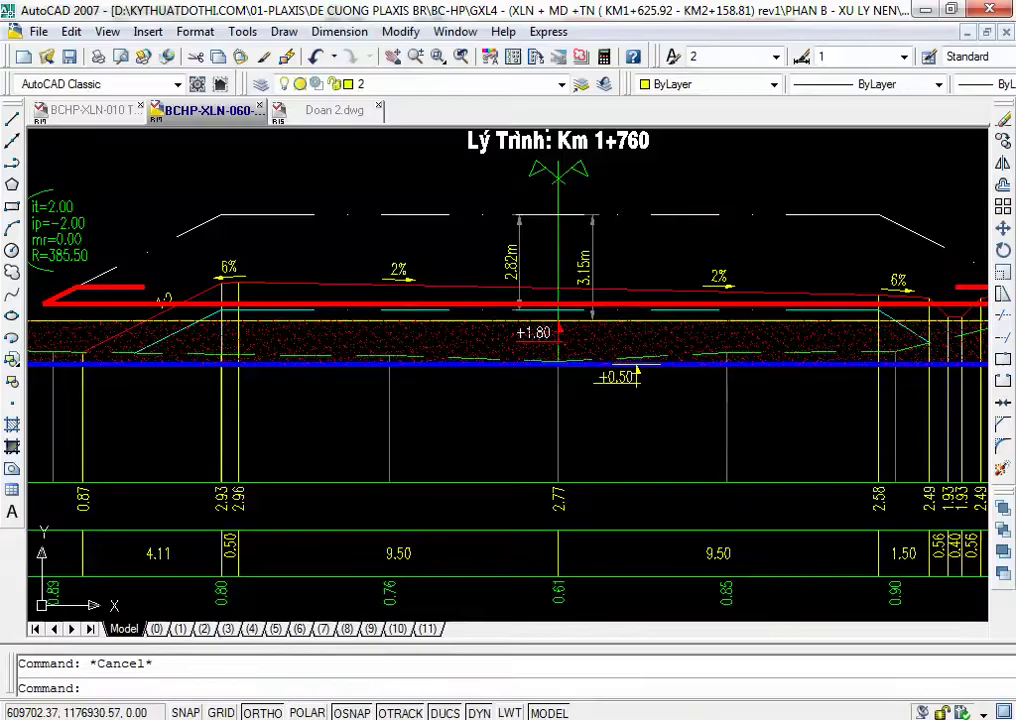
Examine the road cross-section at Km 1+760, including its embankment fill, side slopes and the table beneath it
scroll(578, 236, "up", 3)
scroll(719, 229, "down", 2)
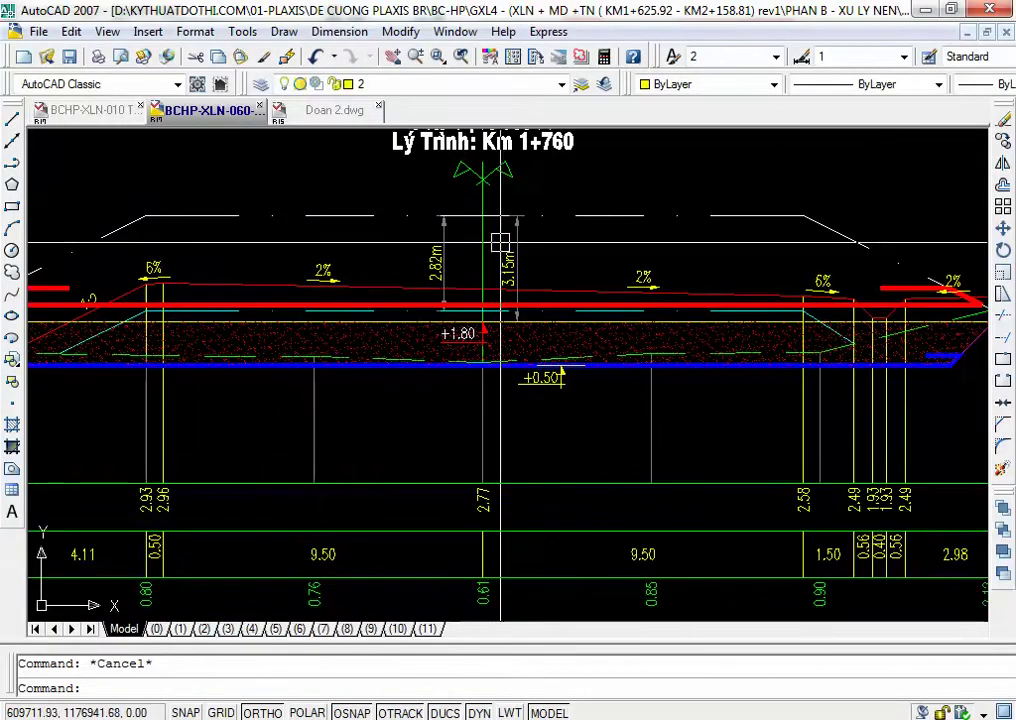
scroll(636, 320, "down", 2)
mouse_move(636, 320)
left_mouse_down()
mouse_move(676, 318)
mouse_move(536, 312)
left_mouse_up()
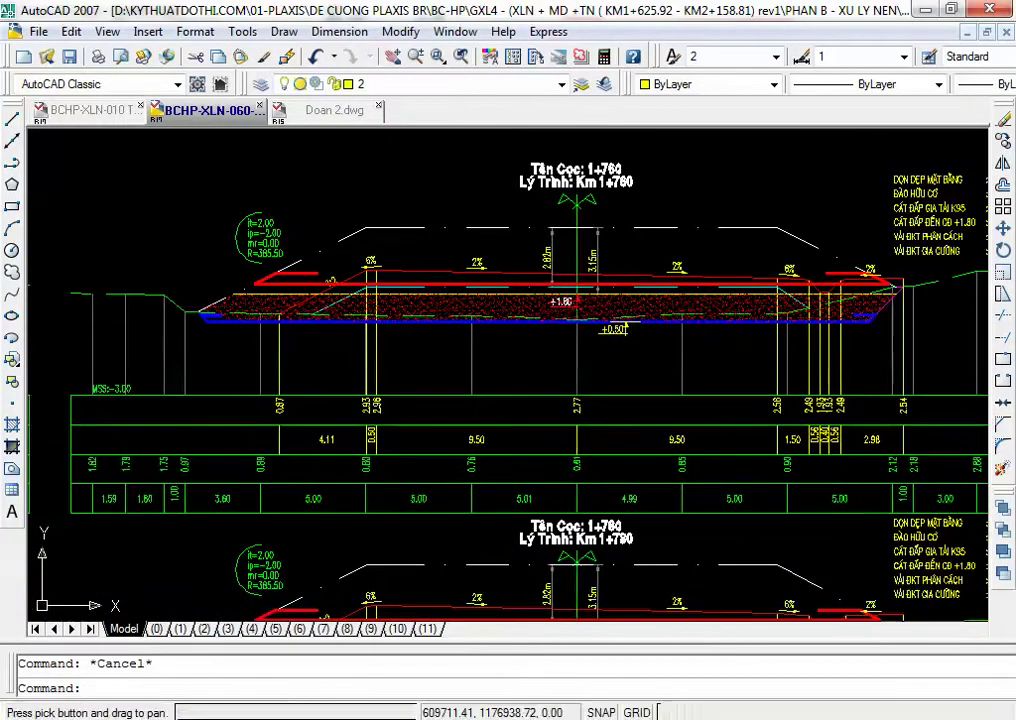
scroll(459, 273, "up", 2)
left_click_drag(459, 273, 306, 273)
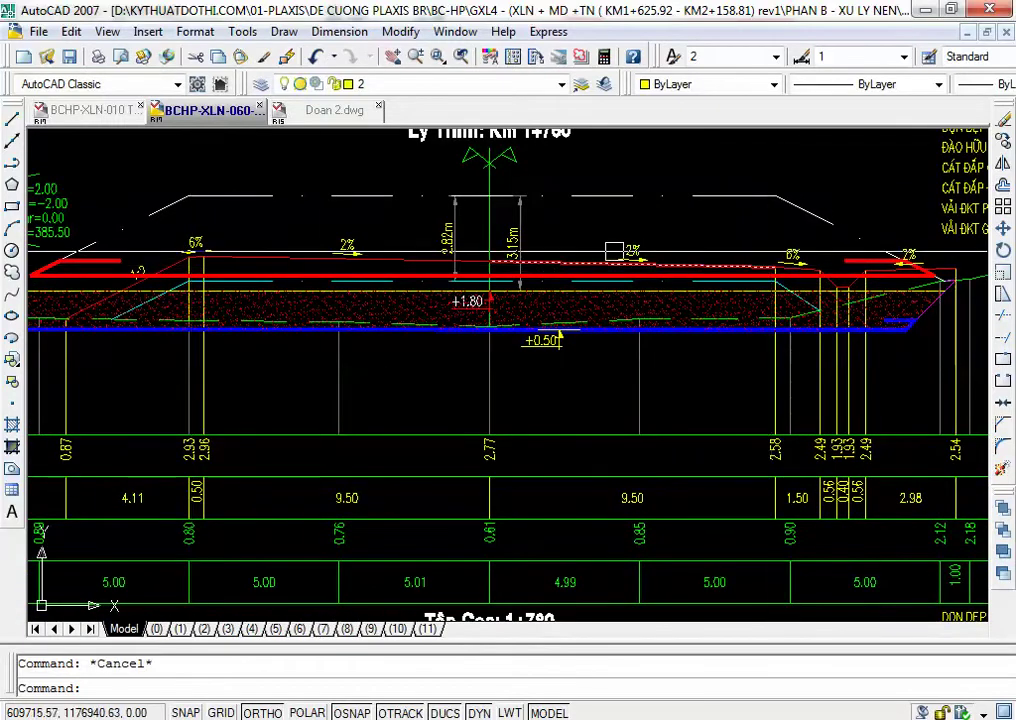
left_click_drag(517, 251, 805, 272)
left_click_drag(553, 324, 985, 377)
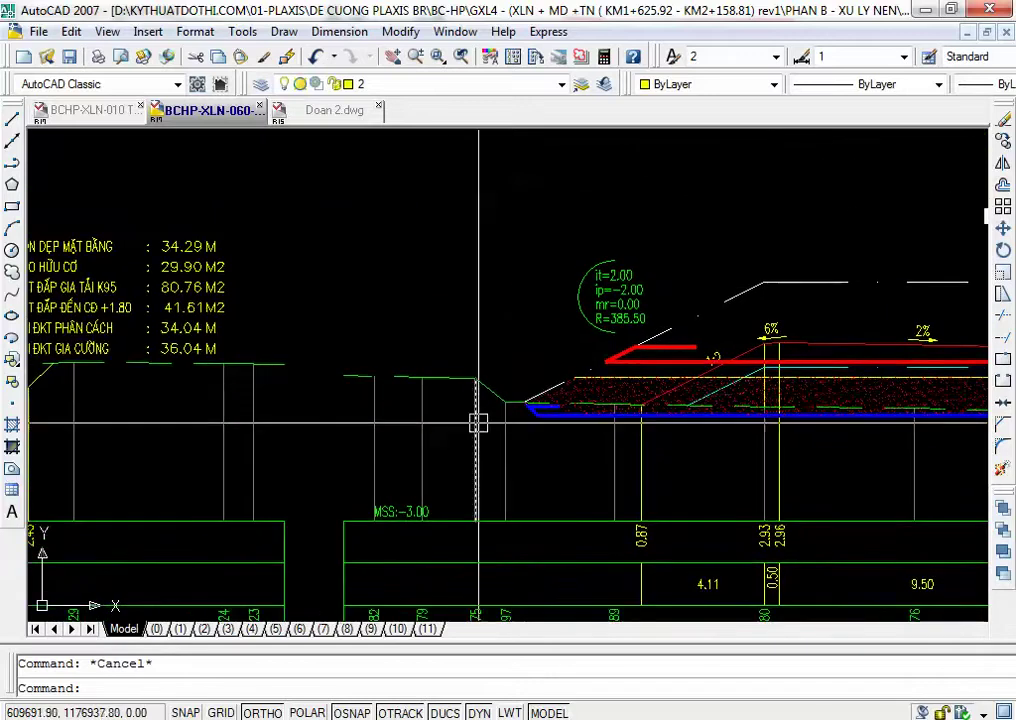
left_click_drag(478, 416, 481, 302)
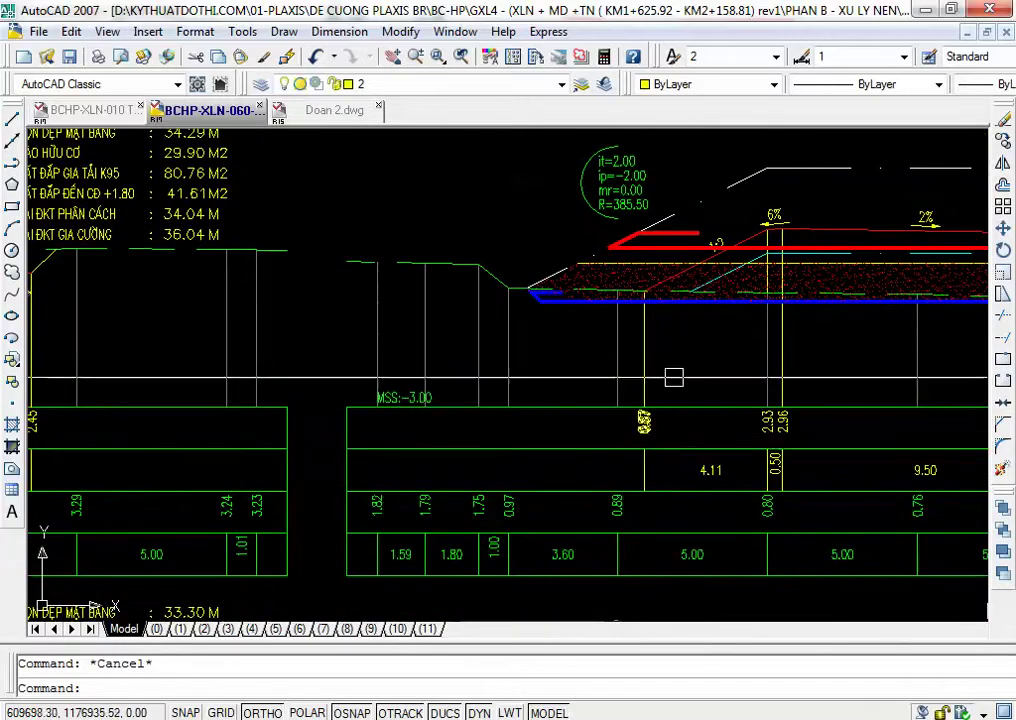
scroll(671, 374, "down", 4)
left_click_drag(538, 447, 486, 334)
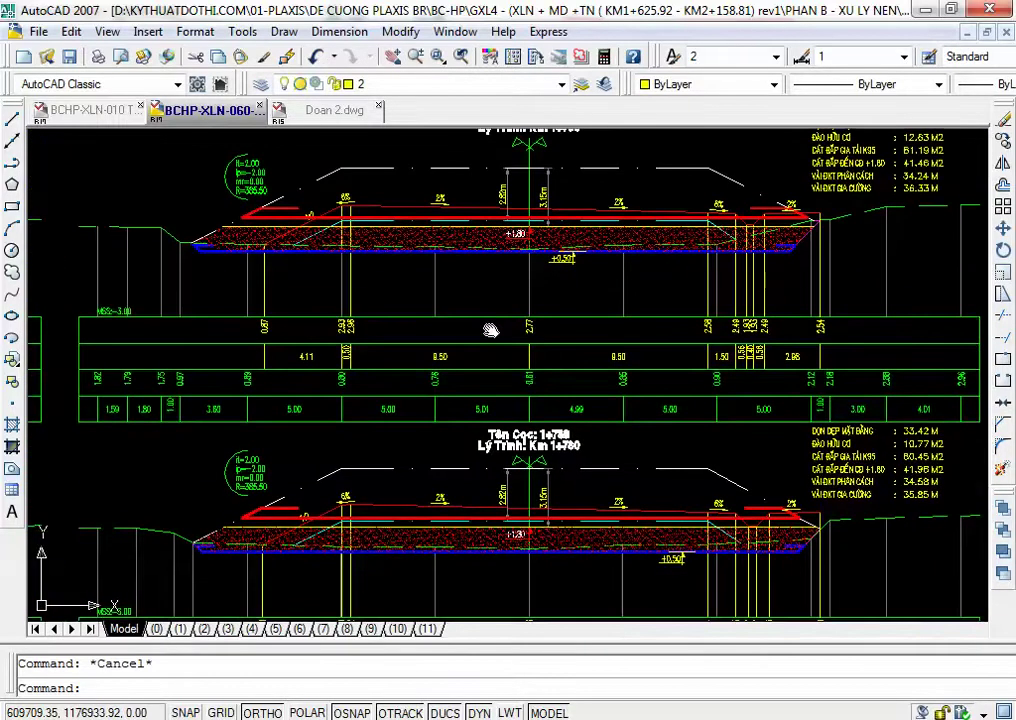
scroll(502, 340, "up", 2)
left_click_drag(439, 302, 467, 342)
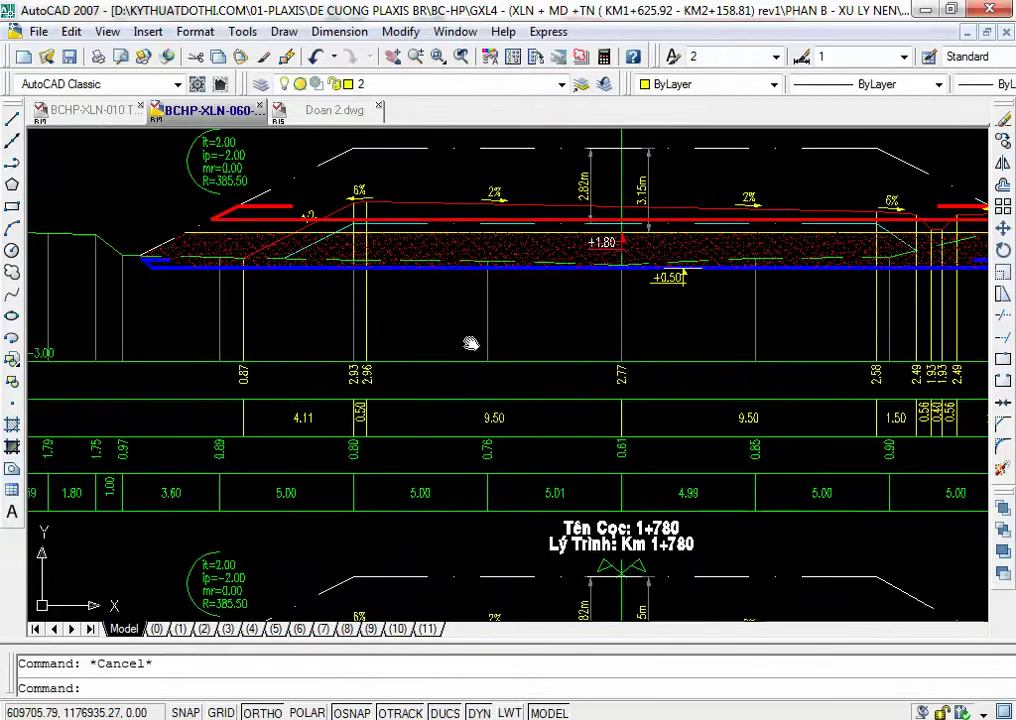
Add a horizontal linear dimension across the Km 1+760 section, from the 0.97 column to the 2.54 column, placed just above the table
type("dli")
key("Return")
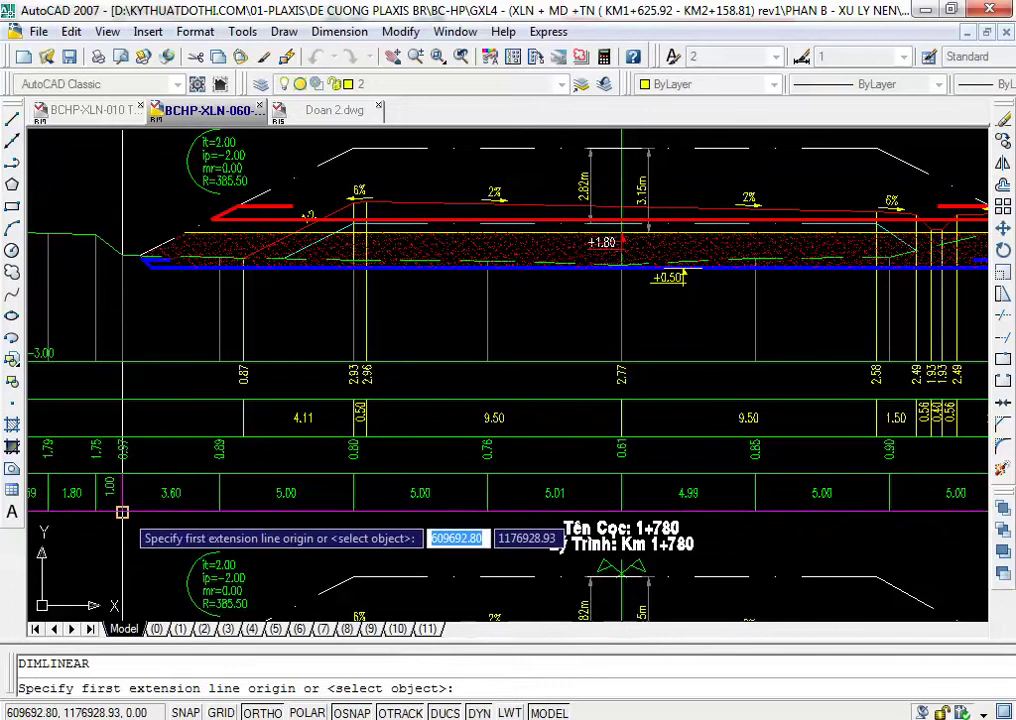
left_click(122, 512)
left_click_drag(642, 455, 352, 413)
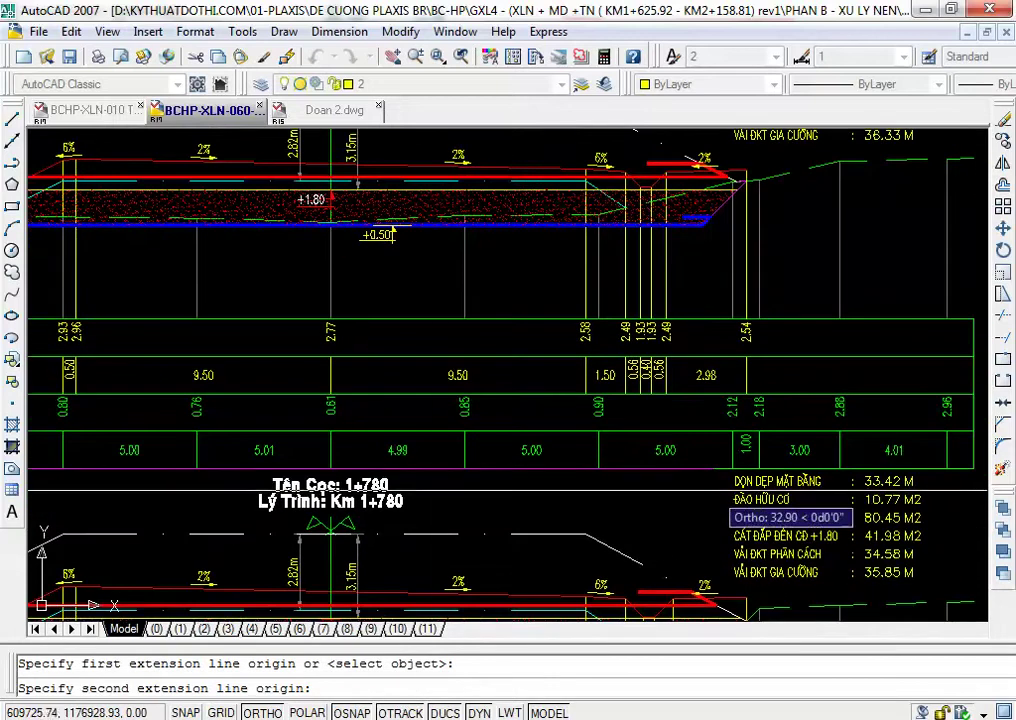
left_click(746, 320)
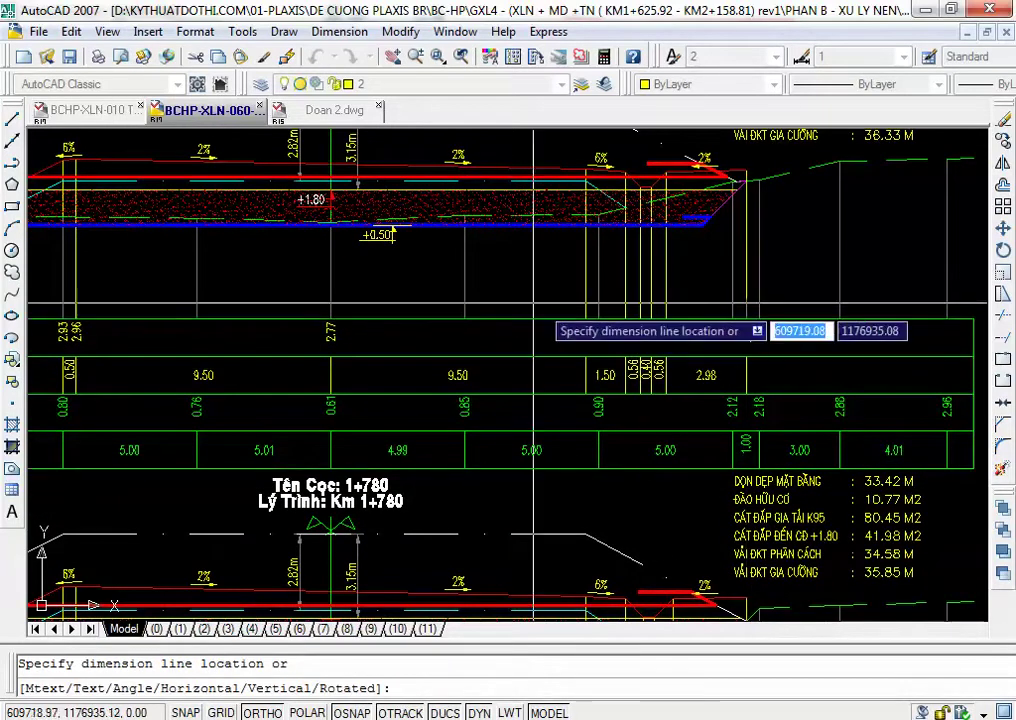
left_click(262, 279)
Inspect the new width dimension and its left extent relative to the embankment toe on the Km 1+760 section
scroll(264, 284, "up", 3)
left_click_drag(248, 270, 658, 370)
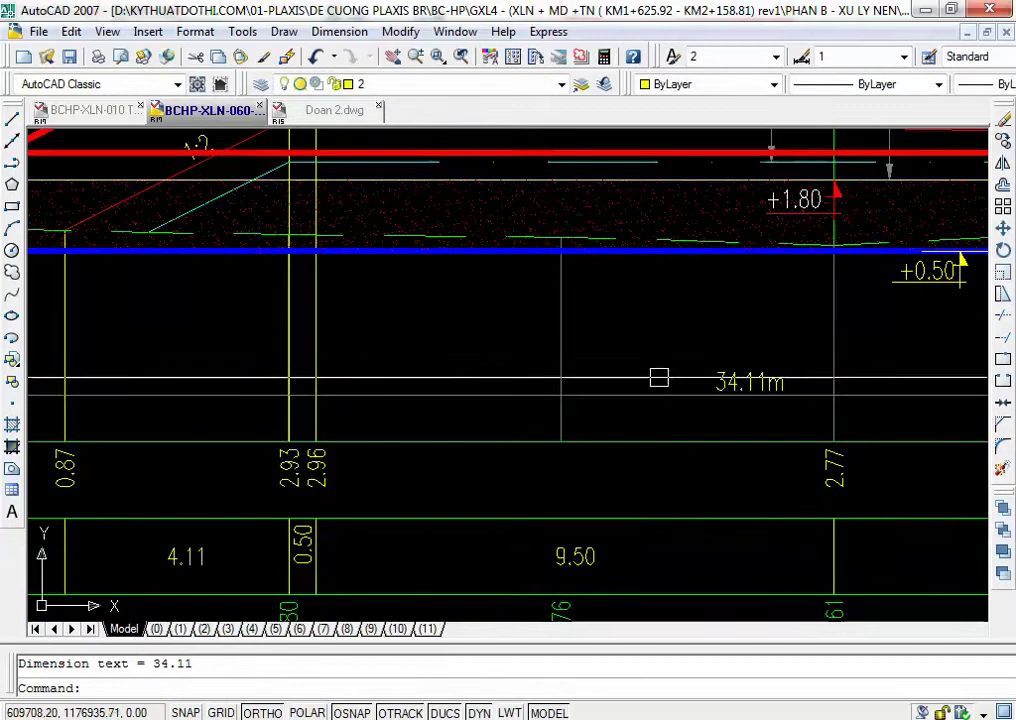
scroll(446, 370, "down", 3)
scroll(446, 370, "down", 1)
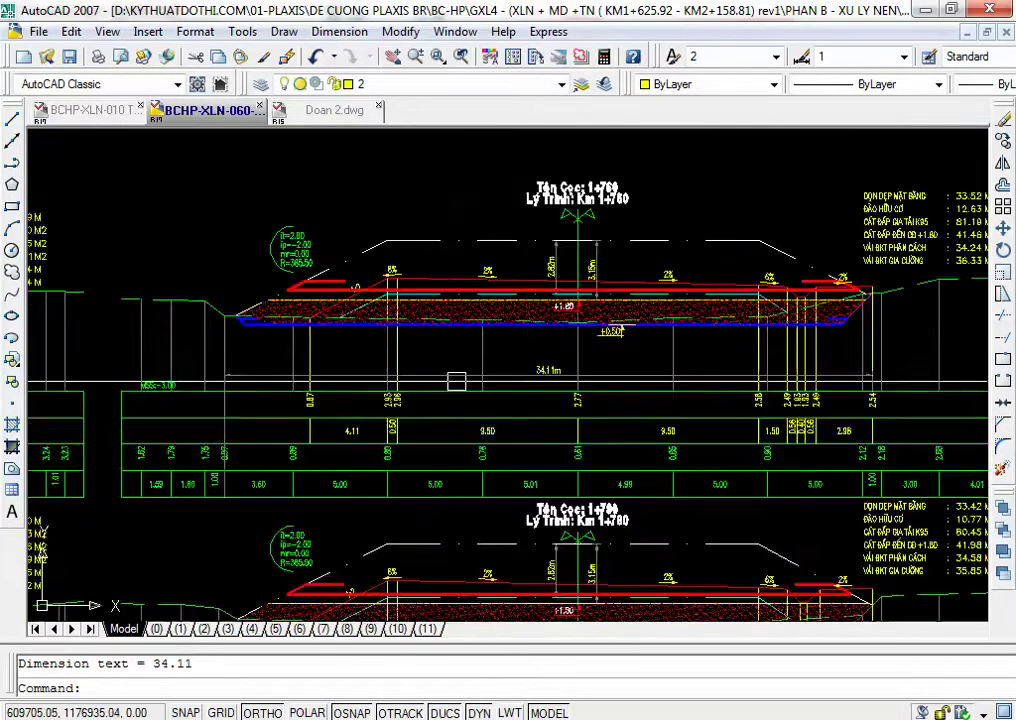
scroll(455, 380, "up", 2)
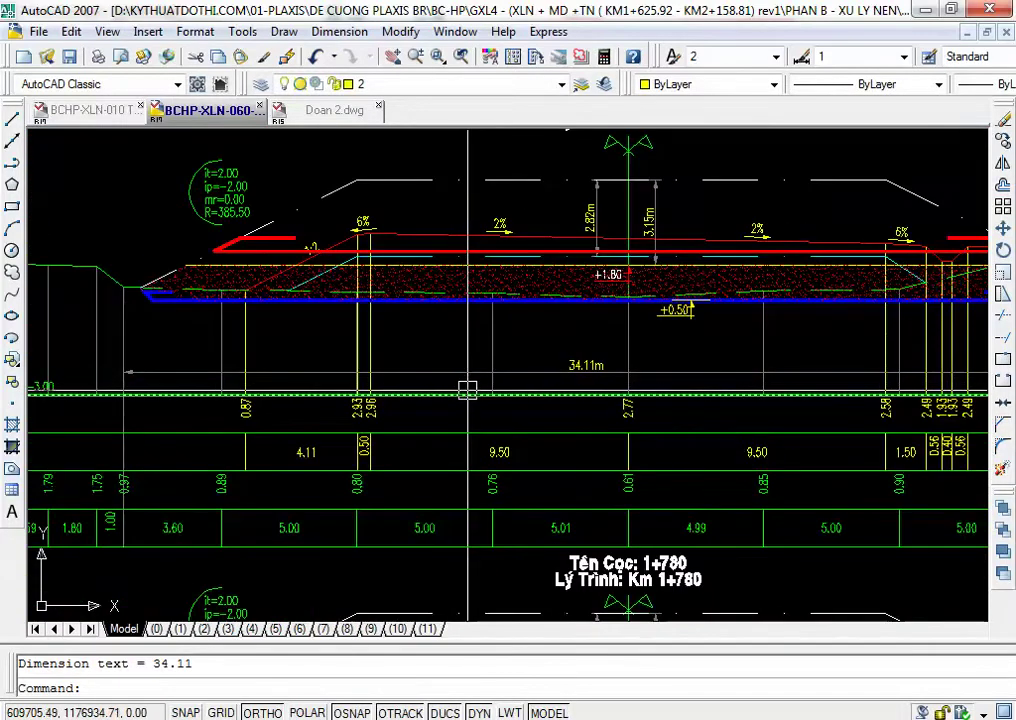
left_click_drag(458, 391, 843, 386)
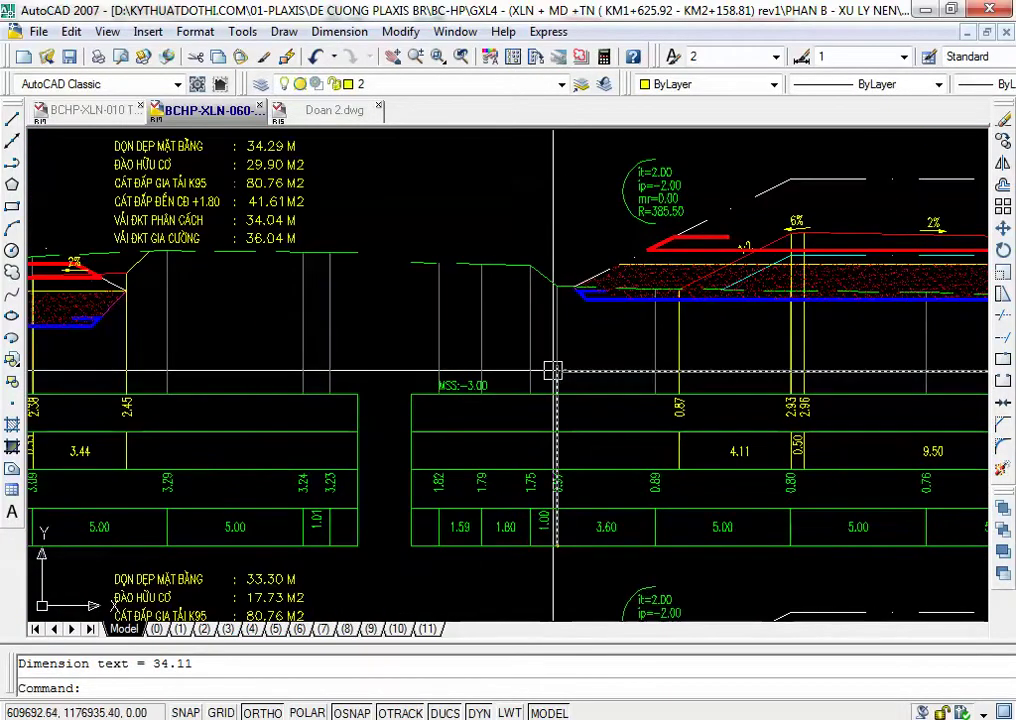
mouse_move(708, 374)
left_mouse_down()
mouse_move(508, 360)
mouse_move(546, 398)
left_mouse_up()
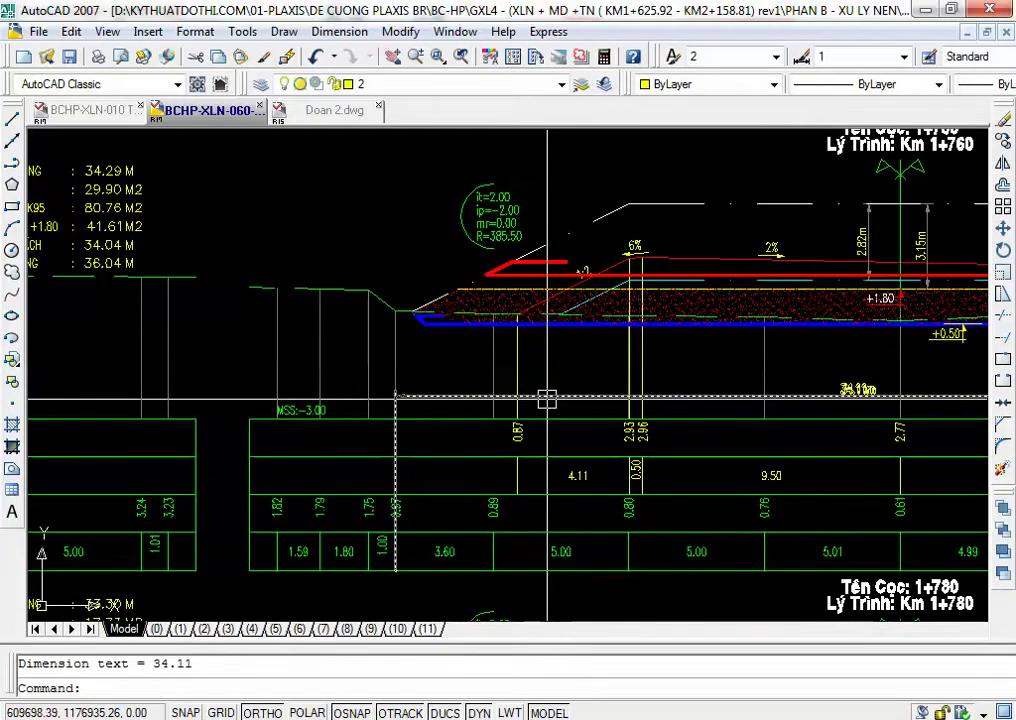
mouse_move(547, 399)
left_mouse_down()
mouse_move(472, 359)
mouse_move(393, 400)
left_mouse_up()
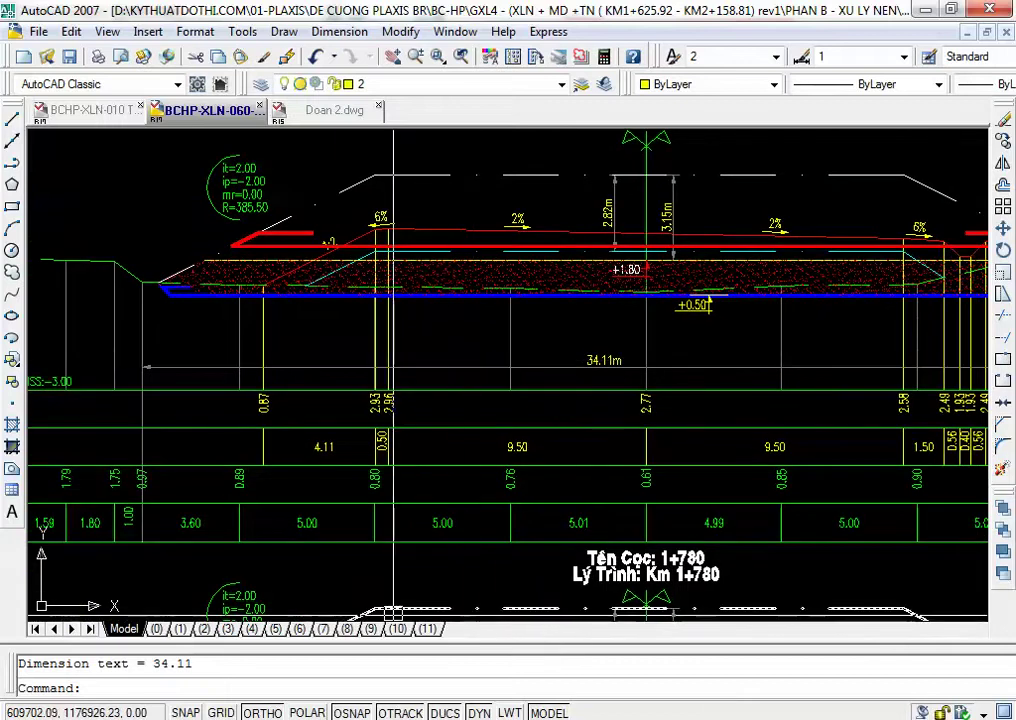
Switch to Plaxis Input and set the left geometry limit to -50 m, keeping the right limit at 50 m
key("alt+Tab")
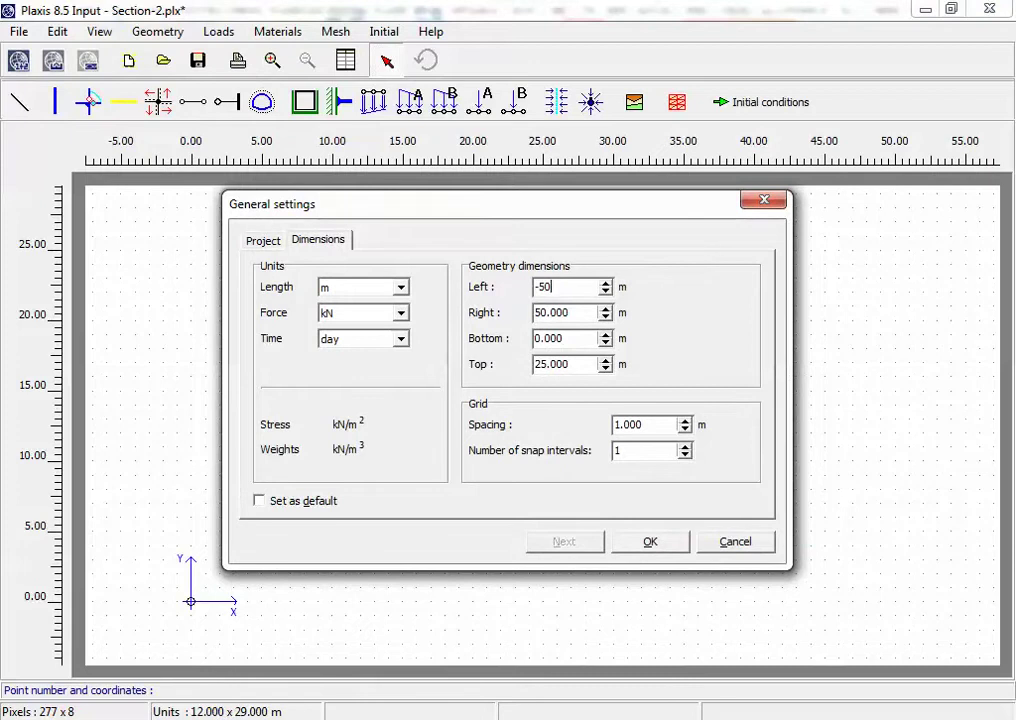
key("Tab")
key("Tab")
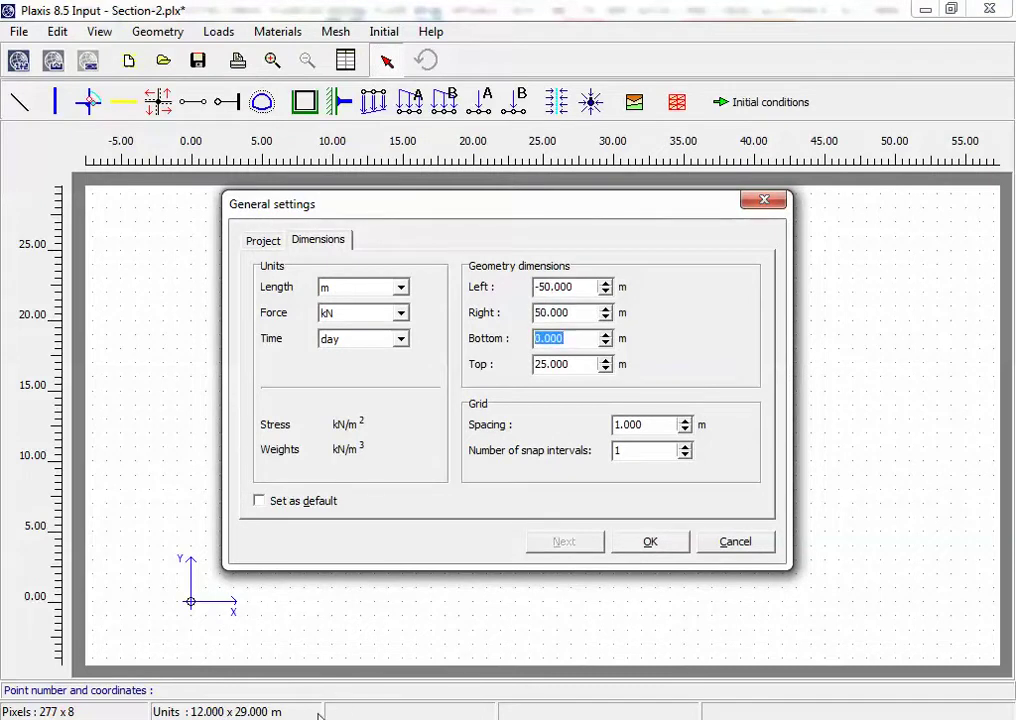
Switch to SpeedCommander, open 1. cat canh HK23 - OK.pdf from the diachat folder and review the vane shear results by depth
key("alt+Tab")
left_click(113, 468)
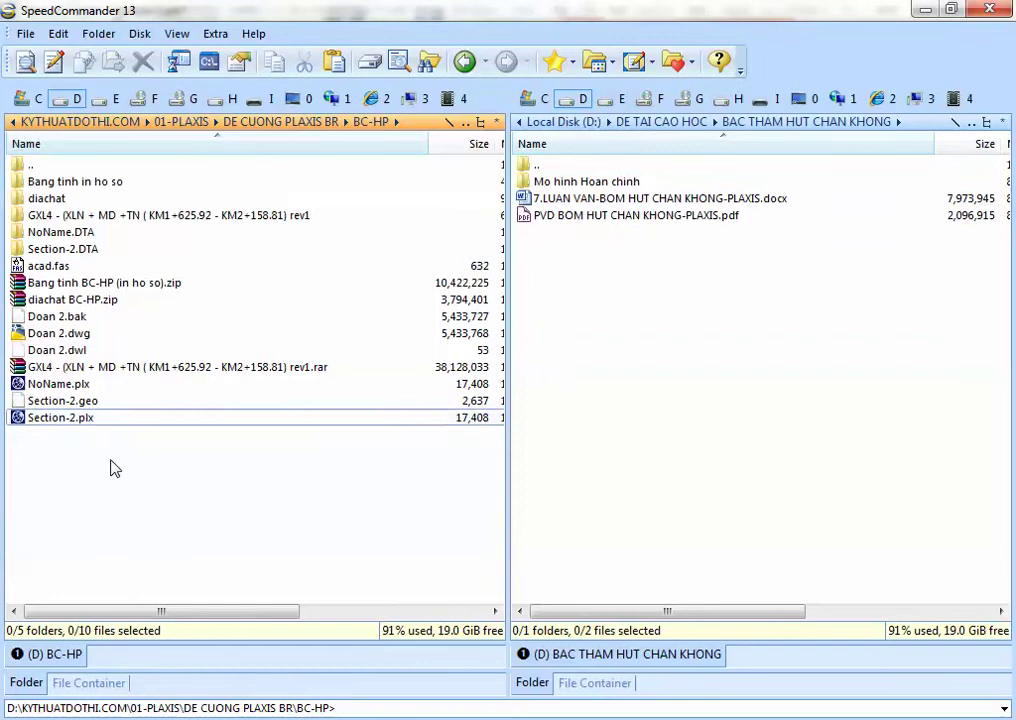
double_click(55, 198)
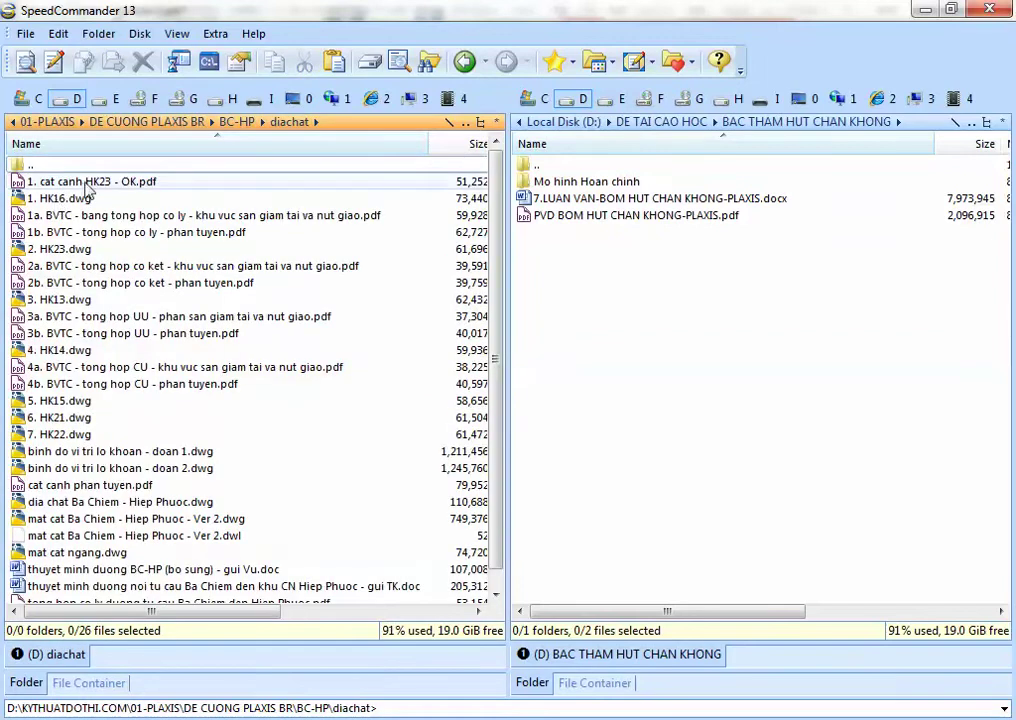
left_click(88, 183)
double_click(97, 184)
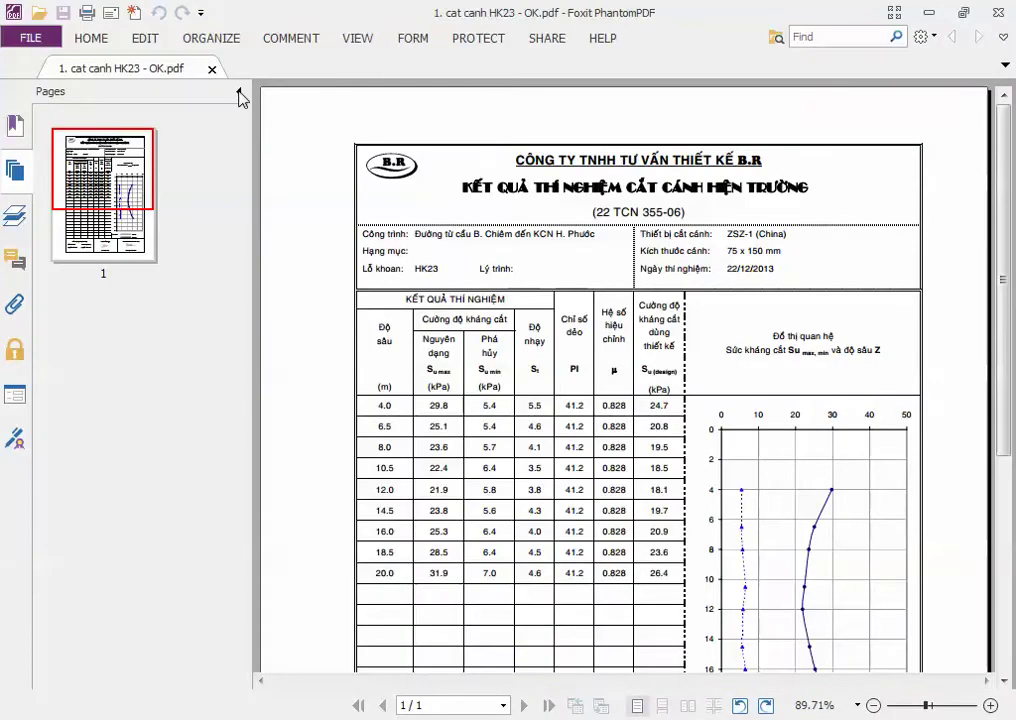
left_click(239, 93)
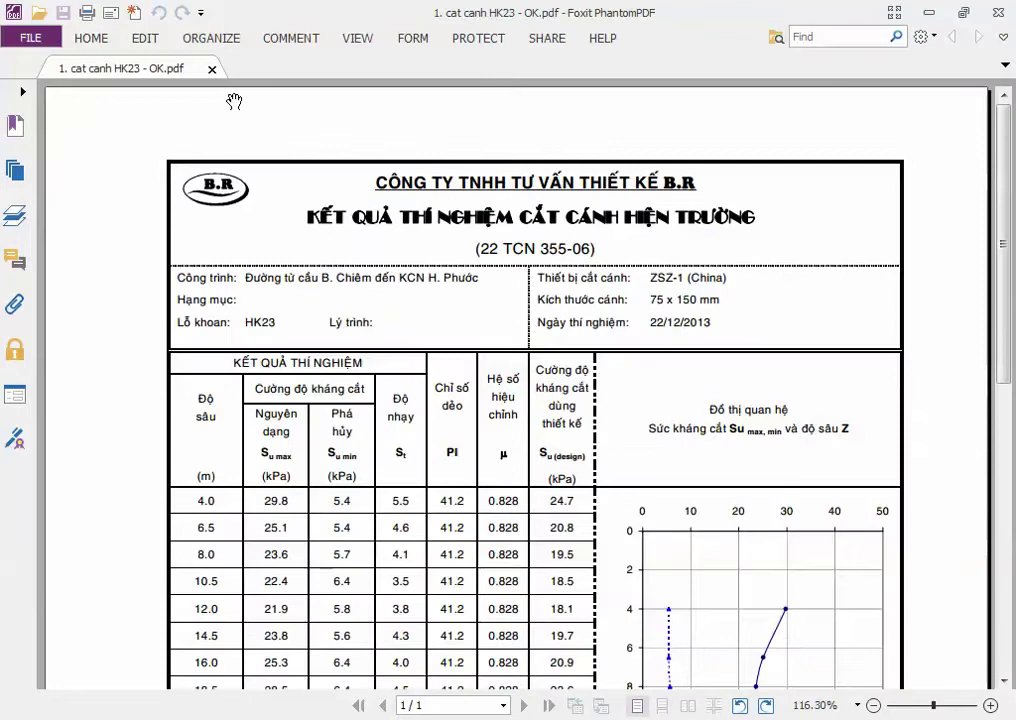
left_click_drag(465, 436, 447, 322)
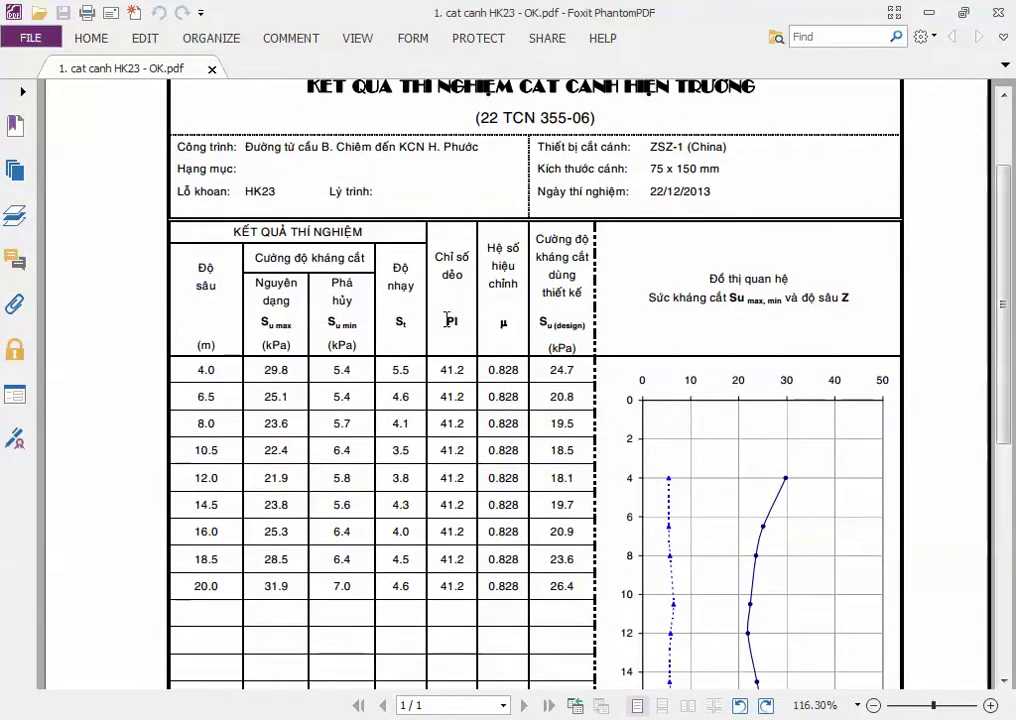
left_click_drag(421, 528, 435, 250)
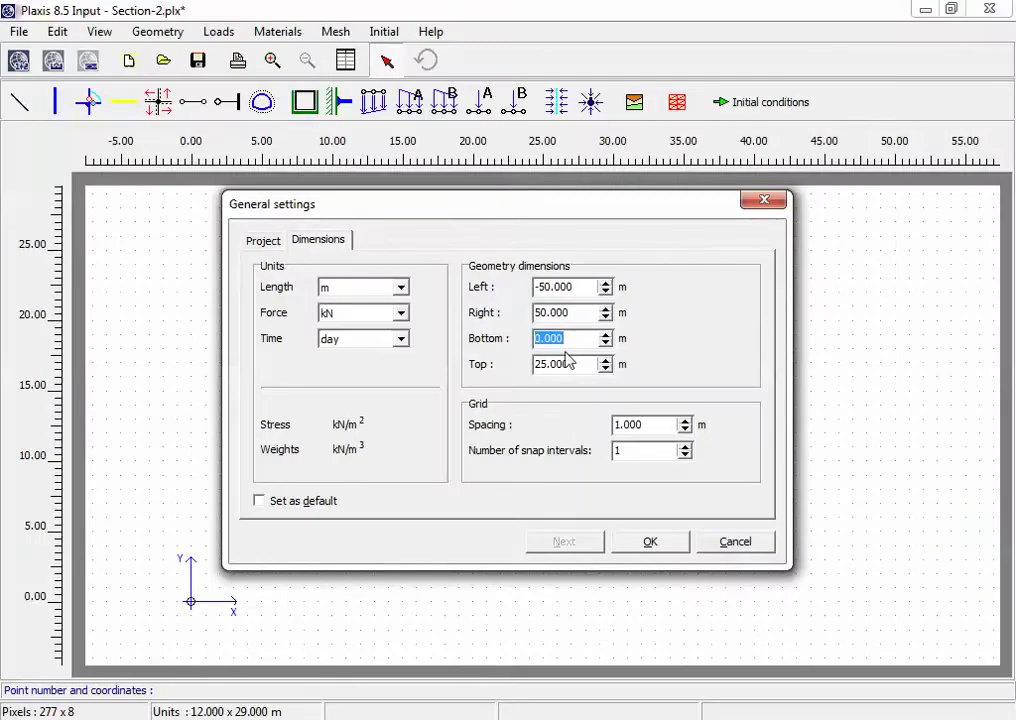
In the Plaxis general settings, set the bottom geometry limit to -30 m and the top limit to 3 m, and apply them
type("-30")
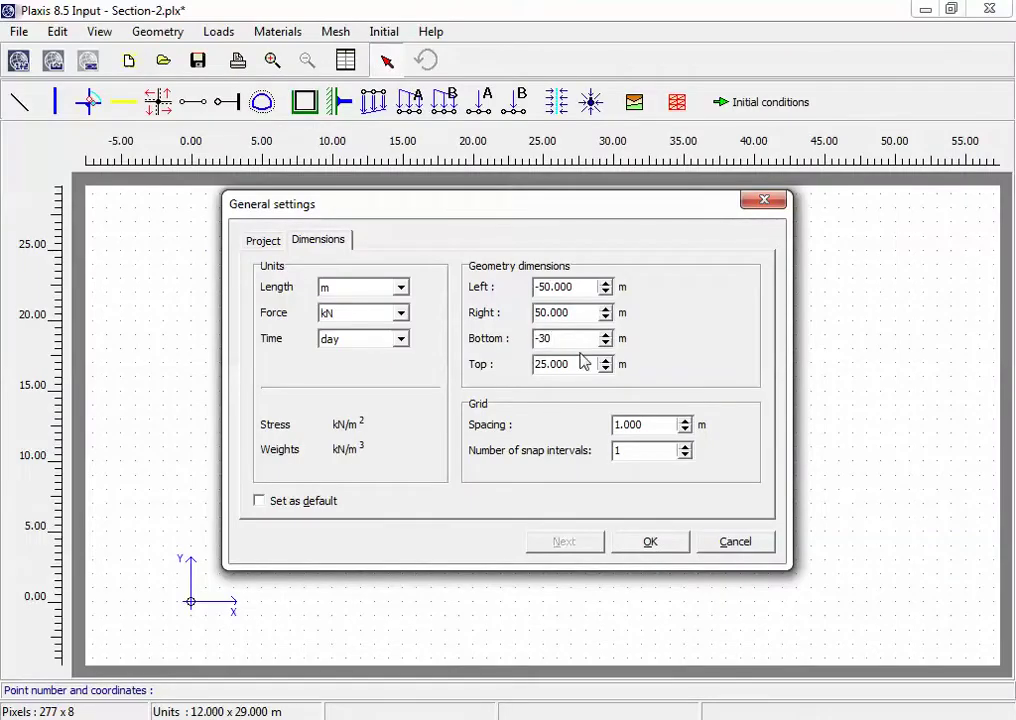
key("Tab")
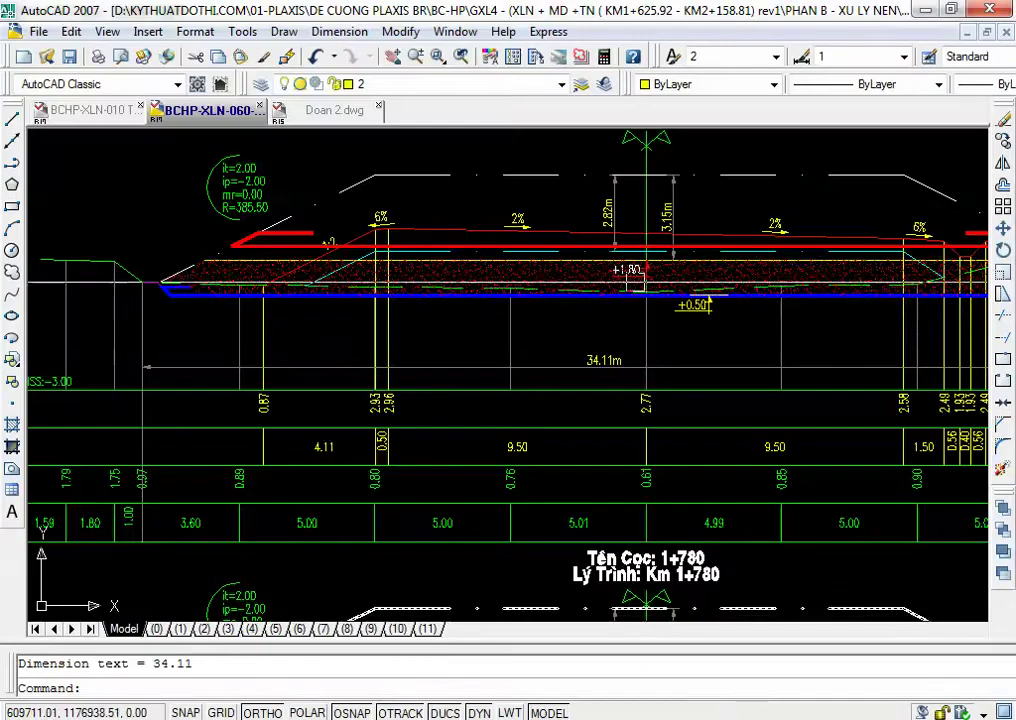
scroll(666, 400, "up", 5)
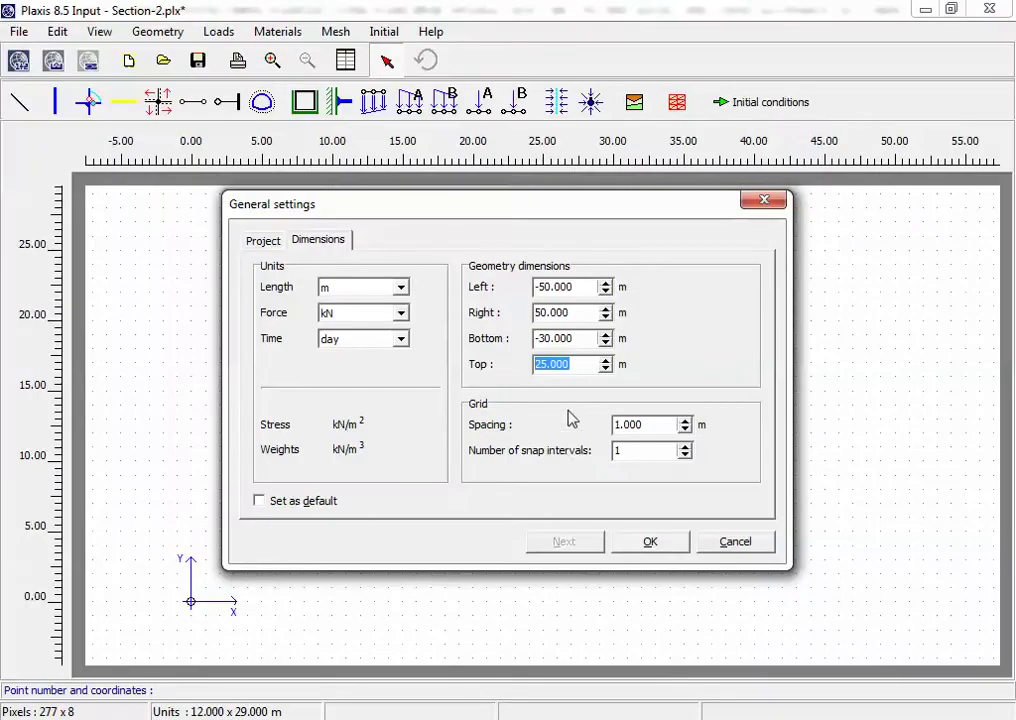
type("3")
left_click(648, 545)
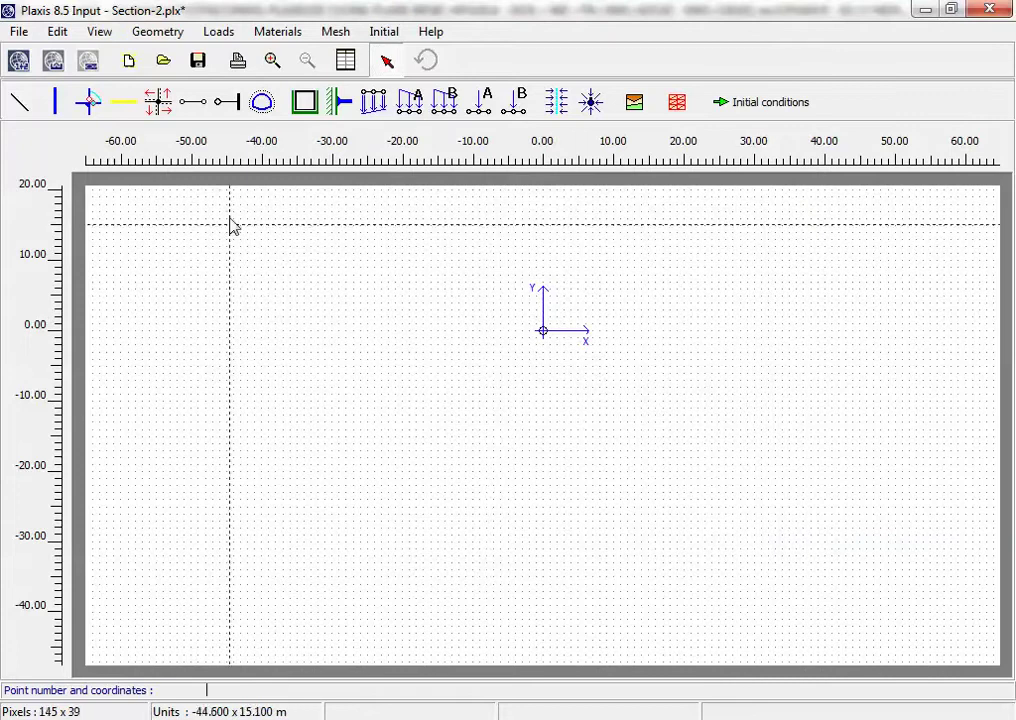
Save the Section-2 project and start the Geometry line tool
left_click(197, 62)
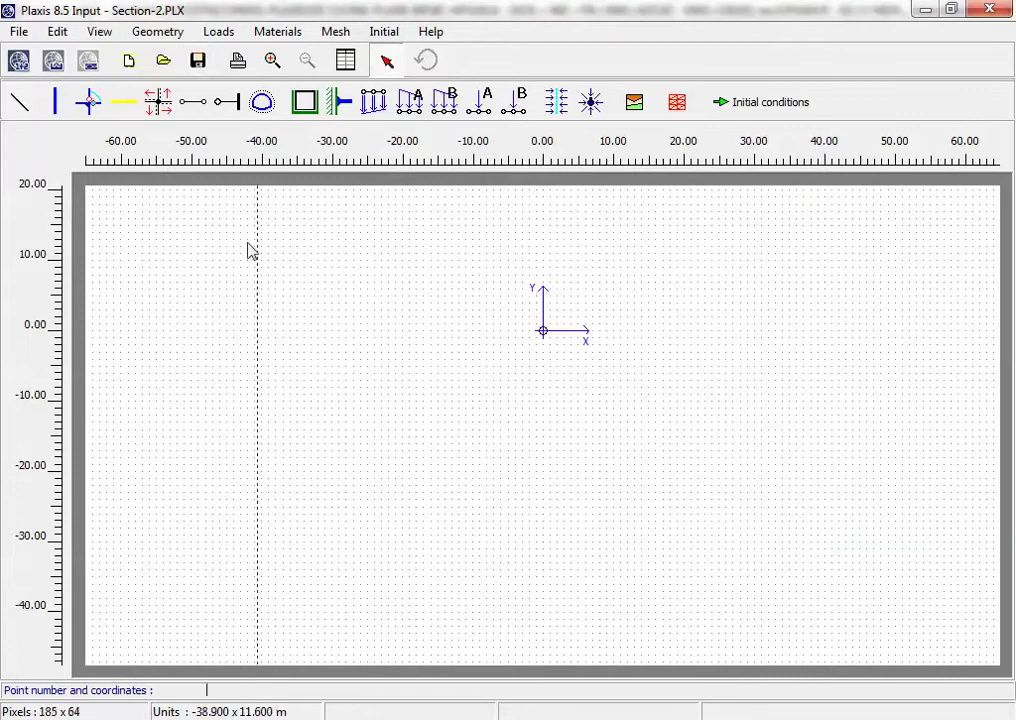
left_click(21, 102)
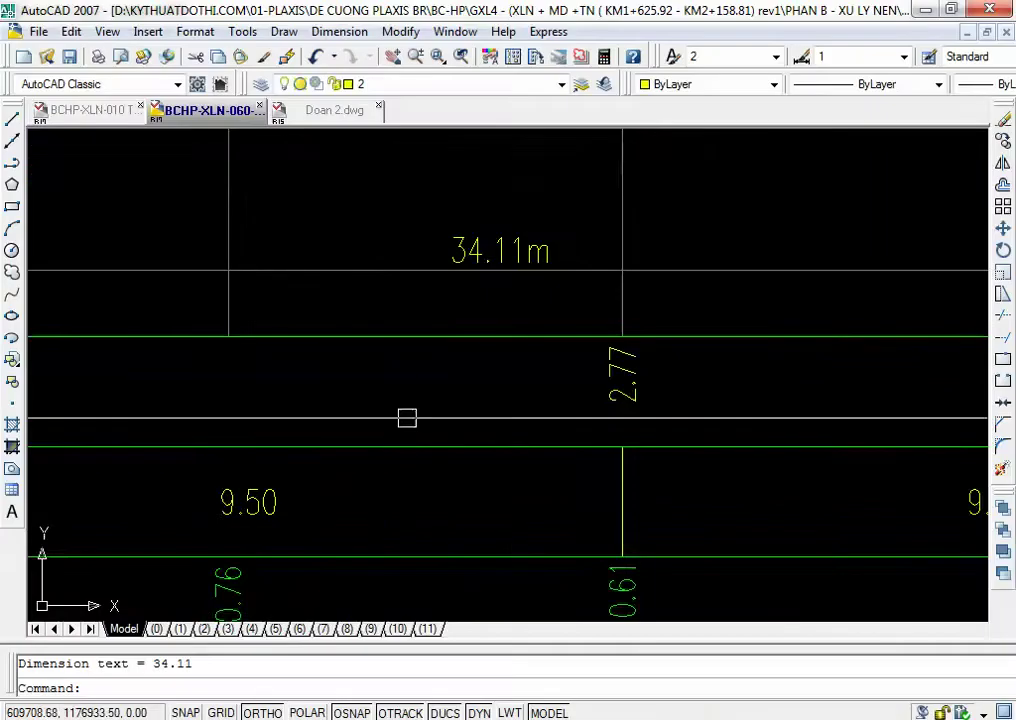
In the AutoCAD drawing, check the width dimension of the Km 1+760 section and calculate 35/2 for the half width
scroll(406, 415, "down", 5)
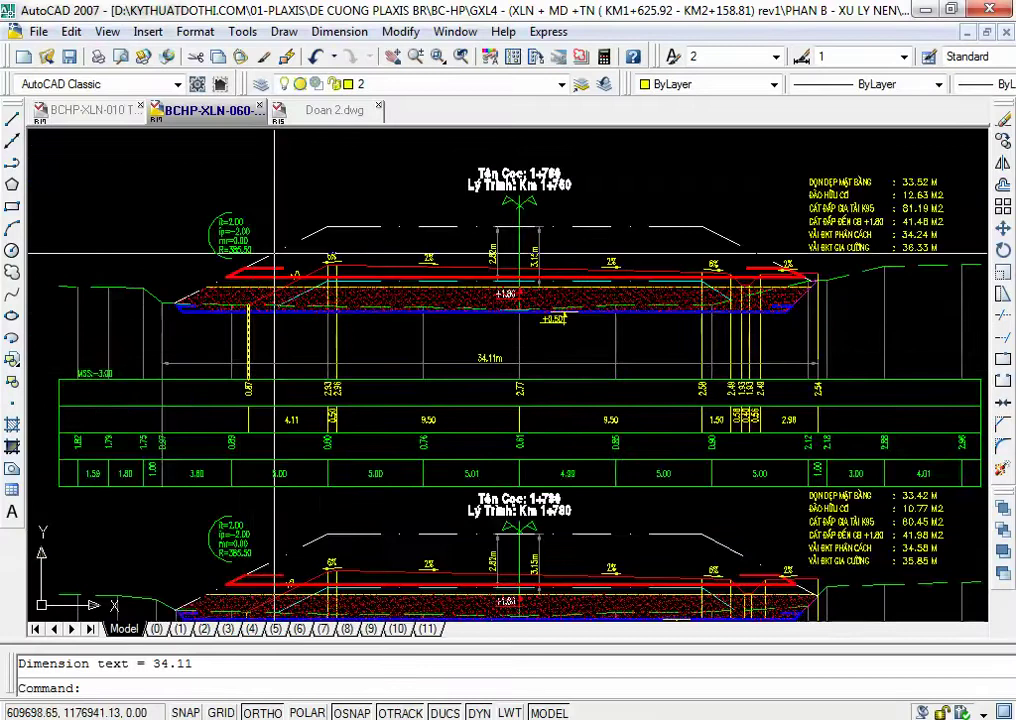
scroll(271, 256, "up", 2)
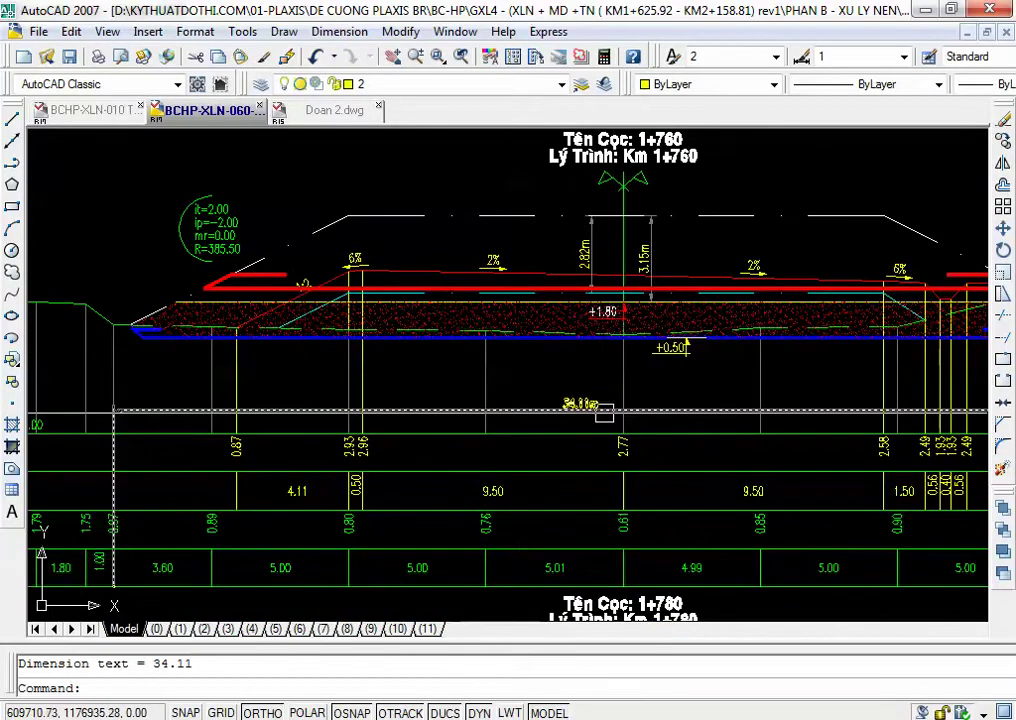
type("CAL")
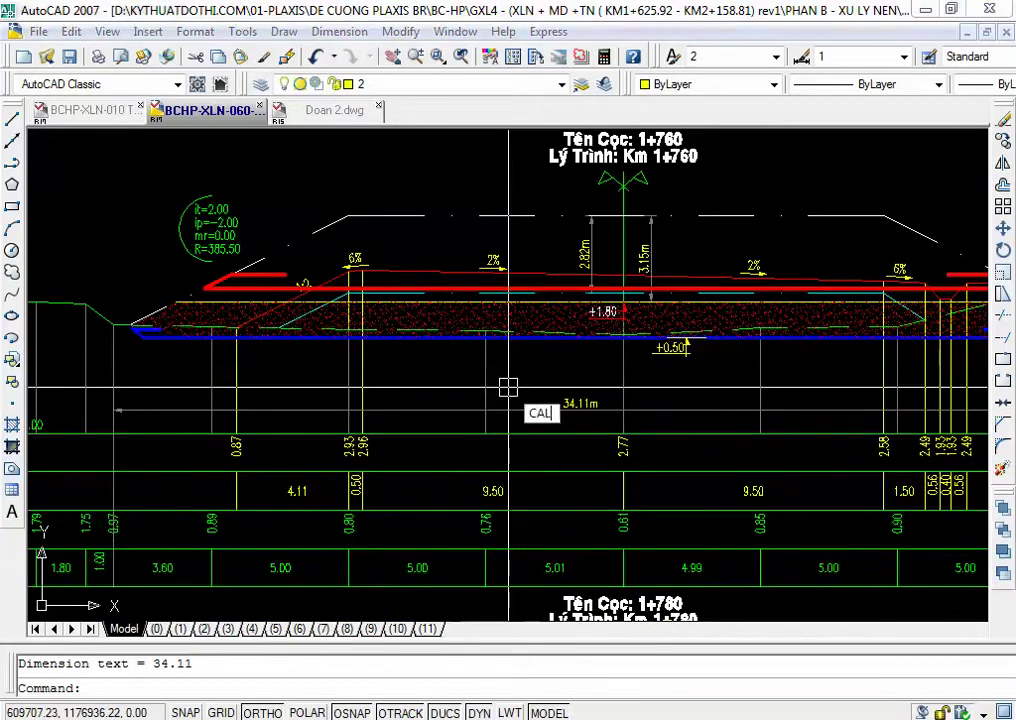
key("Return")
type("35")
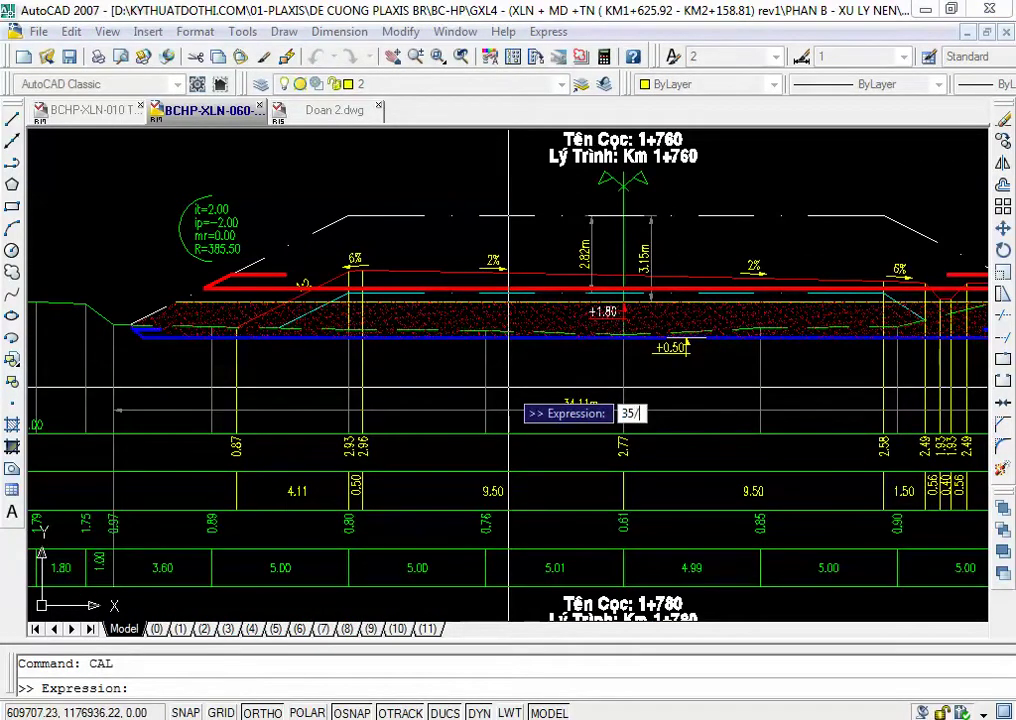
type("/2")
key("Return")
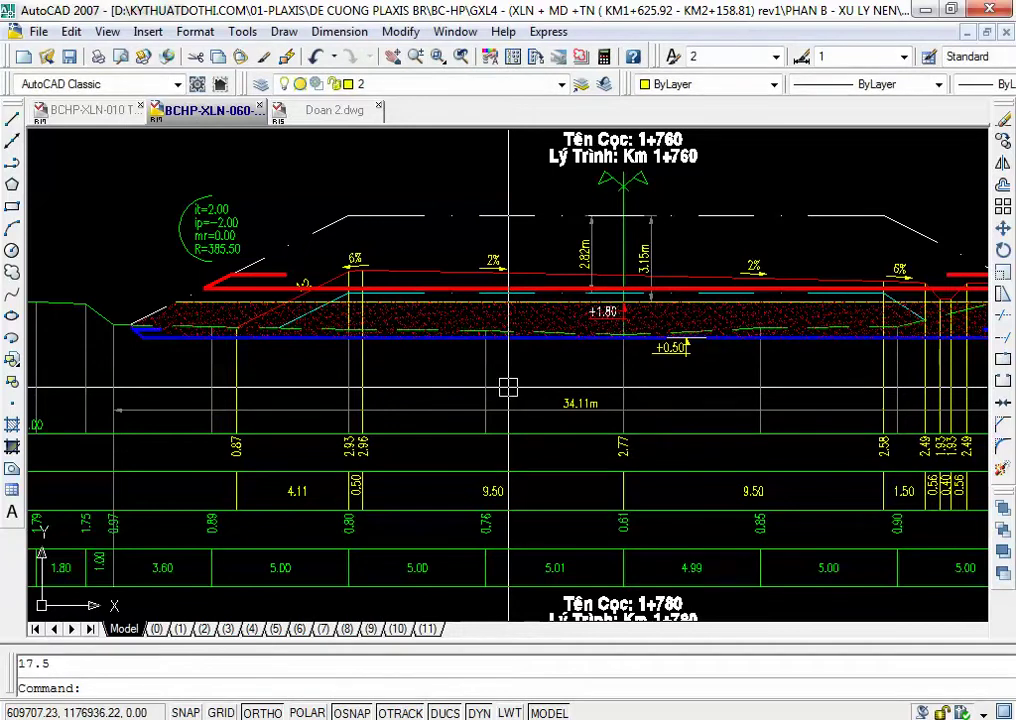
Add a linear dimension from the left crest edge of the Km 1+760 embankment to its centreline
type("DLI")
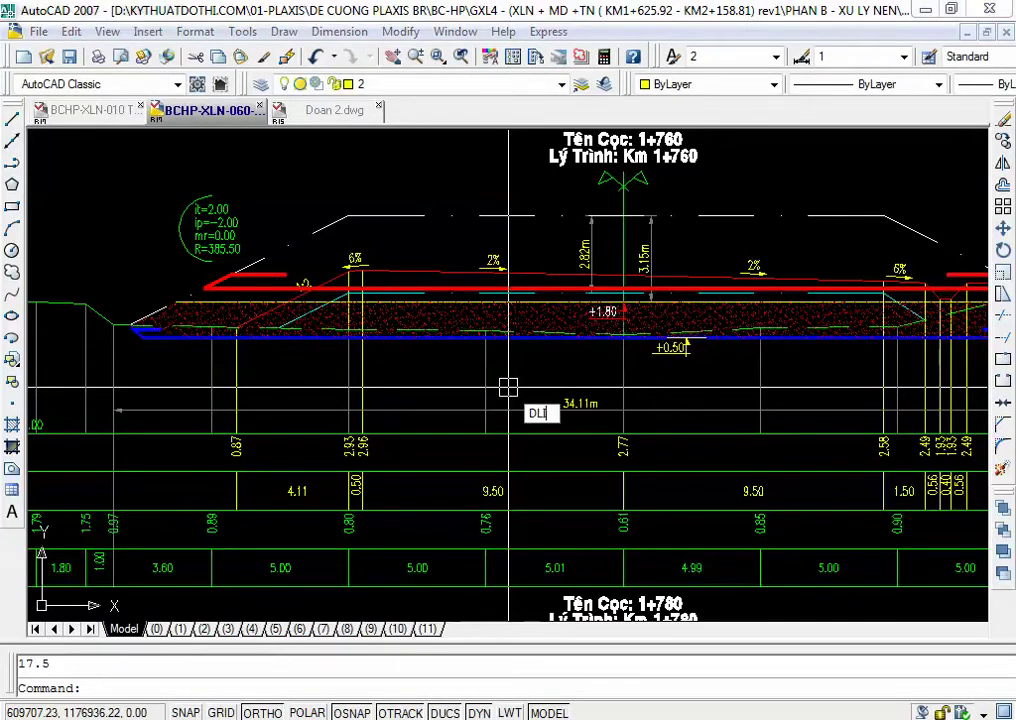
key("Return")
left_click(345, 214)
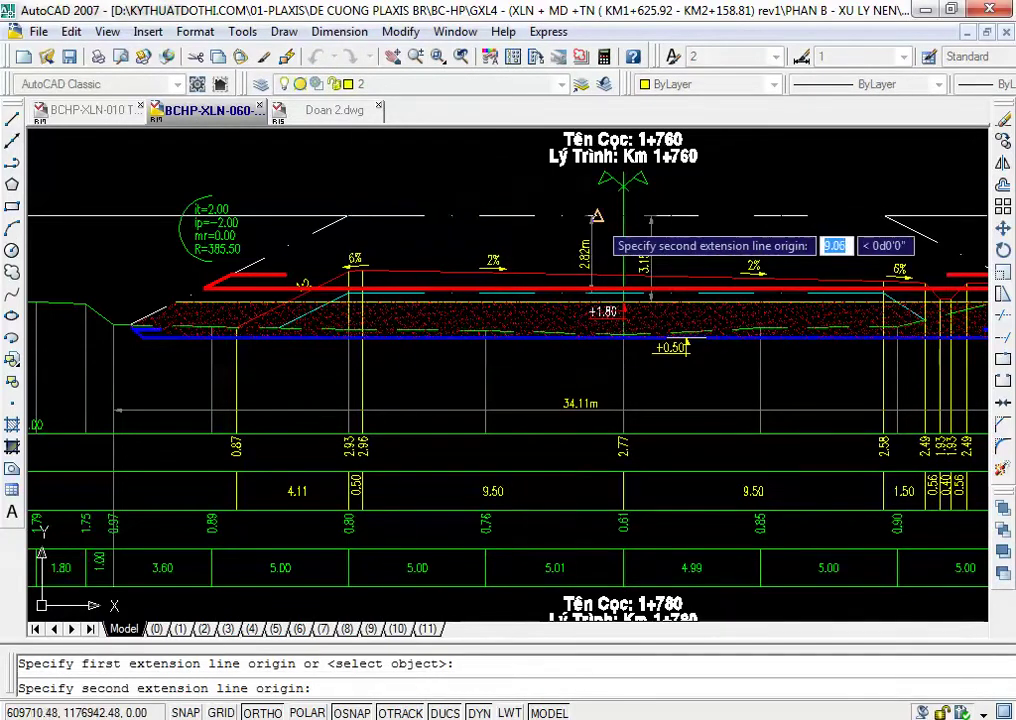
left_click(620, 214)
left_click(474, 187)
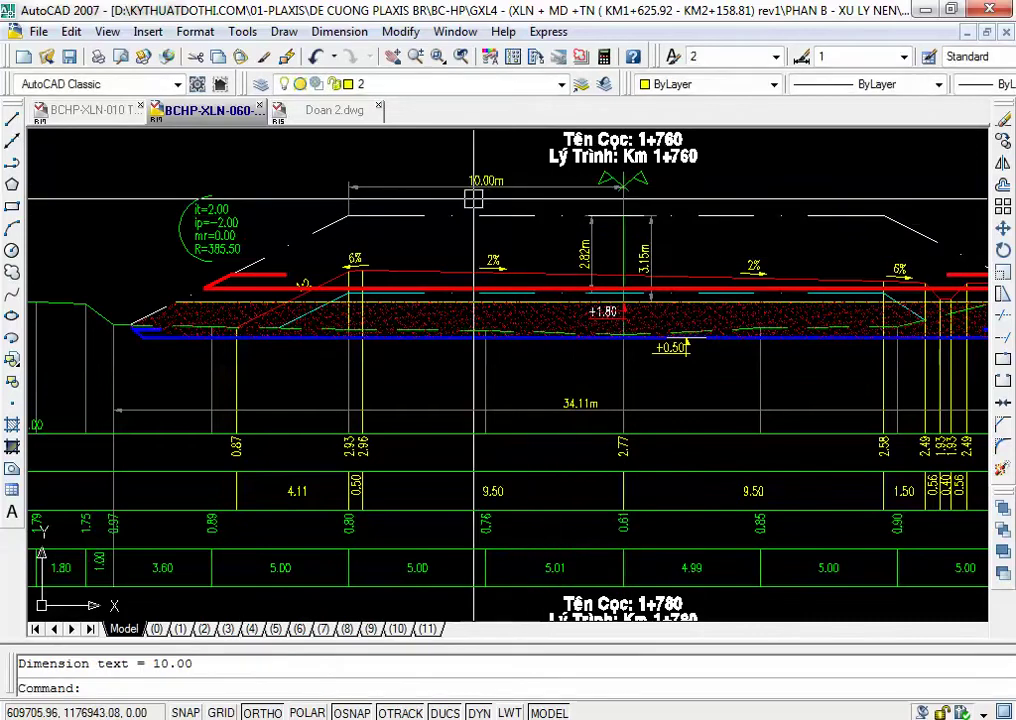
Add a linear dimension from the left embankment toe to the centreline, placed above the crest half-width dimension
type("DLI")
key("Return")
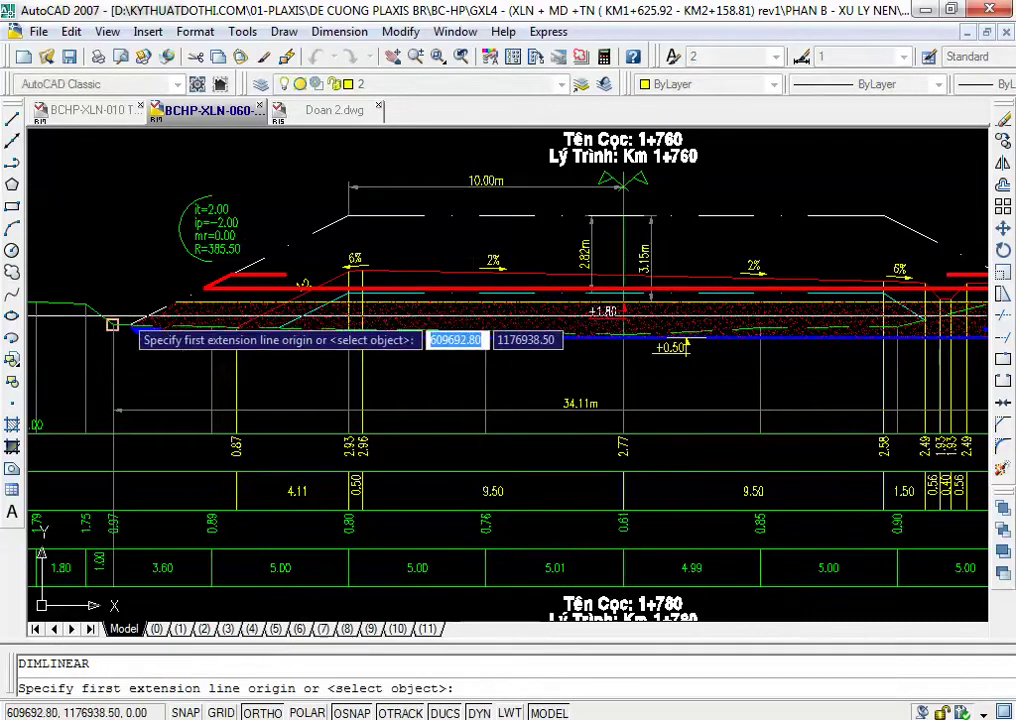
left_click(130, 325)
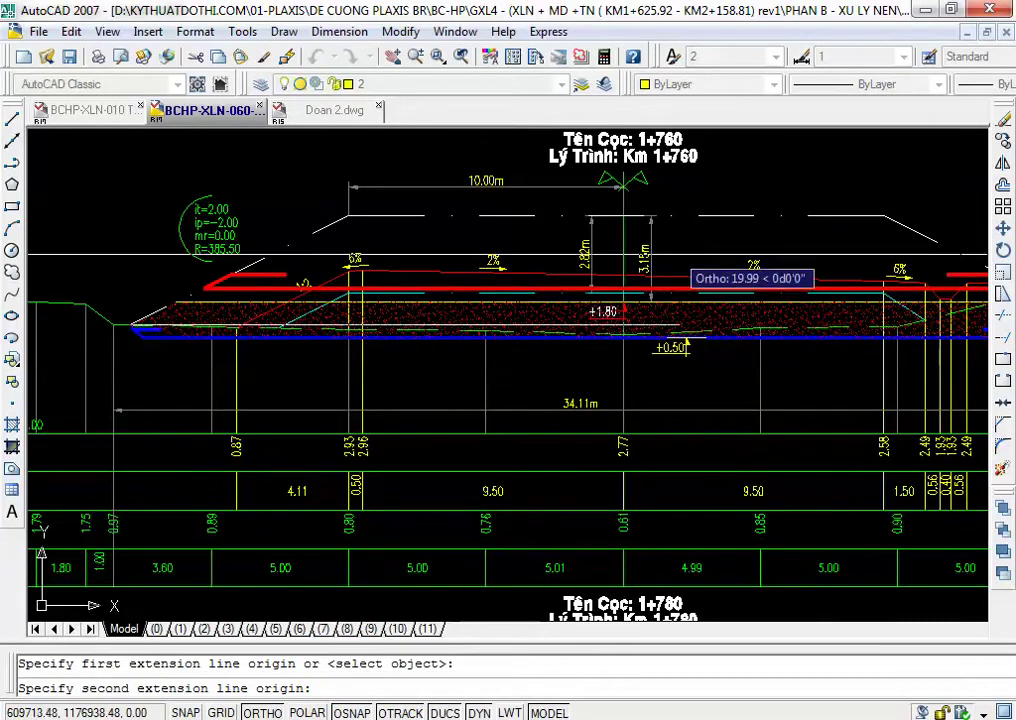
left_click(624, 274)
left_click(478, 158)
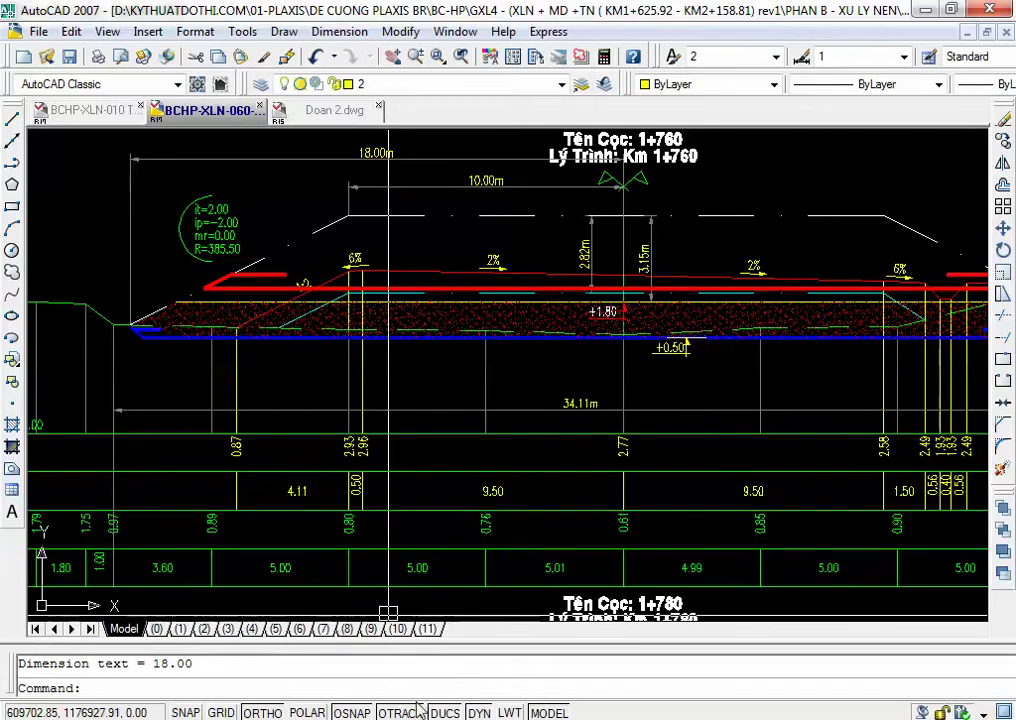
Switch to Plaxis Input and place the first geometry line point at (-18, 0) for the left embankment toe
mouse_move(395, 717)
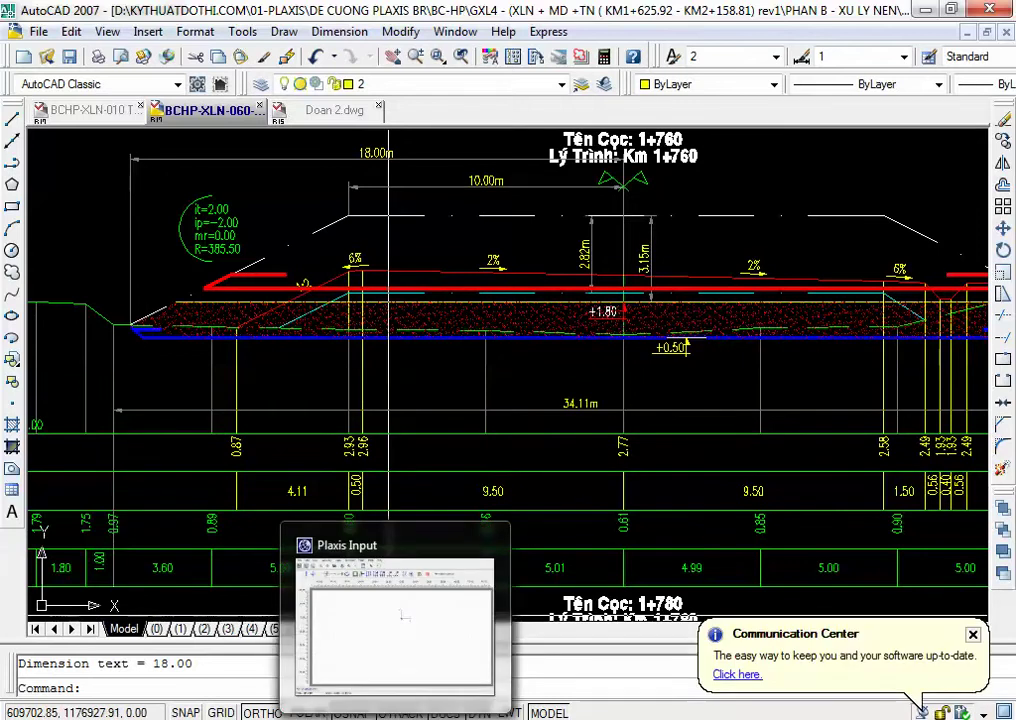
left_click(401, 615)
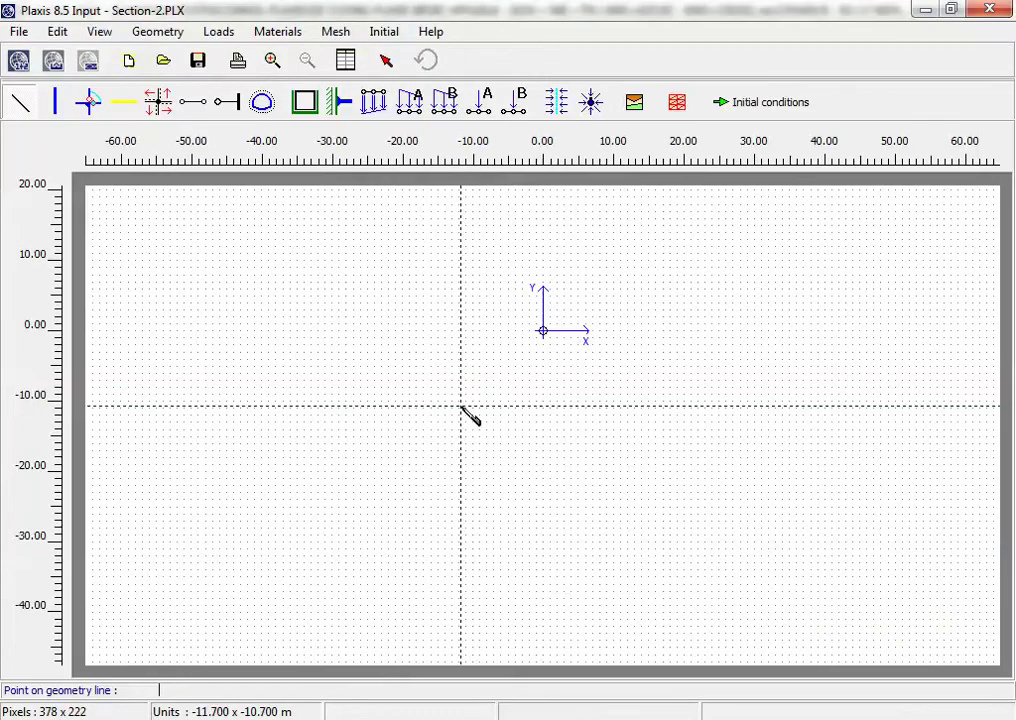
type("-")
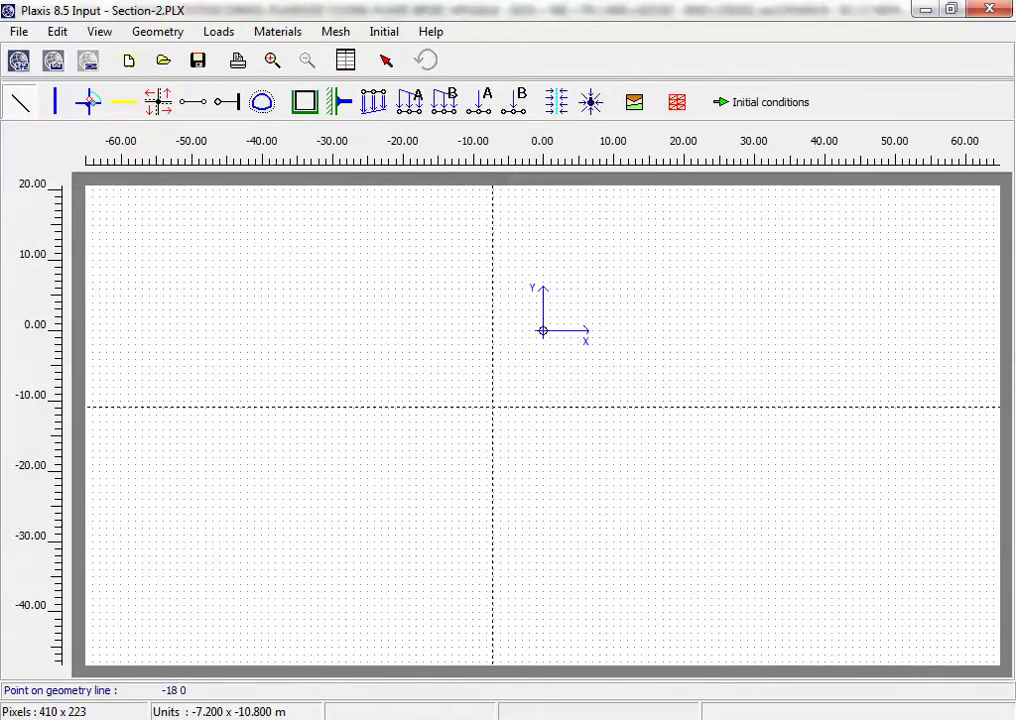
type("18 0")
key("Return")
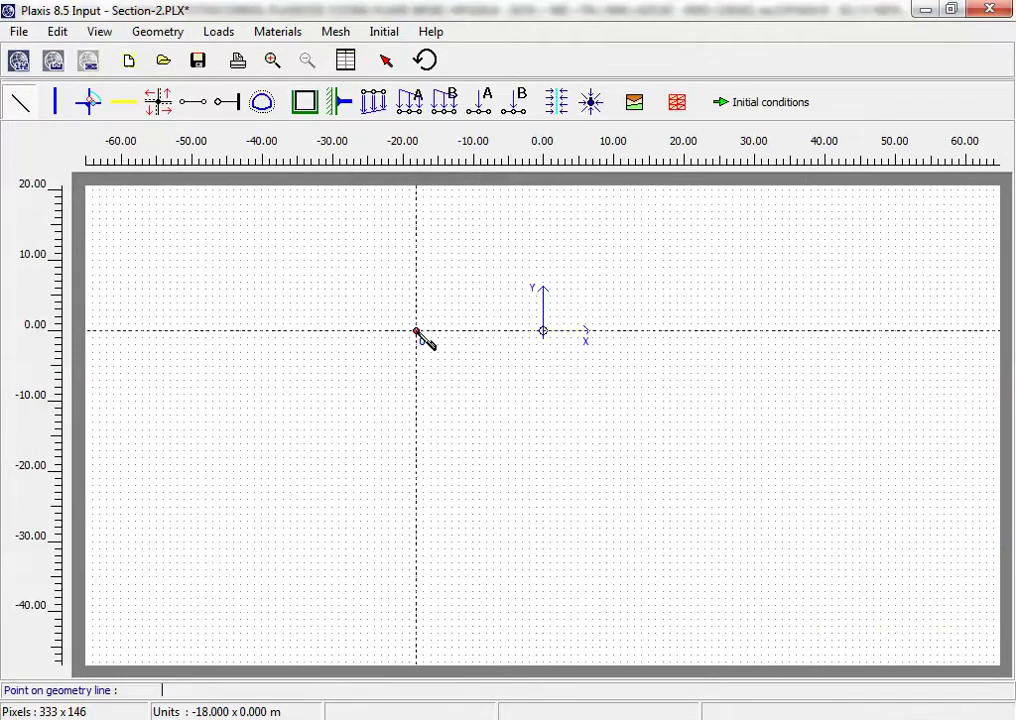
Switch to AutoCAD and dimension the embankment height at the centreline, from the blue +0.50 base line up to the crest
key("alt+Tab")
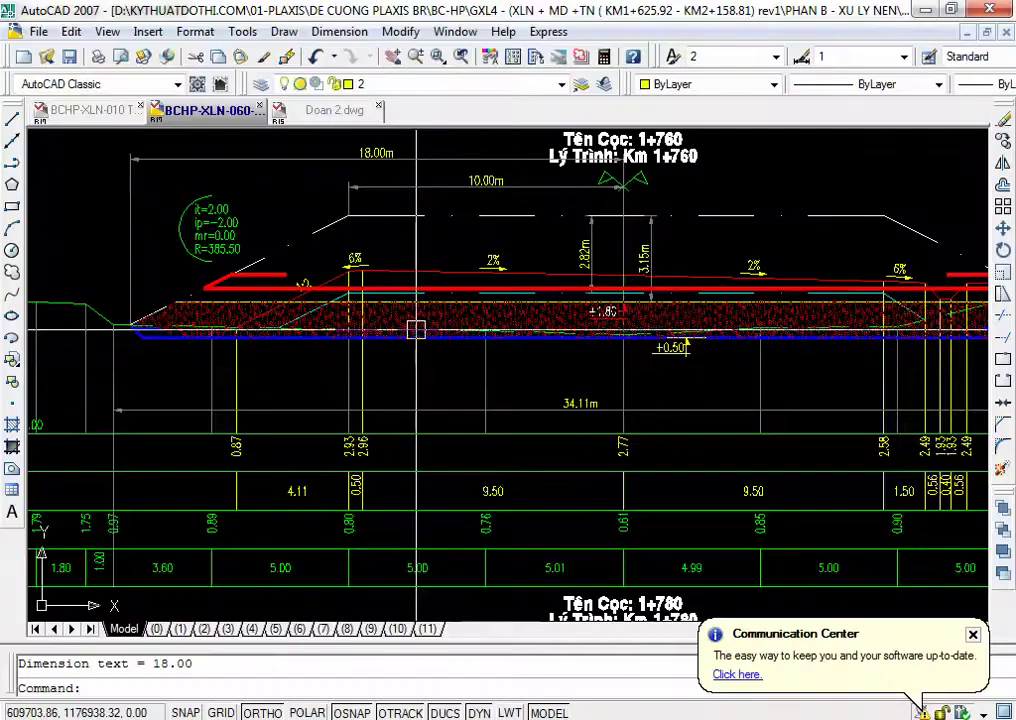
scroll(624, 252, "up", 2)
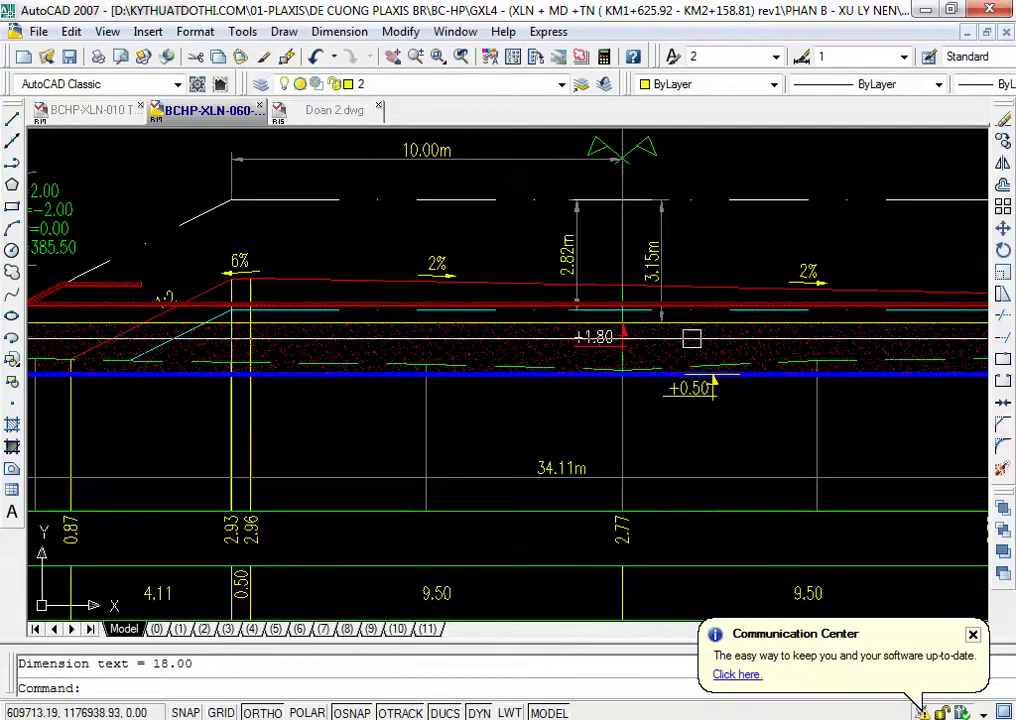
left_click_drag(637, 386, 509, 486)
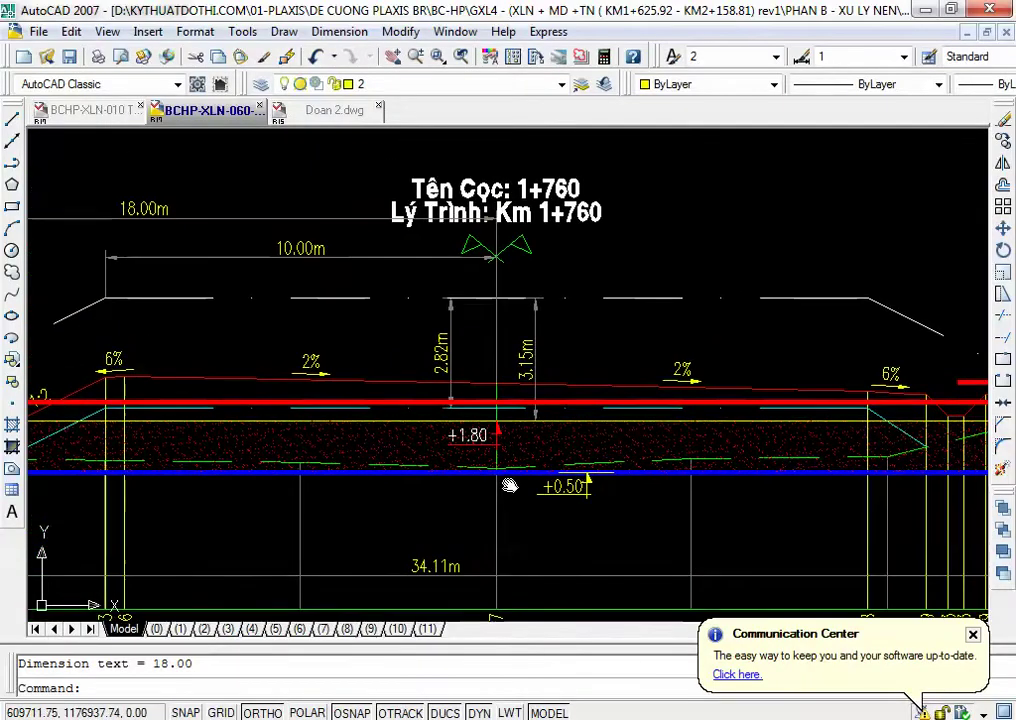
type("d")
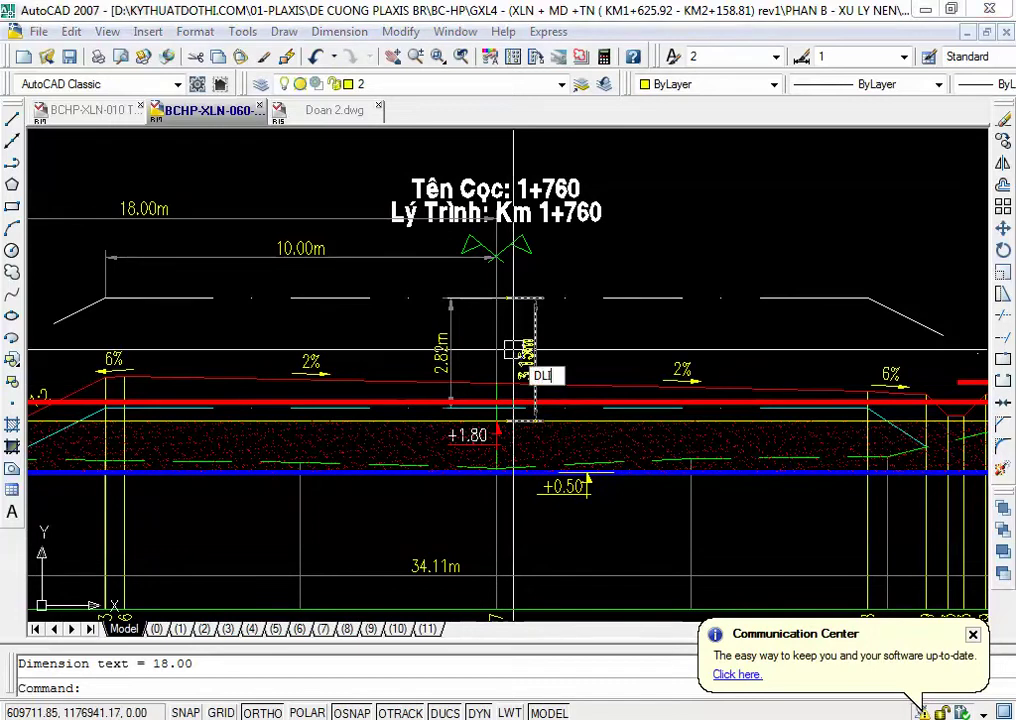
type("li")
key("Return")
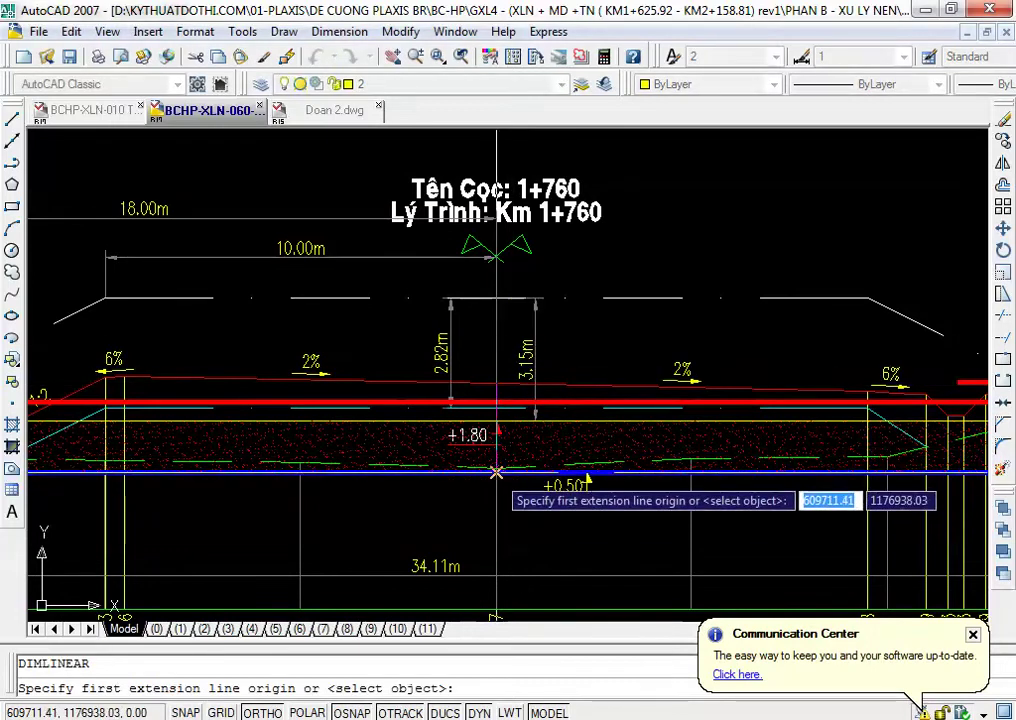
left_click(496, 471)
left_click(498, 297)
left_click(405, 336)
scroll(380, 360, "up", 3)
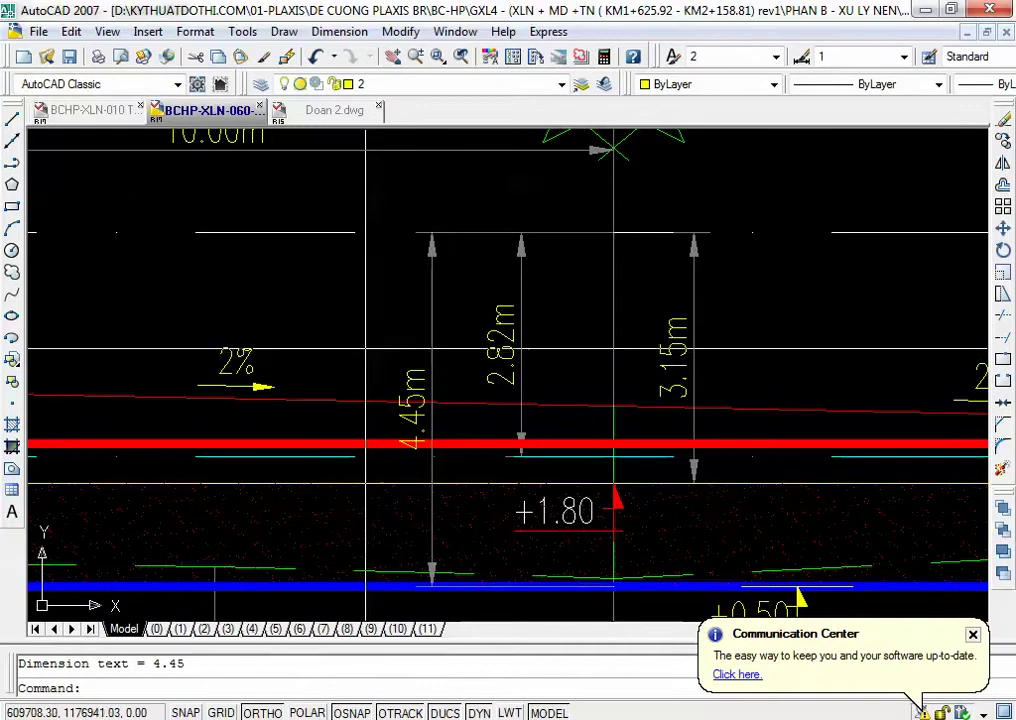
Switch to Plaxis Input and continue the embankment outline through points (-10, 4.5), (10, 4.5) and (18, 0)
key("alt+Tab")
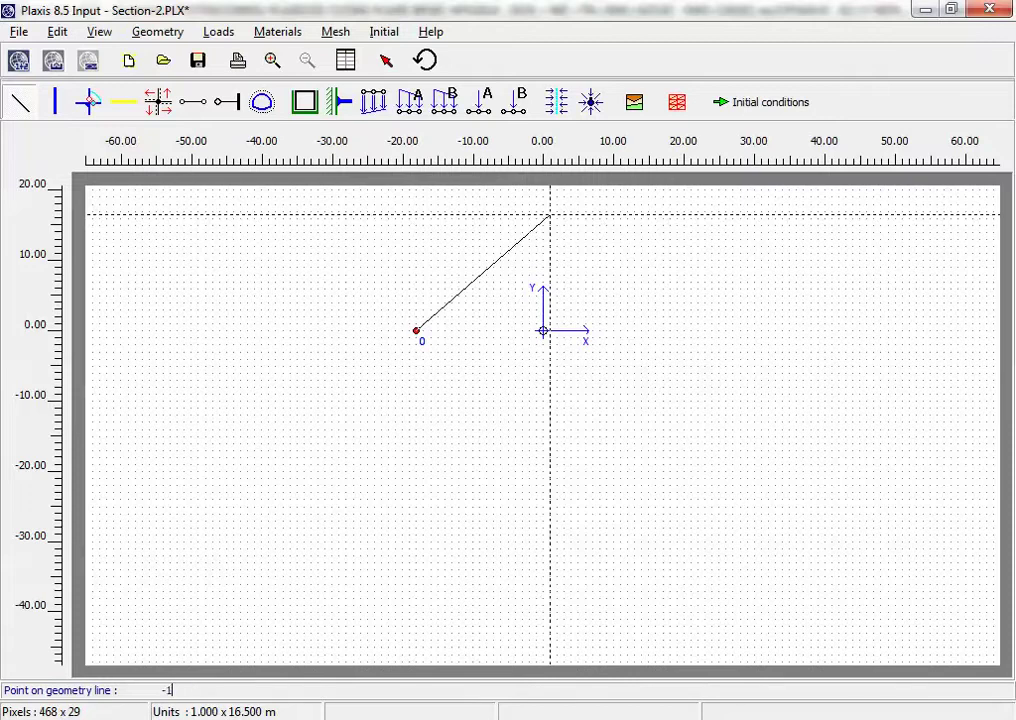
type("-10 4.5")
key("Return")
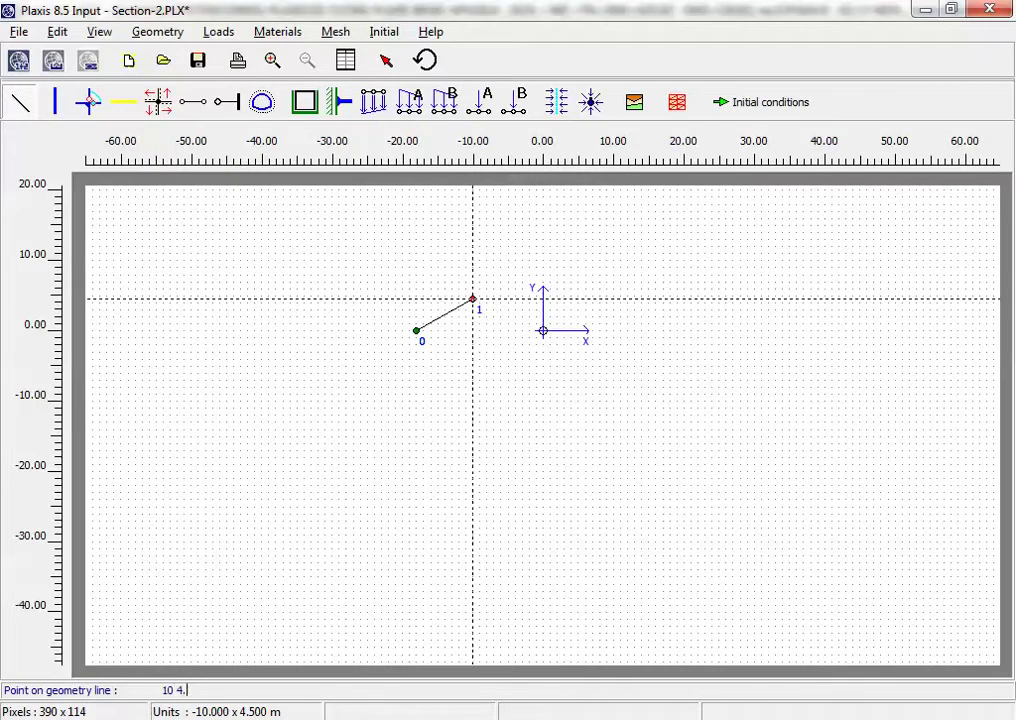
type("10 4.5")
key("Return")
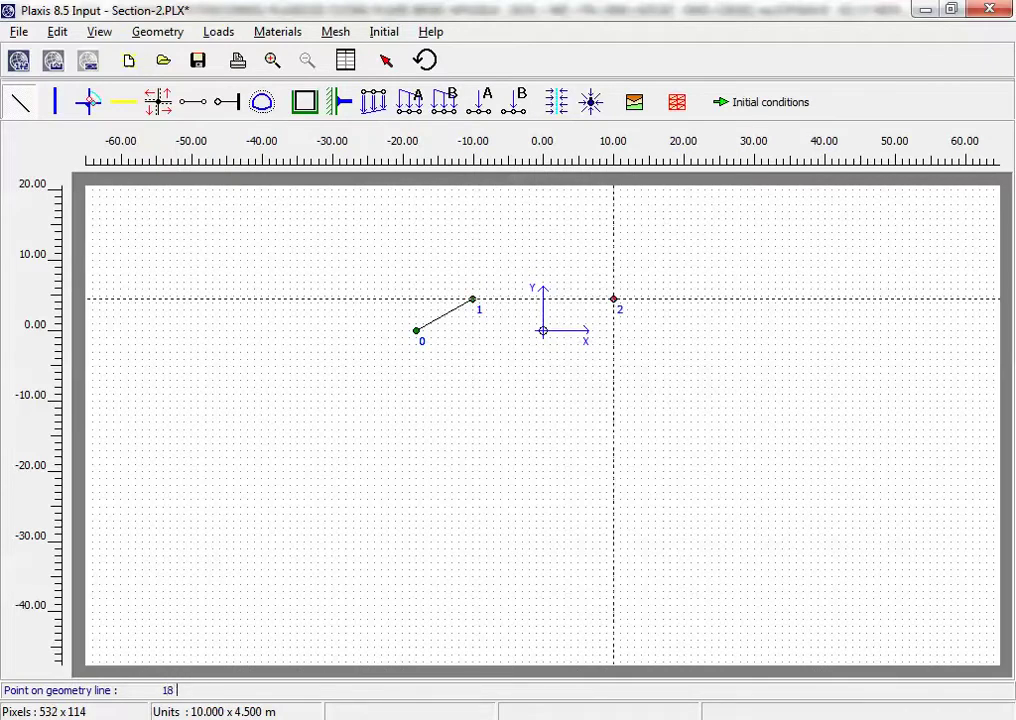
type("18 0")
key("Return")
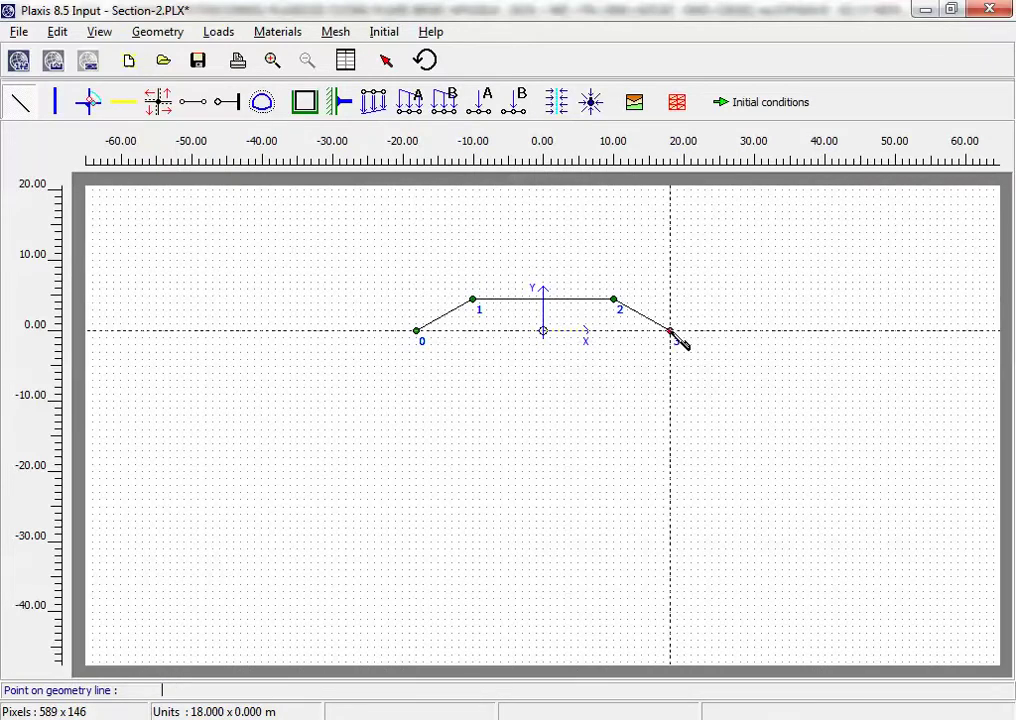
Switch to AutoCAD and examine the ground line beyond the right toe of the Km 1+760 section
key("alt+Tab")
scroll(690, 376, "down", 3)
scroll(690, 376, "up", 2)
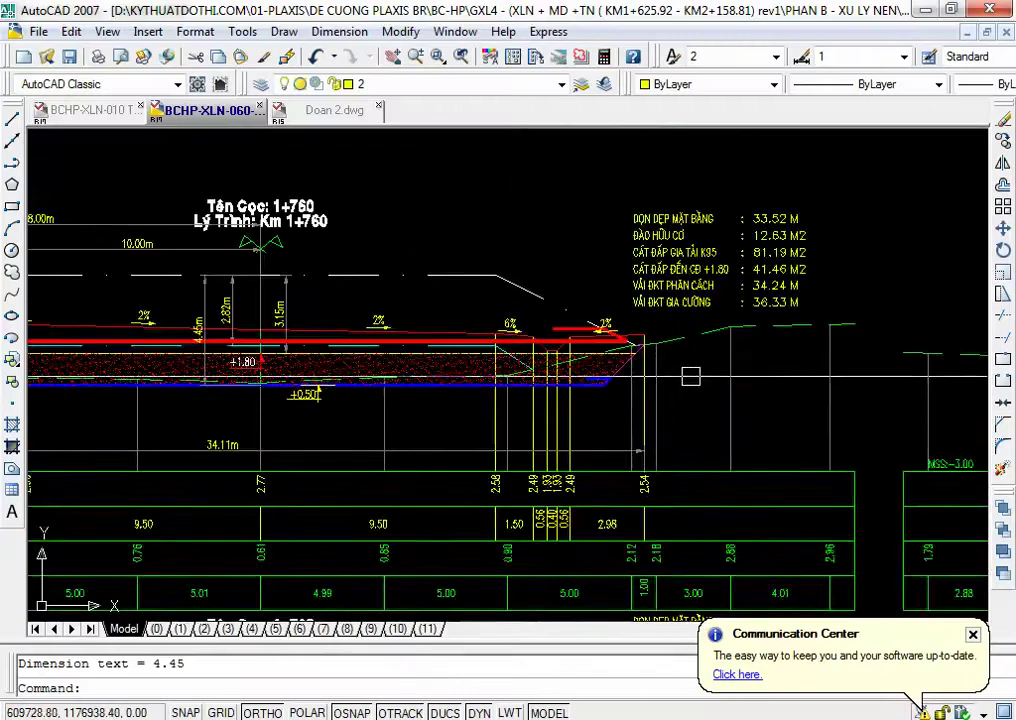
scroll(690, 376, "up", 2)
mouse_move(700, 368)
left_mouse_down()
mouse_move(505, 290)
mouse_move(500, 267)
left_mouse_up()
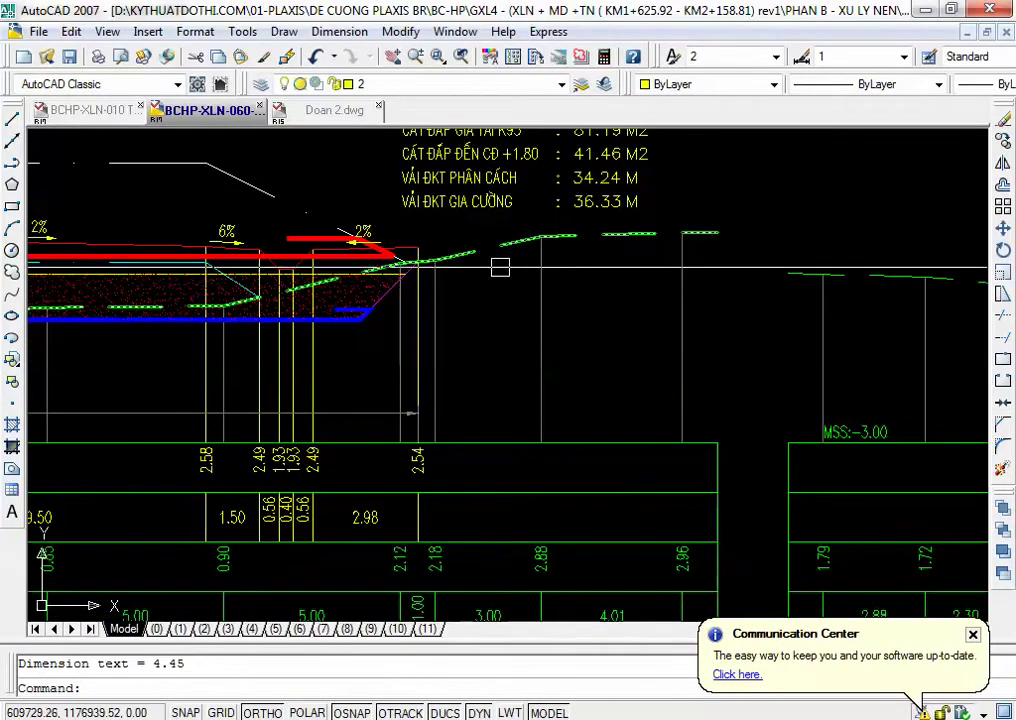
mouse_move(469, 354)
left_mouse_down()
mouse_move(472, 186)
mouse_move(530, 364)
left_mouse_up()
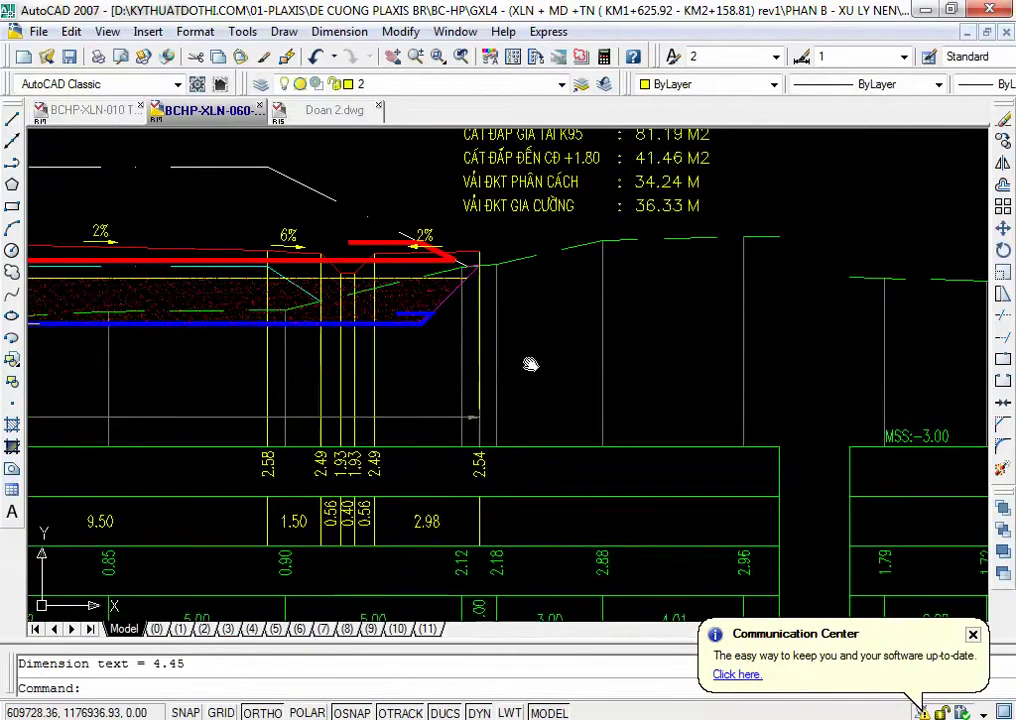
Switch to Plaxis Input and extend the geometry line through (50, 0), (50, -20) and (50, -30), and along the bottom to x = -50
key("alt+Tab")
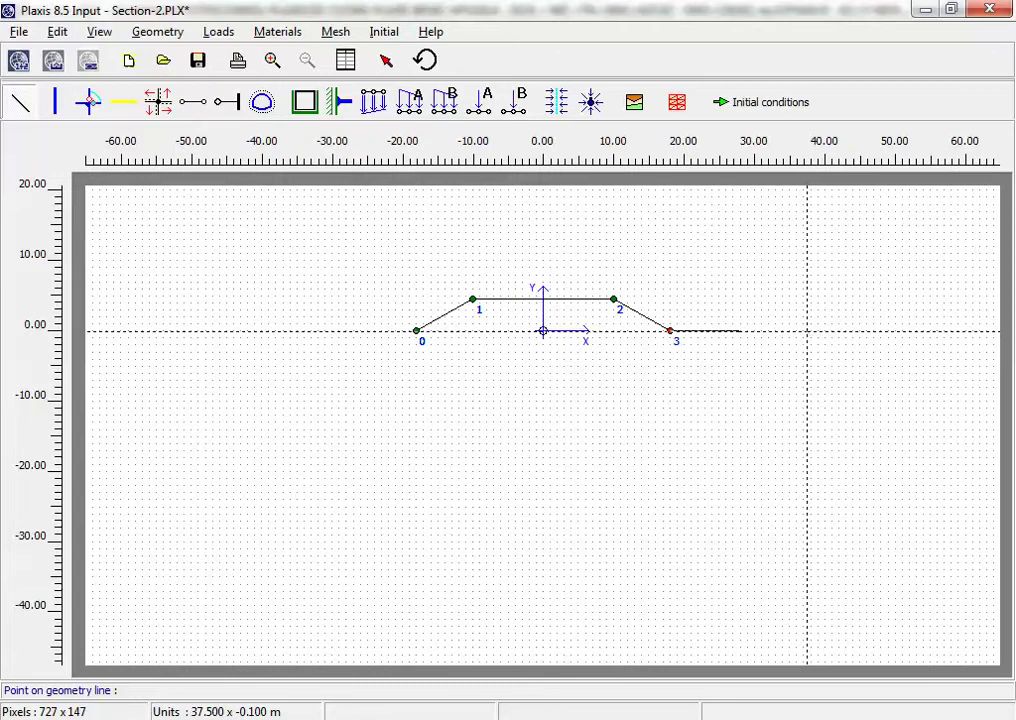
key("Return")
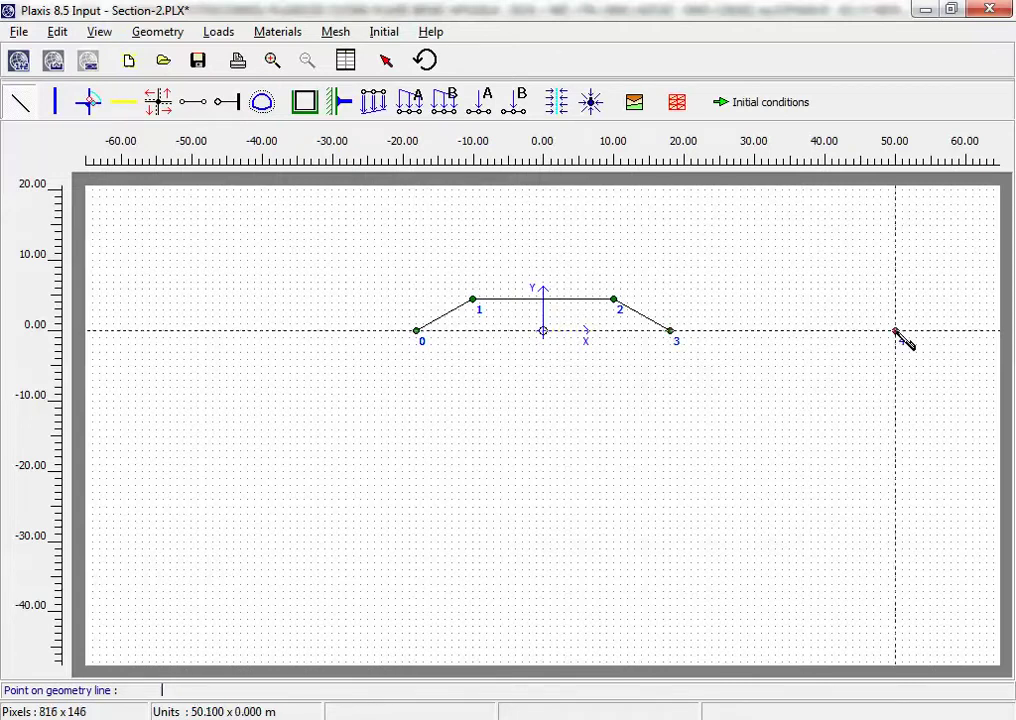
type("50 -20")
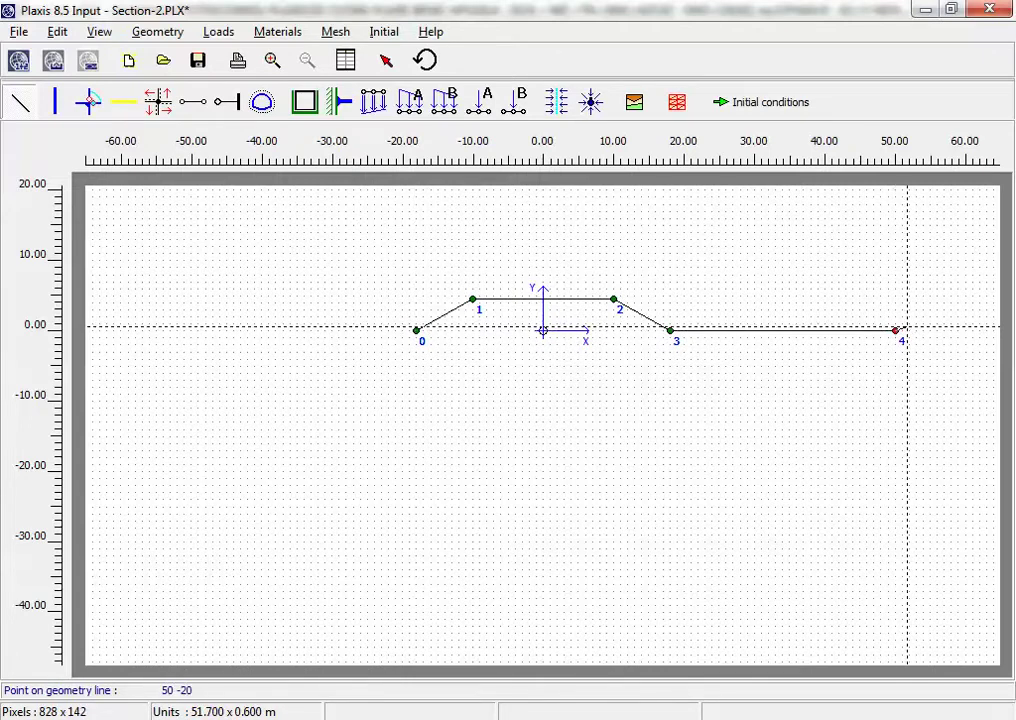
key("Return")
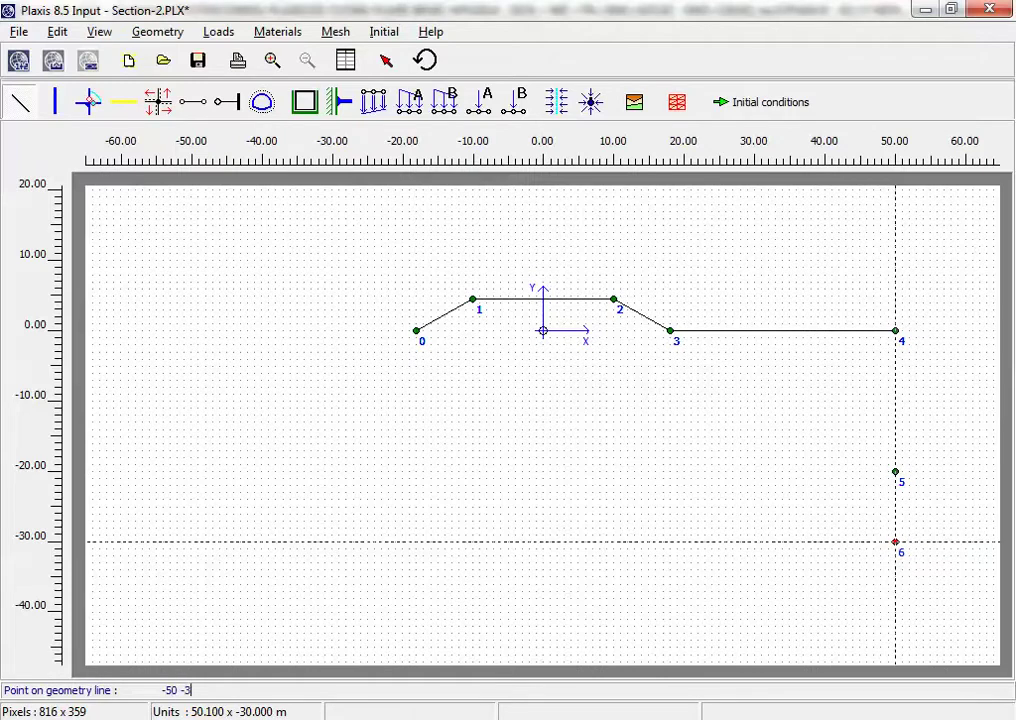
key("Return")
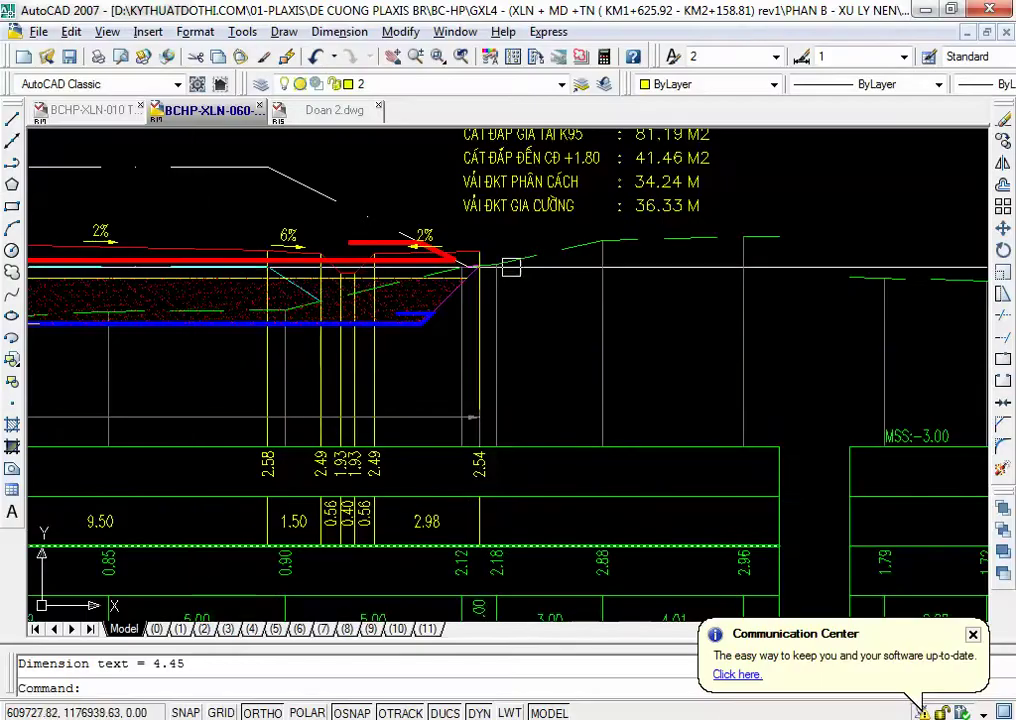
Switch to AutoCAD and dimension the horizontal distance from the left embankment toe to the outer ground point at level 1.82
scroll(150, 297, "down", 3)
scroll(150, 297, "up", 3)
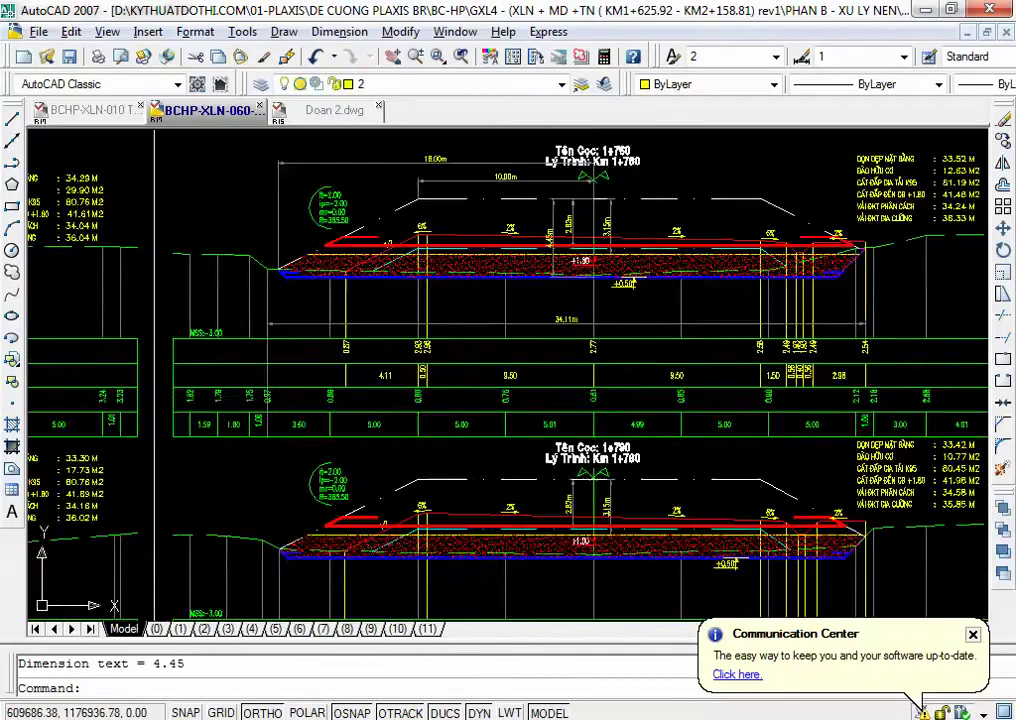
scroll(154, 297, "up", 2)
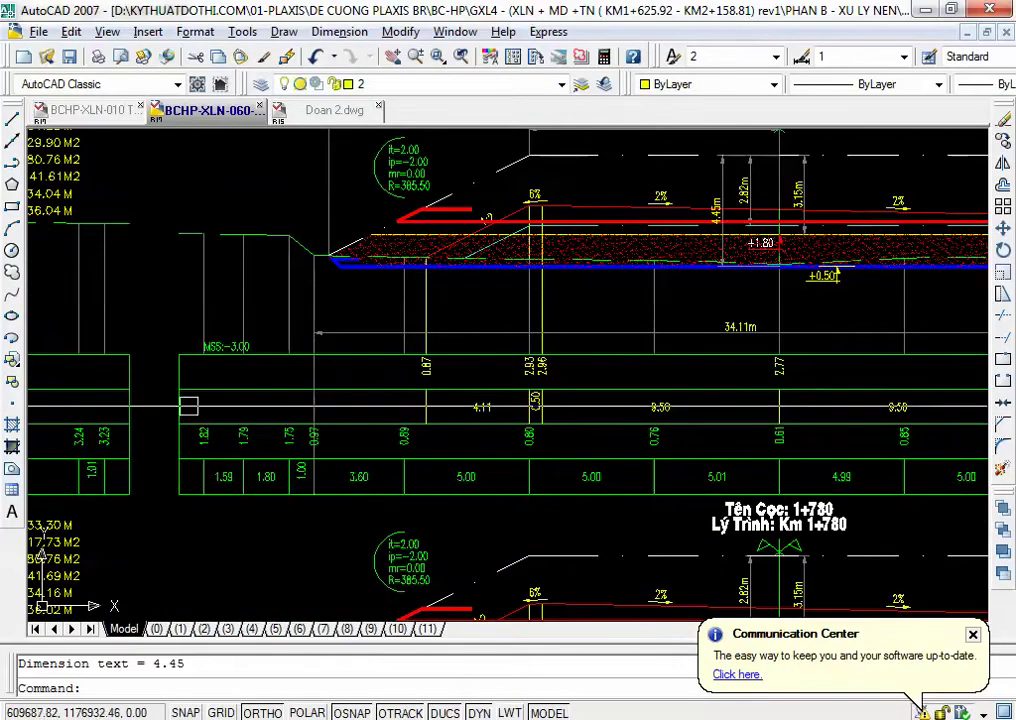
scroll(188, 420, "up", 2)
scroll(211, 433, "up", 2)
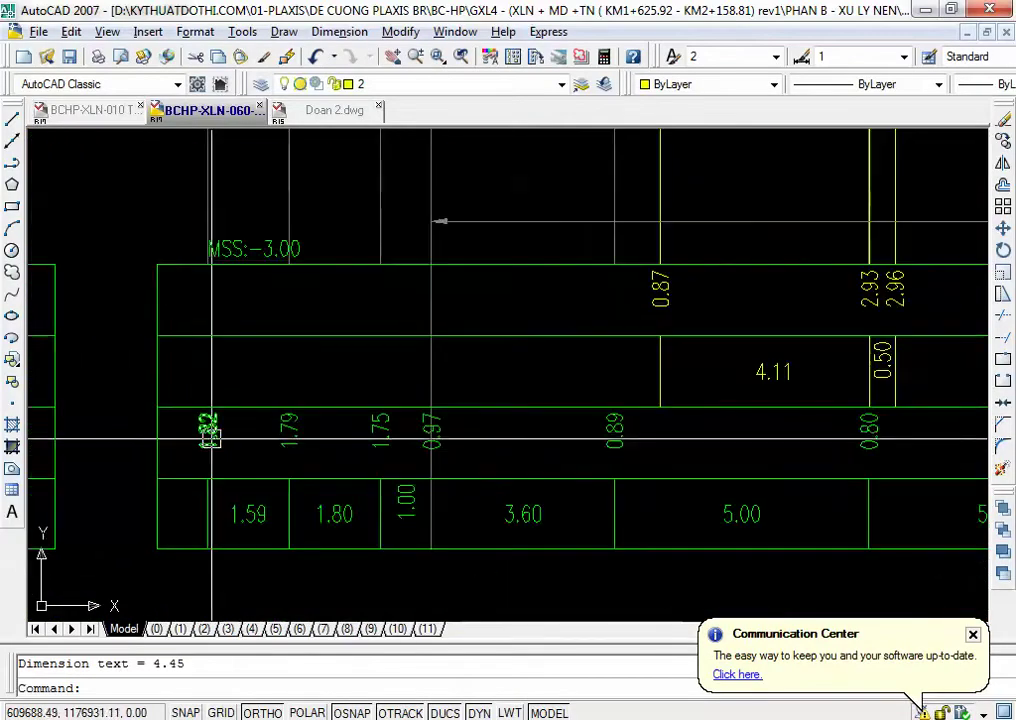
scroll(215, 432, "down", 2)
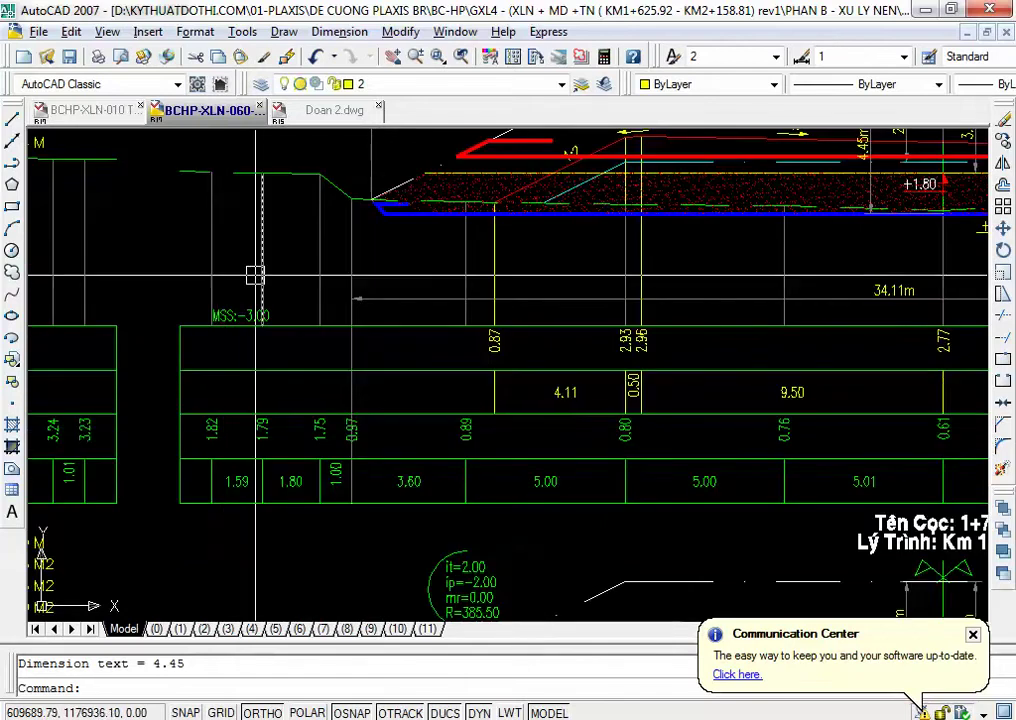
type("dli")
key("Return")
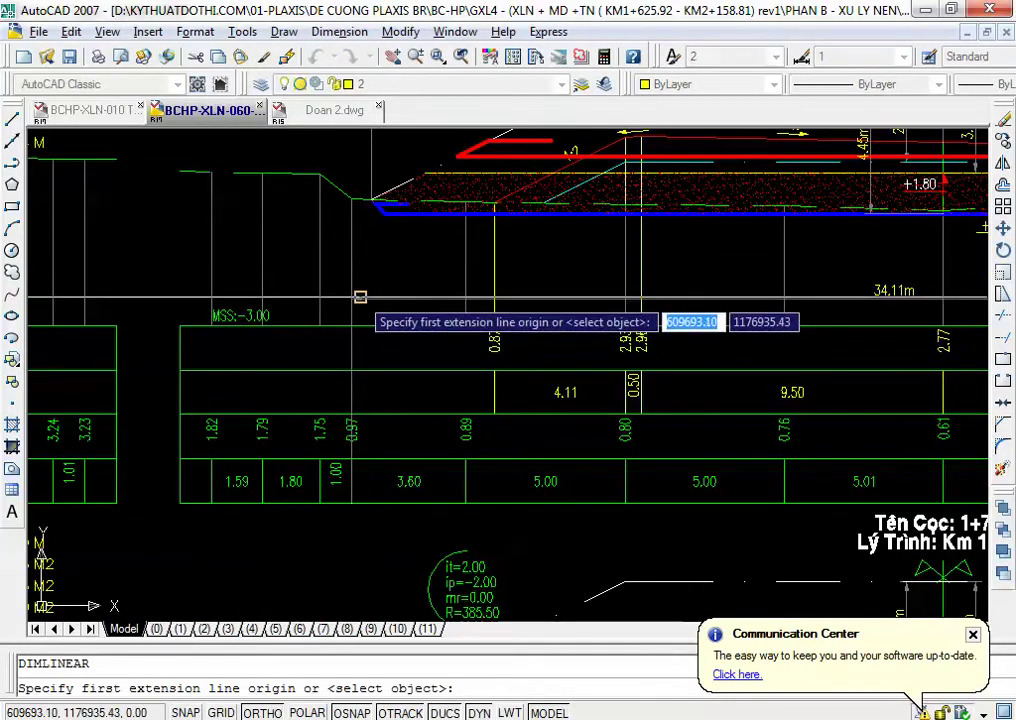
left_click(370, 200)
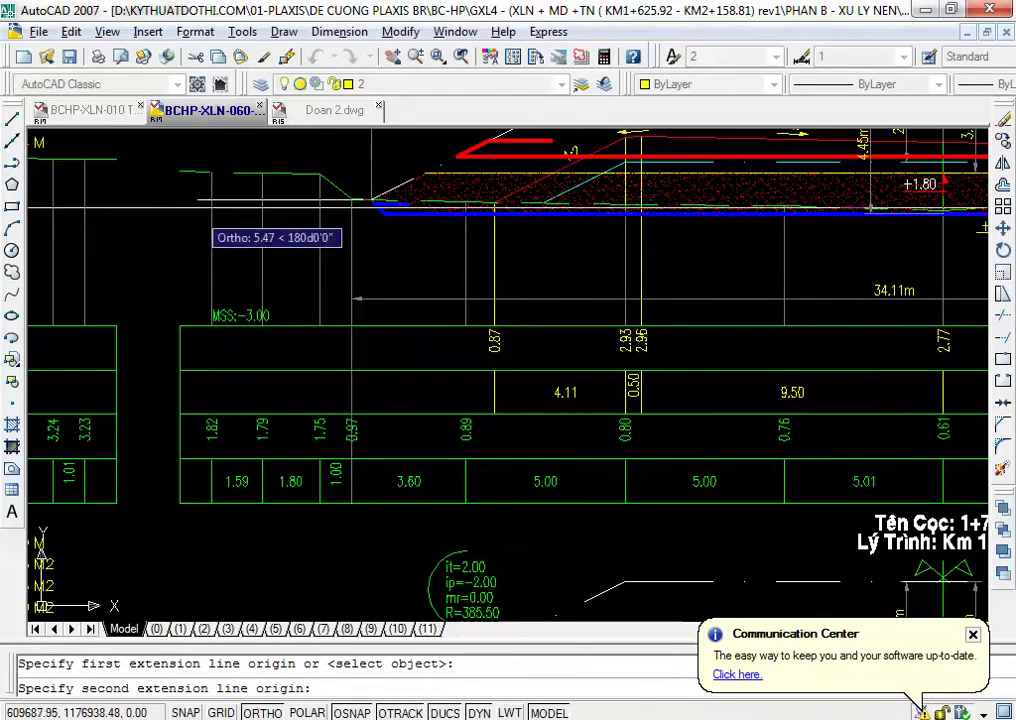
left_click(211, 210)
left_click(200, 228)
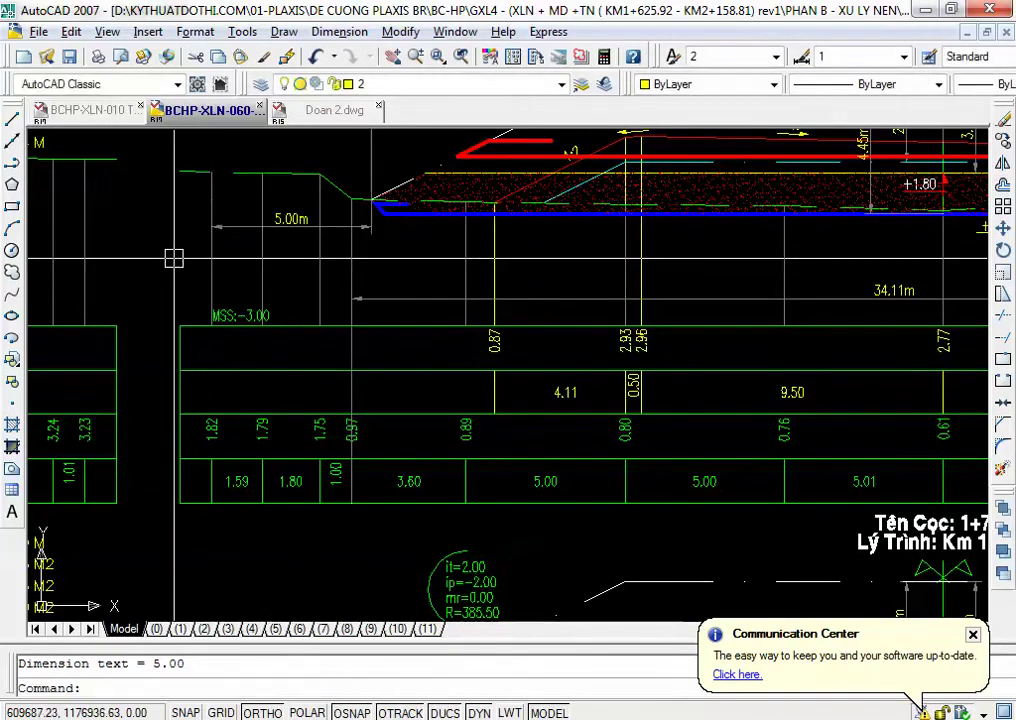
Switch to Plaxis Input, end the outer geometry line at (-50, 0), save, and start a new line at the left embankment toe
mouse_move(170, 254)
left_mouse_down()
mouse_move(200, 447)
mouse_move(321, 370)
left_mouse_up()
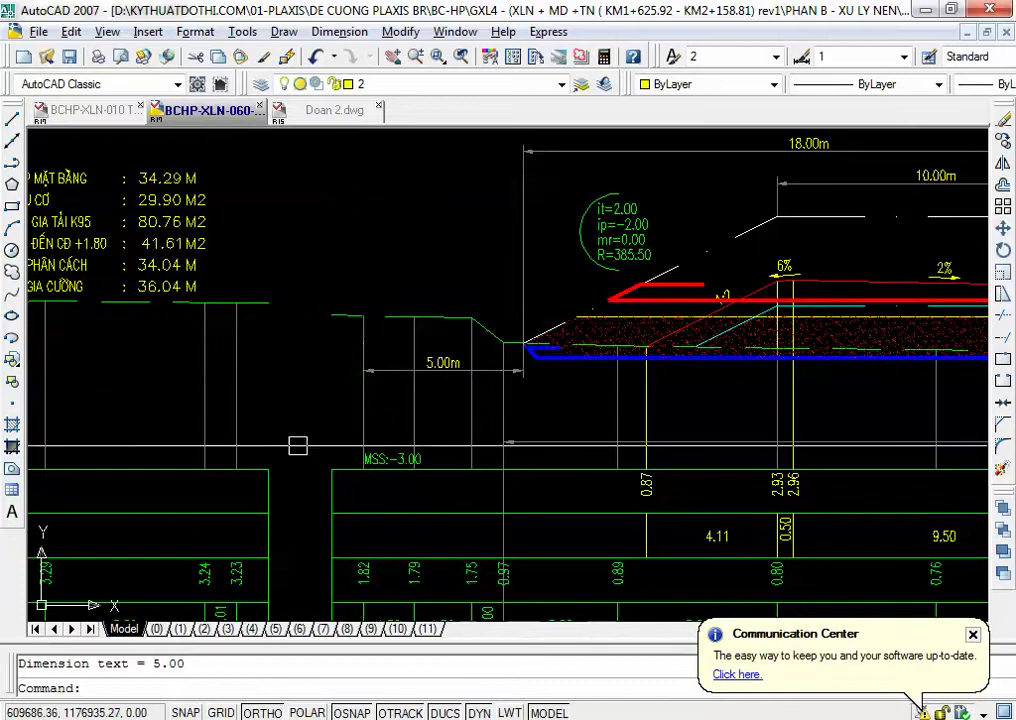
key("alt+Tab")
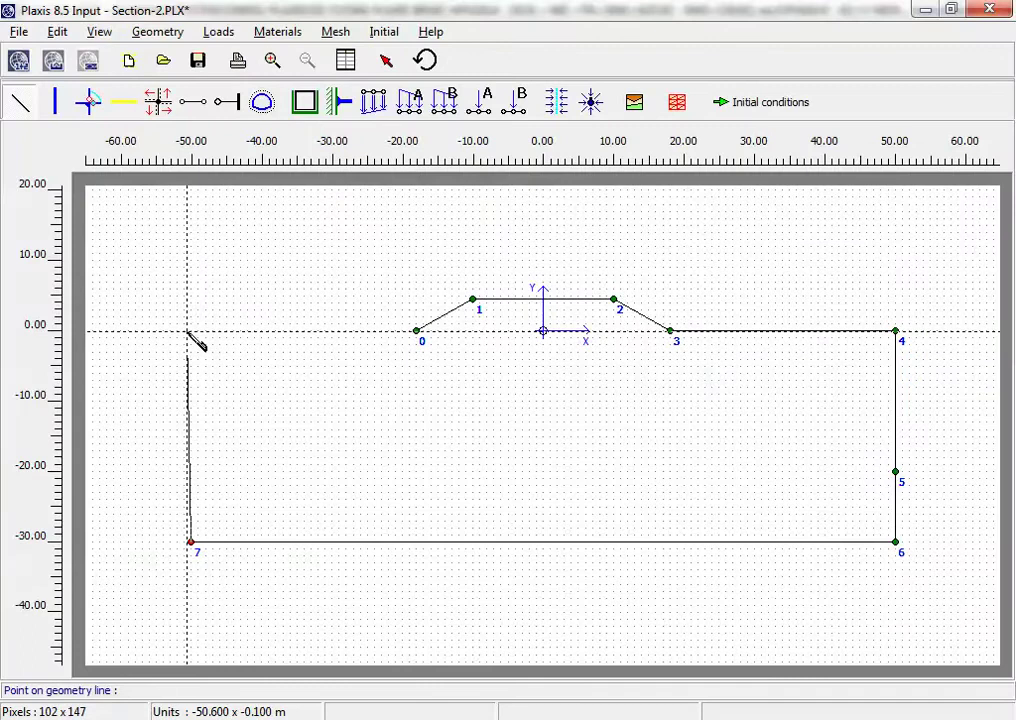
key("Return")
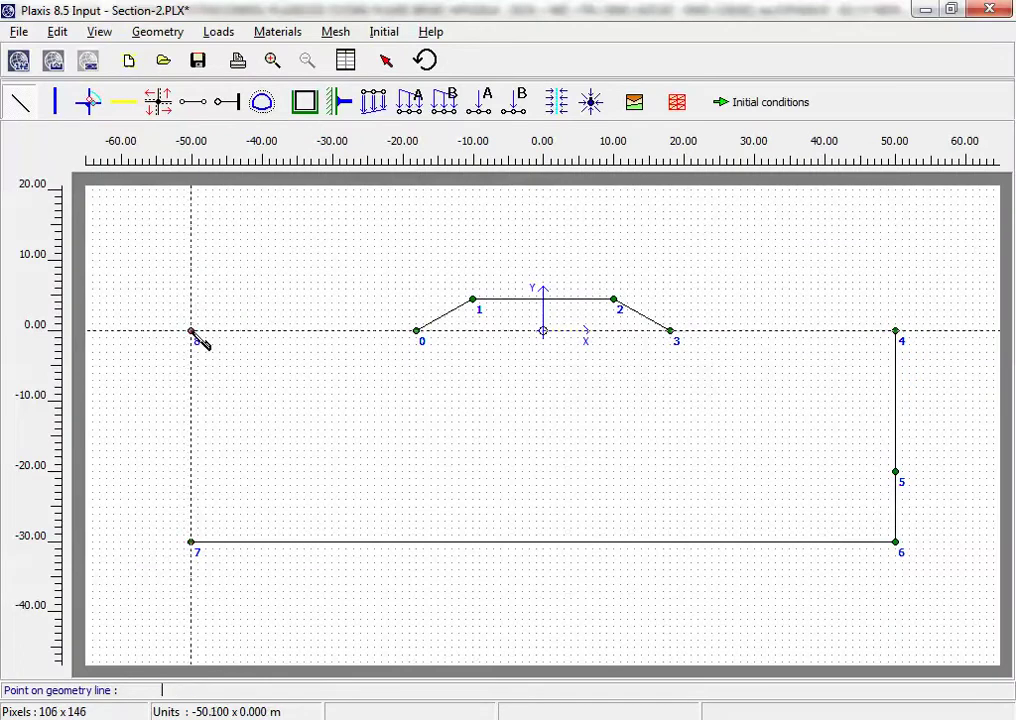
right_click(344, 336)
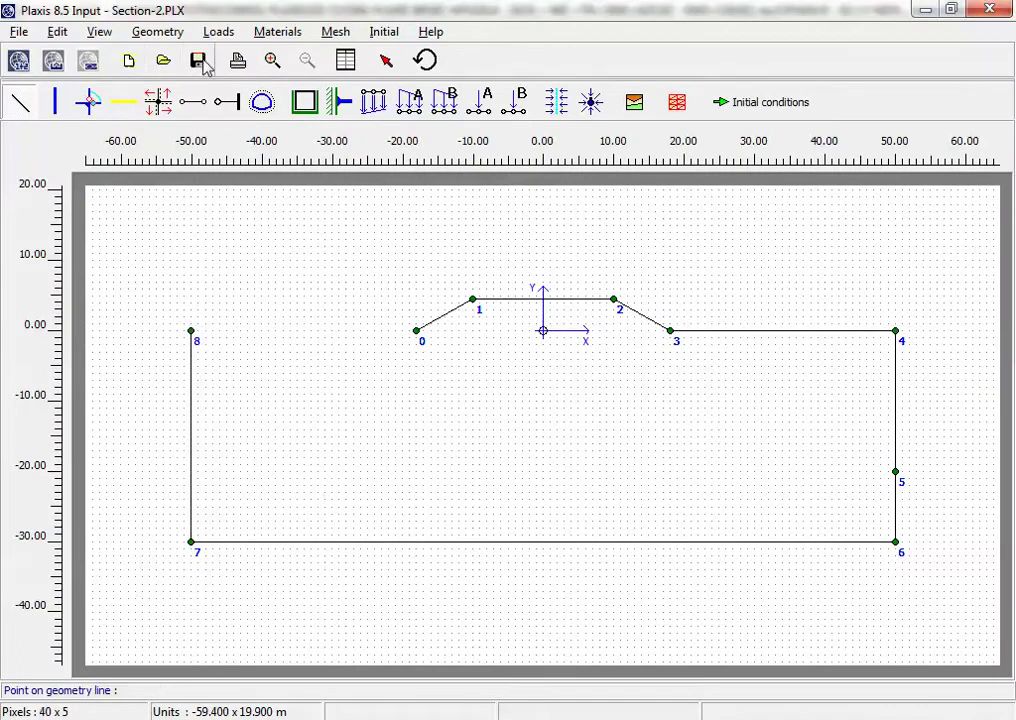
left_click(417, 331)
Switch to AutoCAD and dimension the vertical height of the ditch slope between ground levels 0.97 and 1.75, beside the left toe
key("alt+Tab")
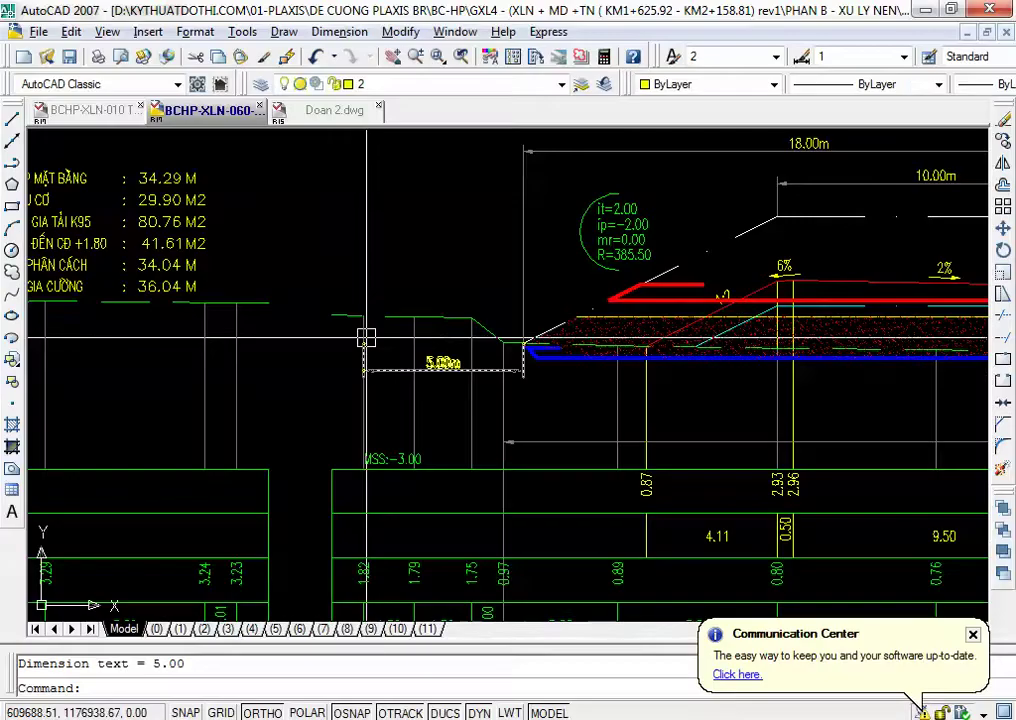
scroll(476, 360, "up", 3)
type("dli")
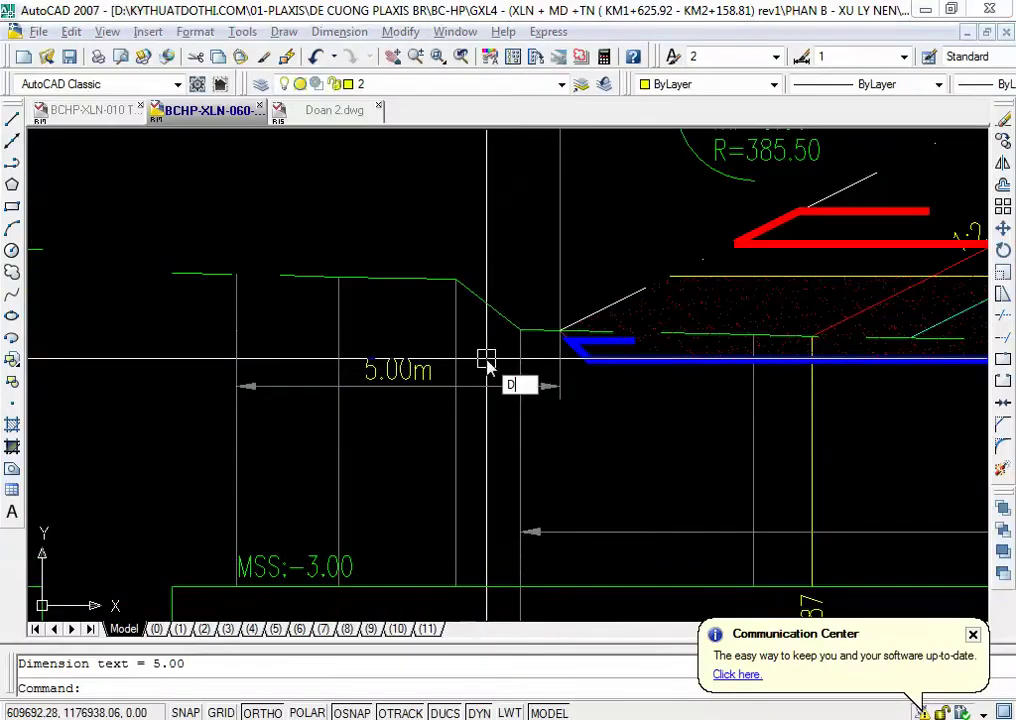
key("Return")
left_click(520, 329)
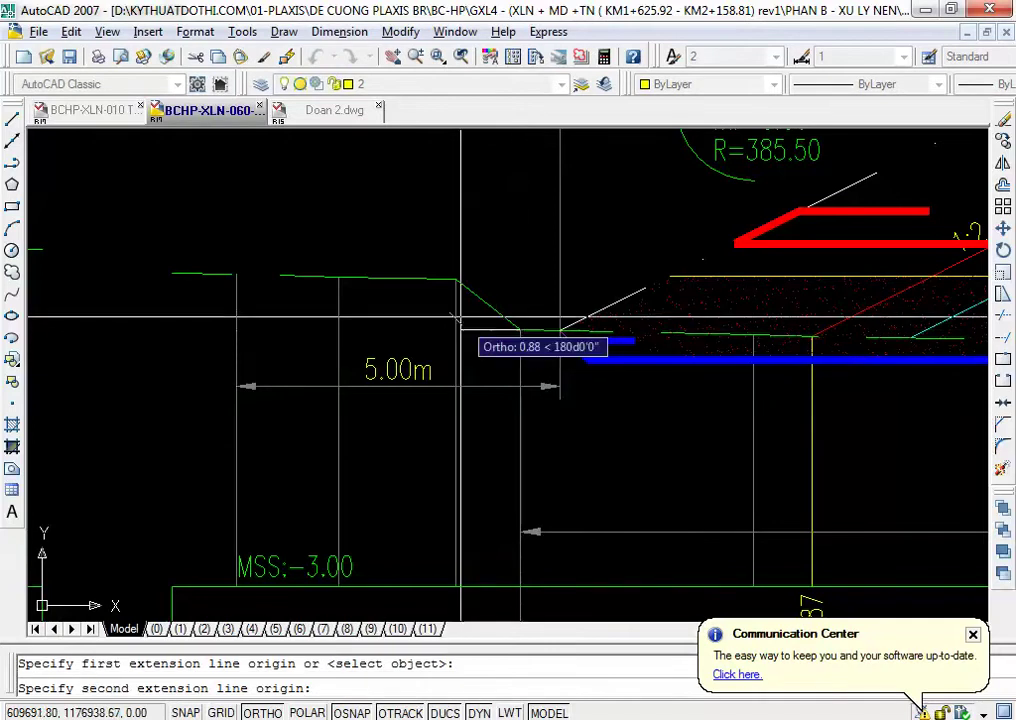
scroll(440, 300, "down", 3)
scroll(426, 245, "up", 3)
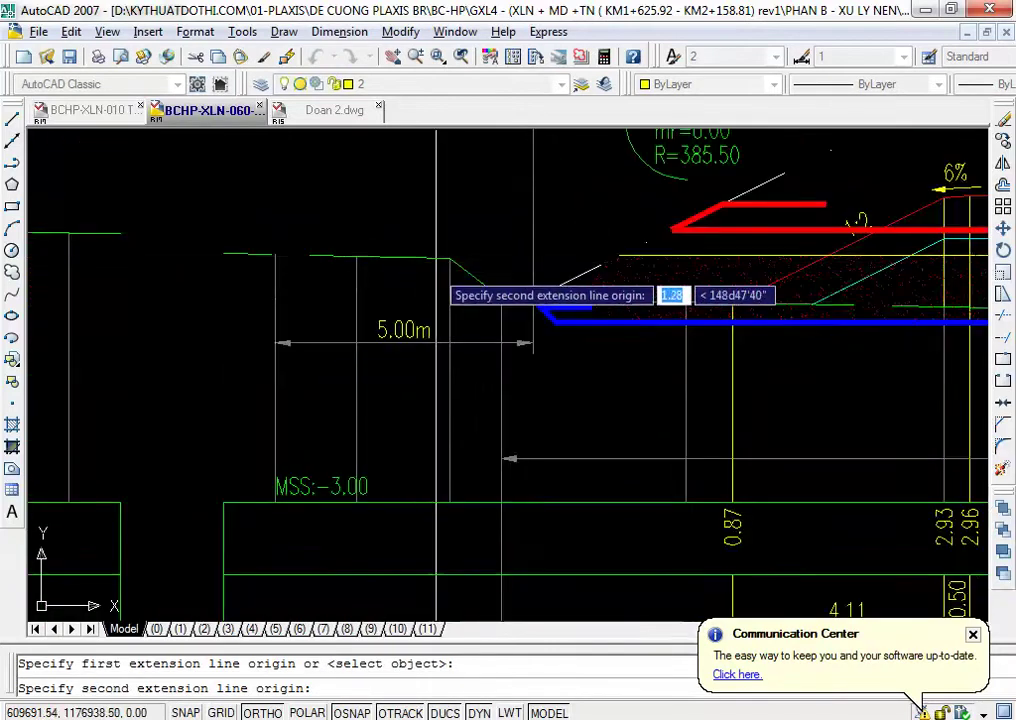
left_click(440, 251)
scroll(470, 255, "up", 2)
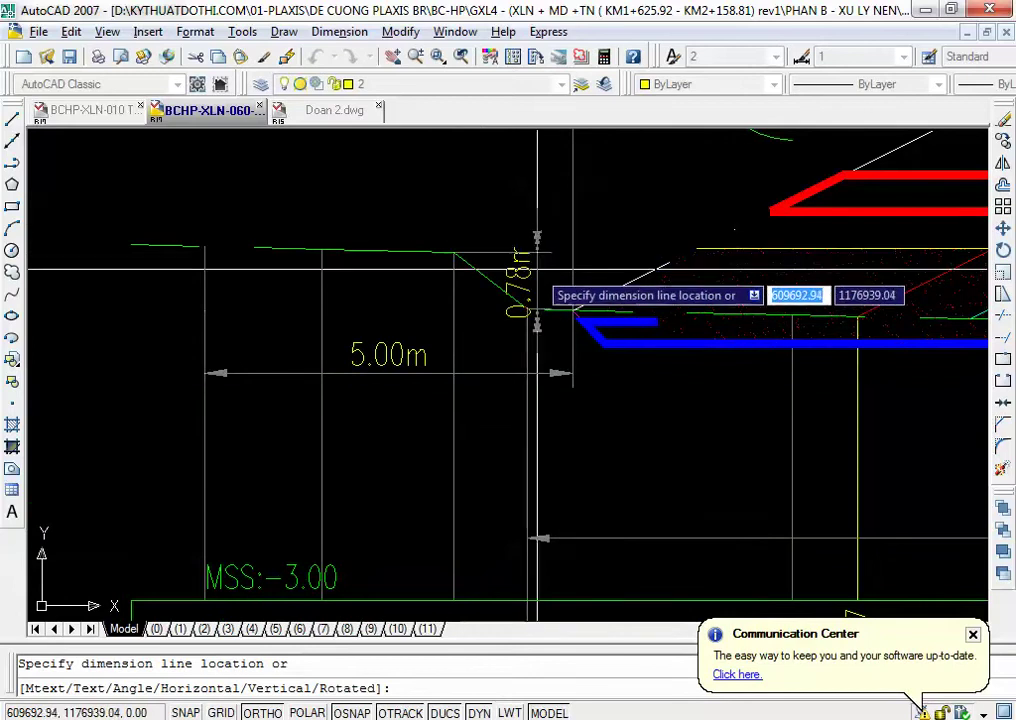
left_click(534, 270)
Examine the ground levels and horizontal spacings tabulated below the ditch slope outside the left embankment toe
left_click_drag(464, 343, 371, 188)
scroll(426, 297, "down", 5)
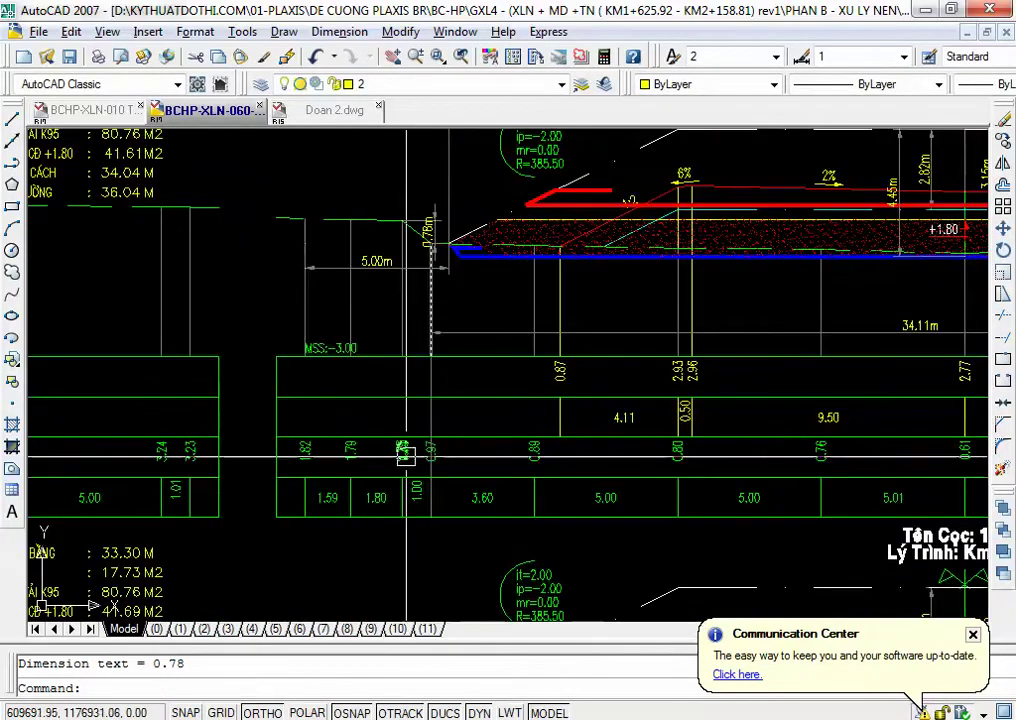
scroll(415, 480, "up", 5)
left_click_drag(434, 280, 449, 382)
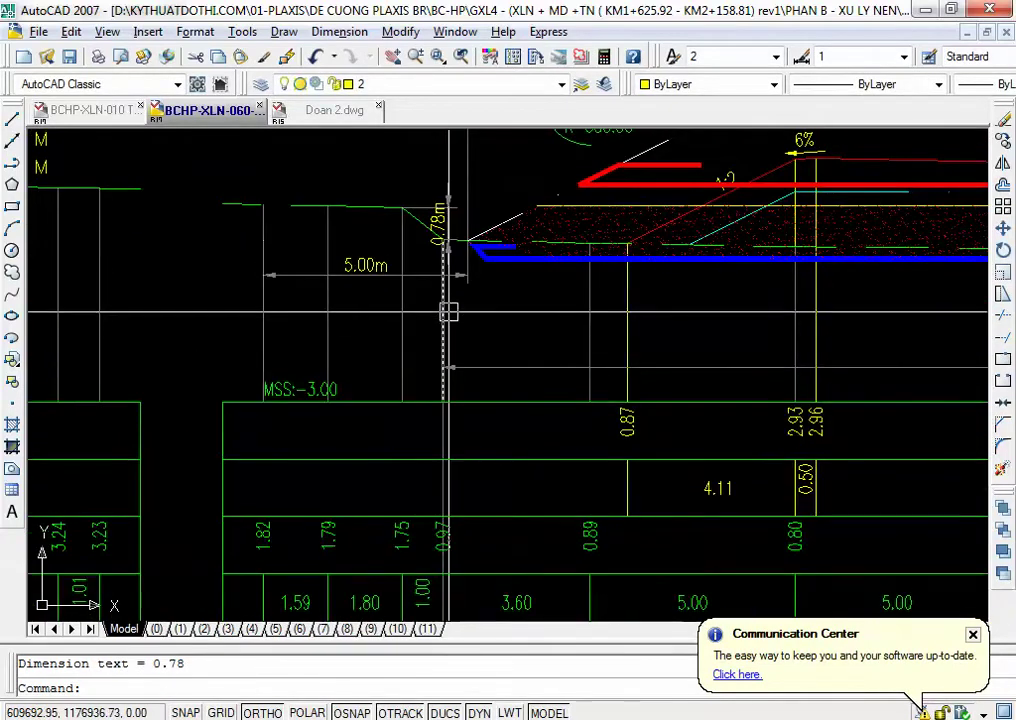
mouse_move(424, 320)
left_mouse_down()
mouse_move(485, 211)
mouse_move(488, 311)
mouse_move(490, 236)
mouse_move(467, 320)
mouse_move(444, 281)
left_mouse_up()
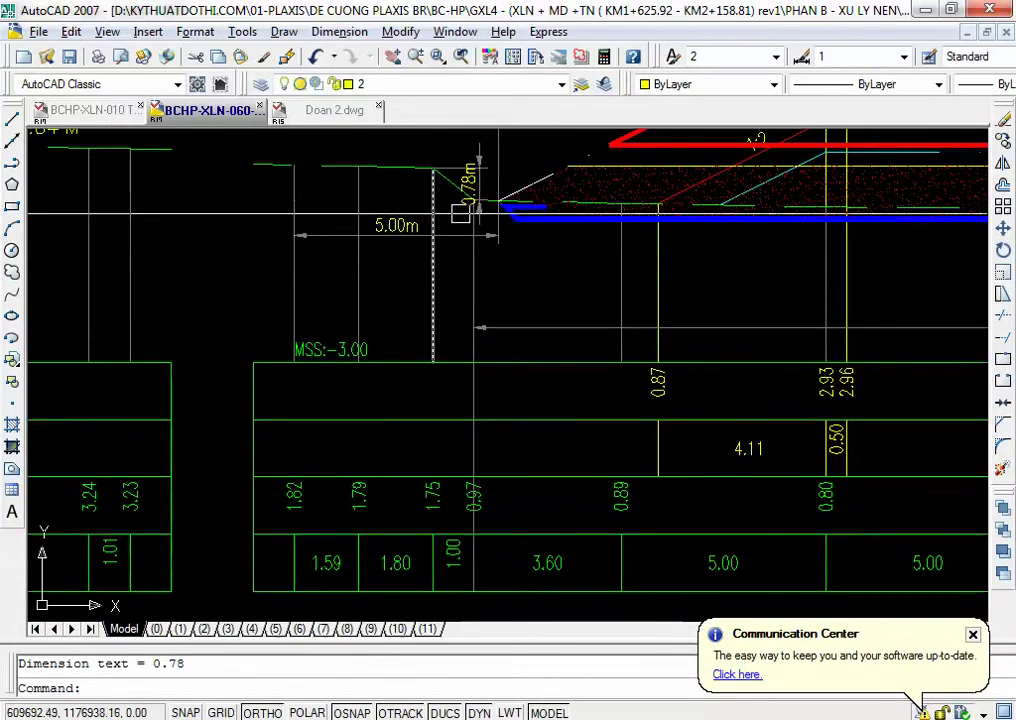
scroll(460, 213, "up", 2)
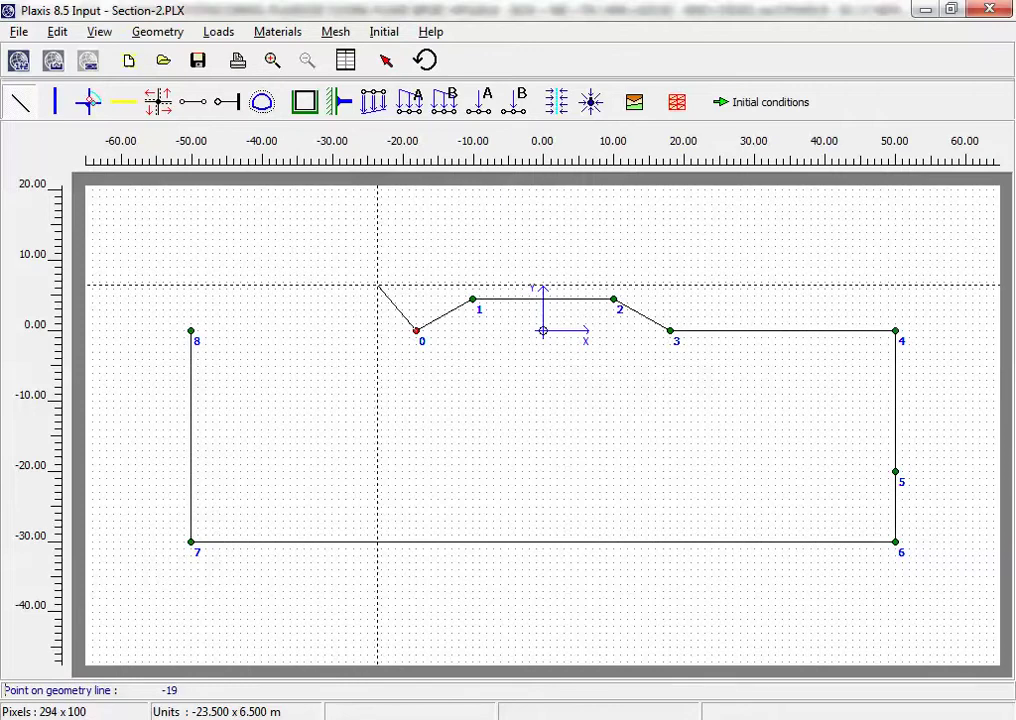
Erase the ditch slope height dimension in AutoCAD, and extend the Plaxis geometry line from the left toe to a point at x = -19
key("alt+Tab")
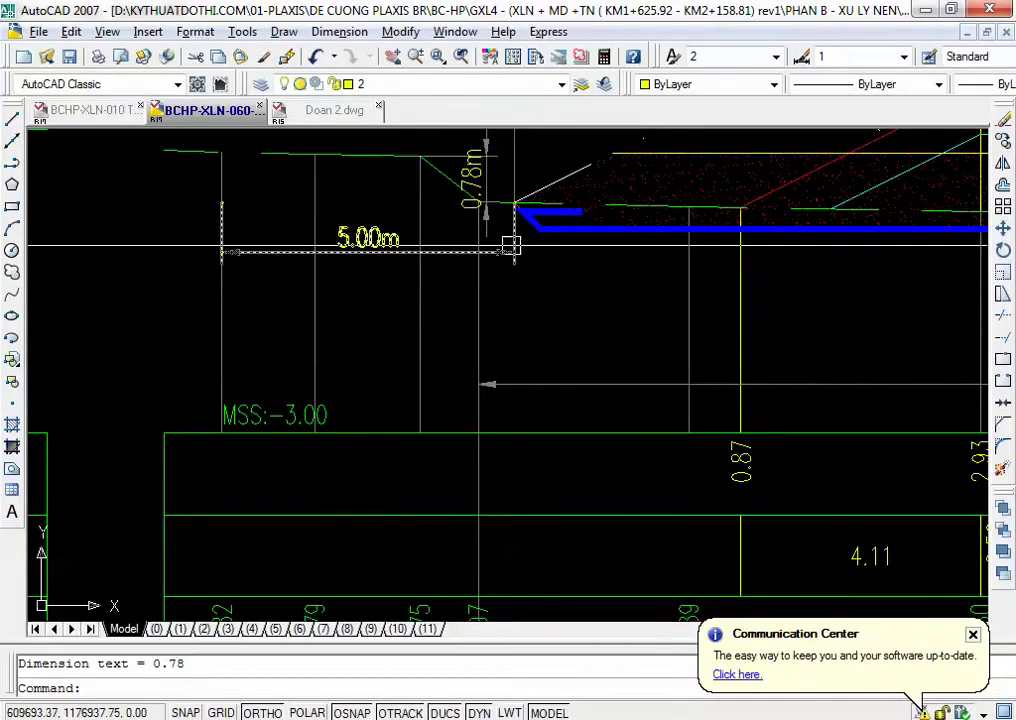
left_click(395, 260)
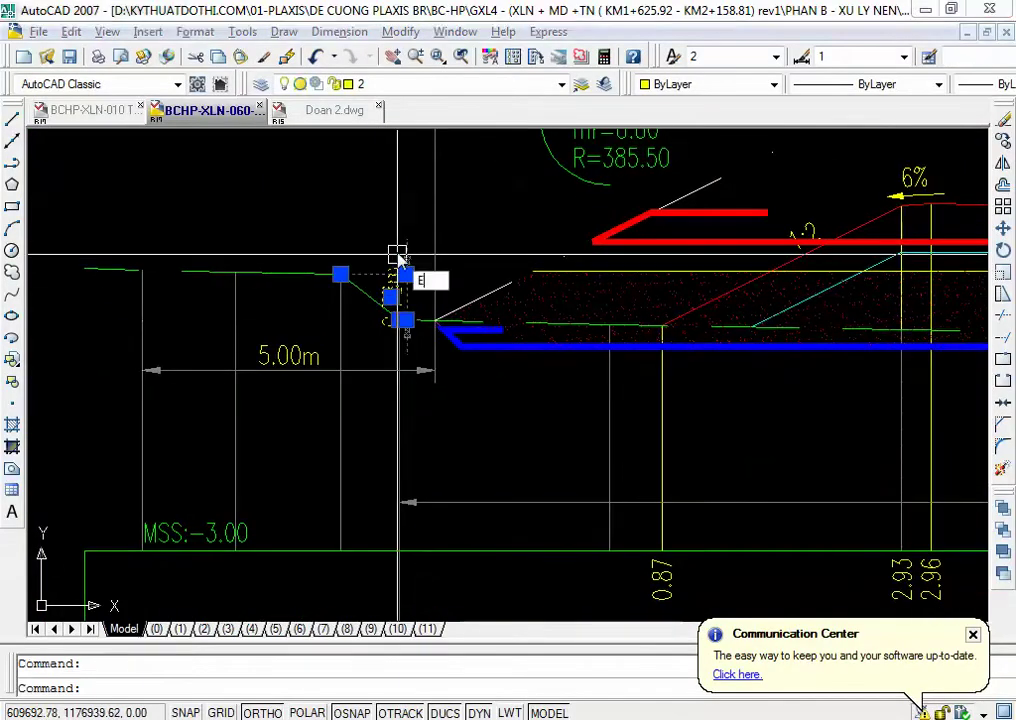
key("Delete")
mouse_move(413, 404)
left_mouse_down()
mouse_move(313, 322)
mouse_move(495, 388)
left_mouse_up()
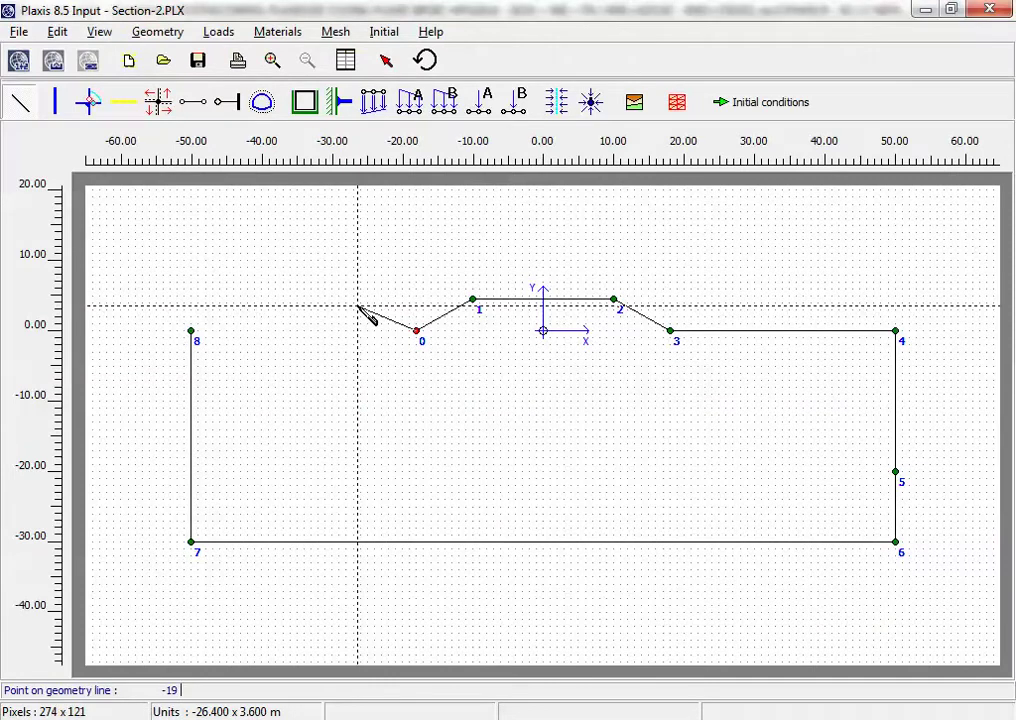
key("Return")
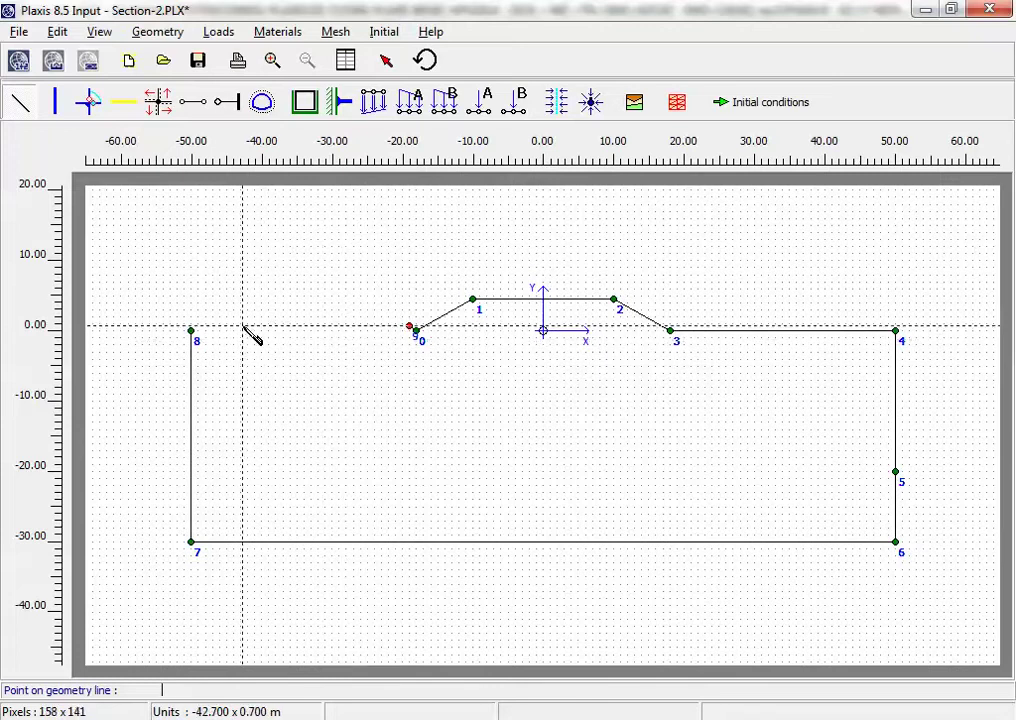
Switch to AutoCAD and examine the Km 1+760 section from the outer left ground line to the road centreline
key("alt+Tab")
scroll(323, 243, "up", 4)
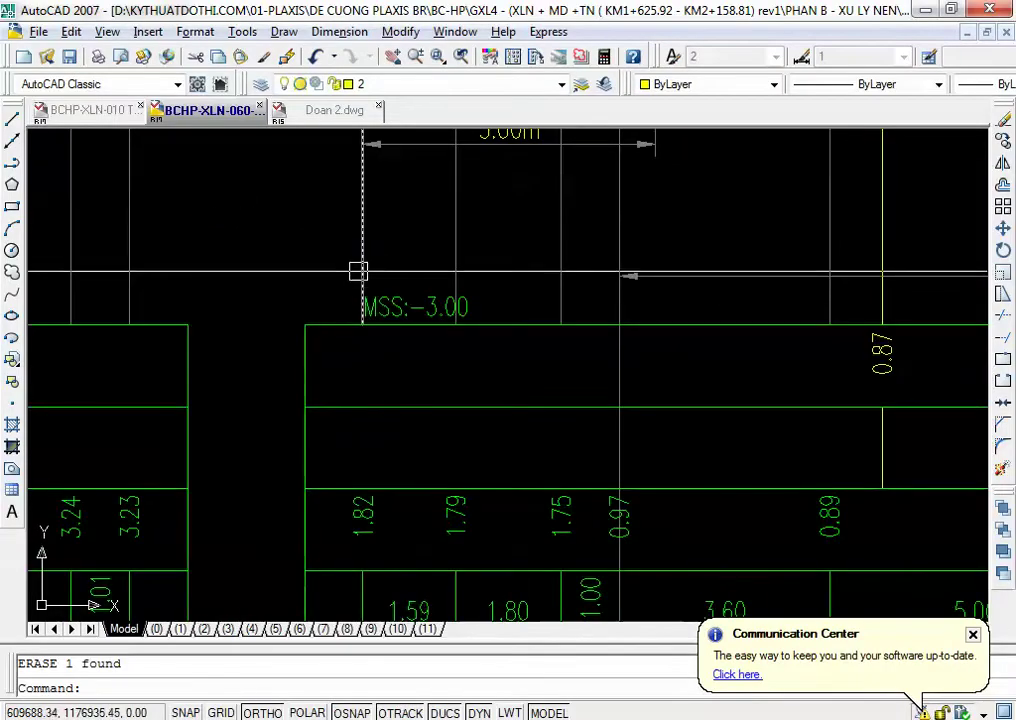
scroll(413, 336, "down", 2)
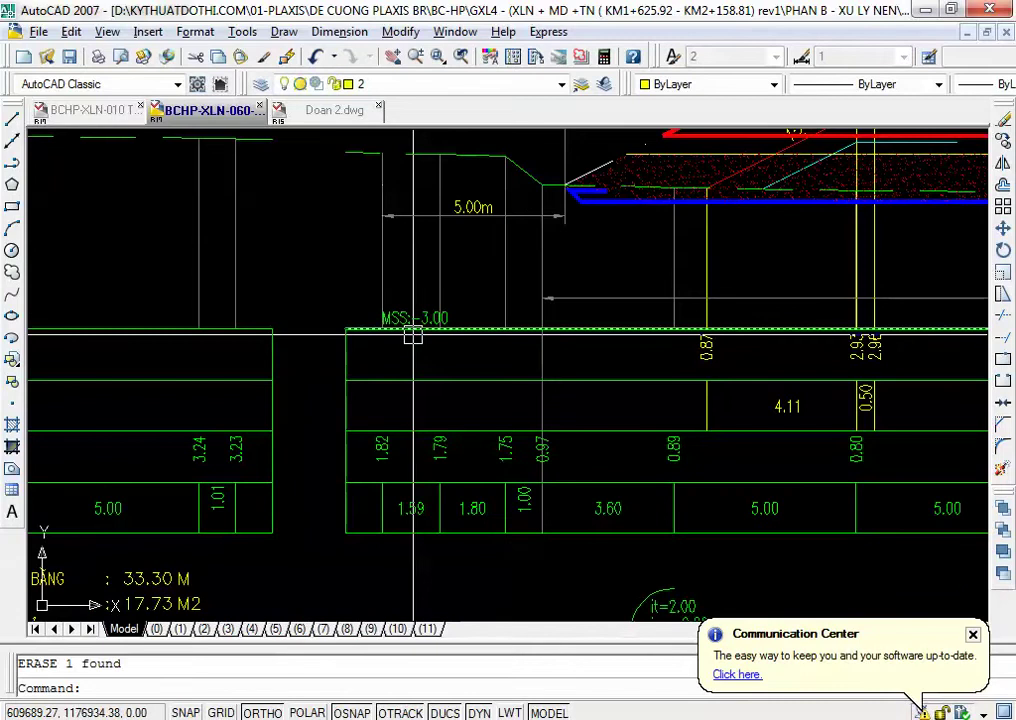
mouse_move(465, 262)
left_mouse_down()
mouse_move(393, 322)
mouse_move(190, 392)
left_mouse_up()
left_click_drag(412, 356, 197, 363)
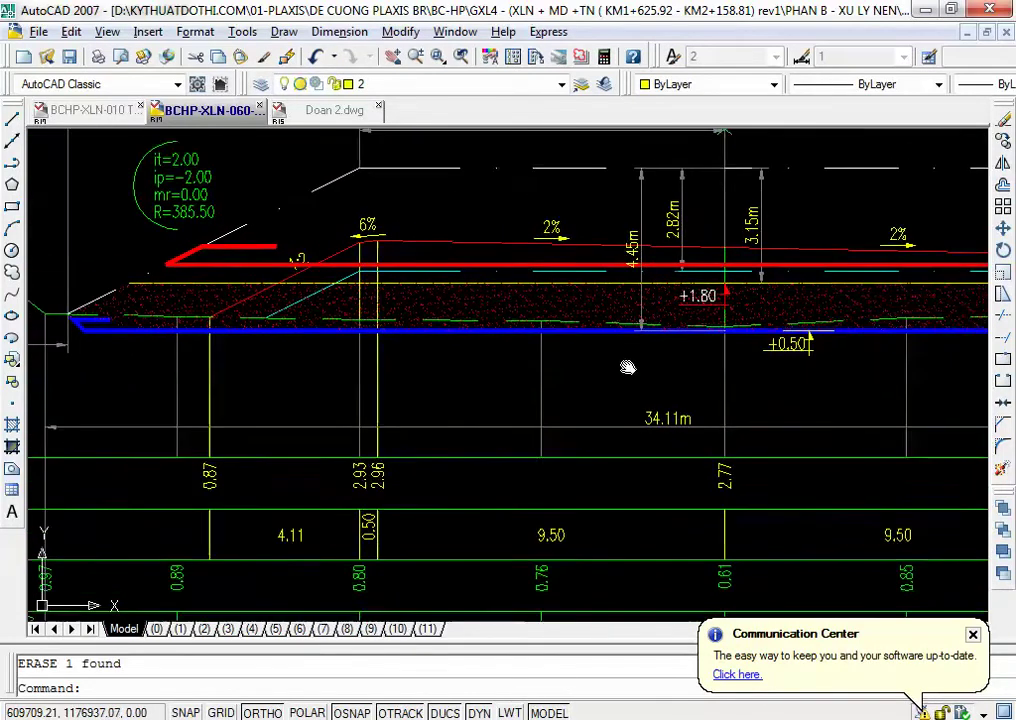
left_click_drag(627, 367, 580, 366)
scroll(658, 356, "up", 2)
scroll(669, 331, "down", 3)
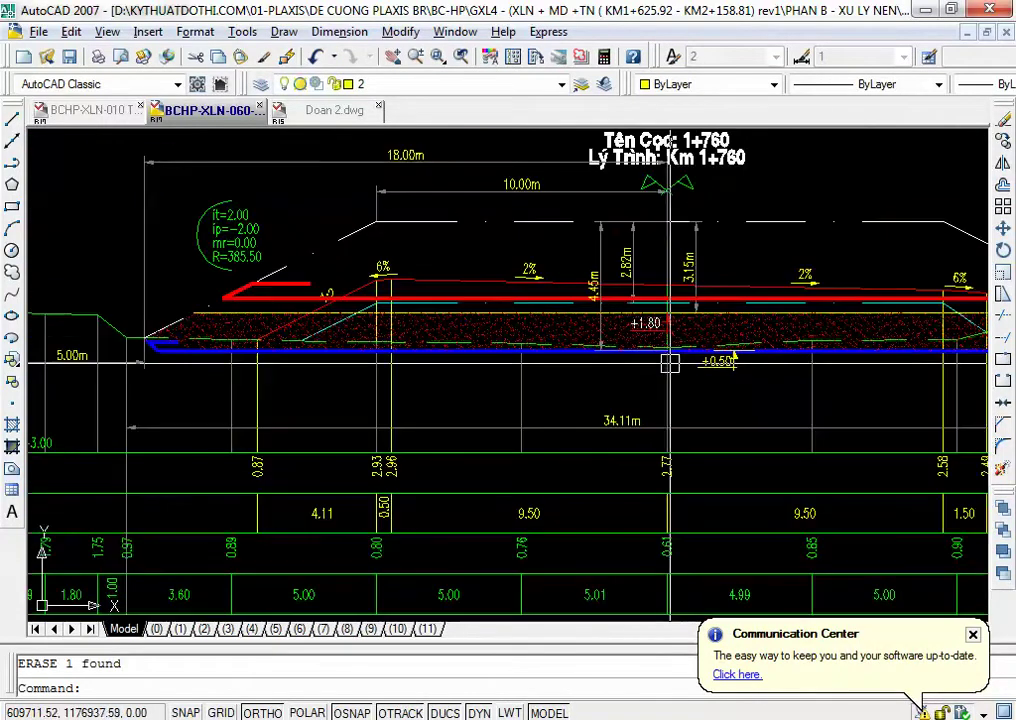
mouse_move(119, 259)
left_mouse_down()
mouse_move(580, 336)
mouse_move(665, 362)
left_mouse_up()
scroll(630, 358, "up", 2)
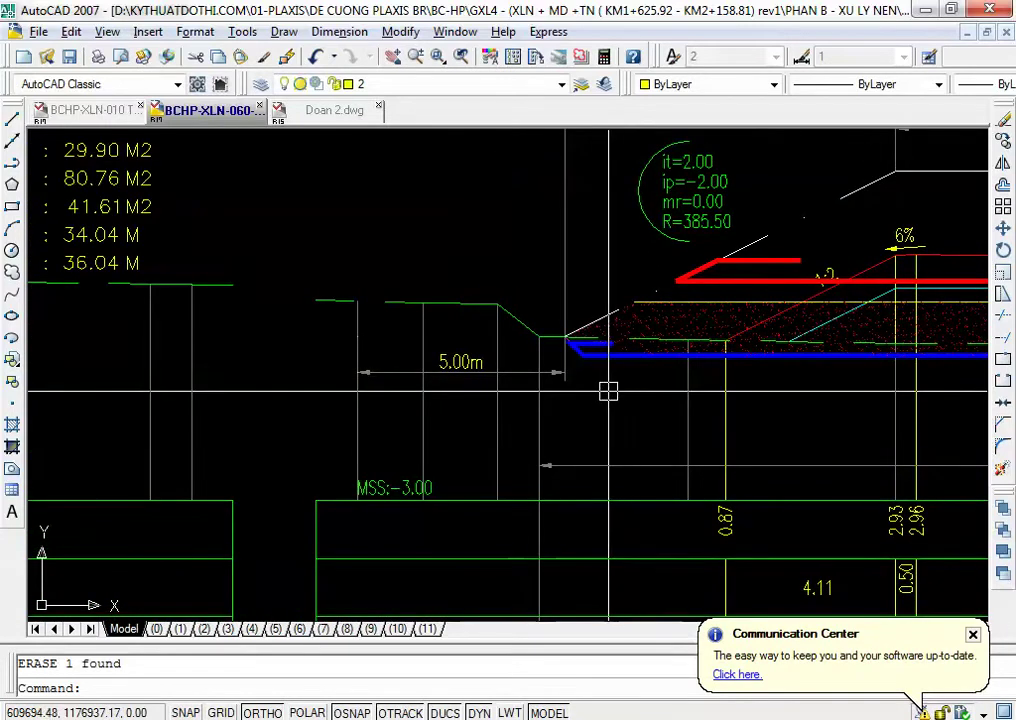
scroll(495, 388, "down", 2)
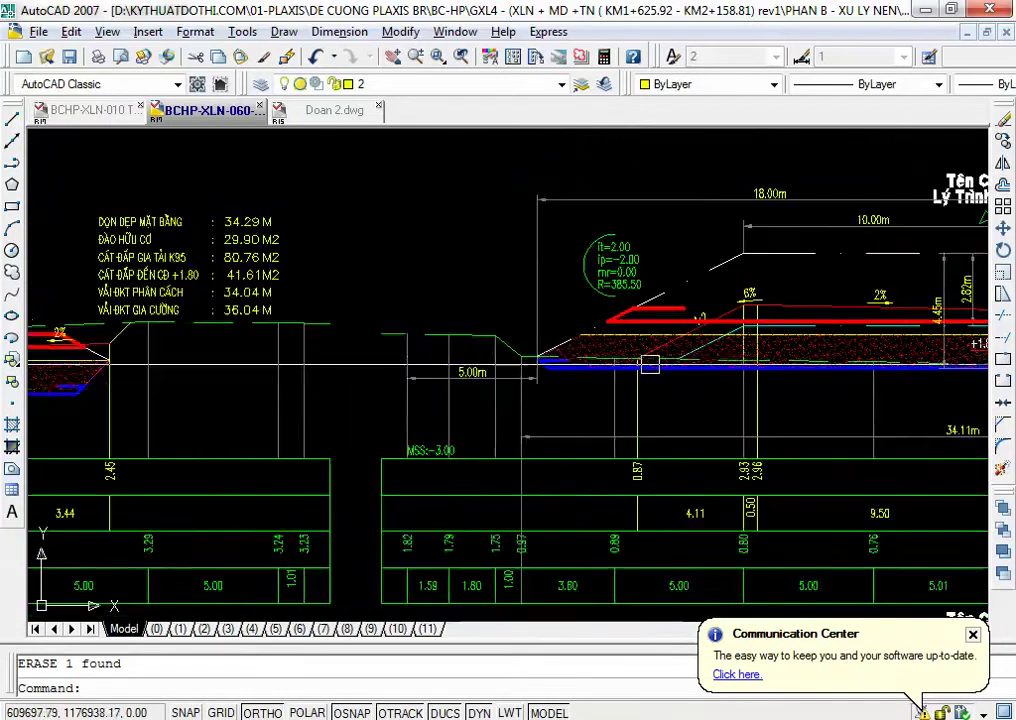
Dimension the vertical height from the embankment's left crest to its blue base line, placing the dimension outside the left toe
left_click_drag(649, 364, 502, 364)
type("dli")
key("Return")
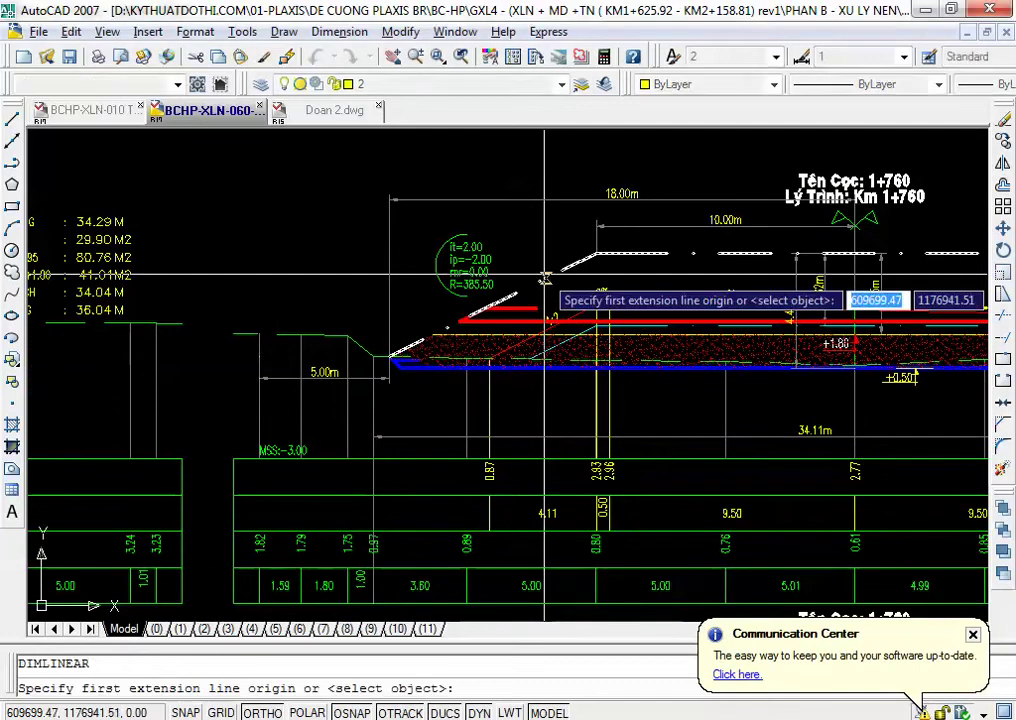
scroll(548, 277, "up", 2)
left_click(596, 254)
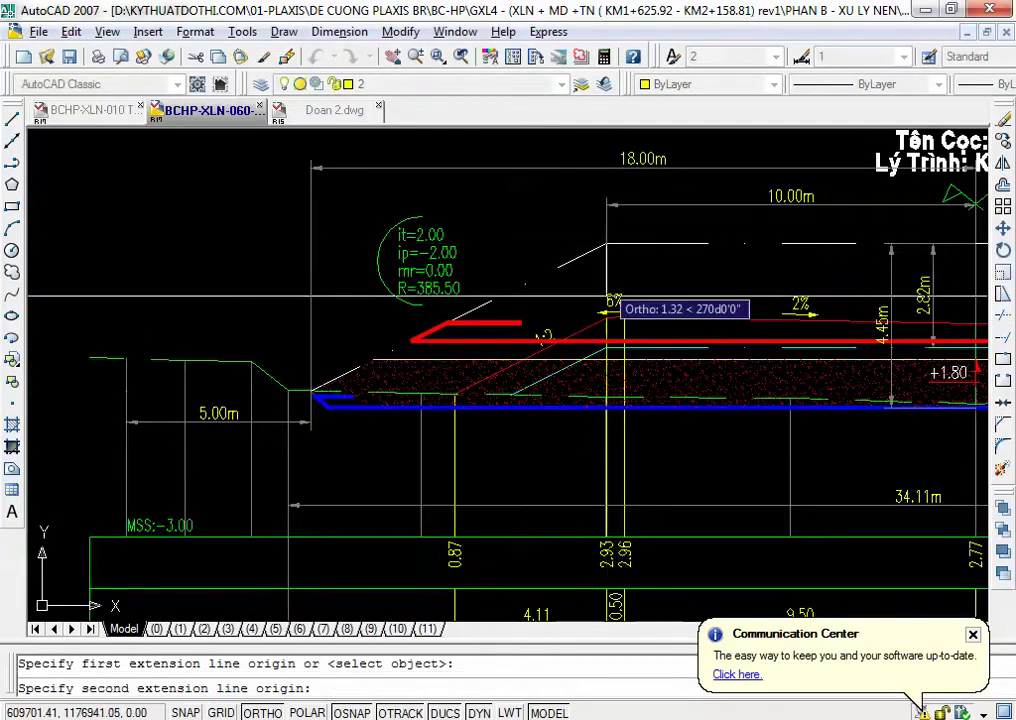
left_click(606, 405)
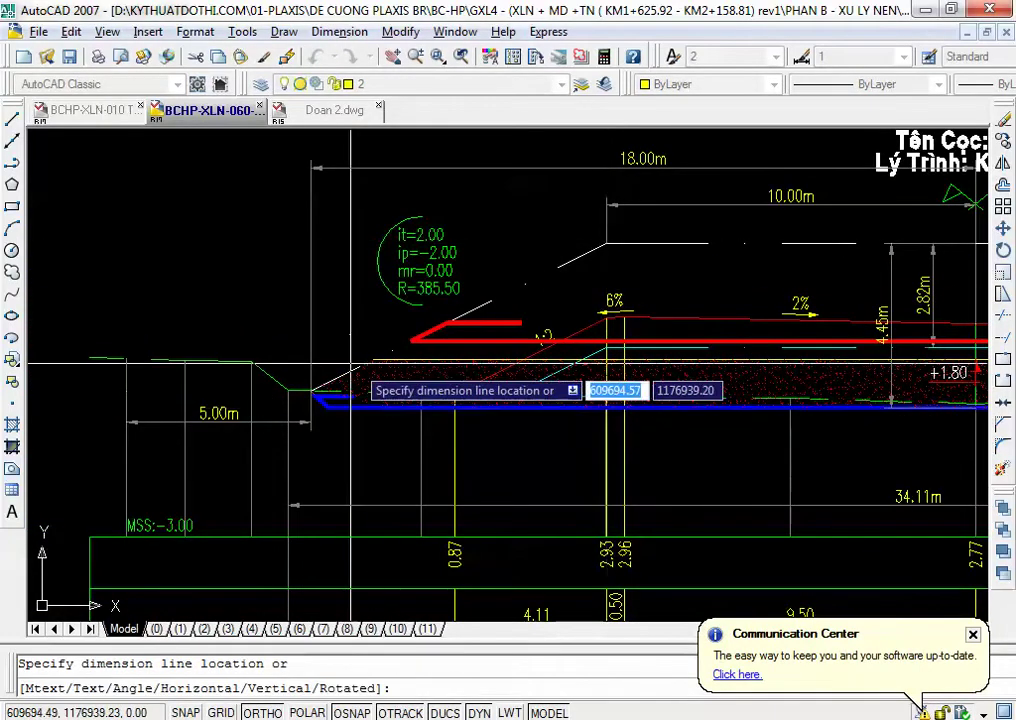
left_click(243, 322)
Dimension the vertical distance between the +0.50 base level and the +1.80 fill level near the centreline
mouse_move(347, 361)
left_mouse_down()
mouse_move(469, 268)
mouse_move(472, 245)
mouse_move(619, 313)
mouse_move(6, 330)
left_mouse_up()
type("dli")
key("Return")
scroll(528, 256, "up", 3)
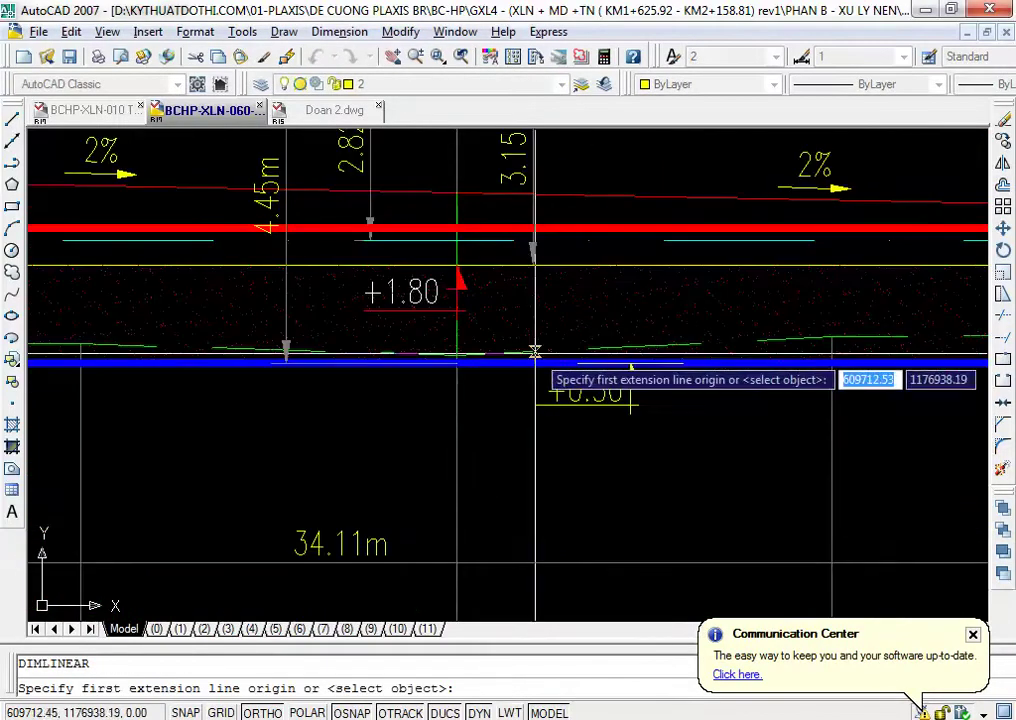
left_click(630, 363)
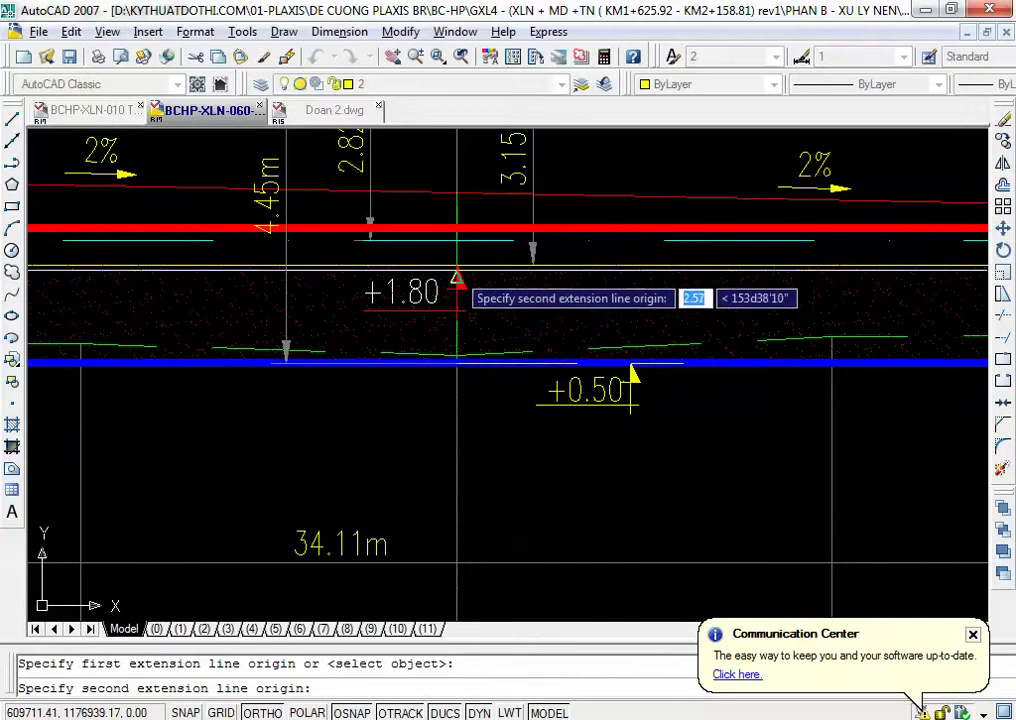
left_click(459, 282)
left_click(681, 318)
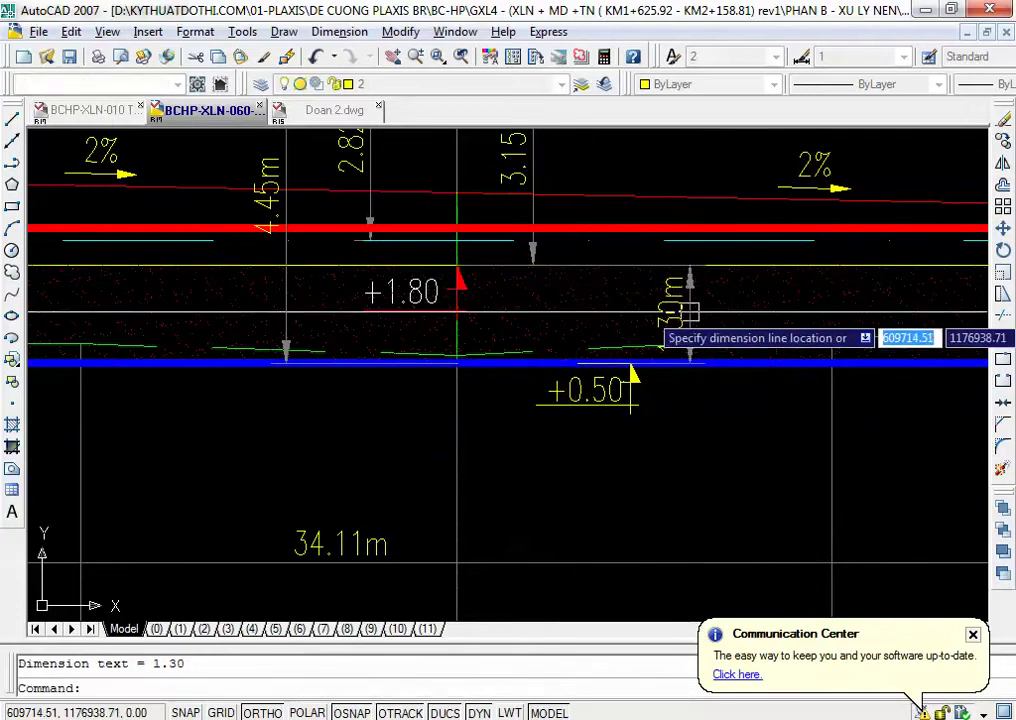
scroll(688, 335, "up", 3)
scroll(673, 449, "down", 3)
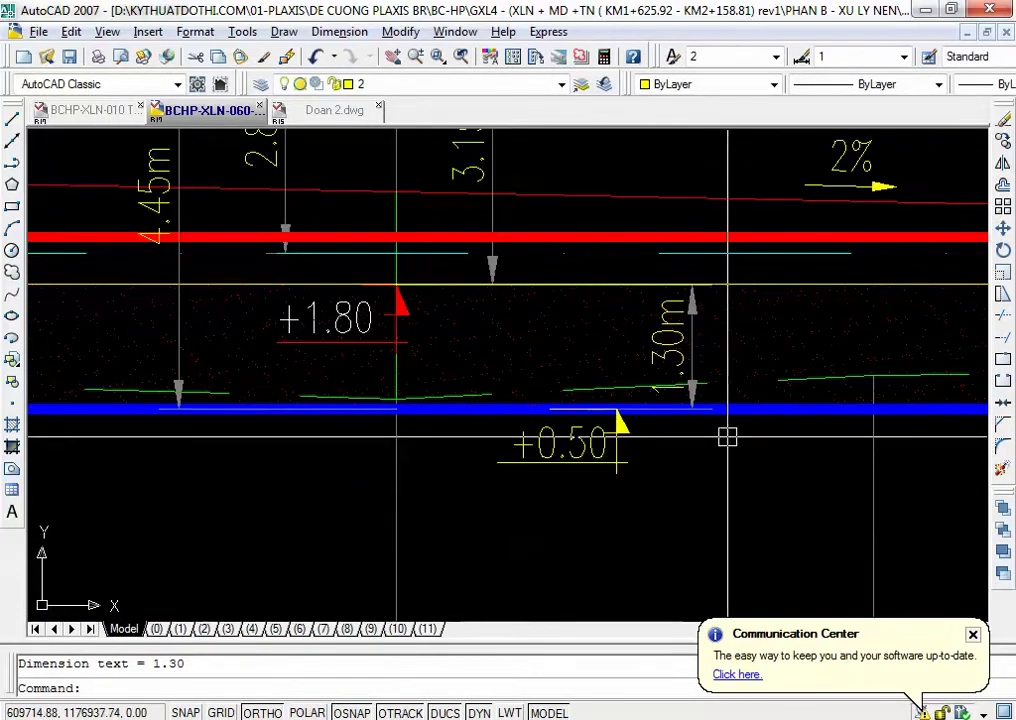
Dimension the vertical height from the left ditch's outer top edge to the blue base line, placing the dimension beyond the ground line's left end
scroll(717, 433, "down", 3)
left_click_drag(256, 444, 550, 440)
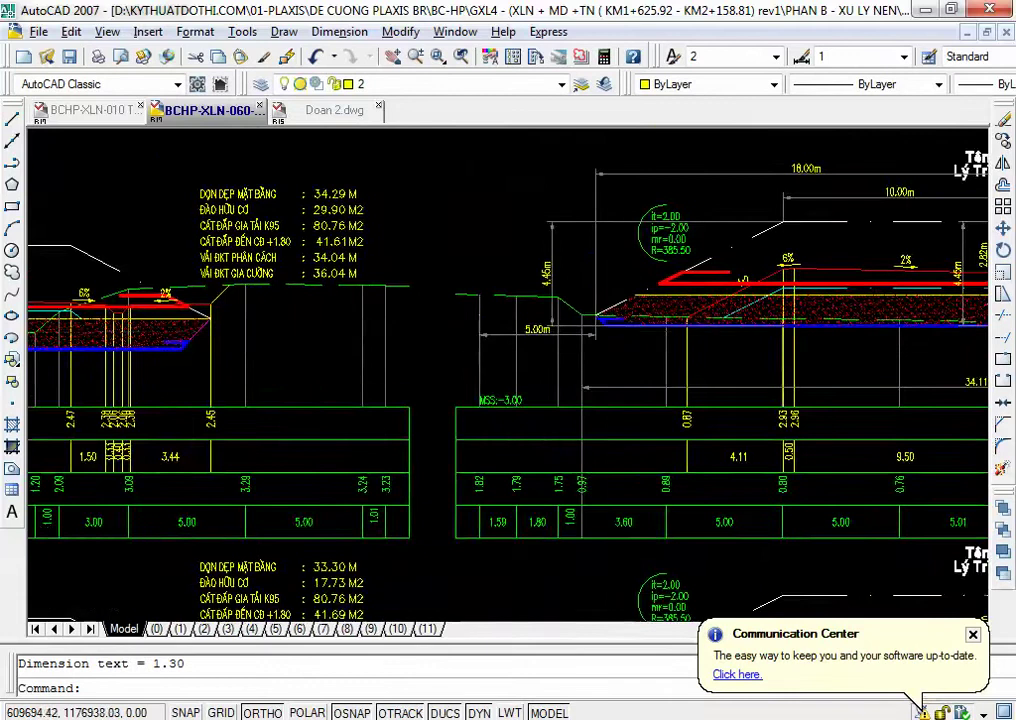
scroll(574, 352, "up", 3)
key("Return")
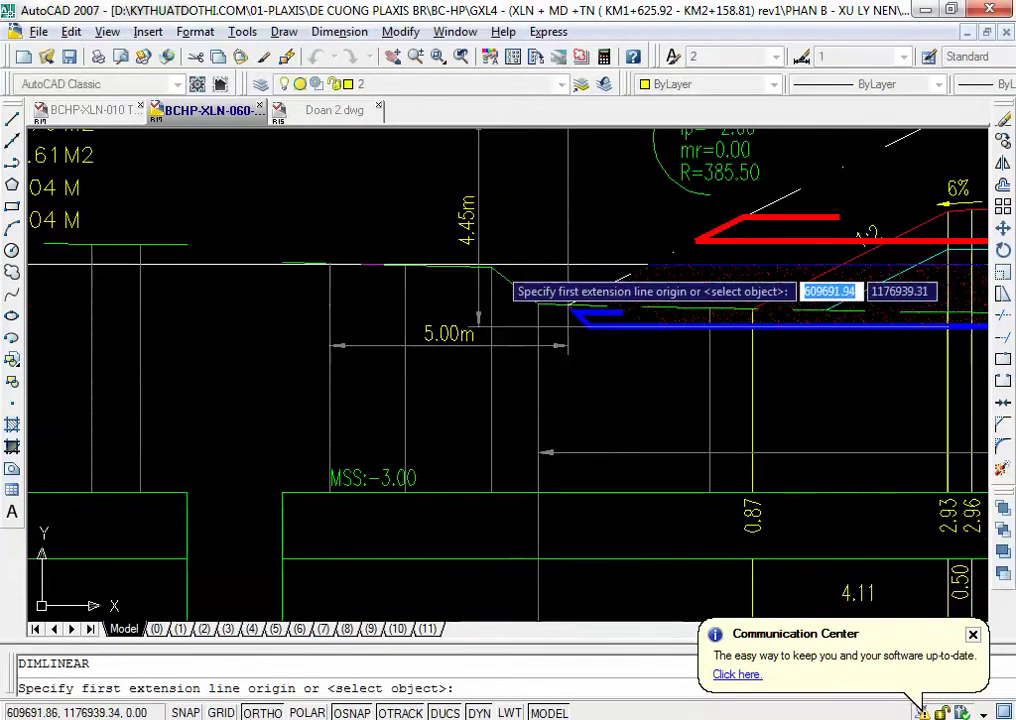
left_click(491, 267)
scroll(545, 480, "down", 5)
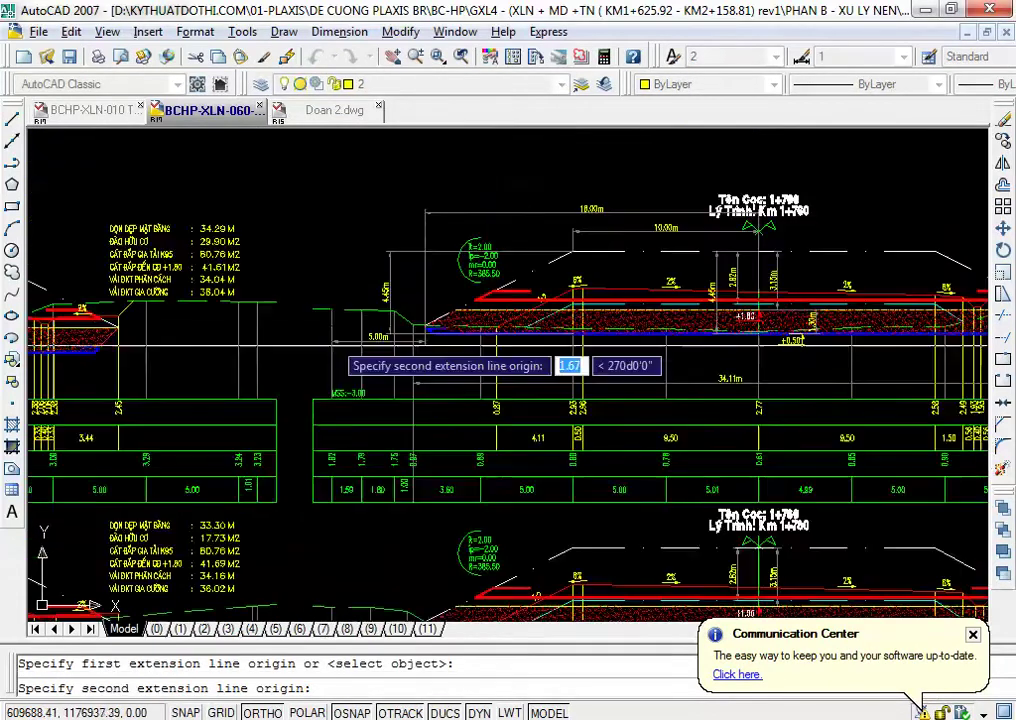
scroll(760, 440, "up", 5)
left_click(779, 318)
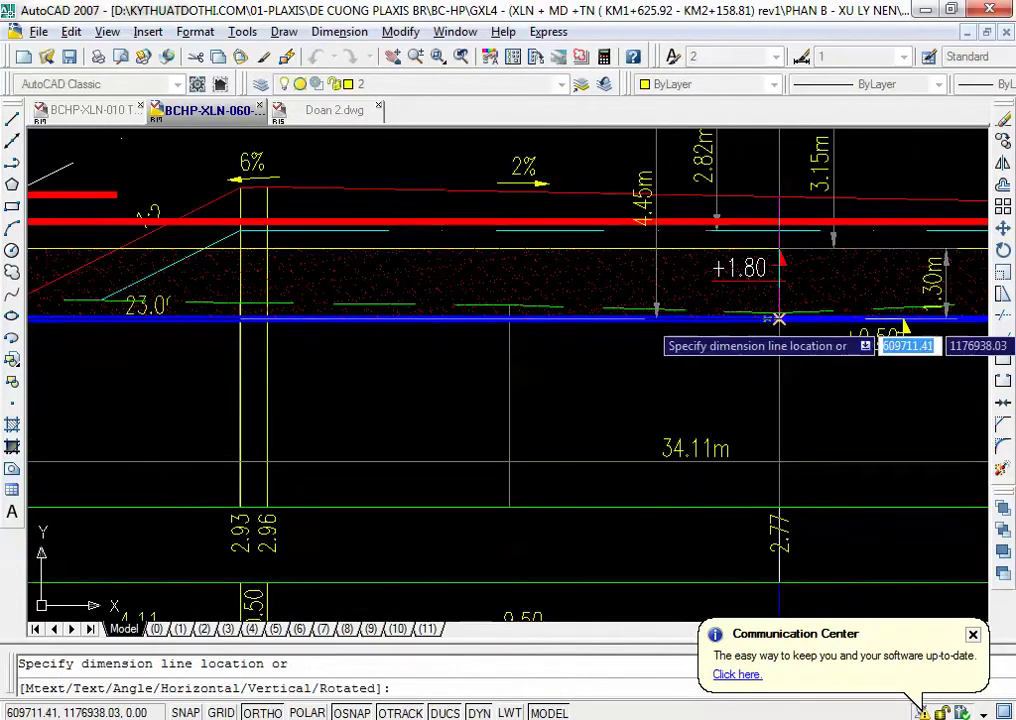
scroll(545, 415, "down", 3)
scroll(900, 324, "up", 5)
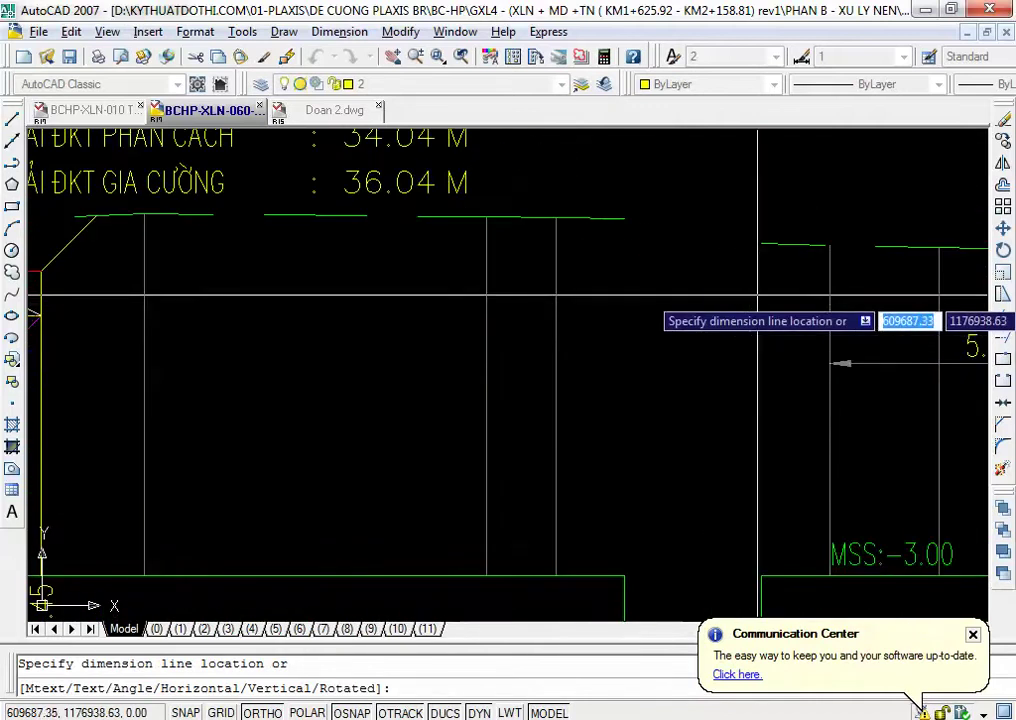
left_click(742, 300)
scroll(780, 300, "down", 3)
scroll(568, 290, "up", 3)
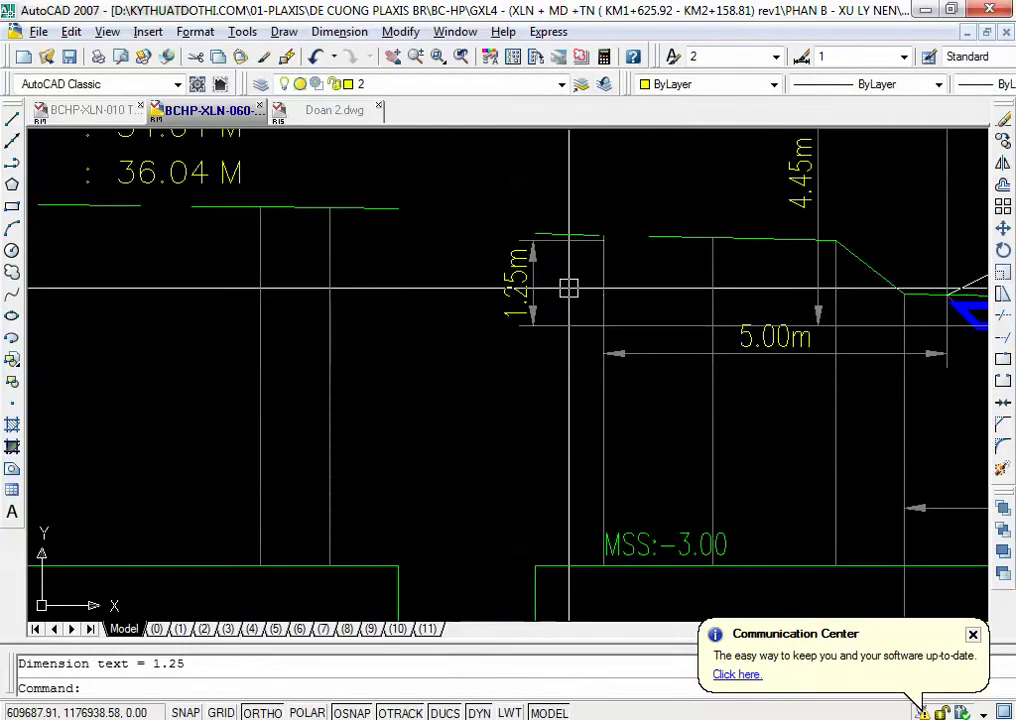
scroll(568, 289, "down", 5)
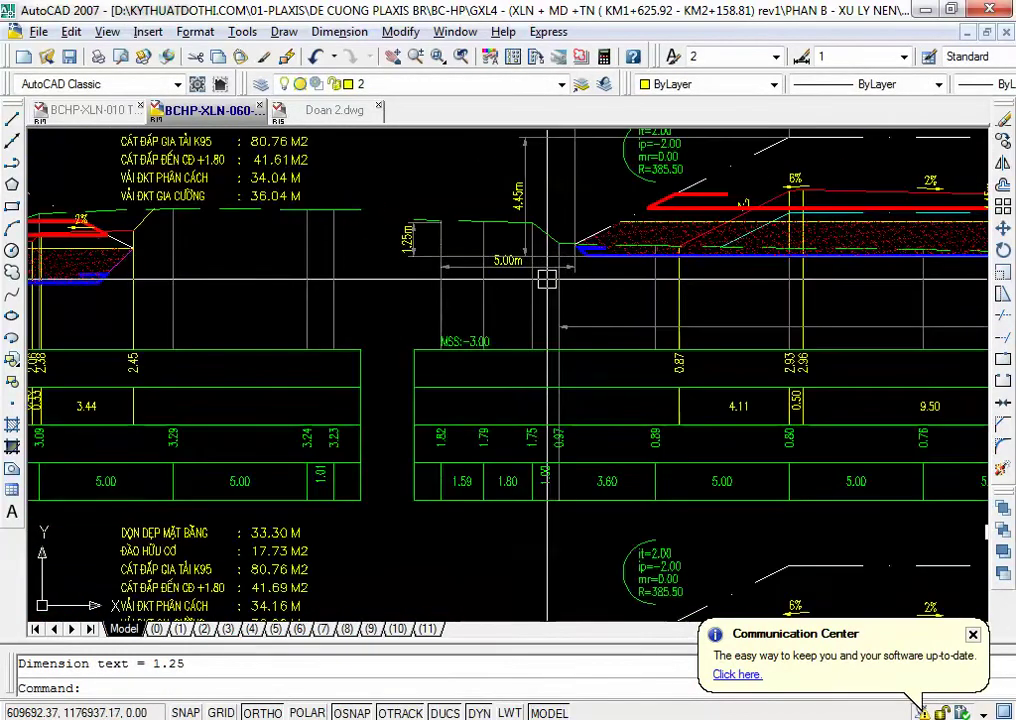
Switch to Plaxis, extend the geometry line from point 9 to (-50, 1.25), and save the project
key("alt+Tab")
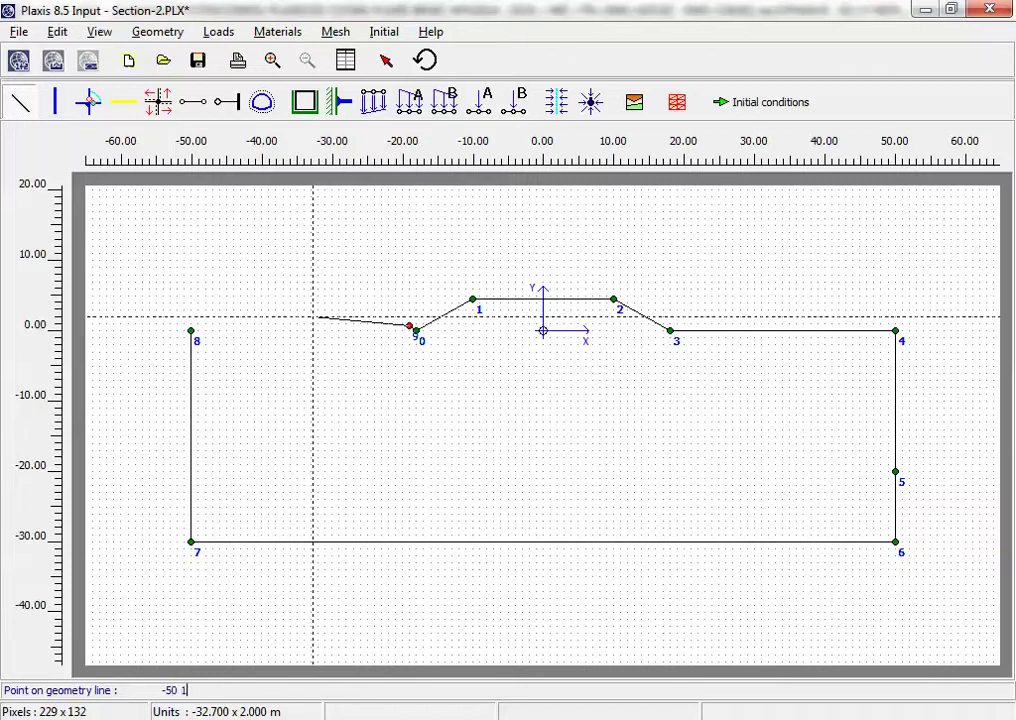
key("Return")
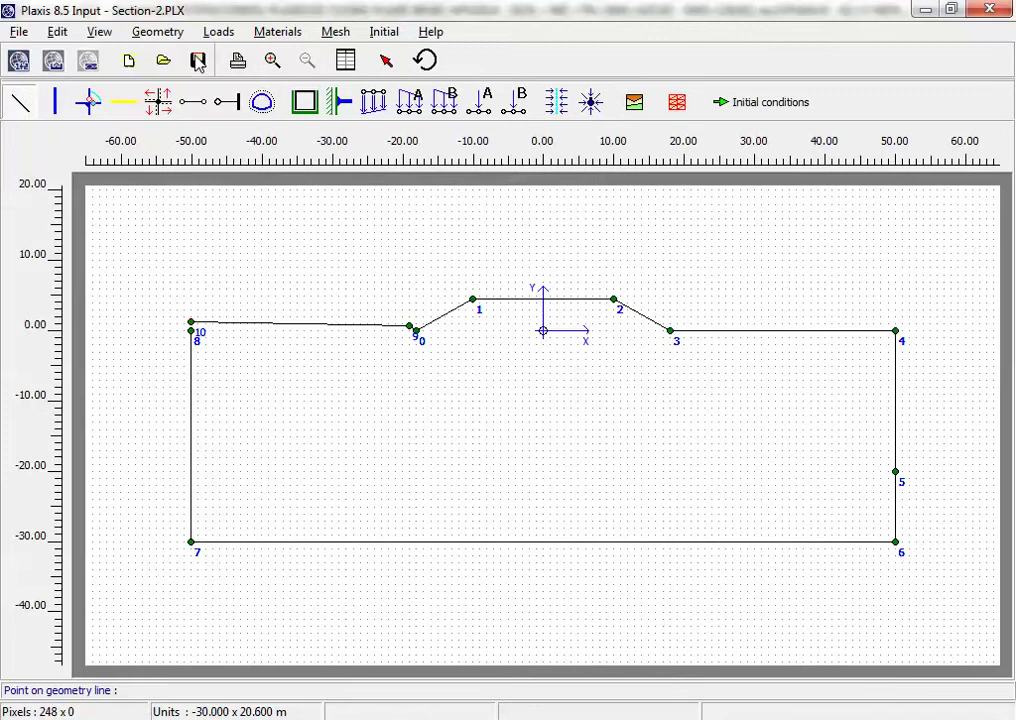
scroll(240, 325, "up", 3)
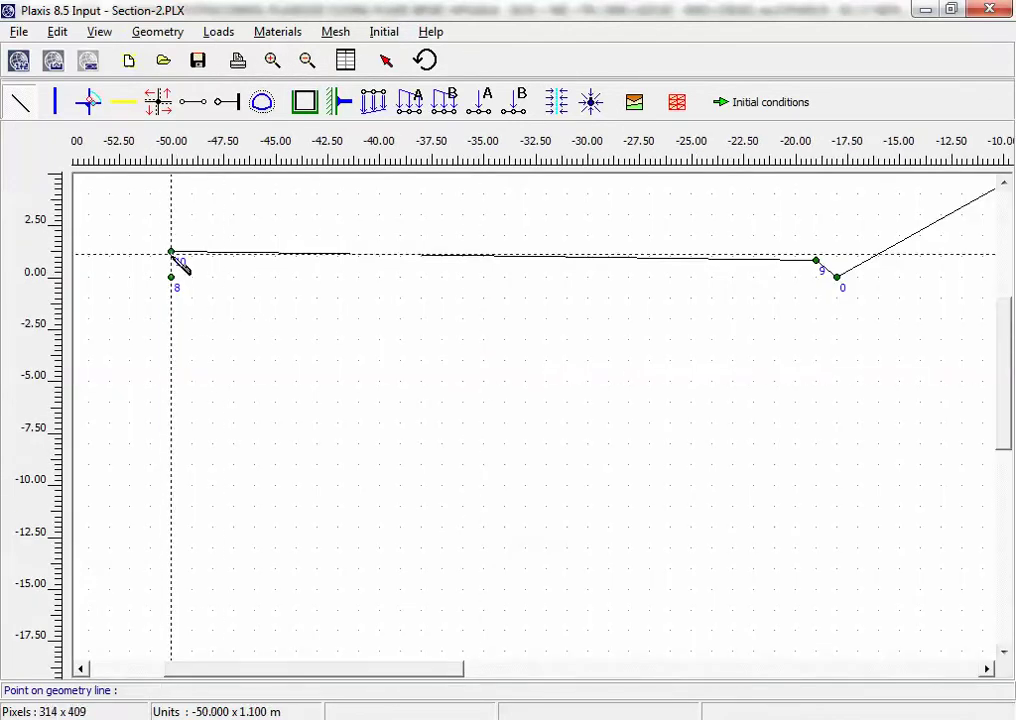
Set the Y coordinate of point 8 to 0 in the coordinate table and accept the table
left_click(344, 62)
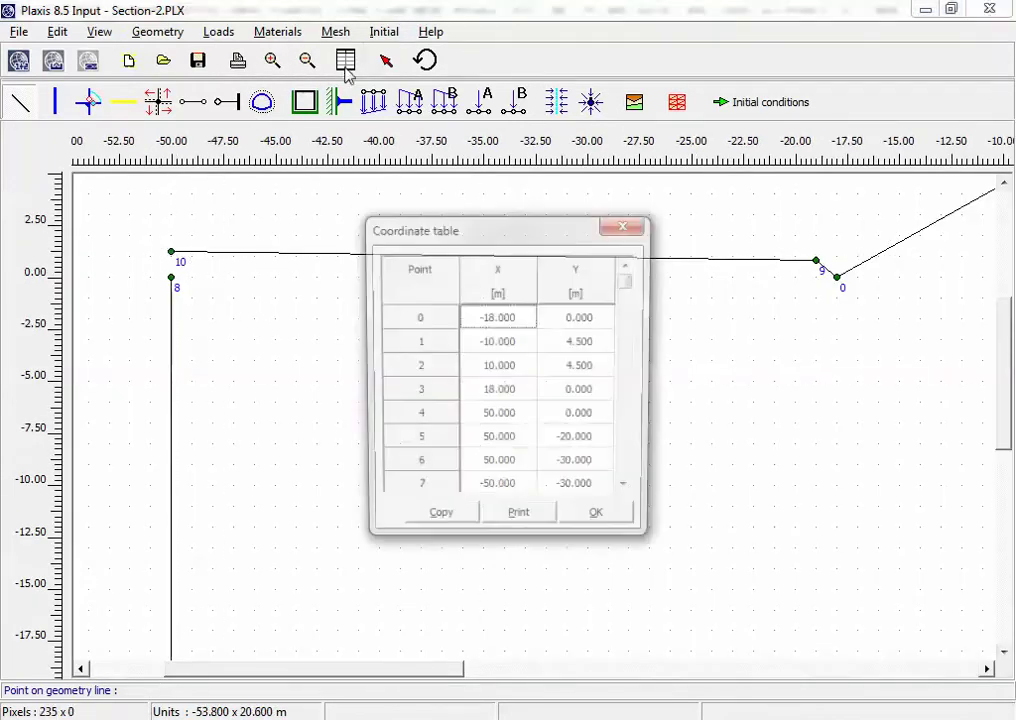
key("Down")
key("Down")
key("Down")
key("Down")
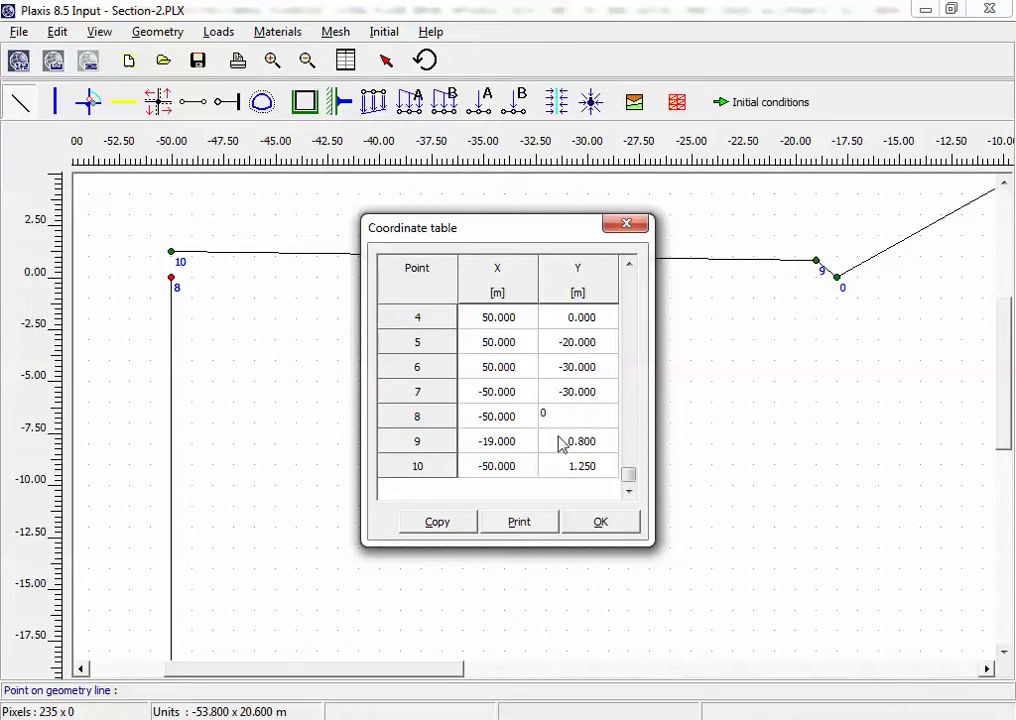
left_click(600, 522)
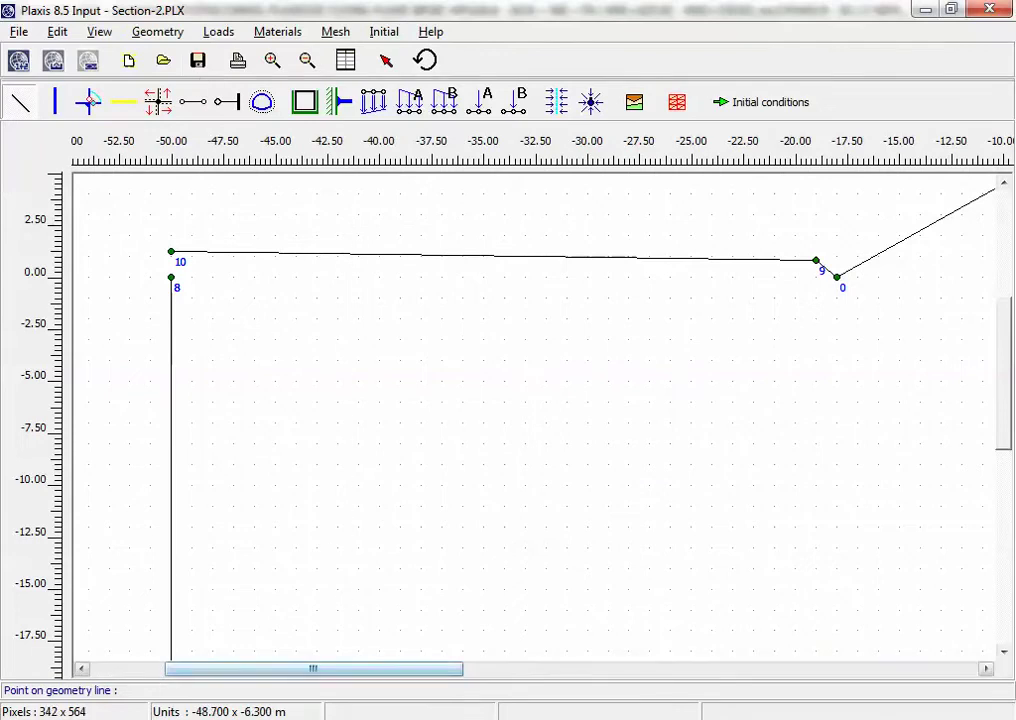
Switch to AutoCAD and examine the Km 1+760 section and the neighbouring Km 1+720 section's levels
key("alt+Tab")
mouse_move(465, 363)
left_mouse_down()
mouse_move(432, 311)
mouse_move(244, 341)
left_mouse_up()
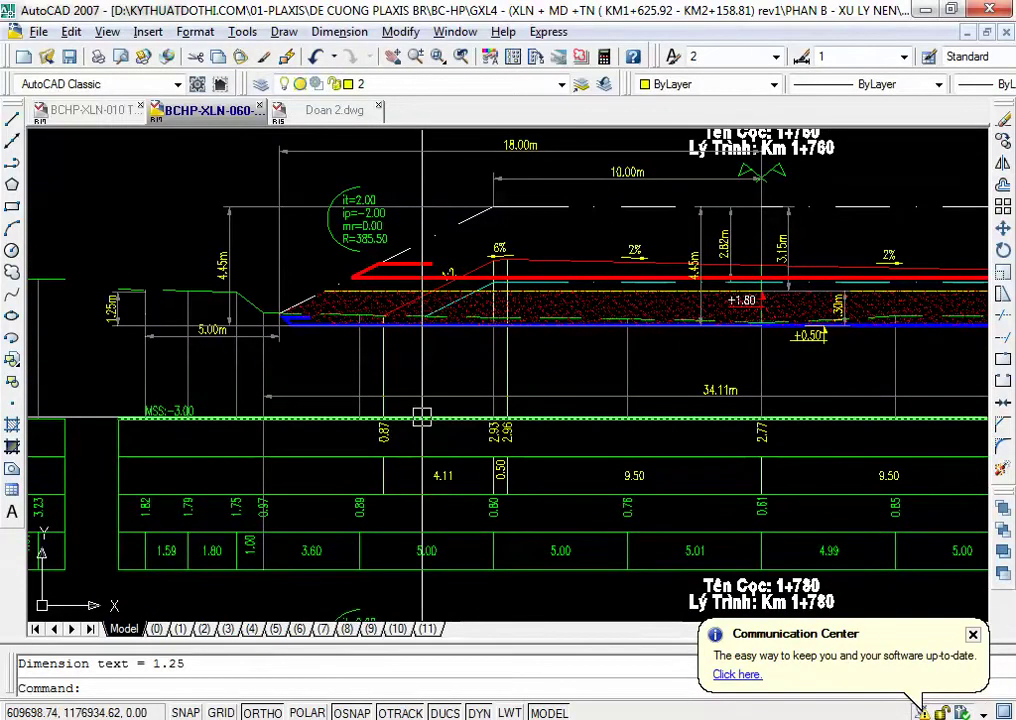
scroll(424, 418, "down", 5)
scroll(378, 389, "up", 2)
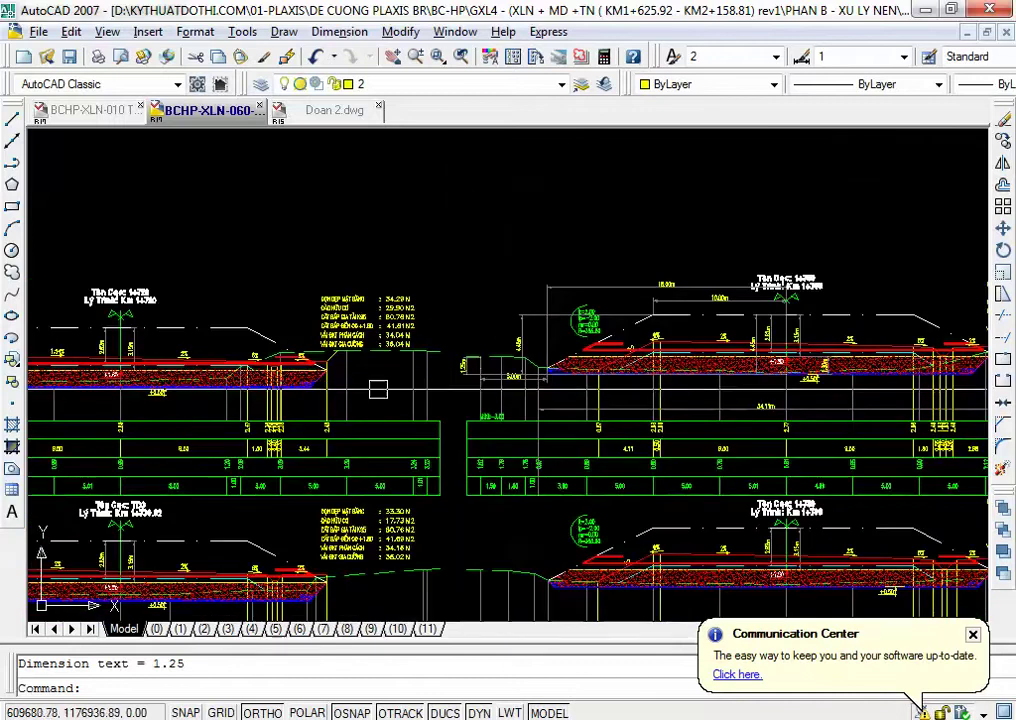
scroll(798, 340, "up", 1)
scroll(528, 318, "up", 4)
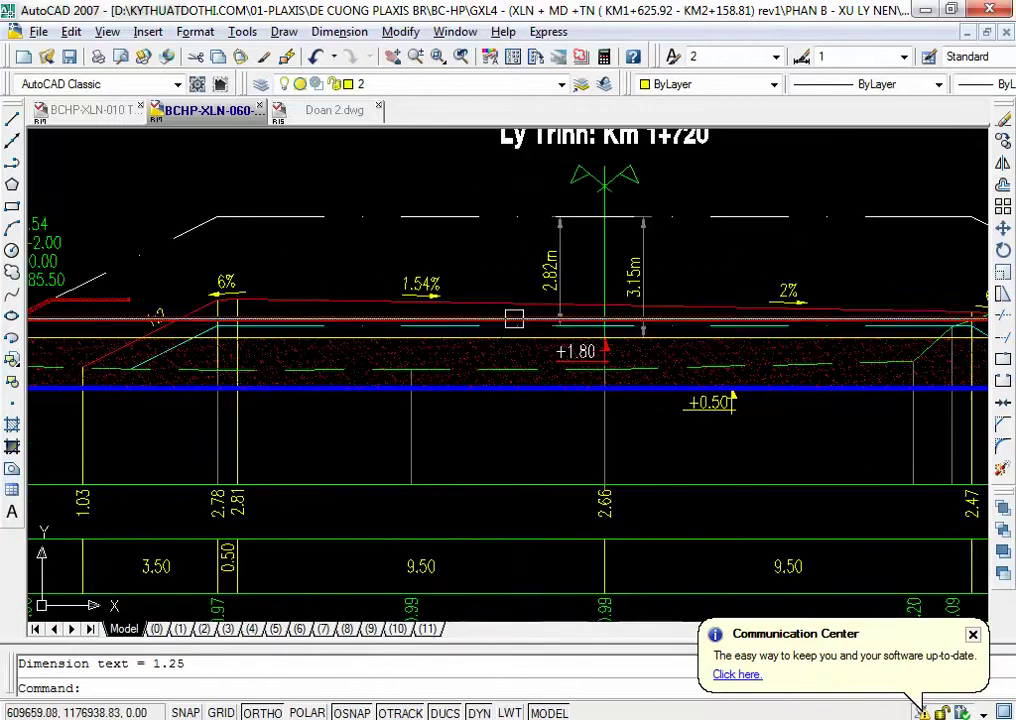
scroll(513, 318, "down", 4)
Switch to Plaxis and check the coordinates of points 9 and 10 in the coordinate table
key("alt+Tab")
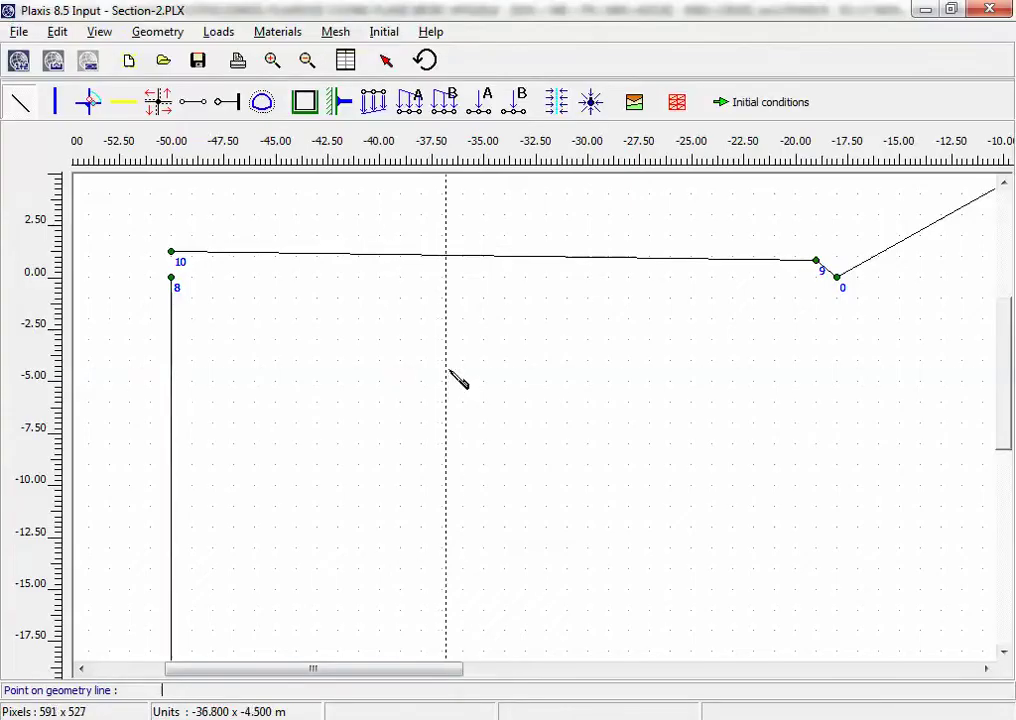
left_click(345, 61)
left_click_drag(486, 236, 355, 236)
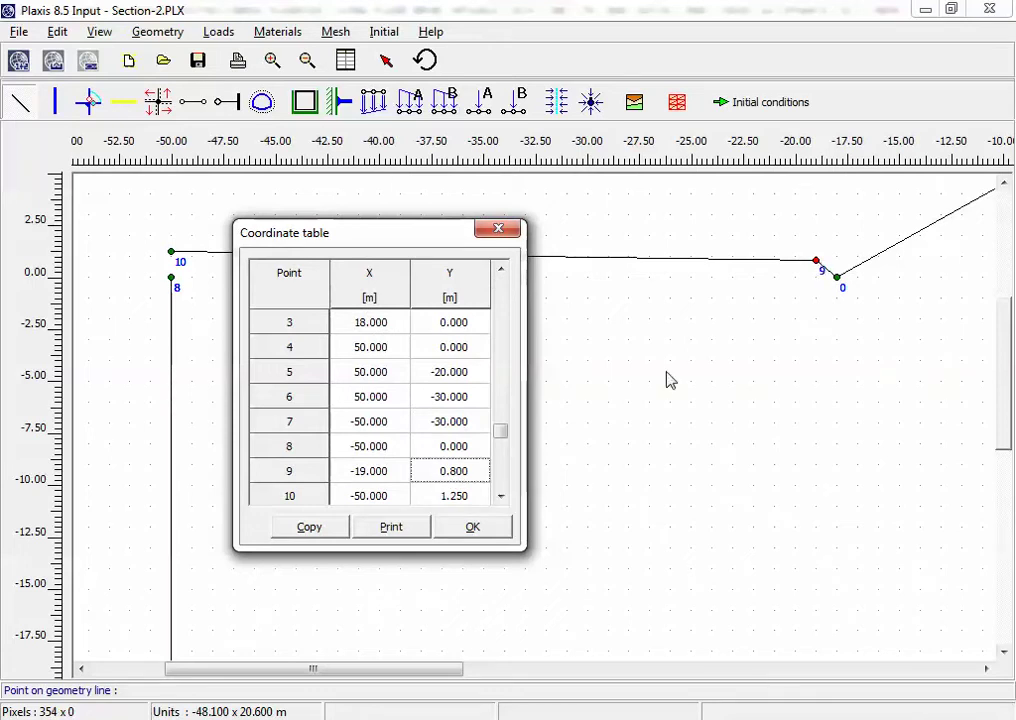
left_click(457, 480)
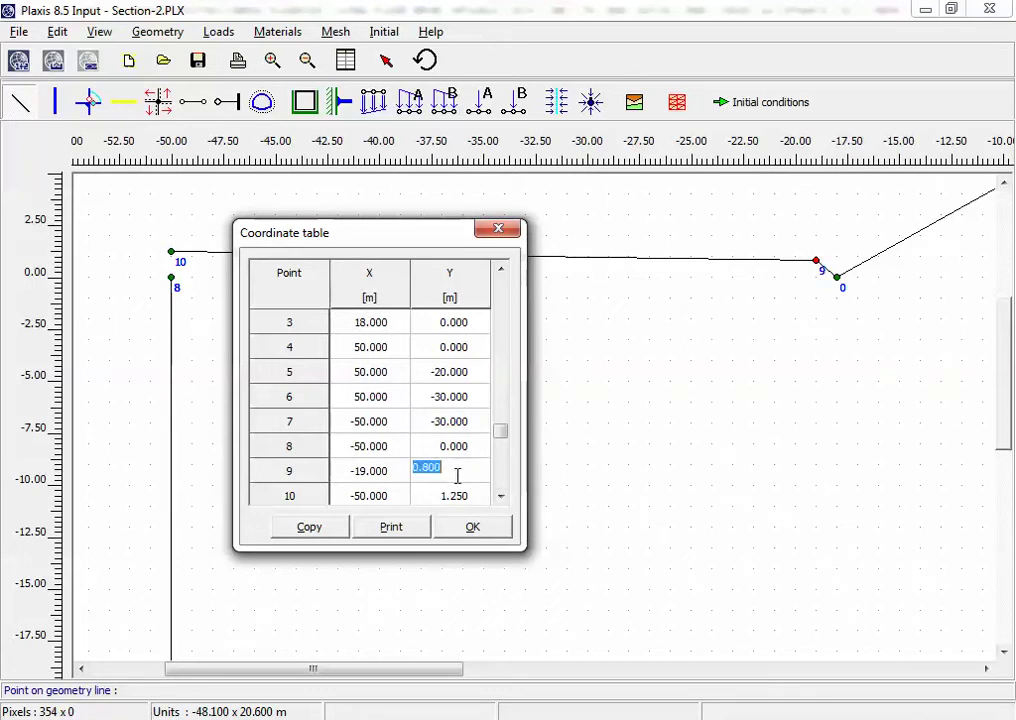
left_click(371, 477)
key("Down")
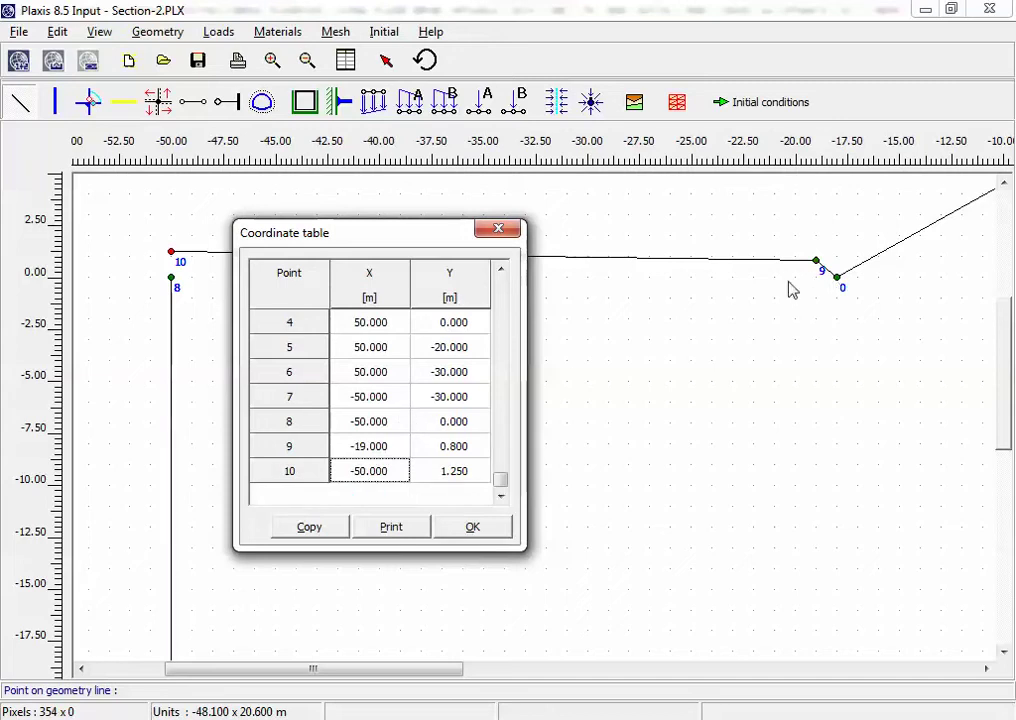
Switch to AutoCAD and draw a horizontal line at the +1.80 level of Km 1+720 from the centreline to beyond the left ditch
key("alt+Tab")
scroll(352, 352, "up", 5)
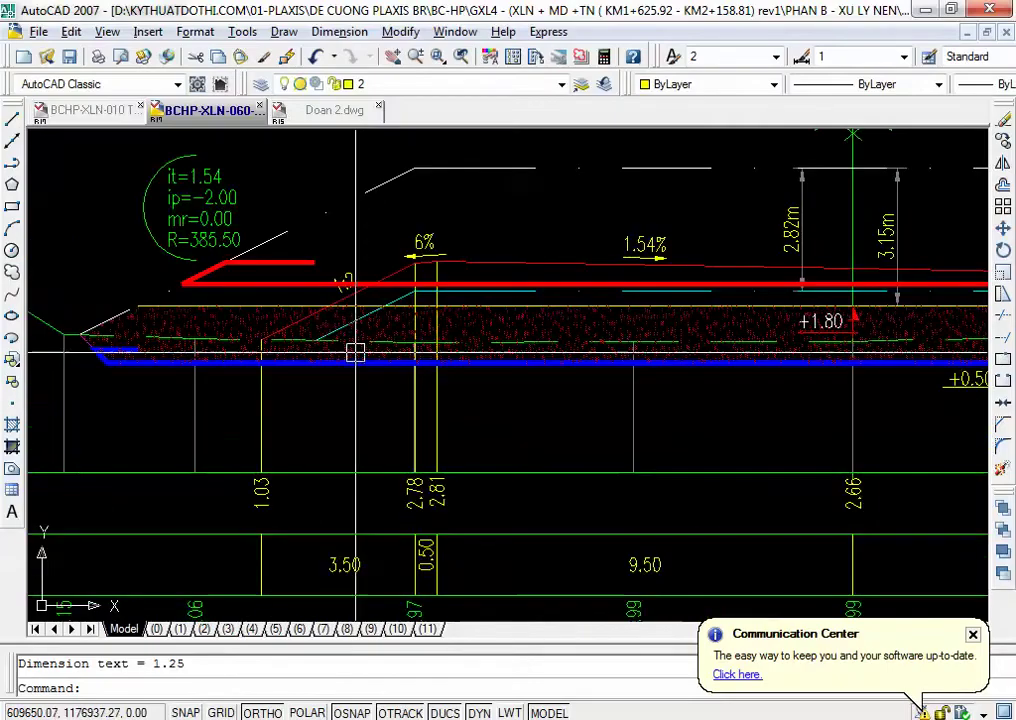
scroll(478, 346, "down", 5)
scroll(560, 330, "down", 2)
scroll(536, 303, "up", 10)
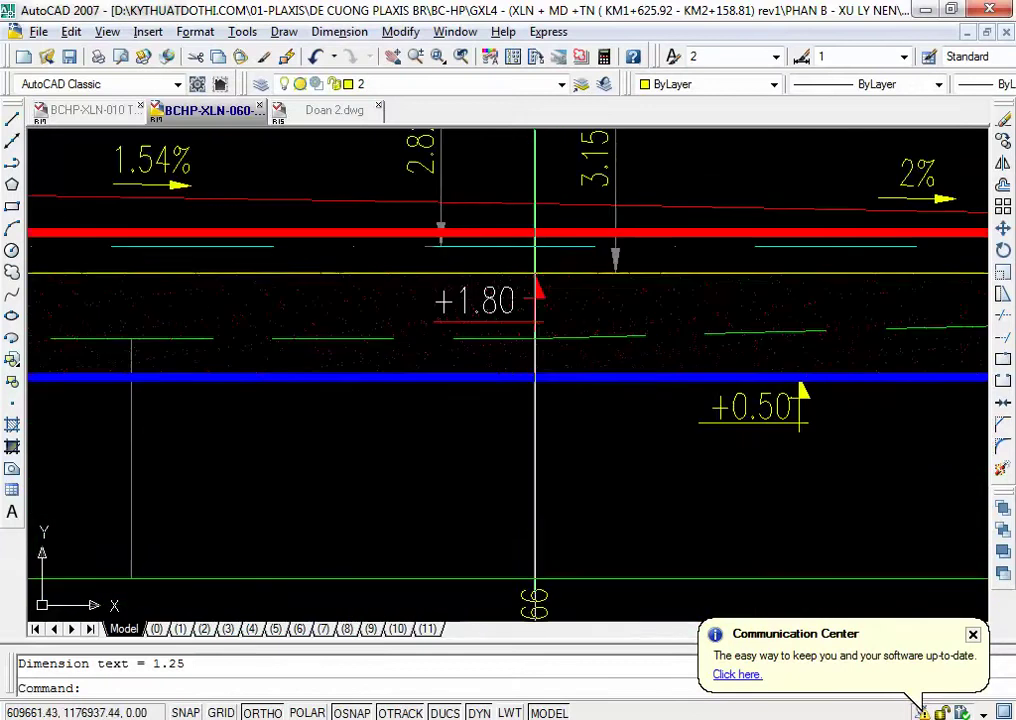
left_click_drag(536, 303, 855, 388)
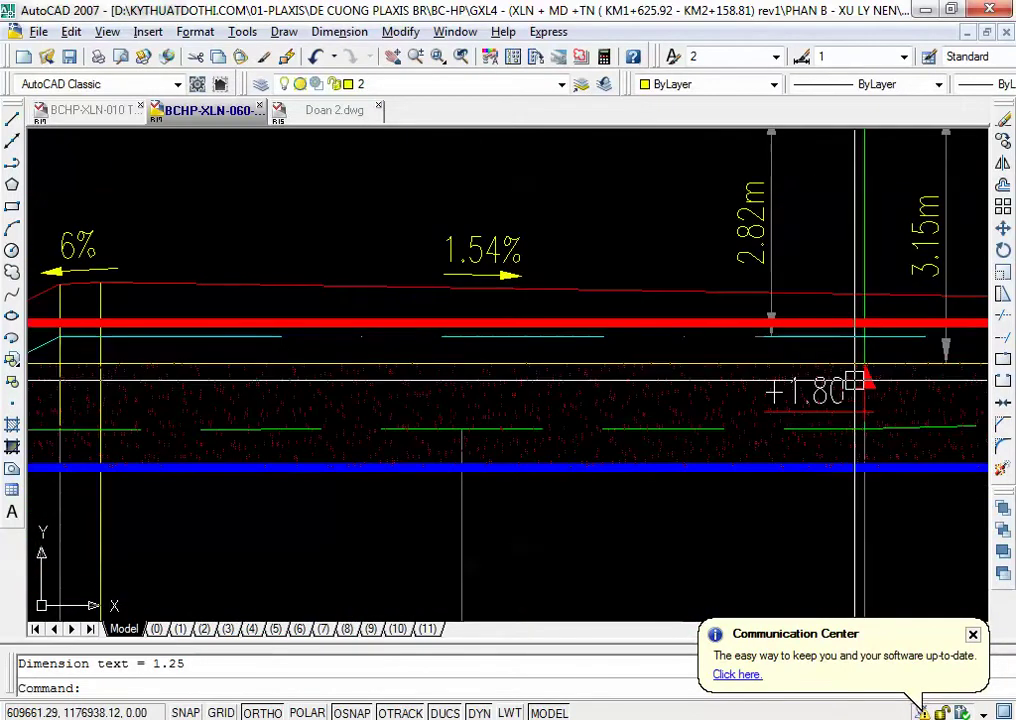
type("l")
key("Return")
left_click(864, 367)
scroll(816, 374, "down", 6)
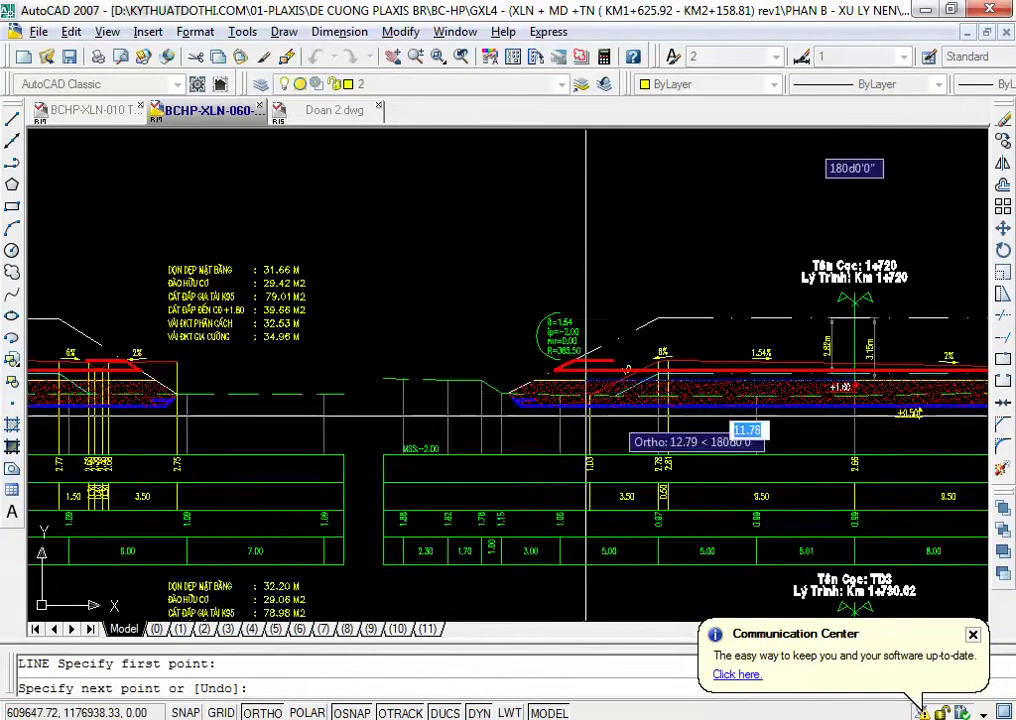
scroll(432, 393, "up", 3)
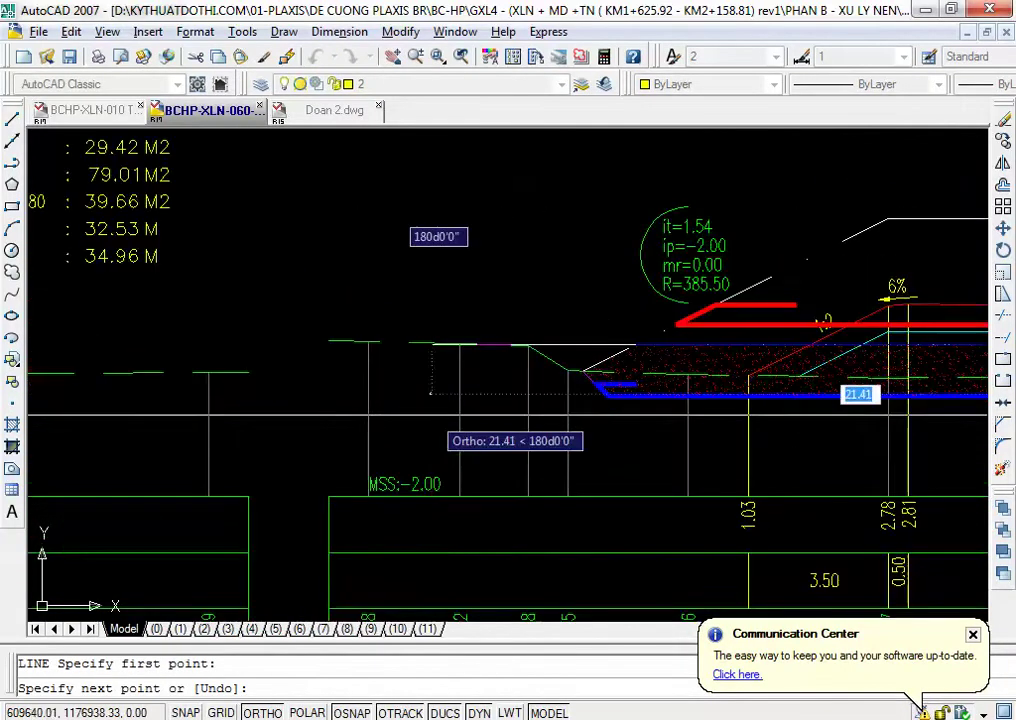
left_click(313, 360)
key("Escape")
Dimension the vertical height from the top of the Km 1+720 embankment to its blue base line, beside the 2.82 m dimension
left_click_drag(375, 392, 590, 358)
scroll(823, 365, "up", 2)
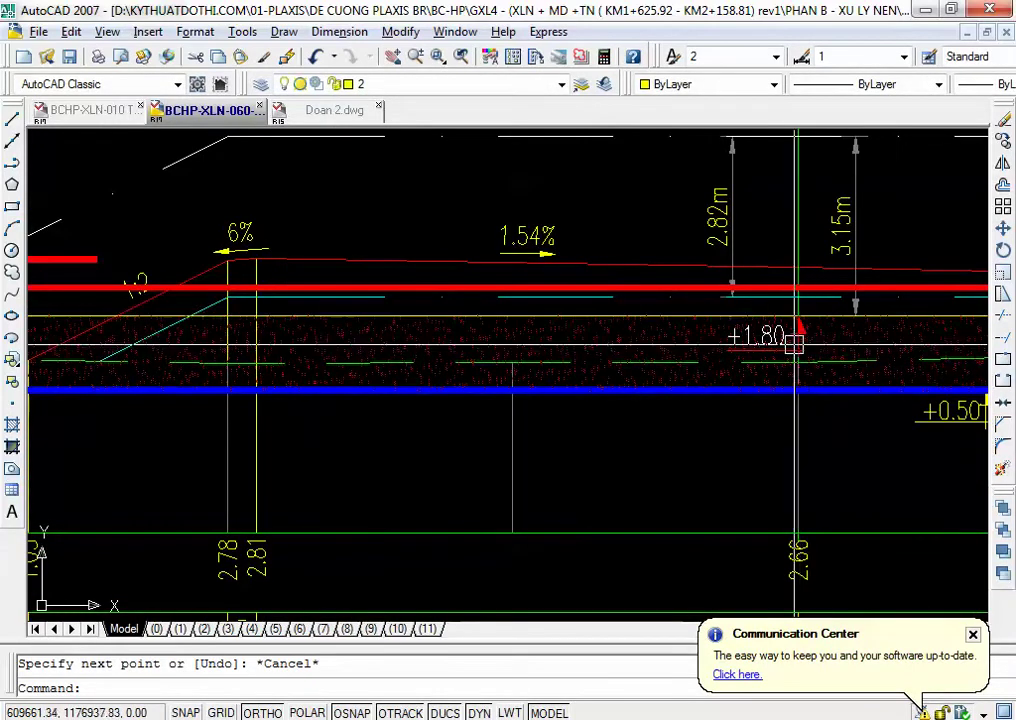
scroll(795, 338, "down", 2)
scroll(795, 338, "up", 2)
scroll(590, 318, "up", 1)
type("dli")
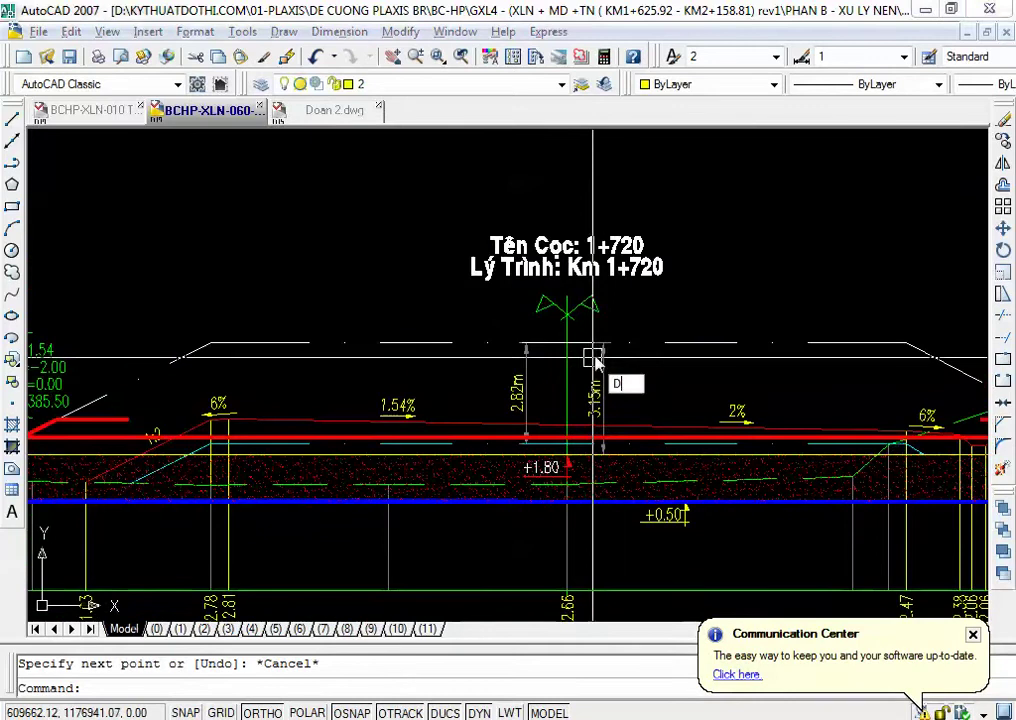
key("Return")
scroll(602, 350, "up", 1)
left_click(603, 348)
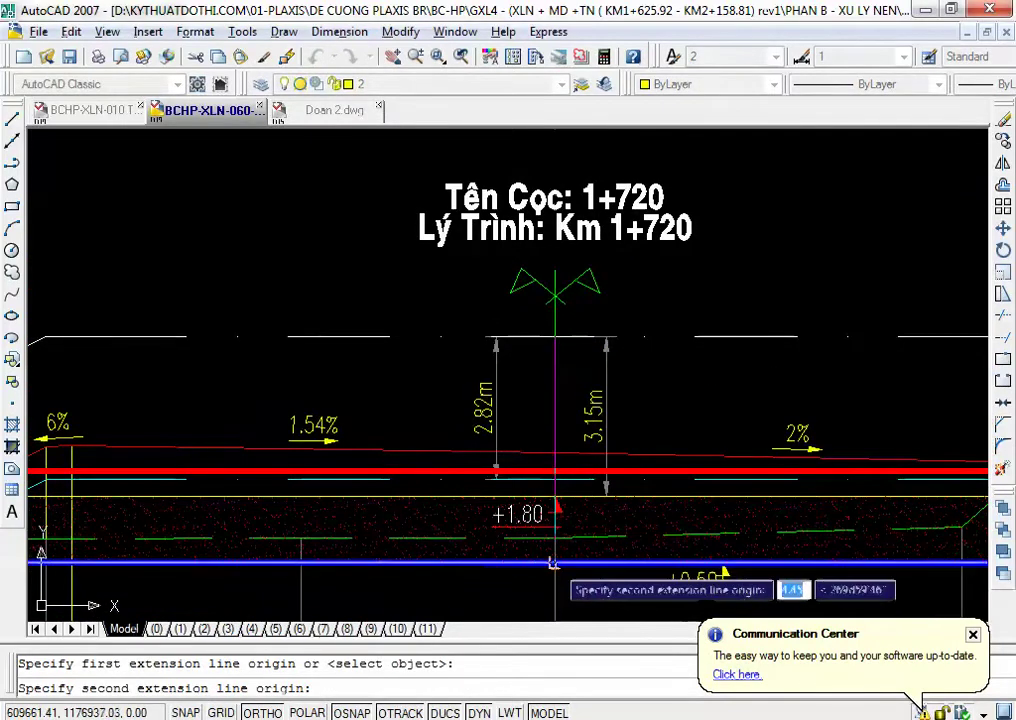
left_click(556, 562)
left_click(440, 405)
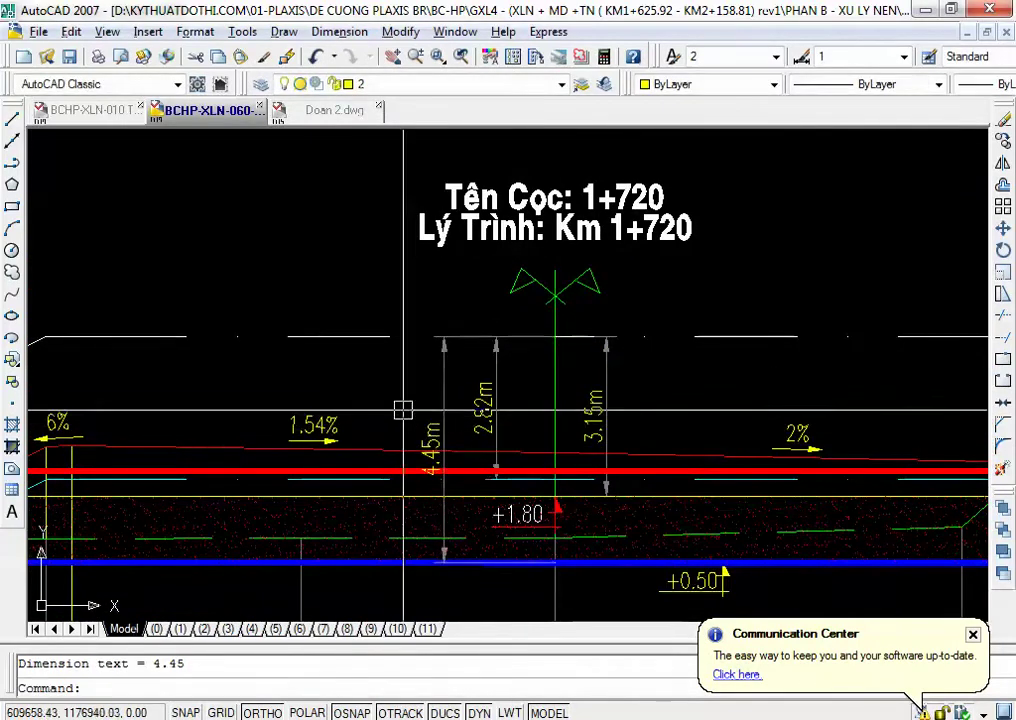
Draw a horizontal line along the +0.50 base level of Km 1+720 from the centreline to beyond the left ditch
left_click_drag(401, 408, 520, 390)
left_click_drag(680, 536, 812, 508)
type("l")
key("Return")
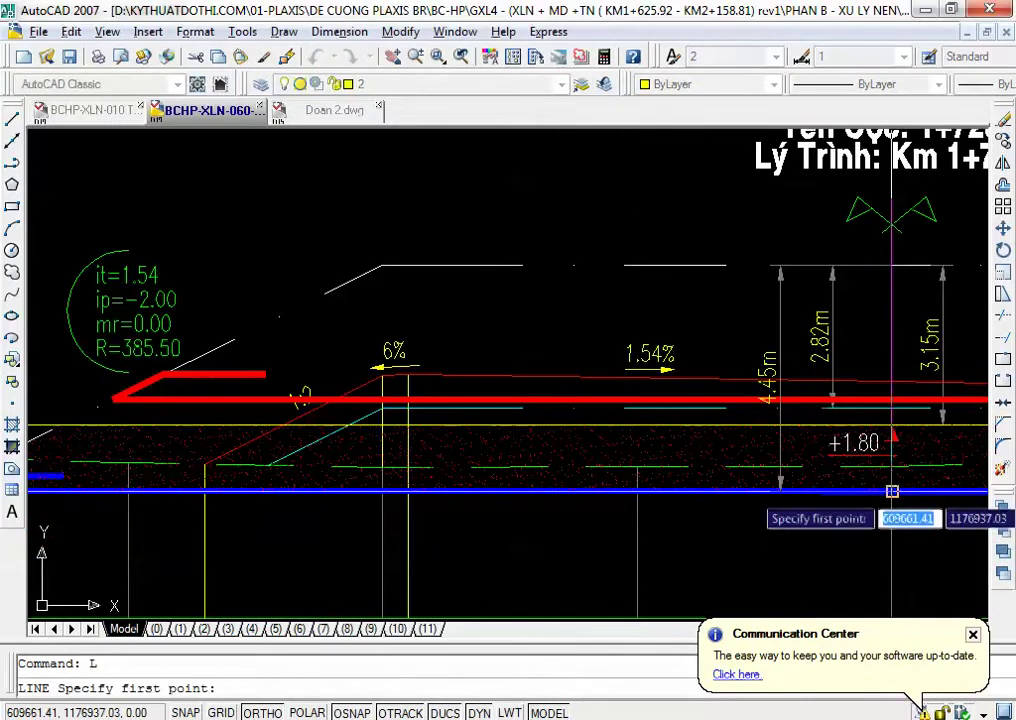
left_click(891, 490)
left_click_drag(369, 538, 1010, 484)
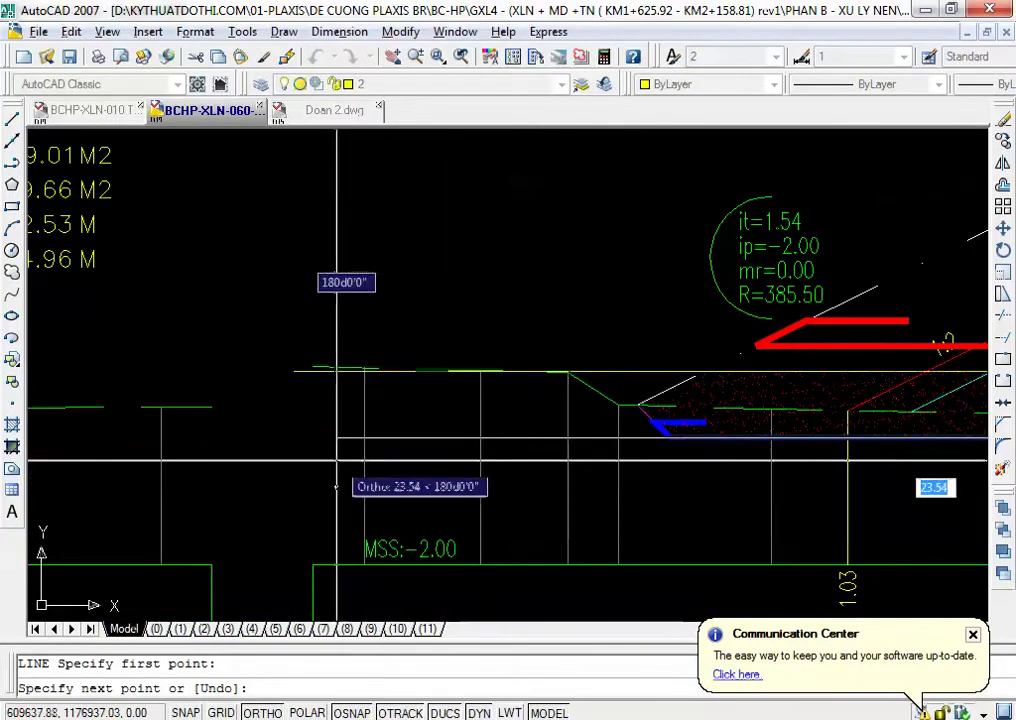
key("Escape")
Dimension the vertical distance between the +0.50 and +1.80 reference lines at the outer top edge of the Km 1+720 left ditch
scroll(601, 420, "up", 3)
left_click_drag(601, 420, 492, 428)
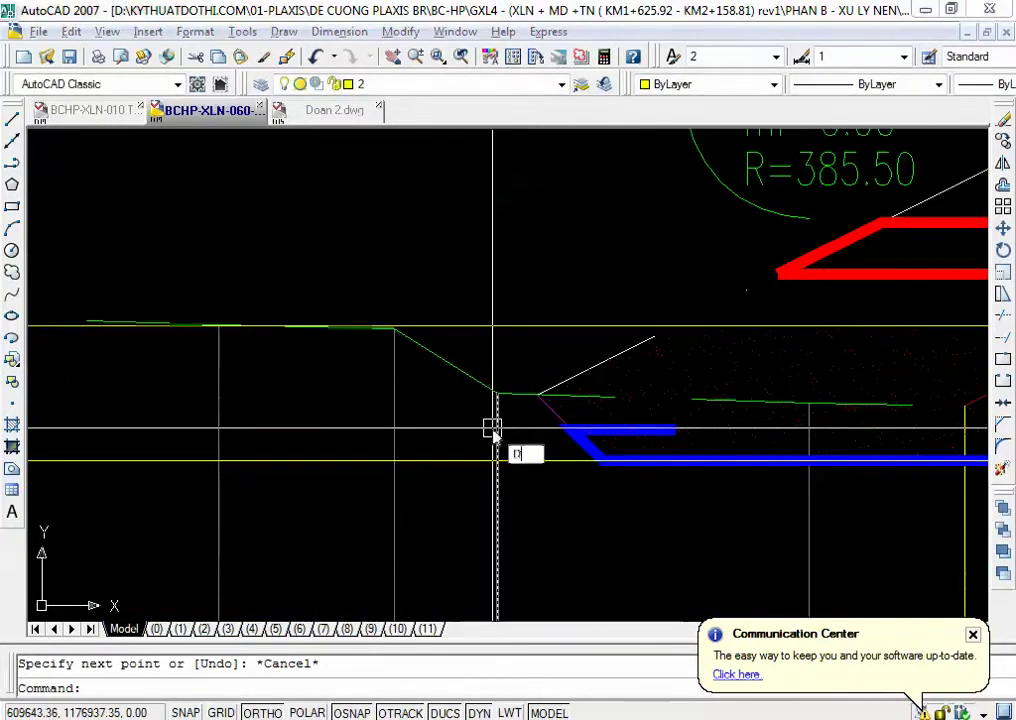
type("DLI")
key("Return")
left_click(394, 460)
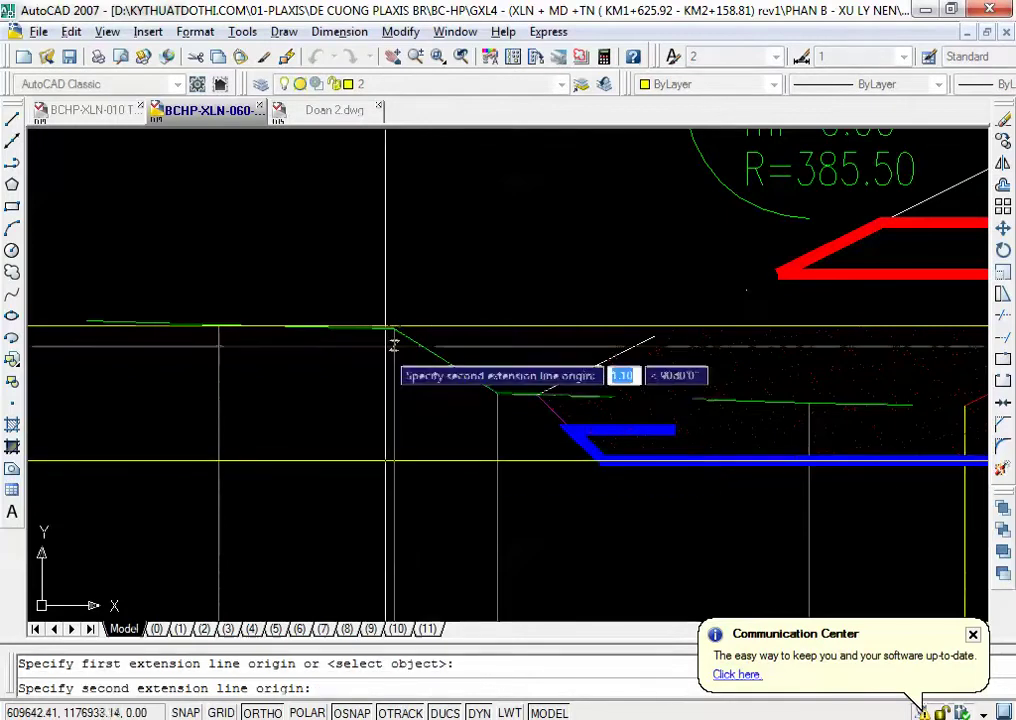
scroll(394, 330, "up", 5)
left_click(383, 345)
scroll(385, 343, "down", 2)
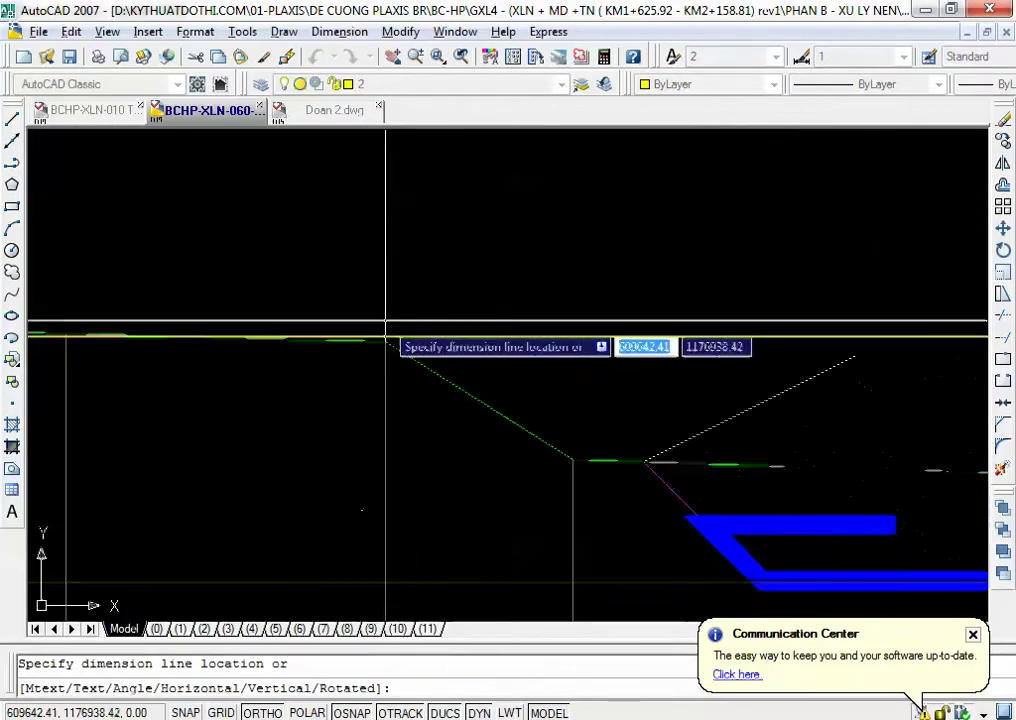
left_click(325, 410)
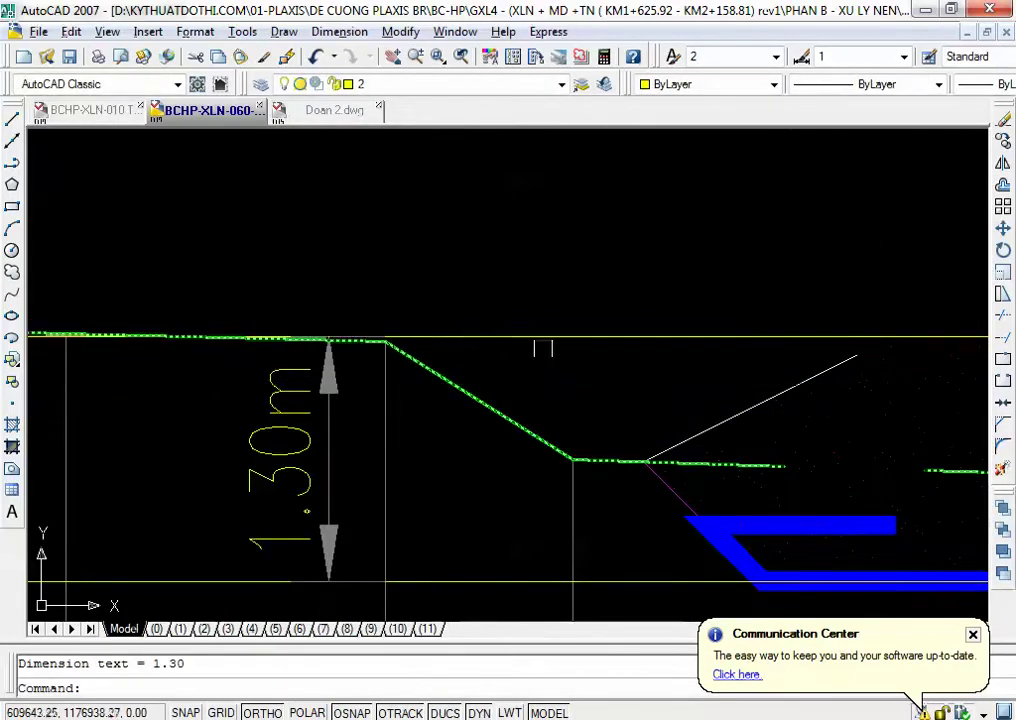
Switch to Plaxis and set the Y coordinate of point 9 to 1.3 m in the coordinate table
scroll(543, 312, "down", 4)
scroll(543, 312, "down", 2)
scroll(492, 367, "up", 2)
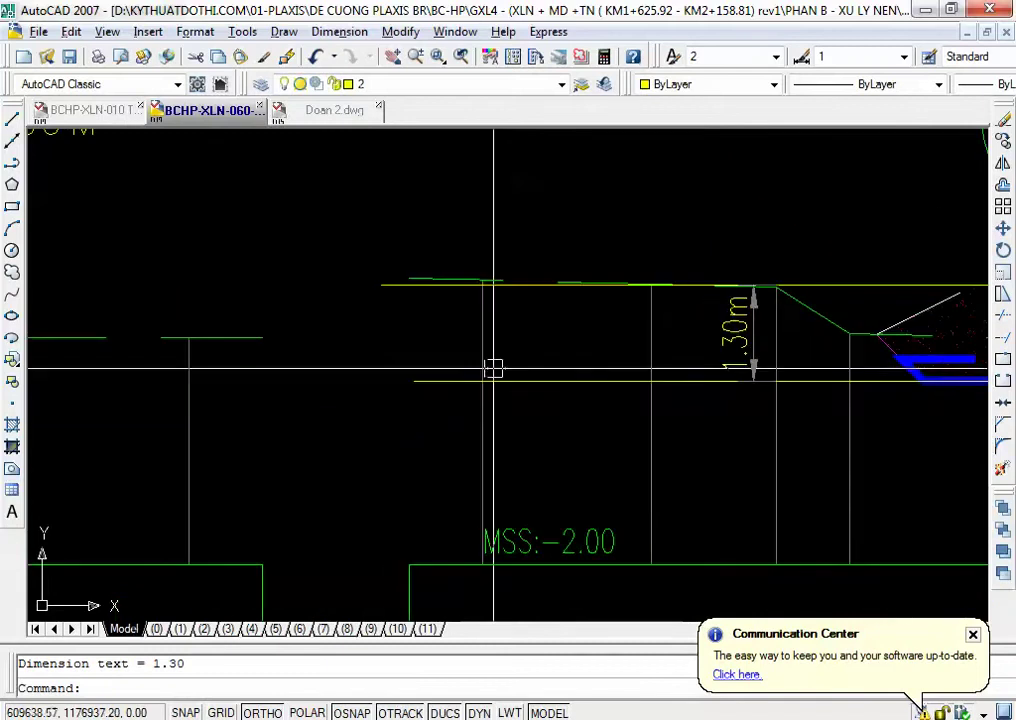
scroll(855, 320, "up", 3)
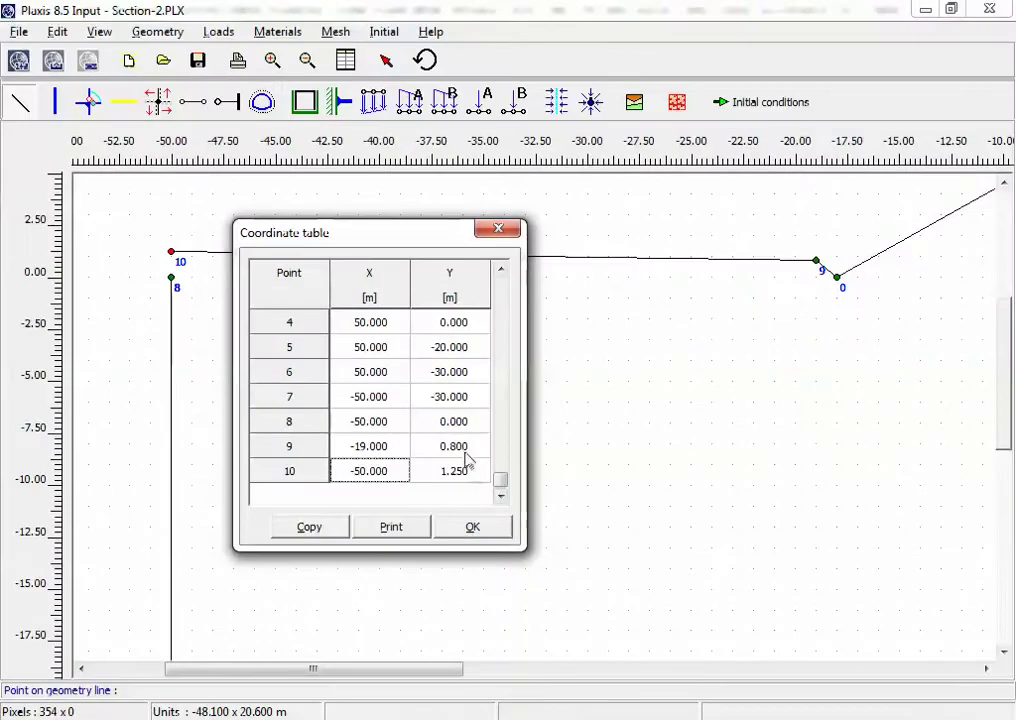
left_click(462, 452)
type("1.3")
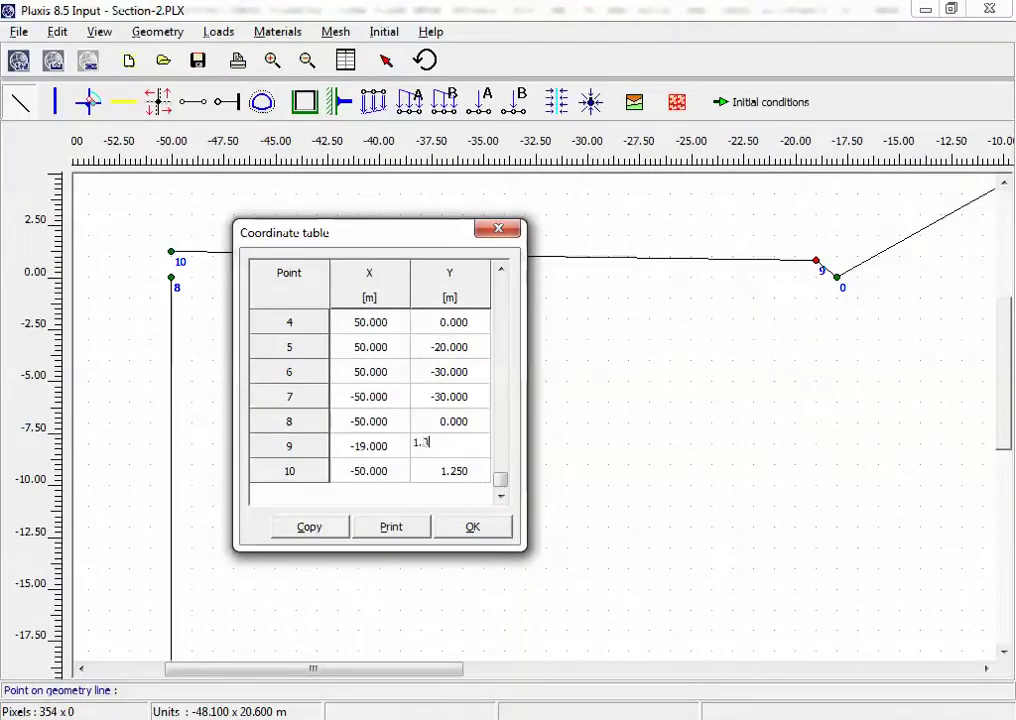
left_click(453, 425)
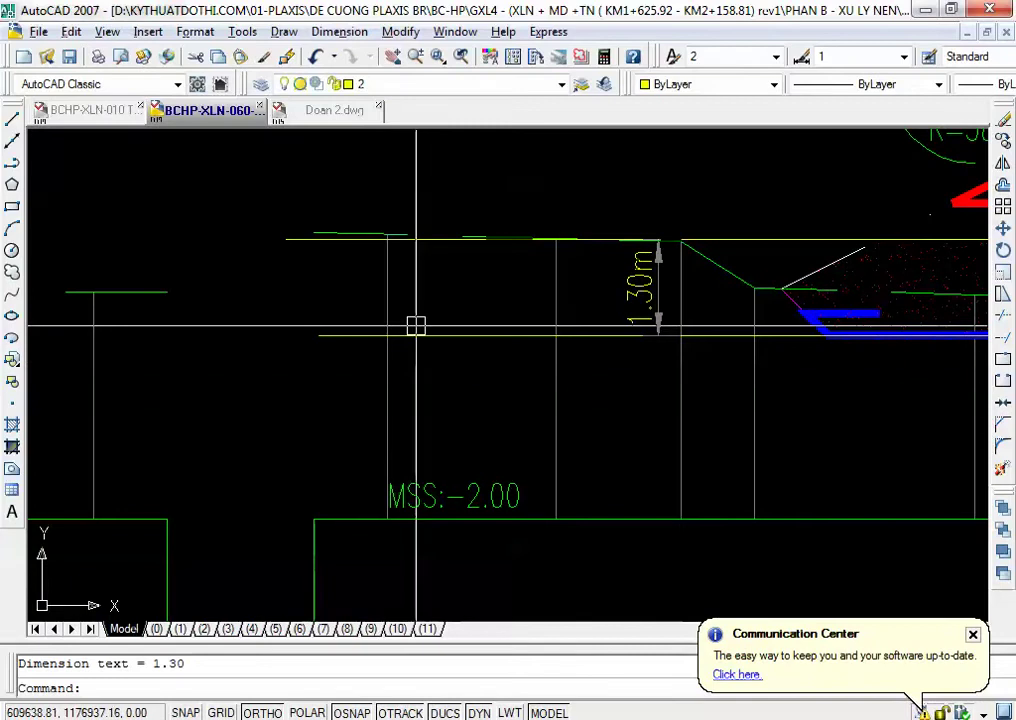
Switch to AutoCAD and examine the ground elevations and offsets beside the Km 1+720 left ditch
type("CAL")
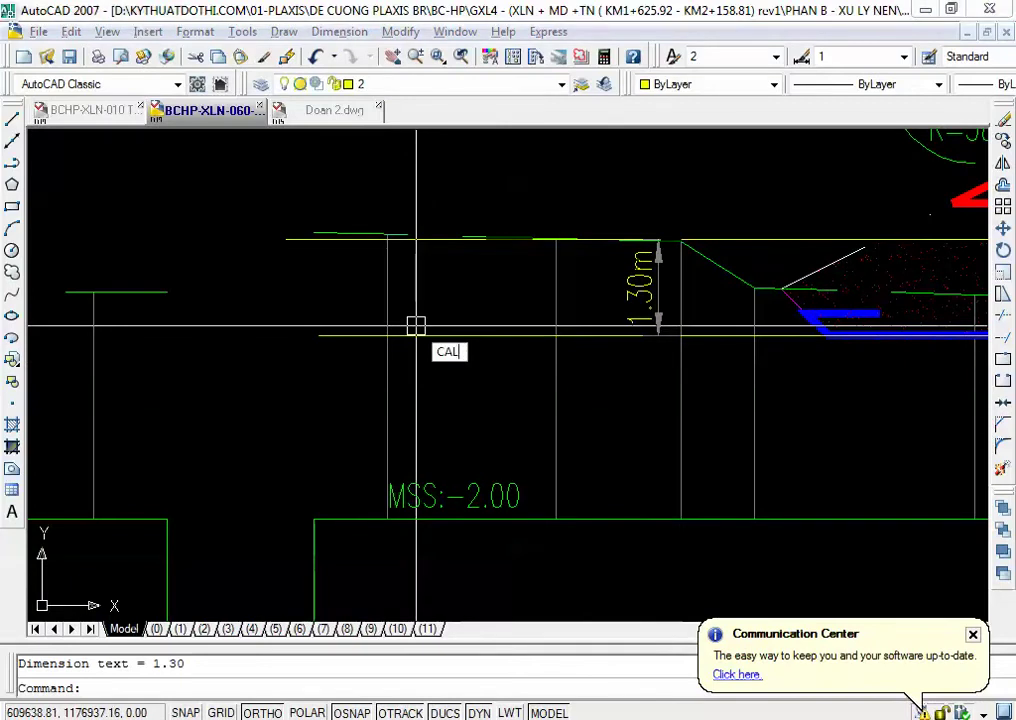
key("Escape")
scroll(575, 485, "down", 2)
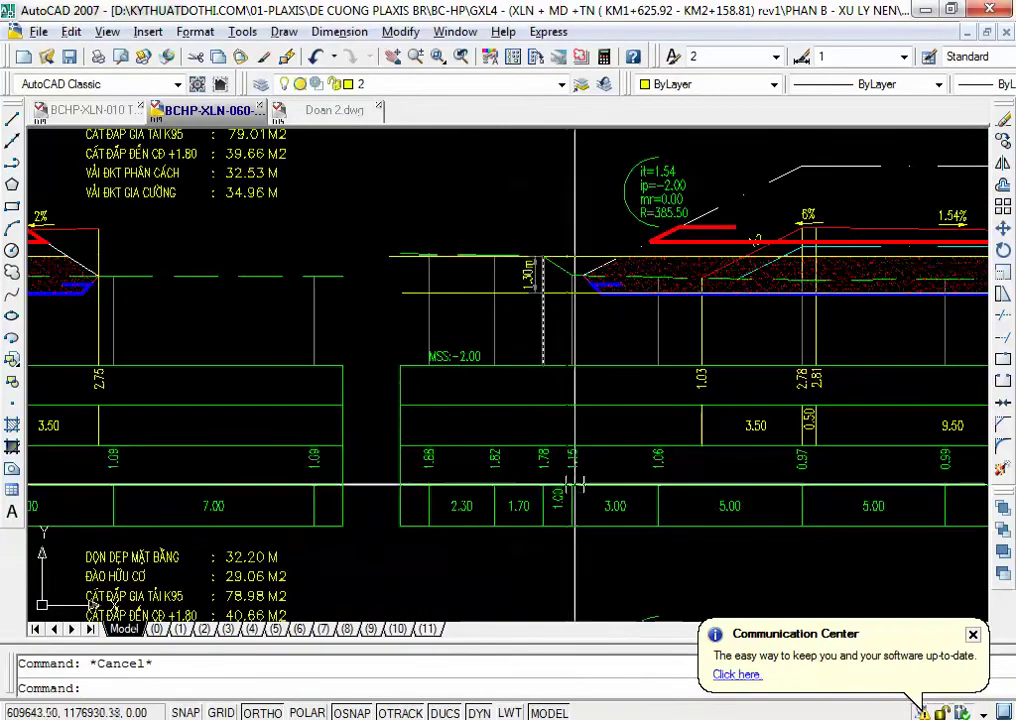
scroll(556, 545, "up", 2)
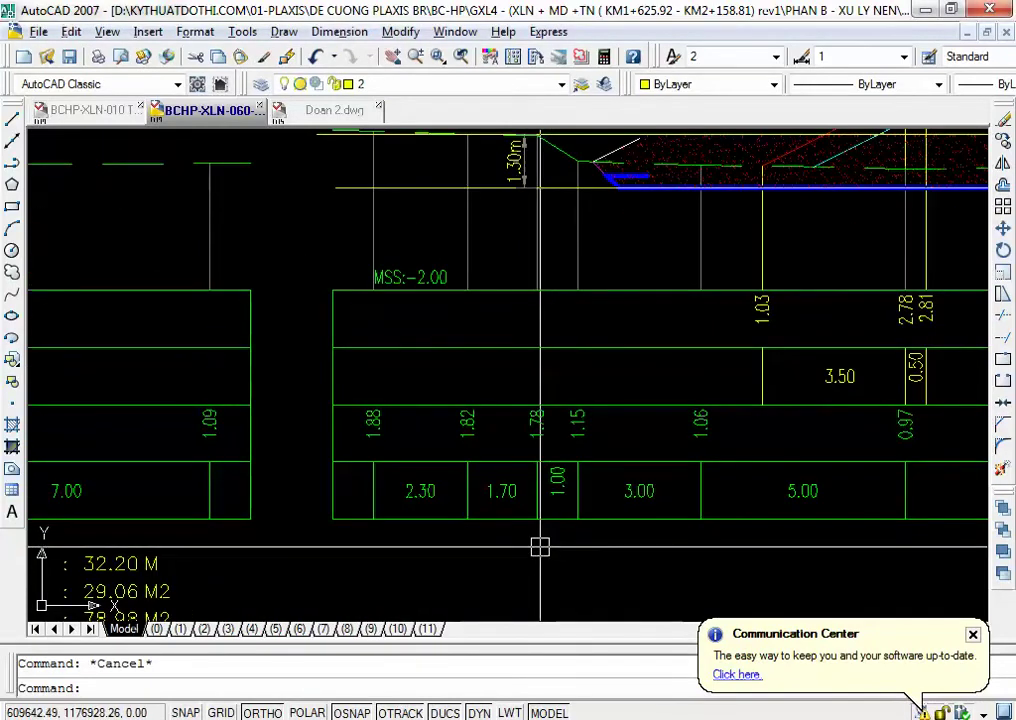
mouse_move(537, 410)
left_mouse_down()
mouse_move(537, 442)
mouse_move(494, 432)
left_mouse_up()
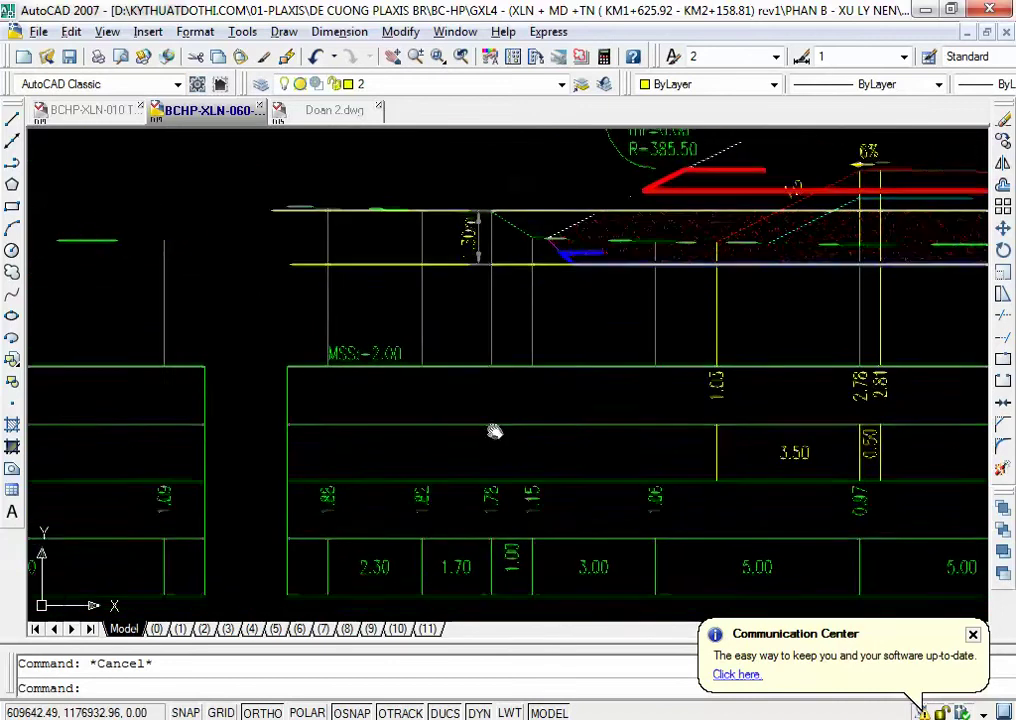
scroll(455, 235, "up", 2)
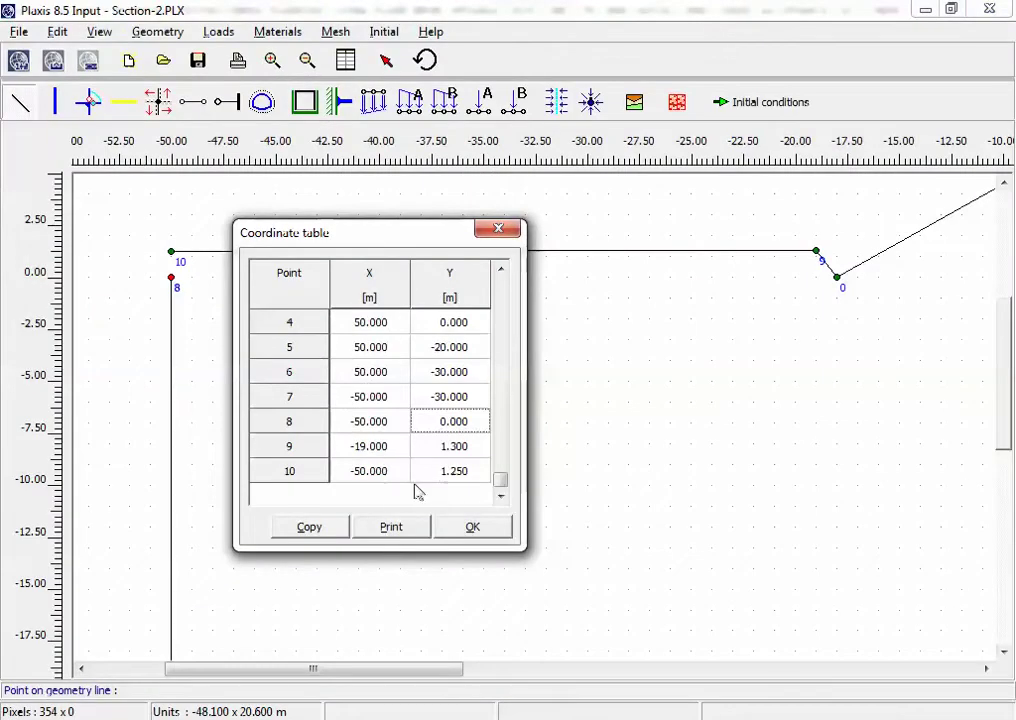
Switch to Plaxis and set the Y coordinate of point 10 to 1.9 m in the coordinate table
left_click(453, 474)
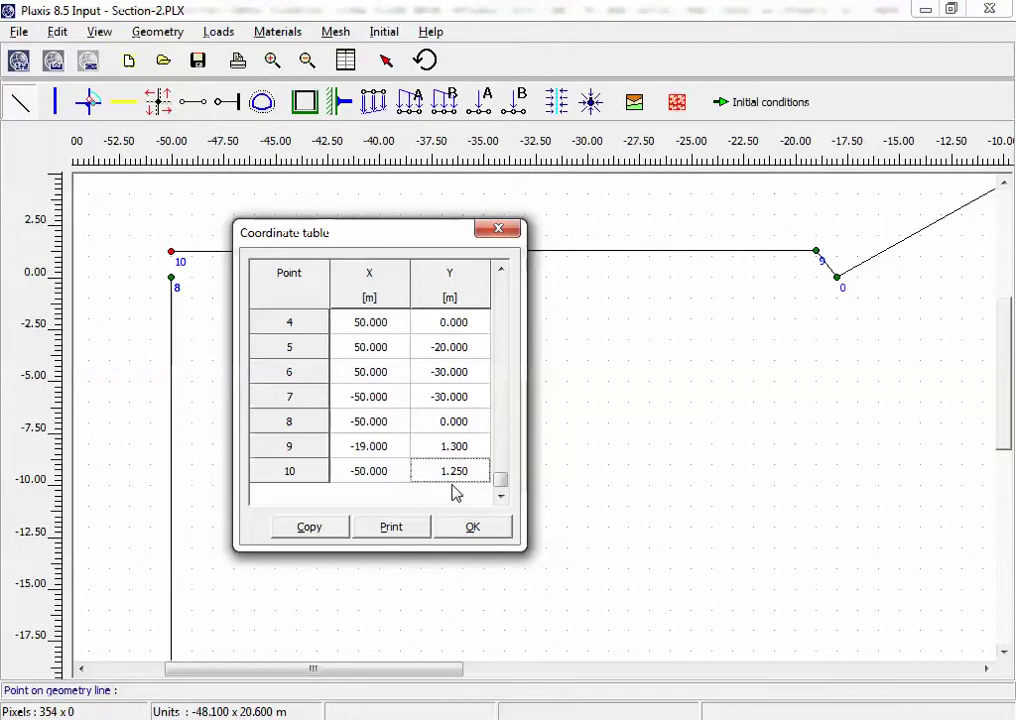
type("1")
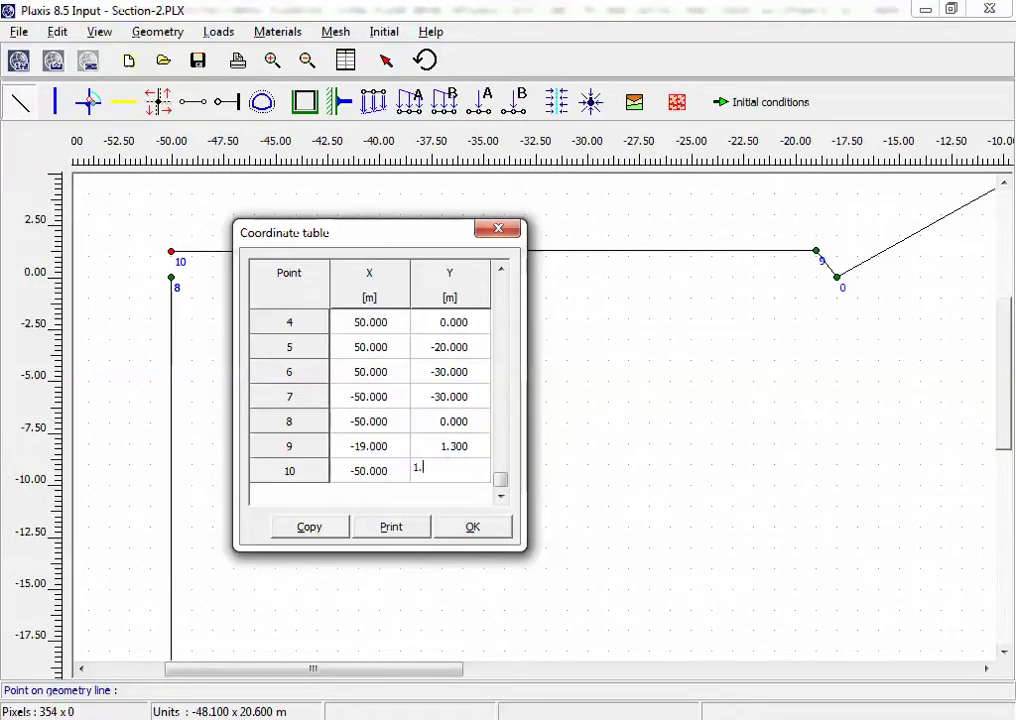
type(".9")
left_click(463, 455)
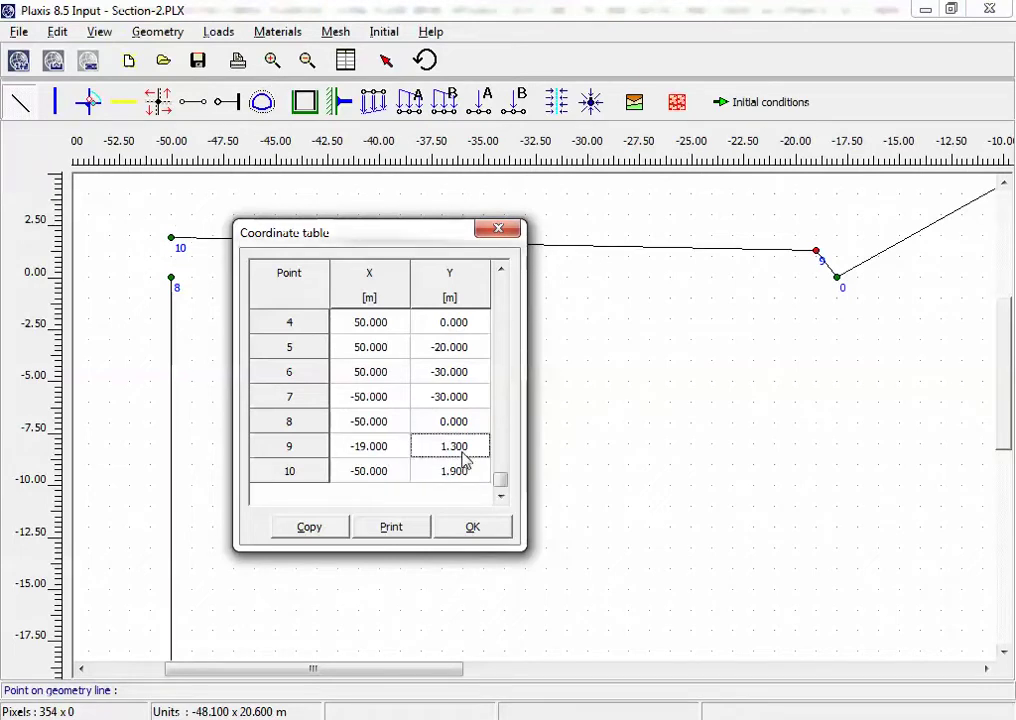
Set the Y coordinate of point 10 to 2 m and accept the coordinate table
left_click(462, 478)
type("2")
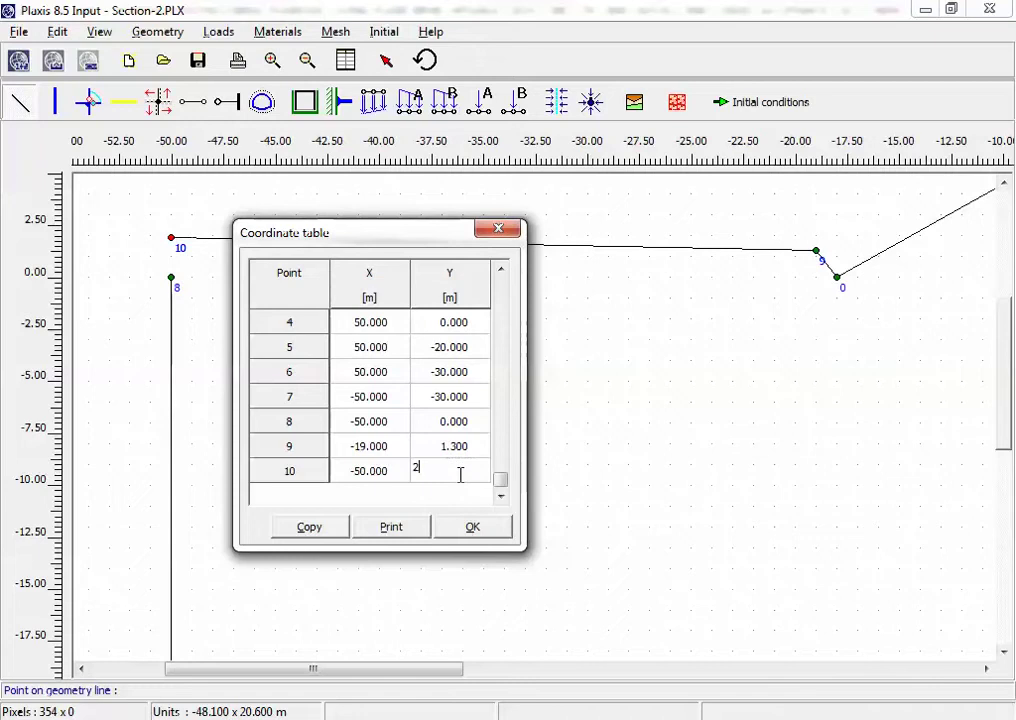
left_click(460, 450)
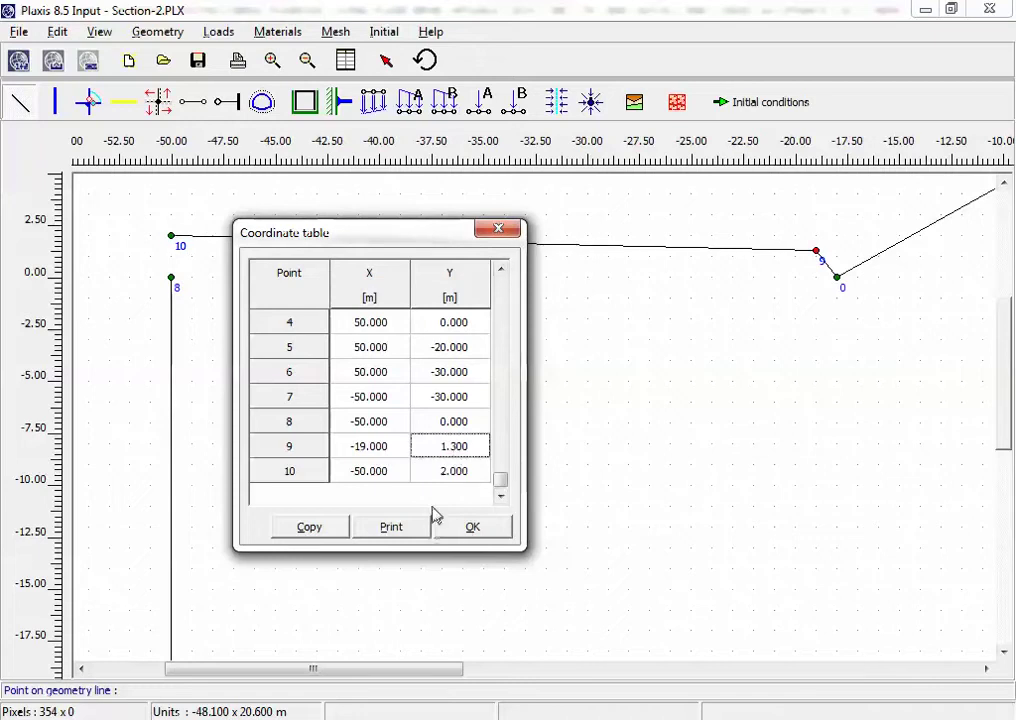
left_click(466, 530)
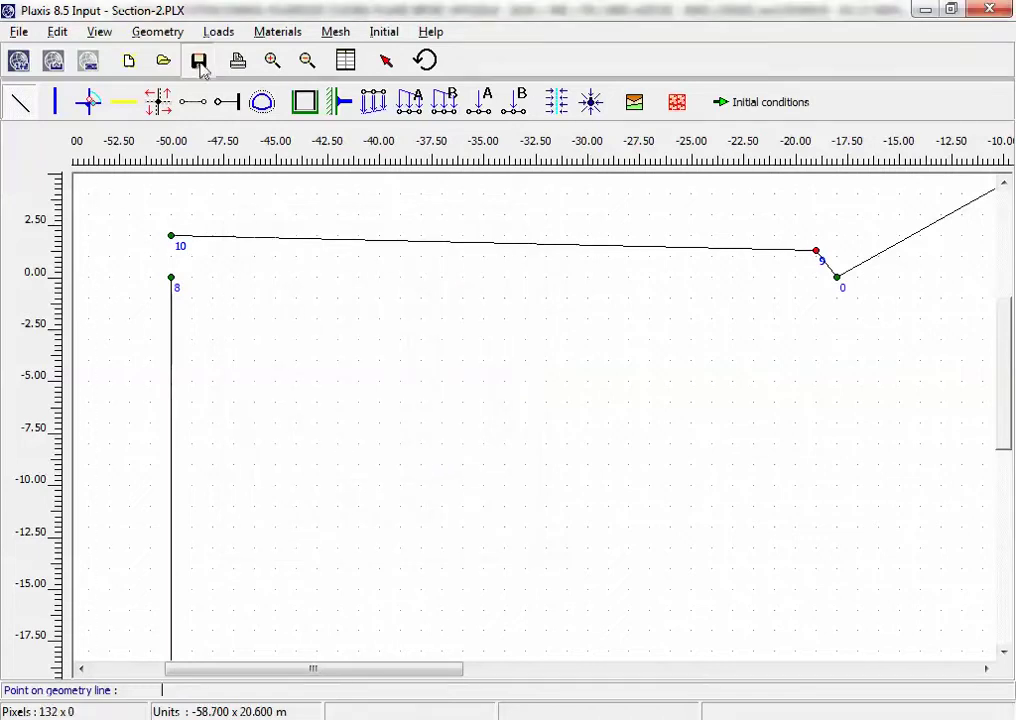
Close the model's left boundary with a geometry line from point 10 to point 8 and save the project
left_click(171, 236)
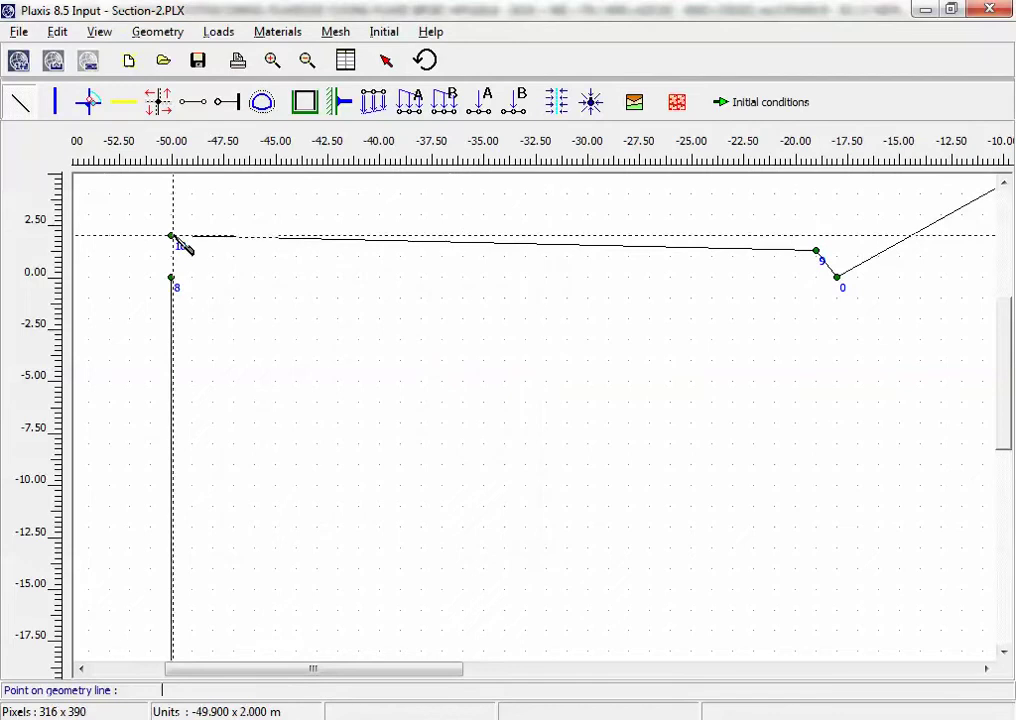
left_click(172, 279)
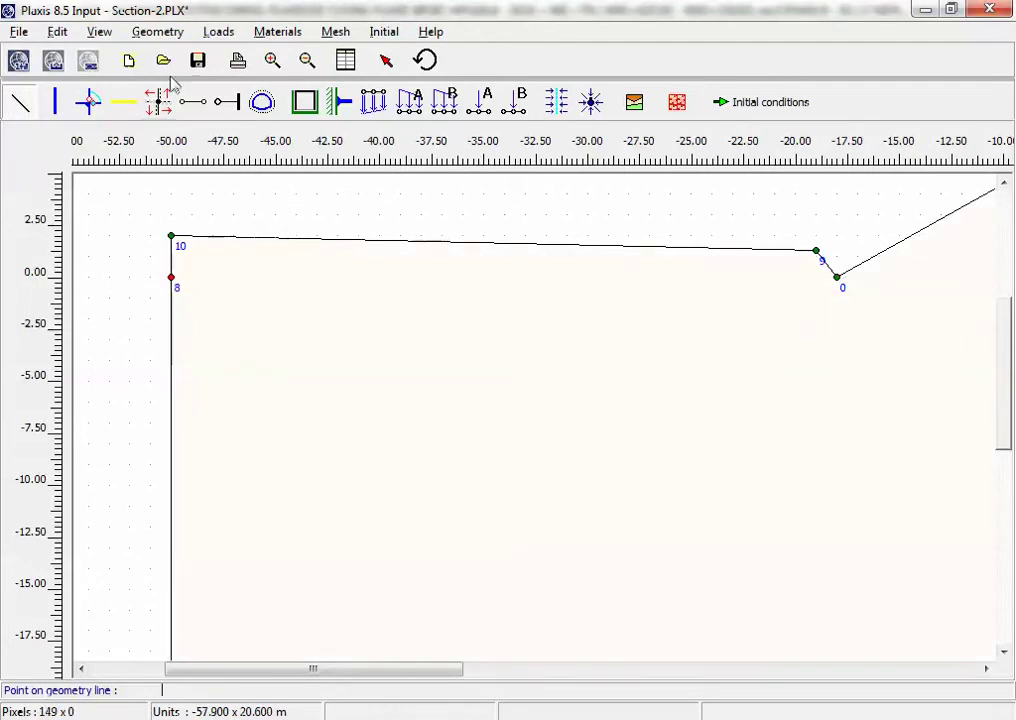
left_click(199, 62)
Draw the base line of the embankment from point 3 through point 0 to point 8 and save the project
left_click(307, 61)
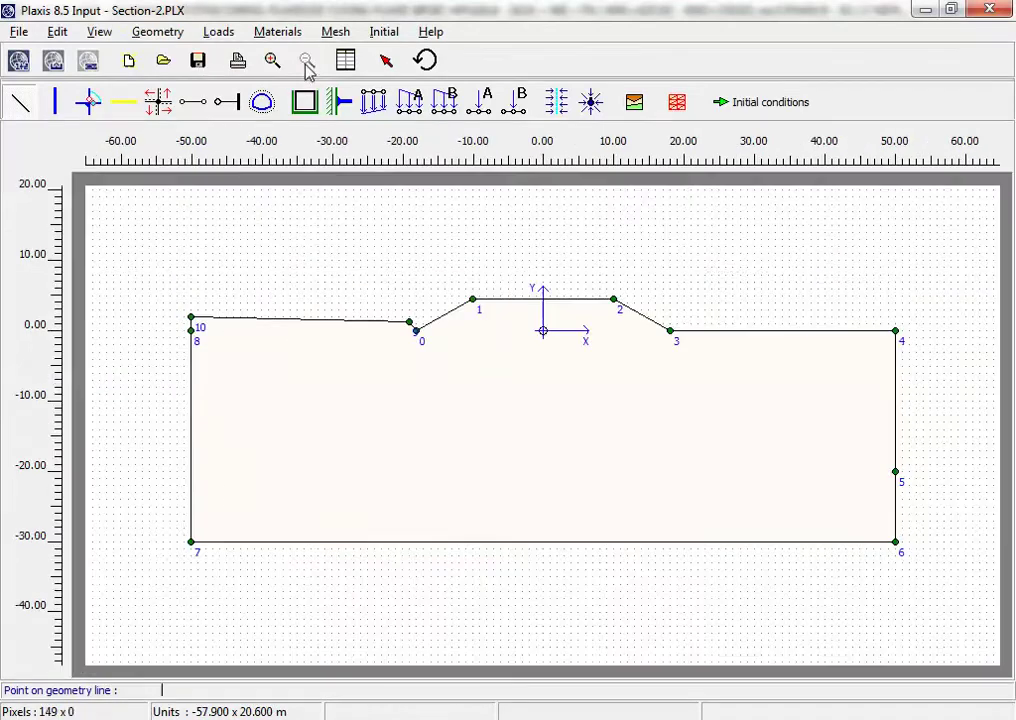
left_click(672, 332)
left_click(416, 331)
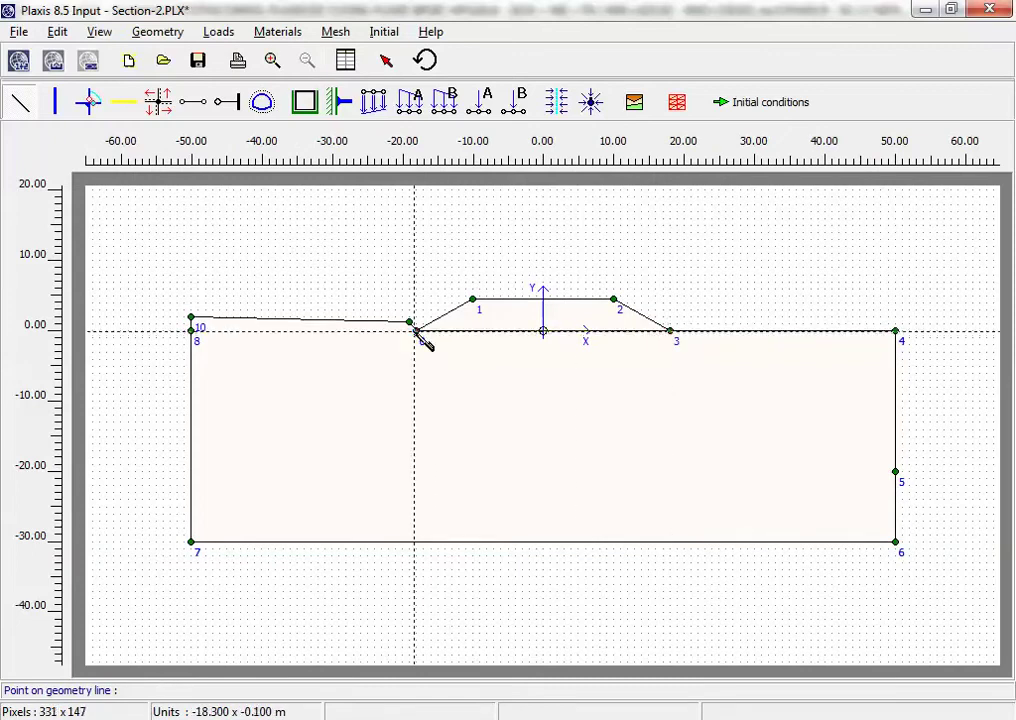
left_click(191, 331)
left_click(198, 62)
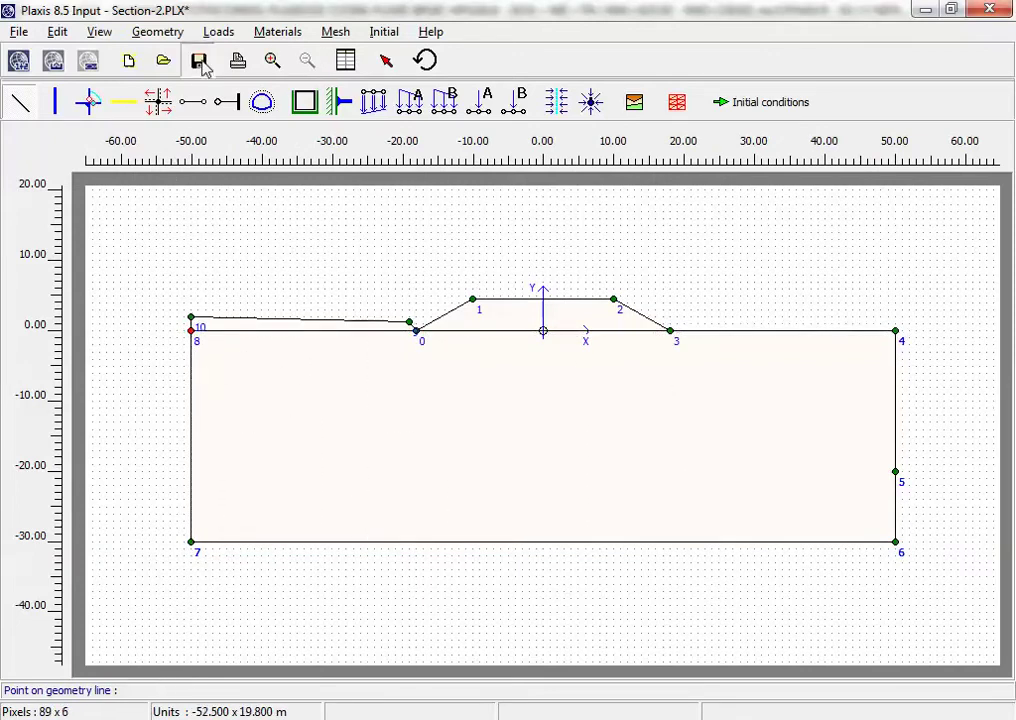
Apply standard fixities to the side and bottom boundaries of the model
left_click(272, 61)
left_click(497, 410)
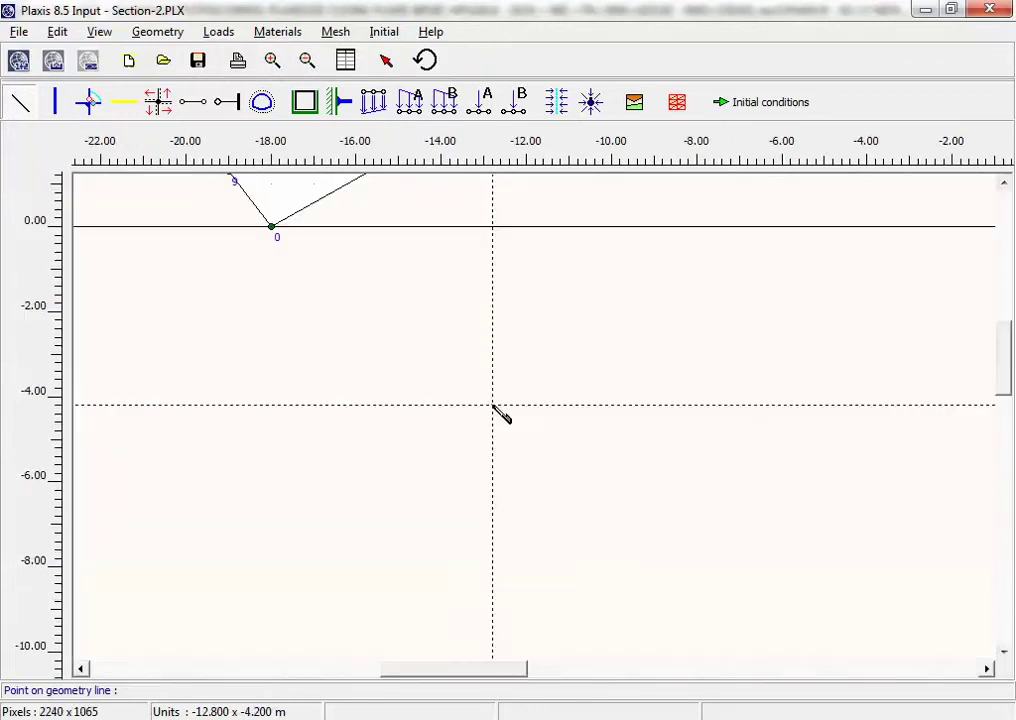
left_click(307, 61)
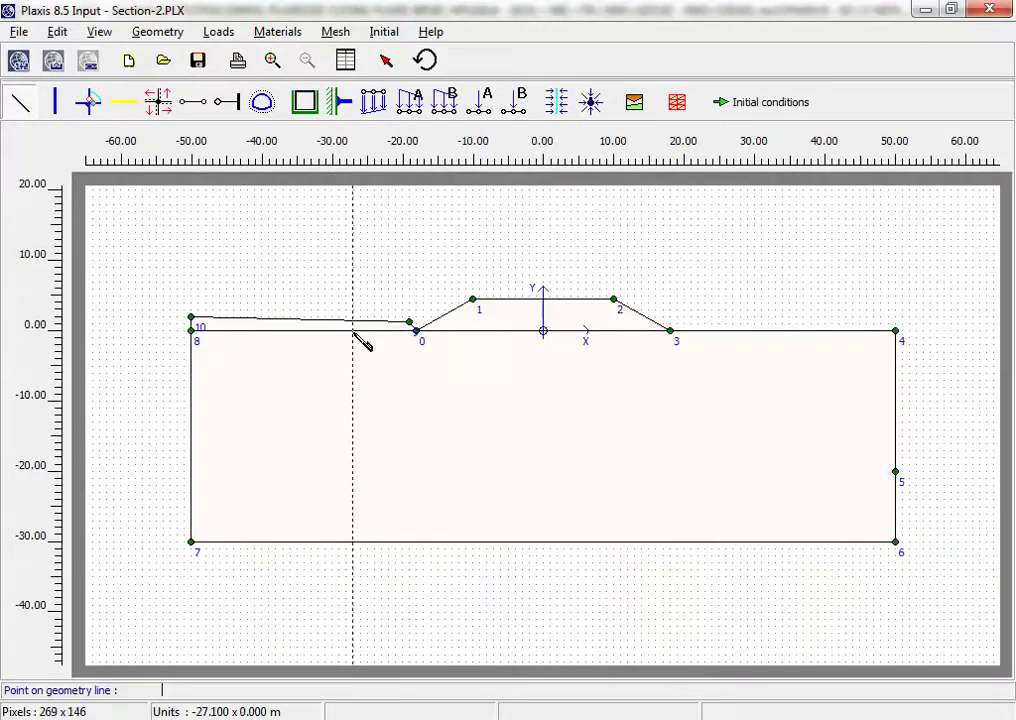
left_click(303, 110)
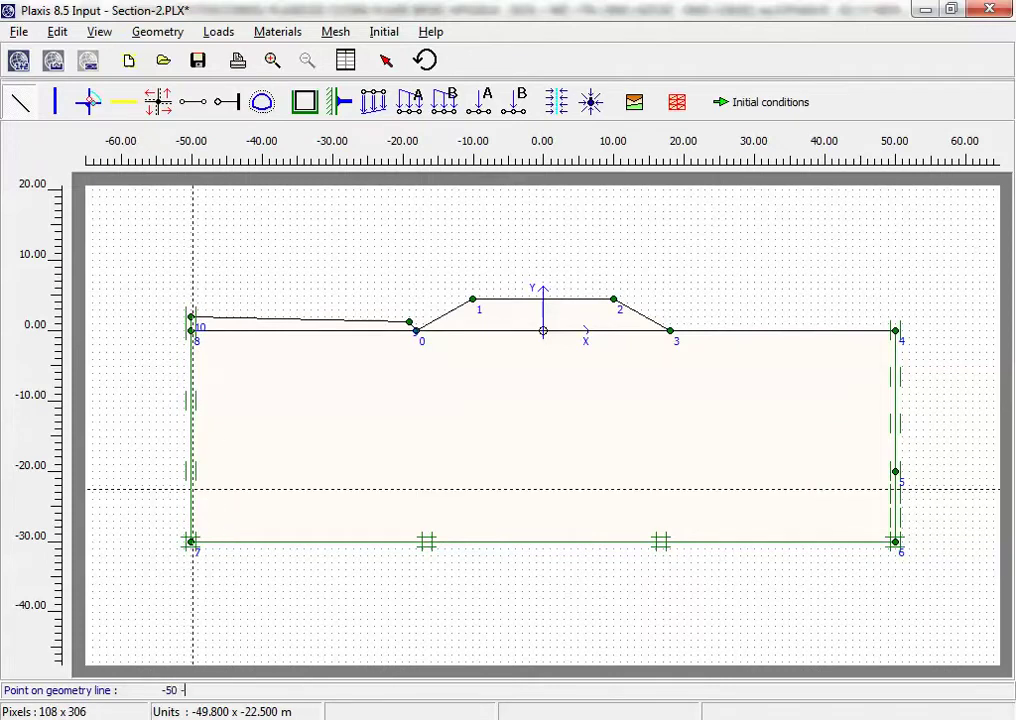
Draw a soil layer boundary from (-50, -20) to (50, -20) and save the project
key("Return")
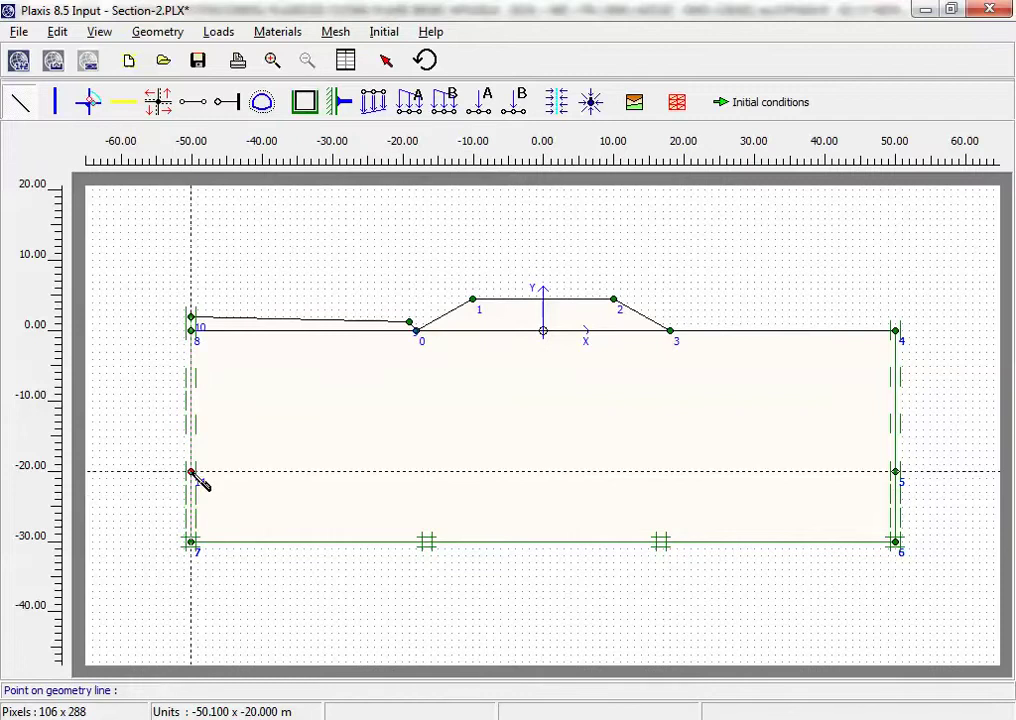
type("50 -20")
key("Return")
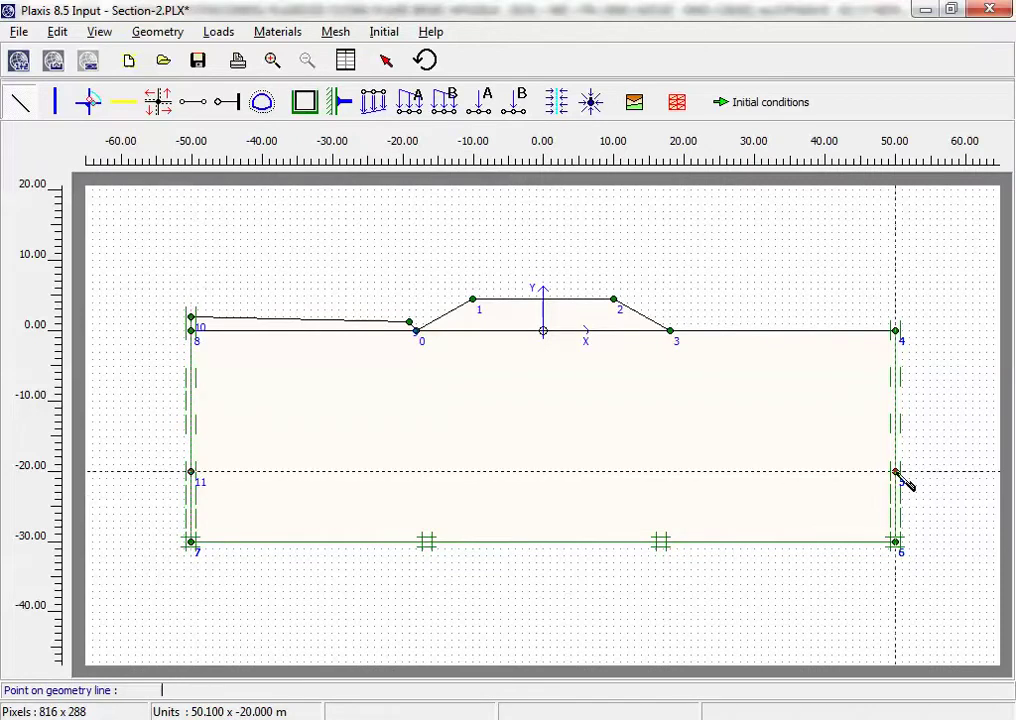
left_click(198, 60)
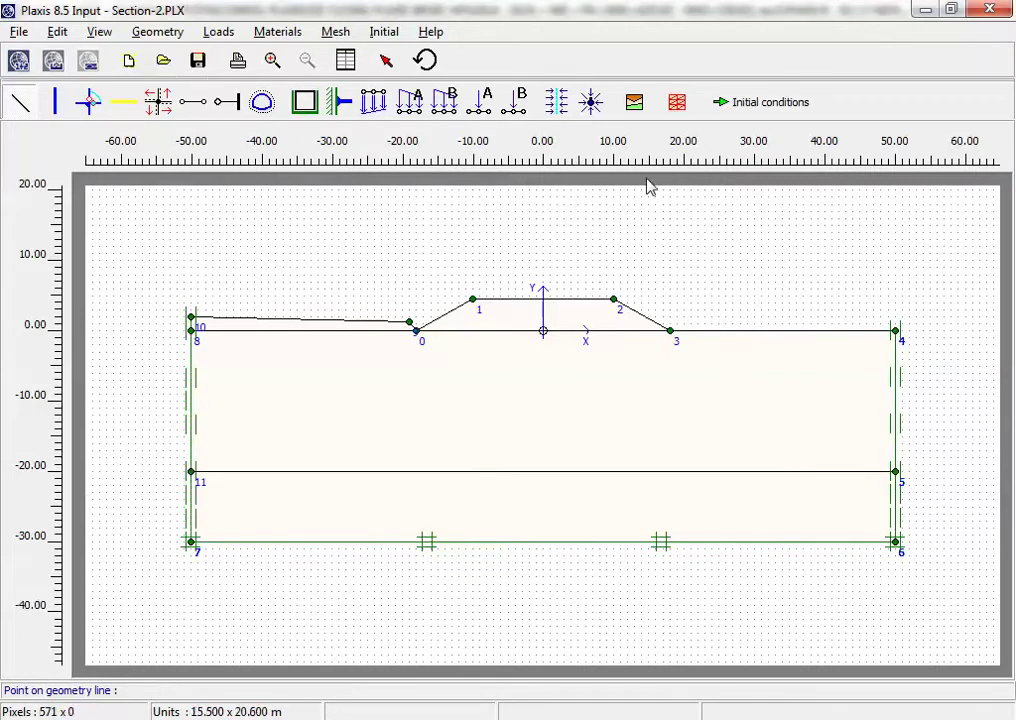
Open the material sets with the global database and copy Lesson 3 - Clay into the project database
left_click(641, 110)
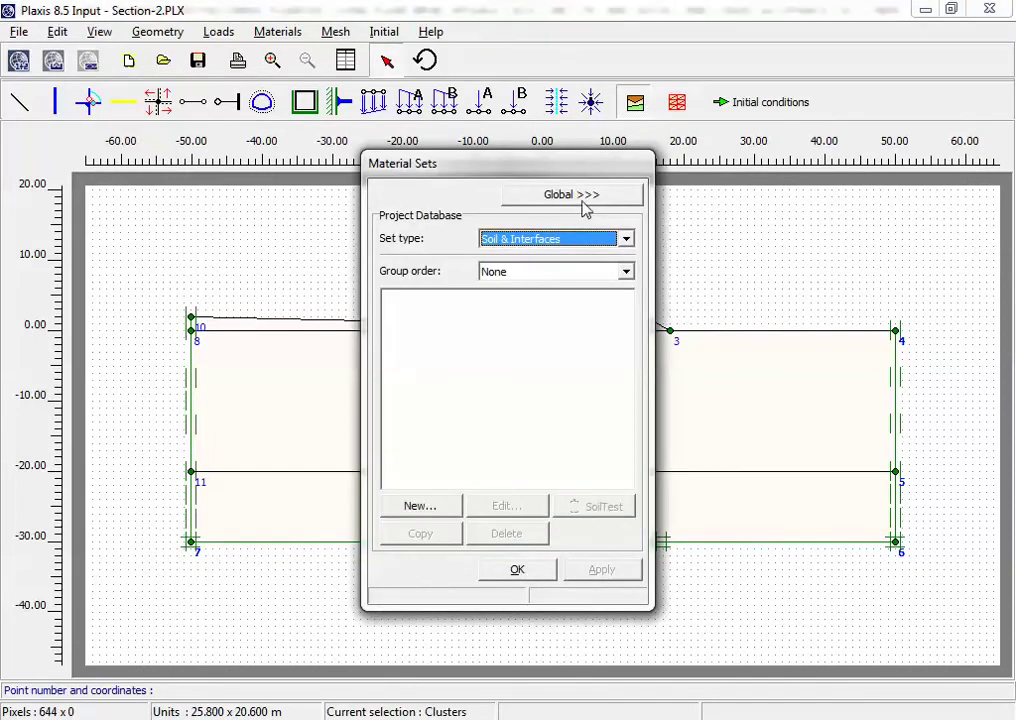
left_click(589, 198)
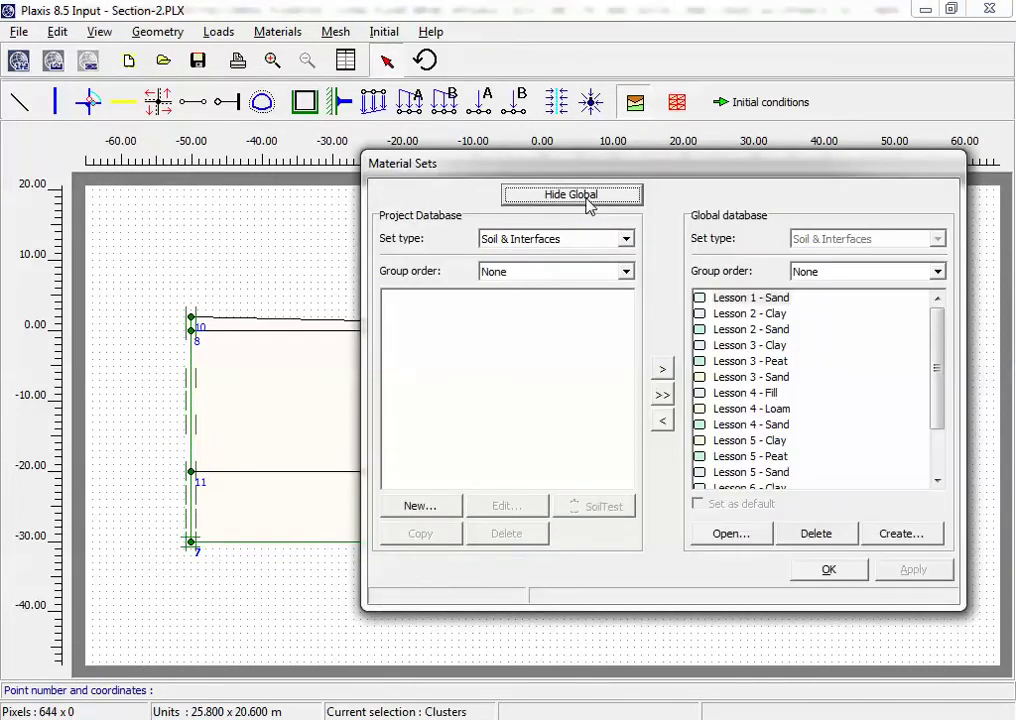
left_click(731, 347)
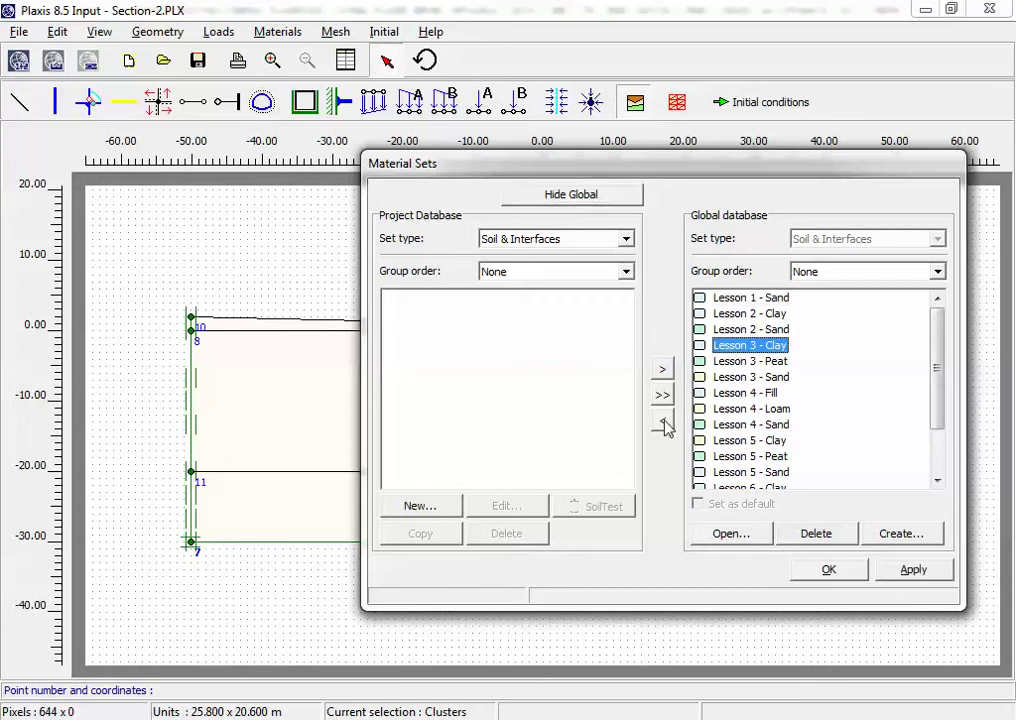
left_click(664, 422)
Copy Lesson 1 - Sand twice and Lesson 2 - Sand once into the project database, then hide the global database
left_click(730, 299)
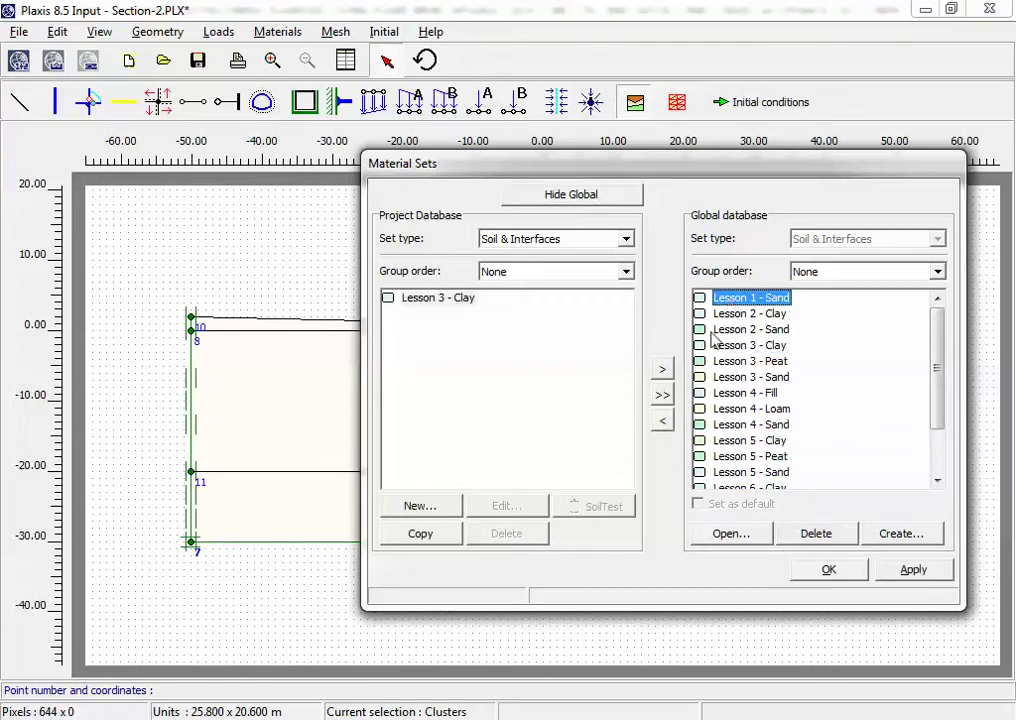
left_click(664, 424)
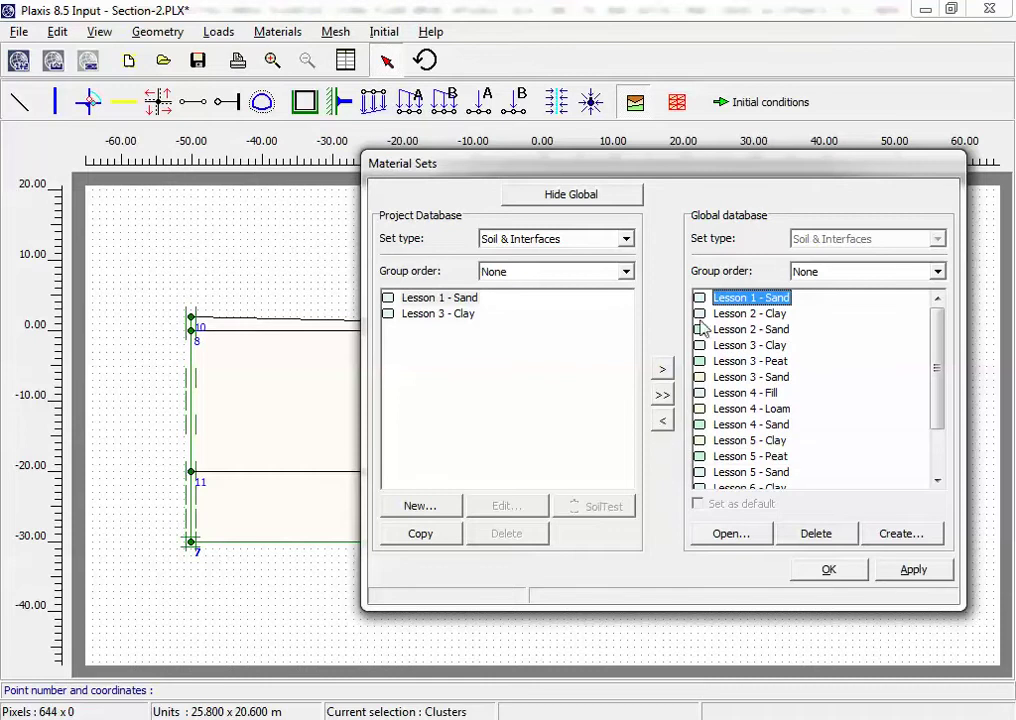
left_click(664, 424)
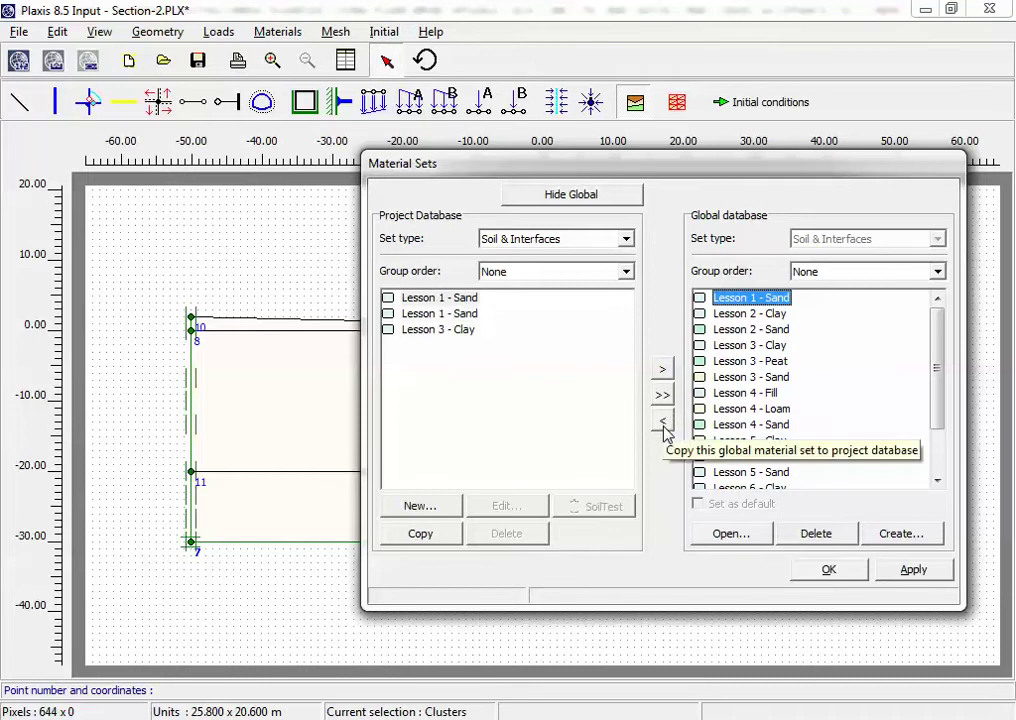
left_click(745, 330)
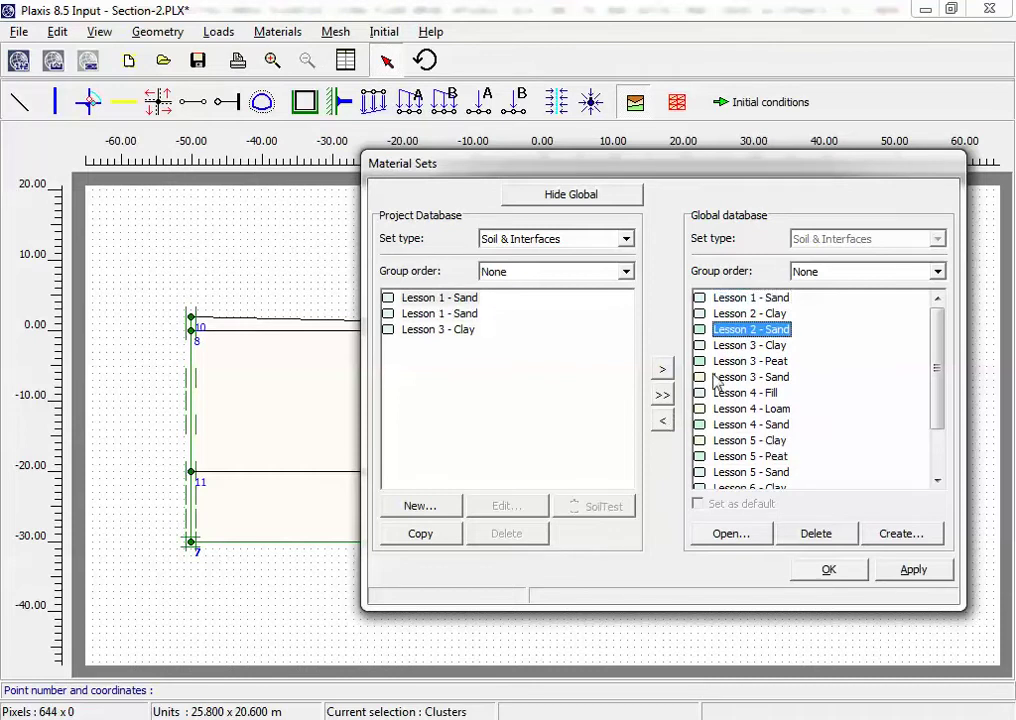
left_click(664, 424)
left_click(604, 205)
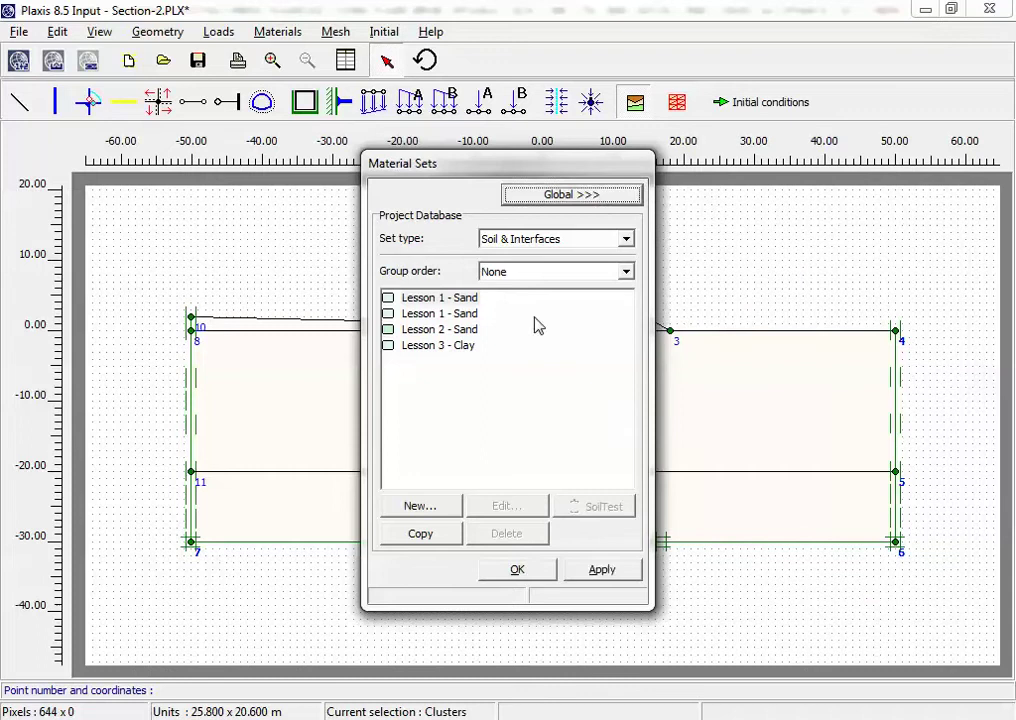
Rename the Lesson 3 - Clay material set as LOP BUN
left_click(472, 346)
left_click(473, 317)
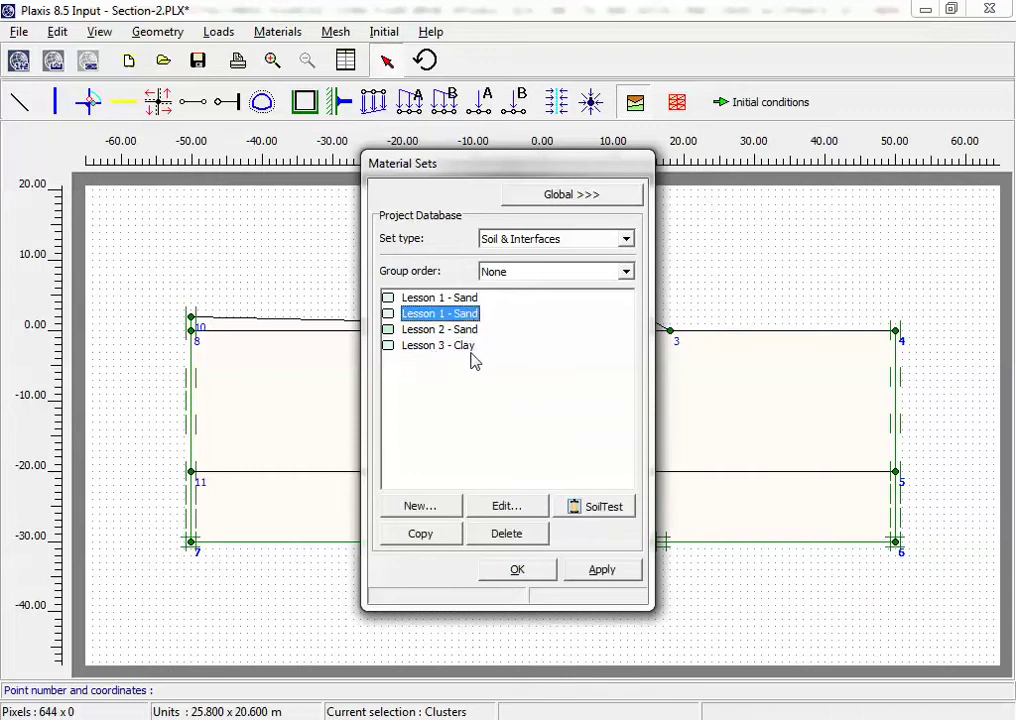
left_click(472, 348)
left_click(507, 504)
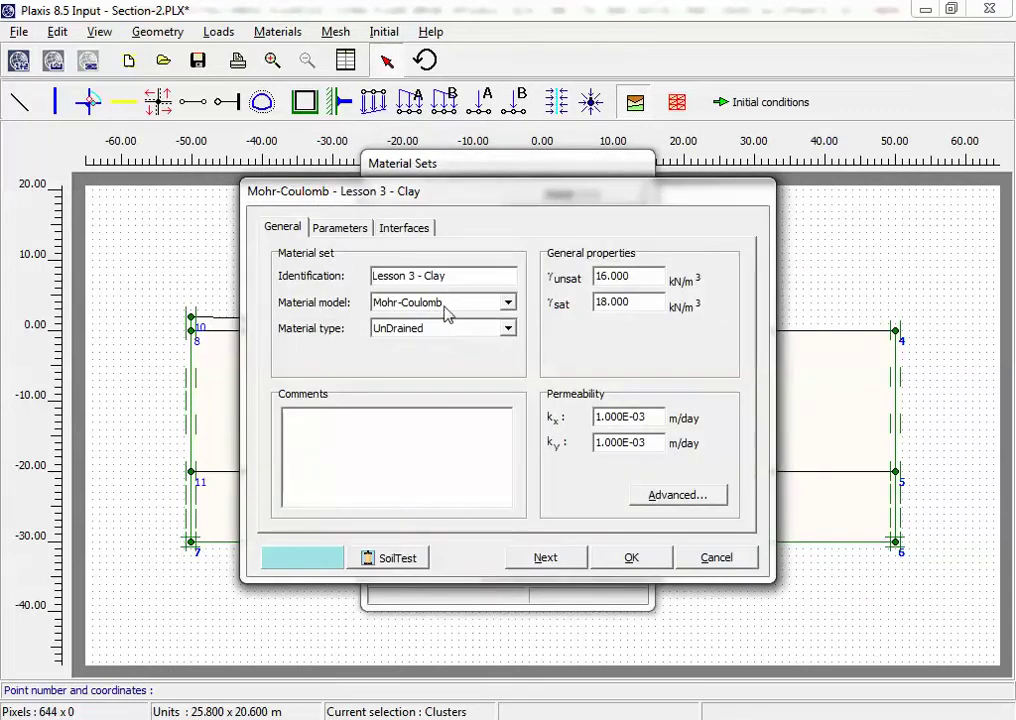
left_click_drag(466, 276, 293, 307)
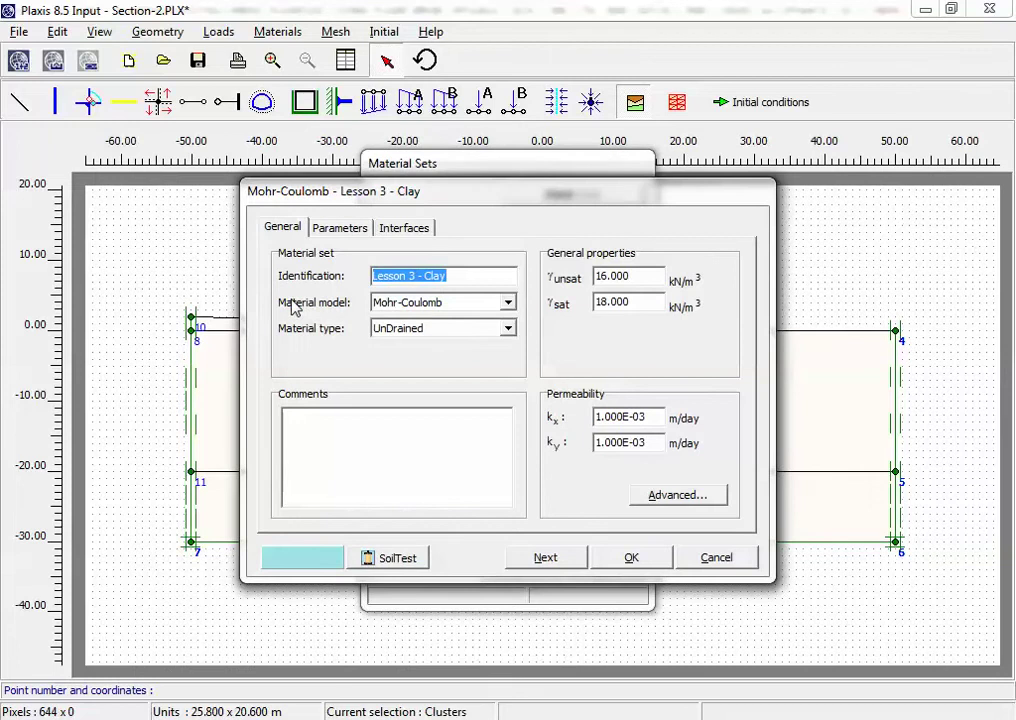
type("d")
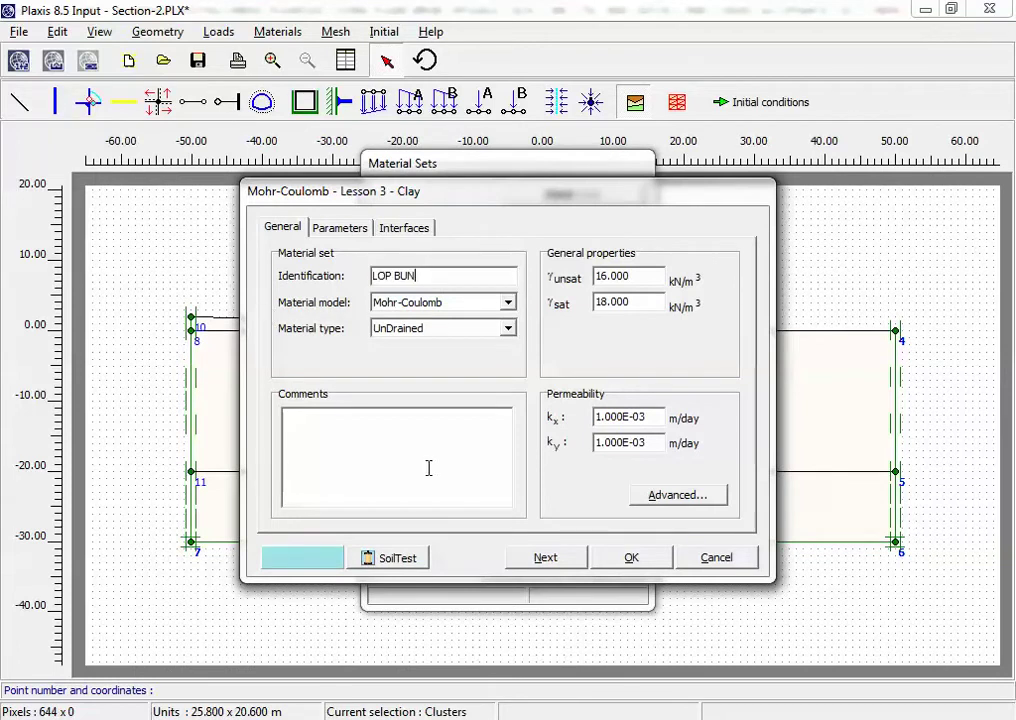
Change the display colour of the LOP BUN material set to bright green and accept the set
left_click(341, 557)
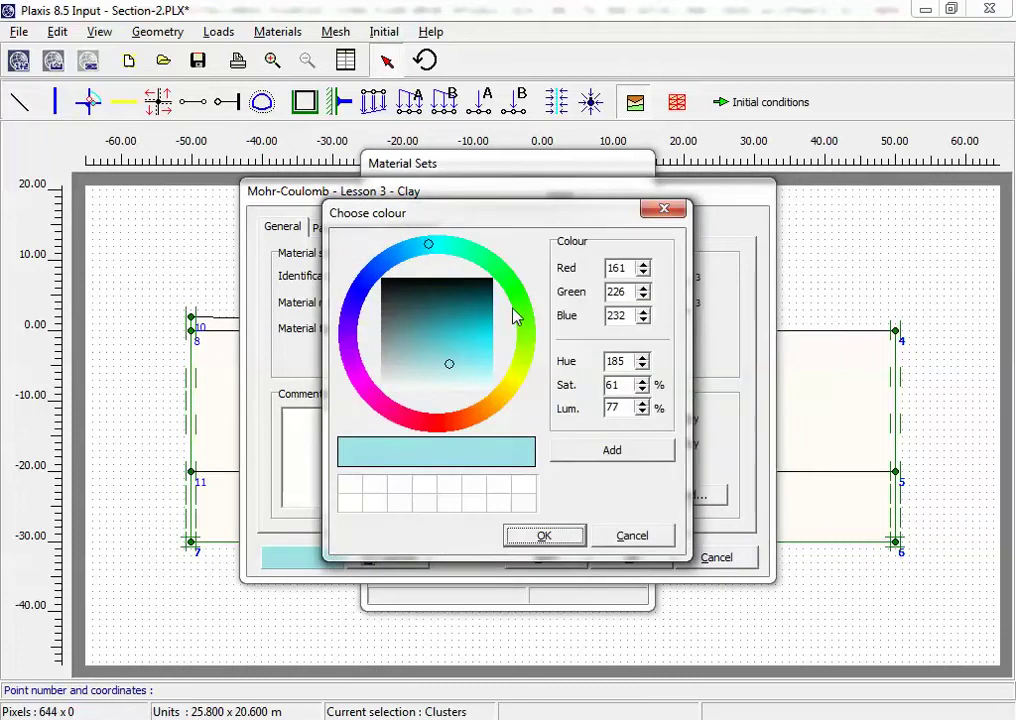
left_click(516, 303)
left_click(472, 325)
left_click(552, 537)
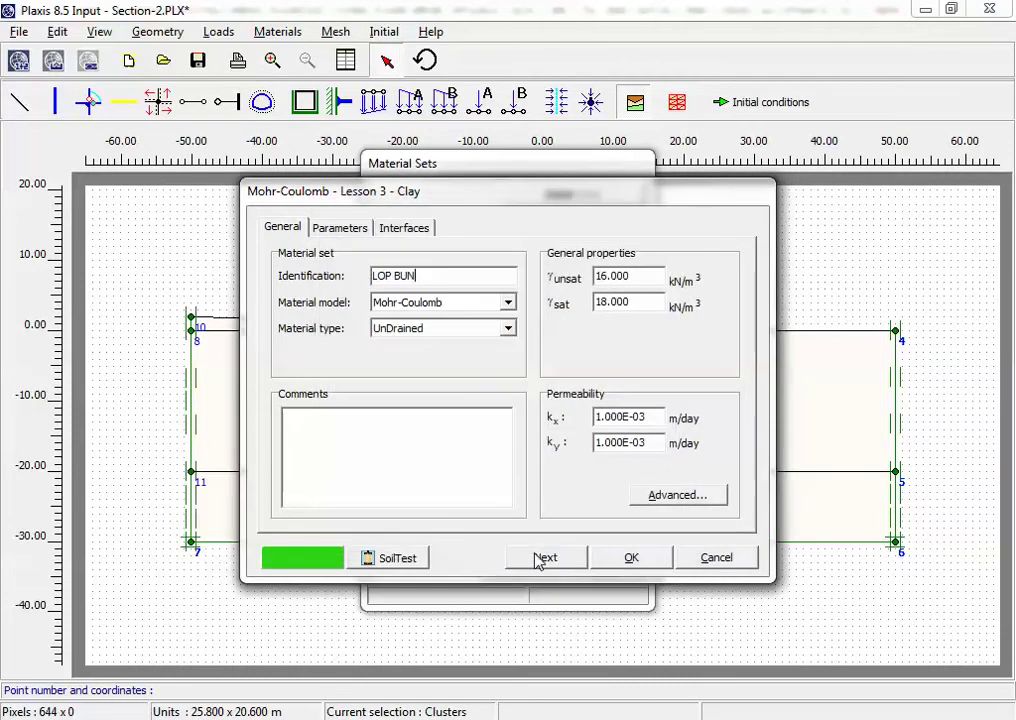
left_click(624, 562)
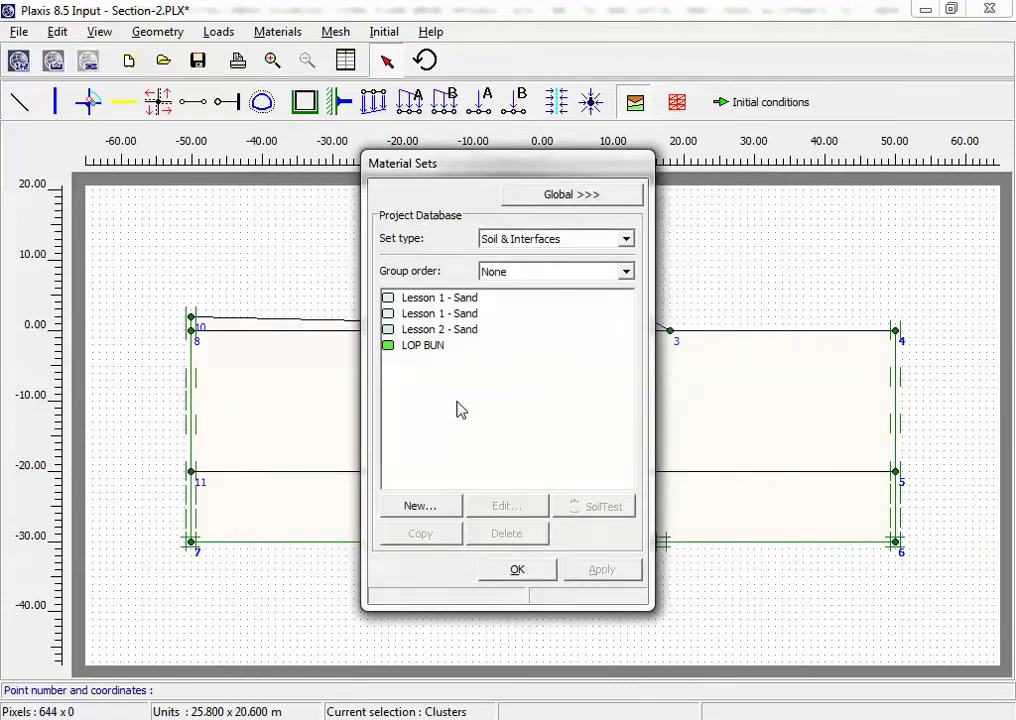
Assign LOP BUN to the soil layer between y = 0 and y = -20, keeping the material sets window clear of the model
left_click_drag(458, 170, 886, 184)
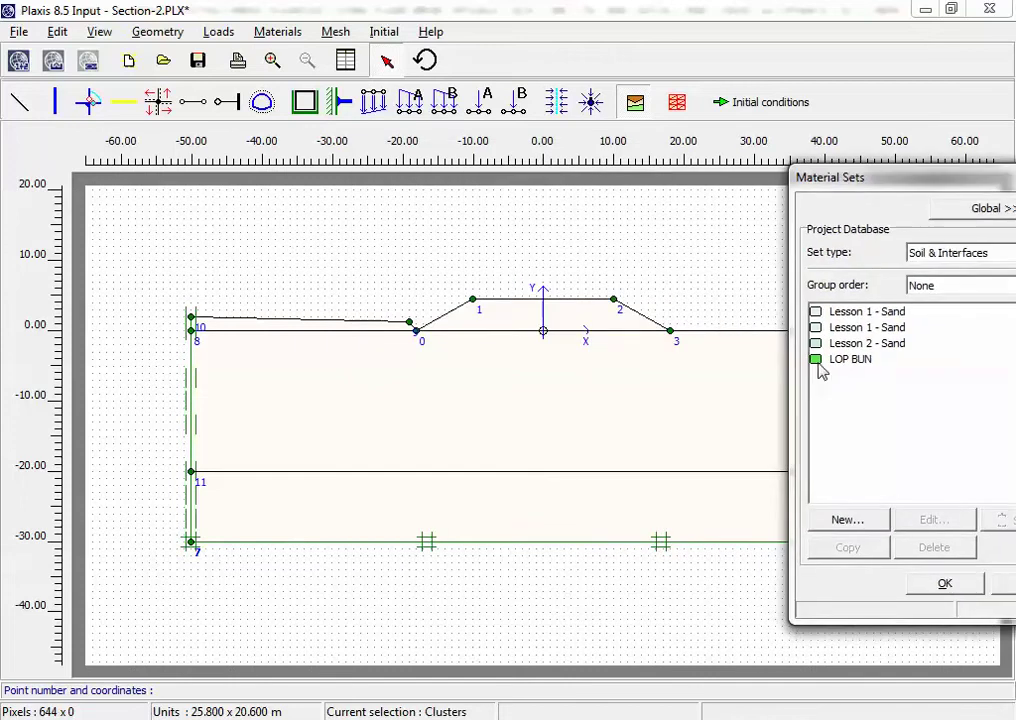
left_click_drag(820, 370, 605, 438)
left_click_drag(862, 190, 705, 212)
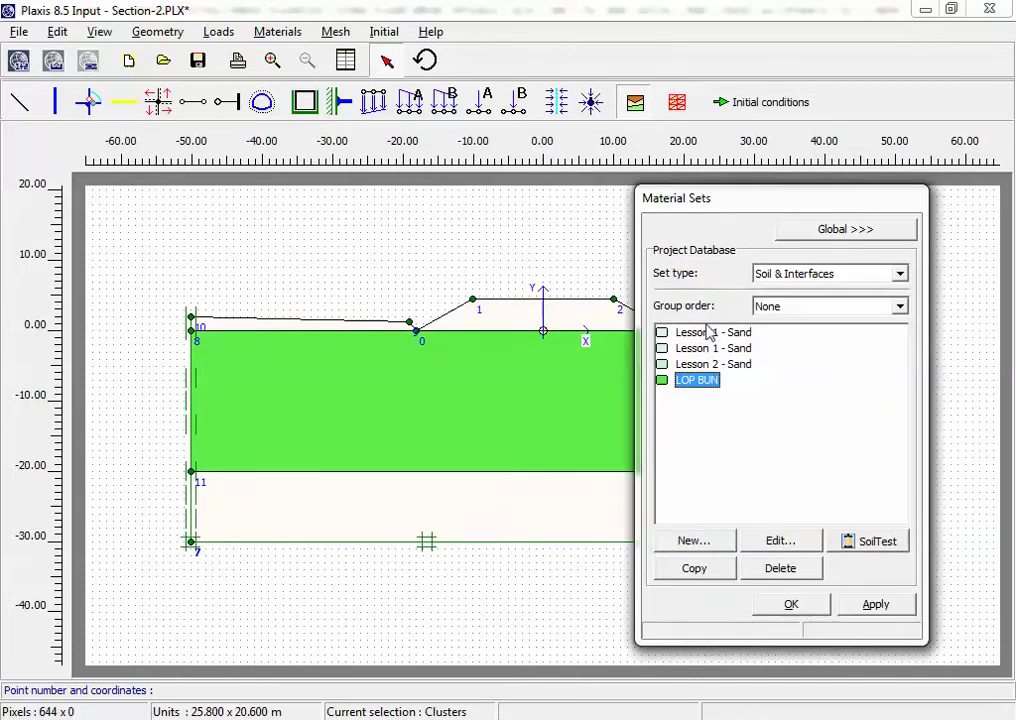
Rename the Lesson 2 - Sand material set as LOP 2 and assign it to the soil layer below y = -20
left_click(709, 366)
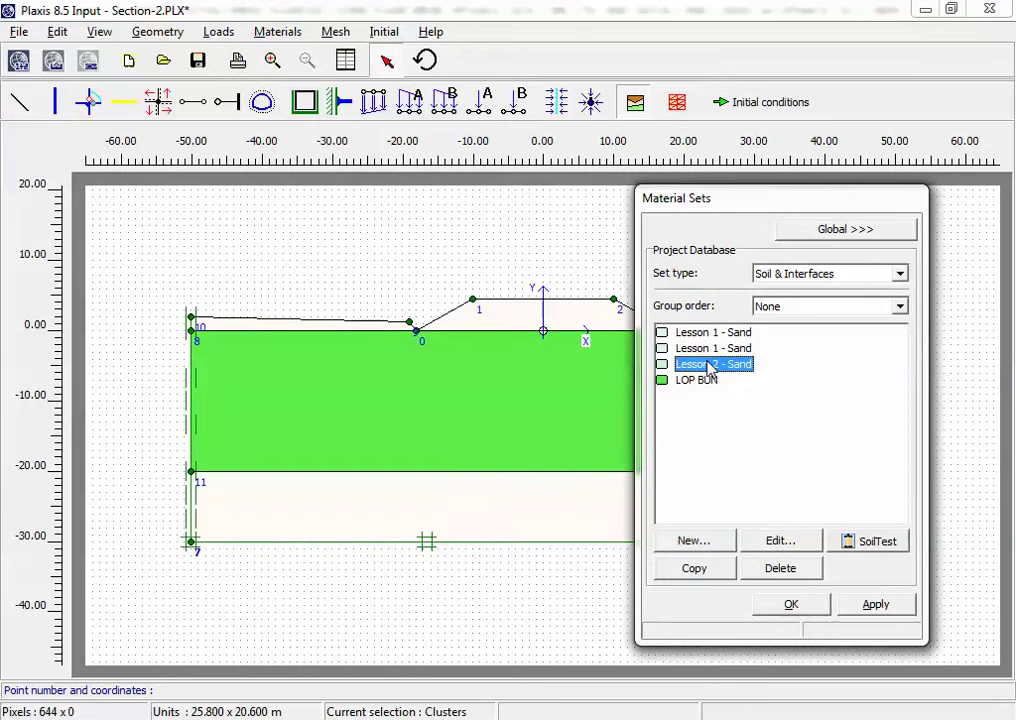
left_click(779, 541)
left_click_drag(463, 276, 238, 292)
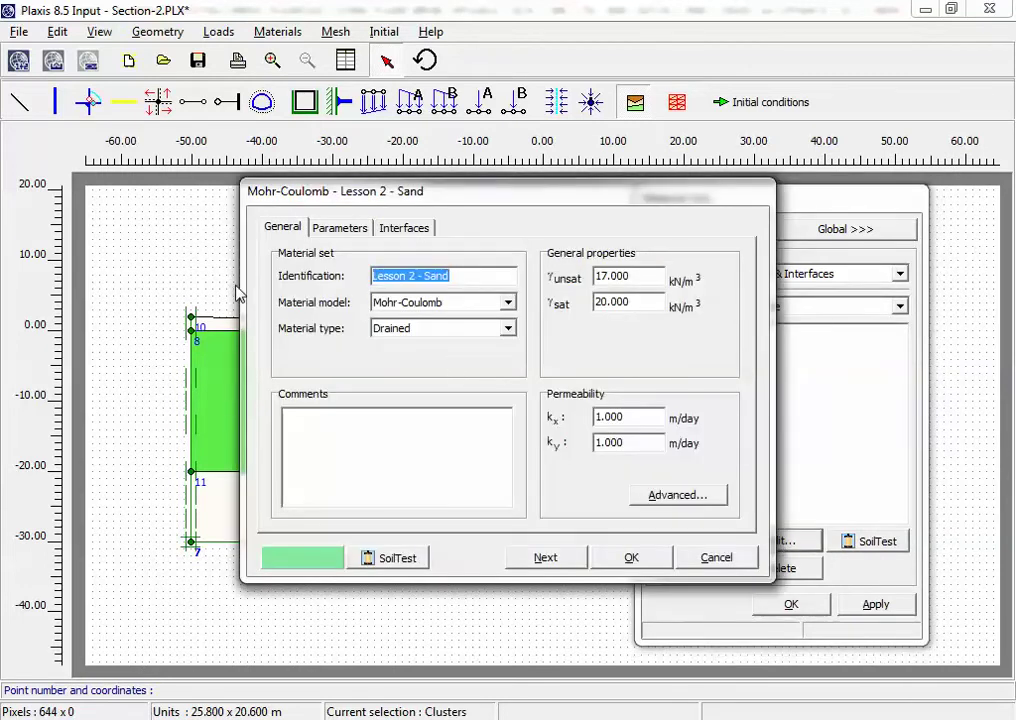
type("LOP 2")
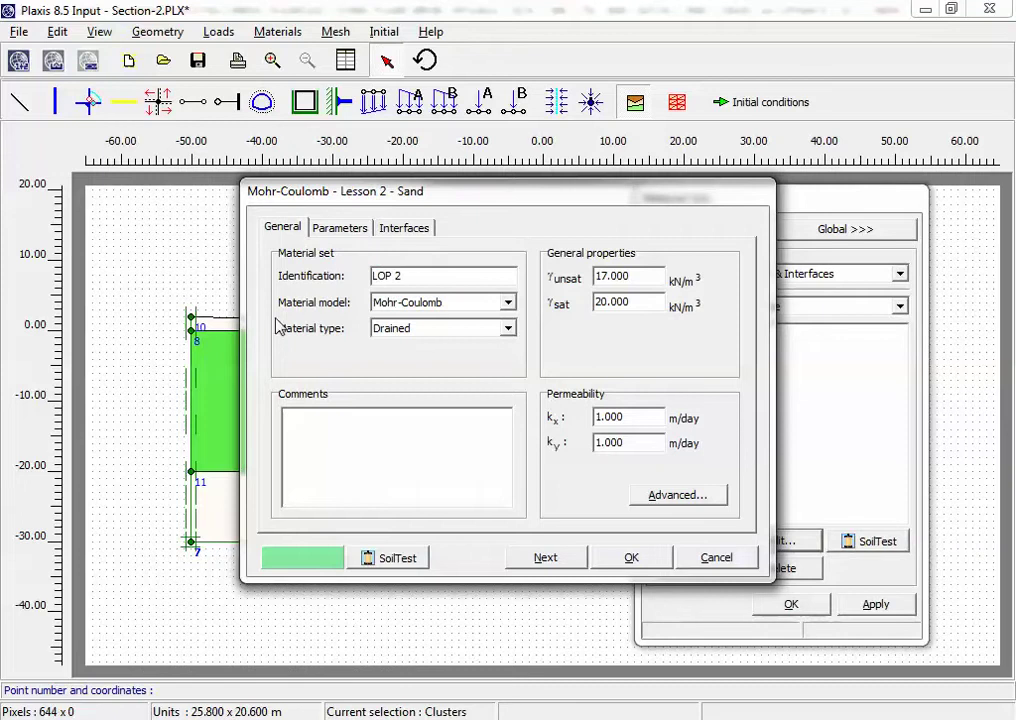
left_click(631, 559)
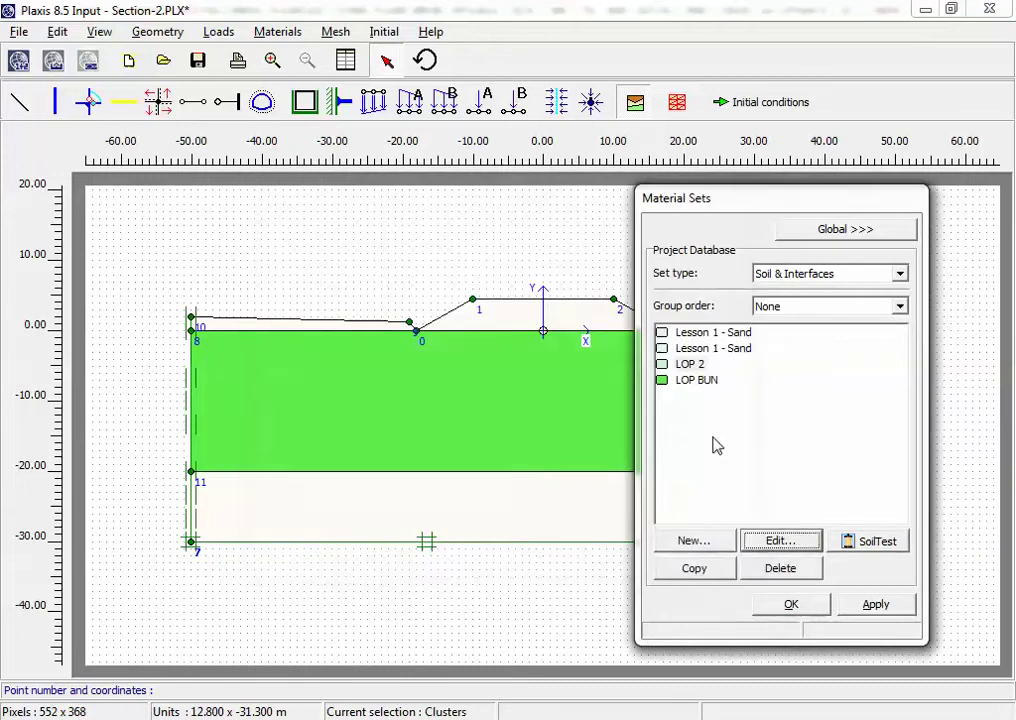
left_click_drag(688, 364, 560, 515)
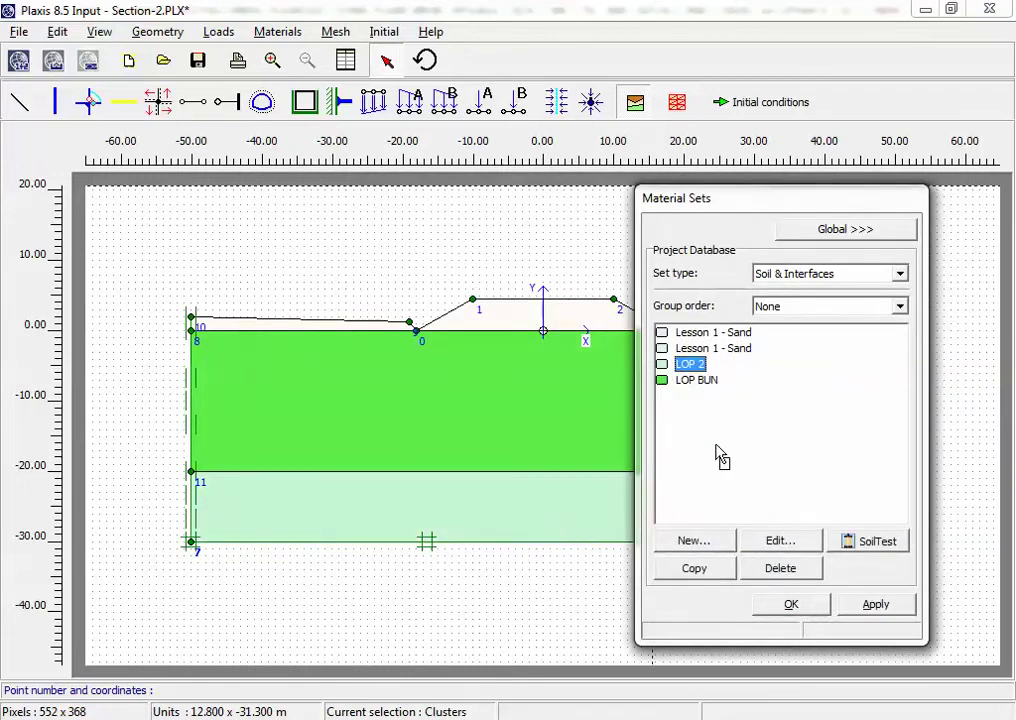
Rename the first Lesson 1 - Sand material set as DAT DAP
left_click(775, 541)
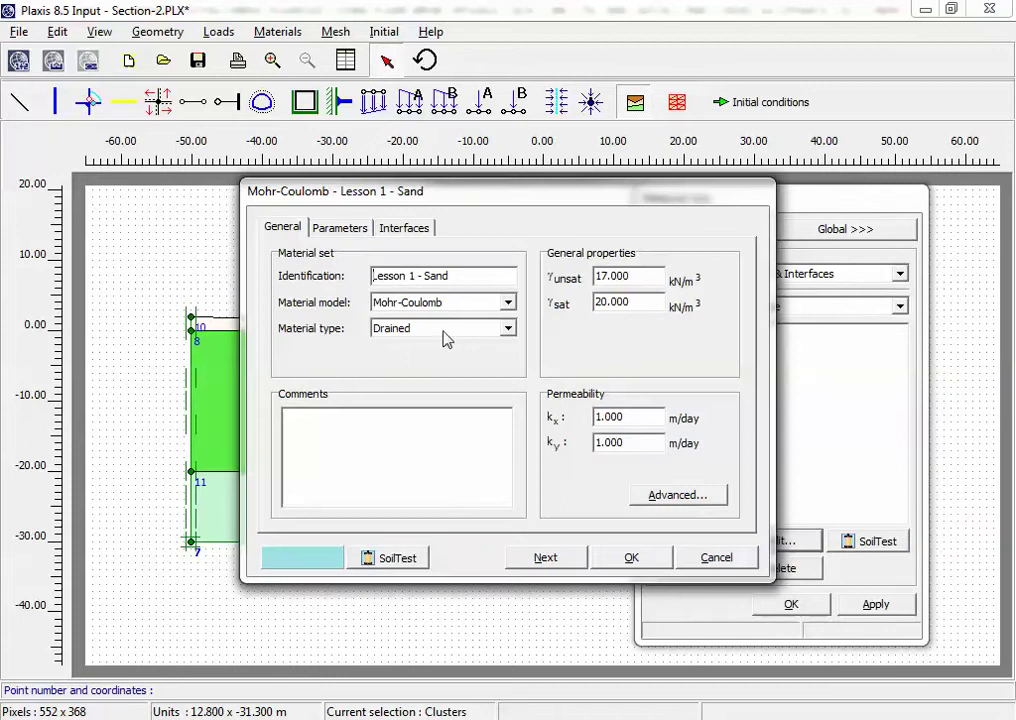
left_click_drag(474, 281, 298, 313)
type("DAT DAP")
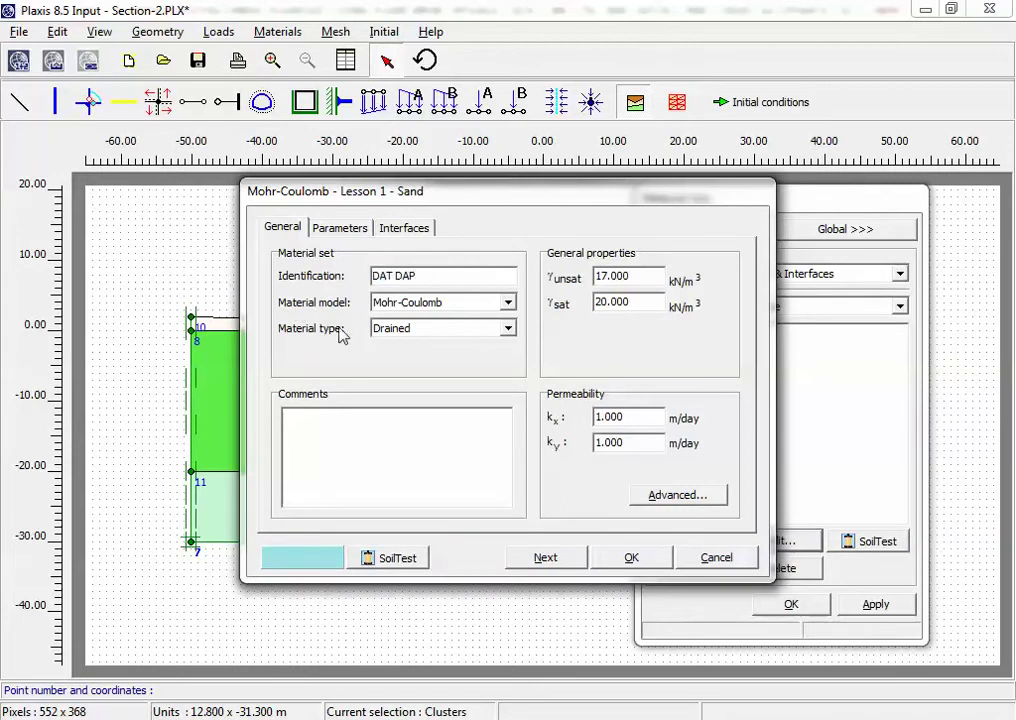
left_click(624, 562)
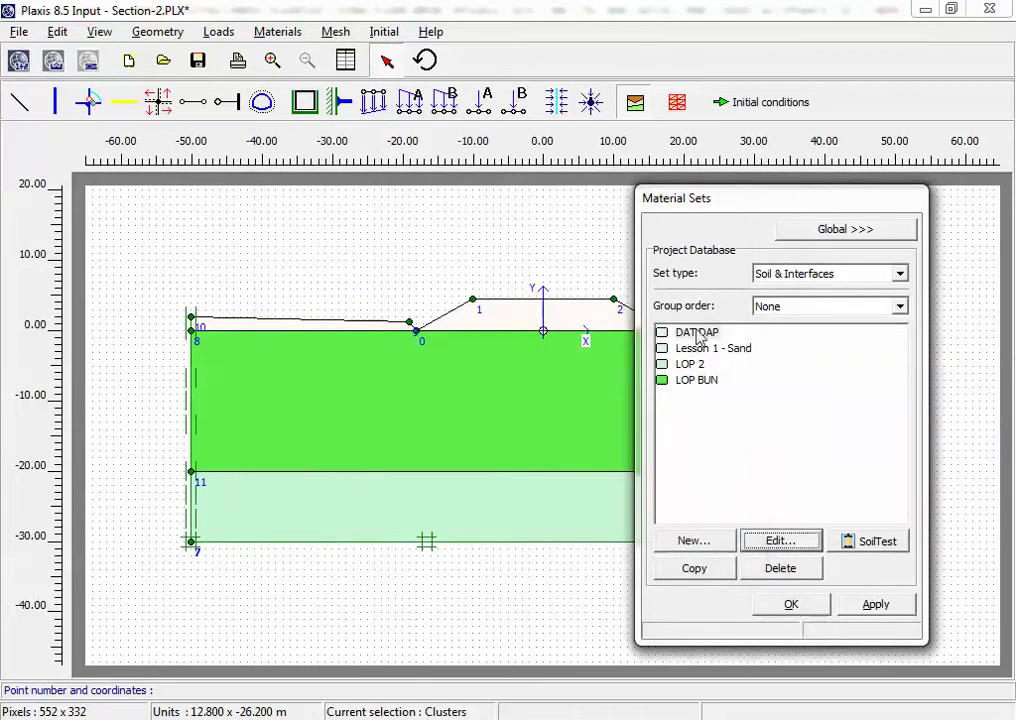
Set the DAT DAP material set's display colour to orange-brown, RGB 197, 142, 22
left_click(697, 338)
left_click(775, 540)
left_click(327, 557)
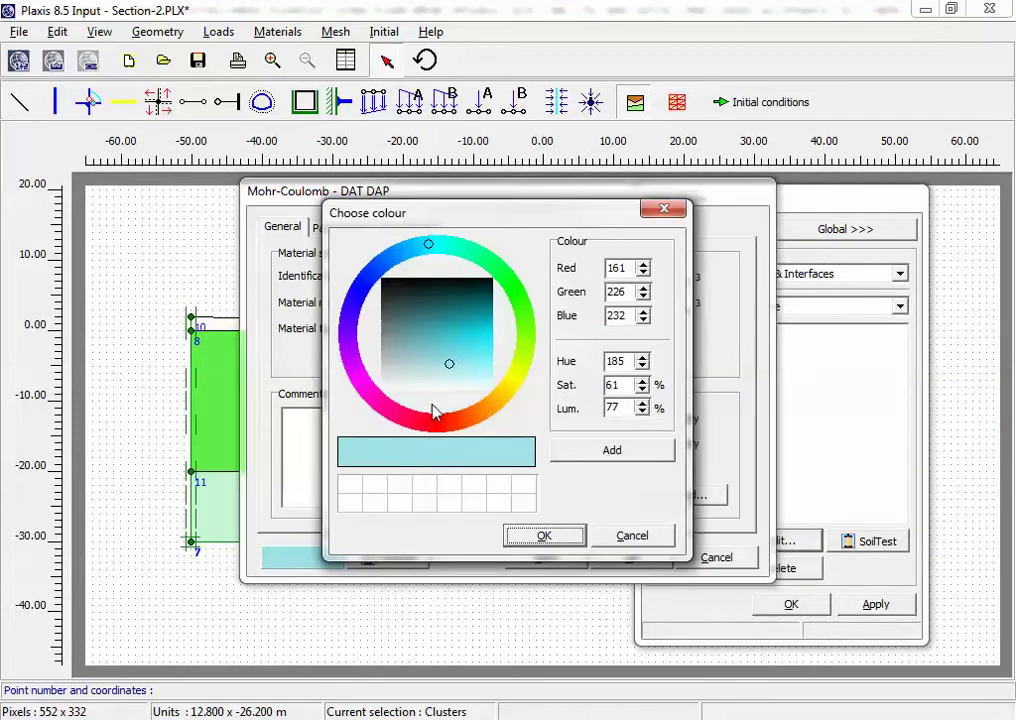
mouse_move(507, 383)
left_mouse_down()
mouse_move(497, 410)
mouse_move(494, 401)
left_mouse_up()
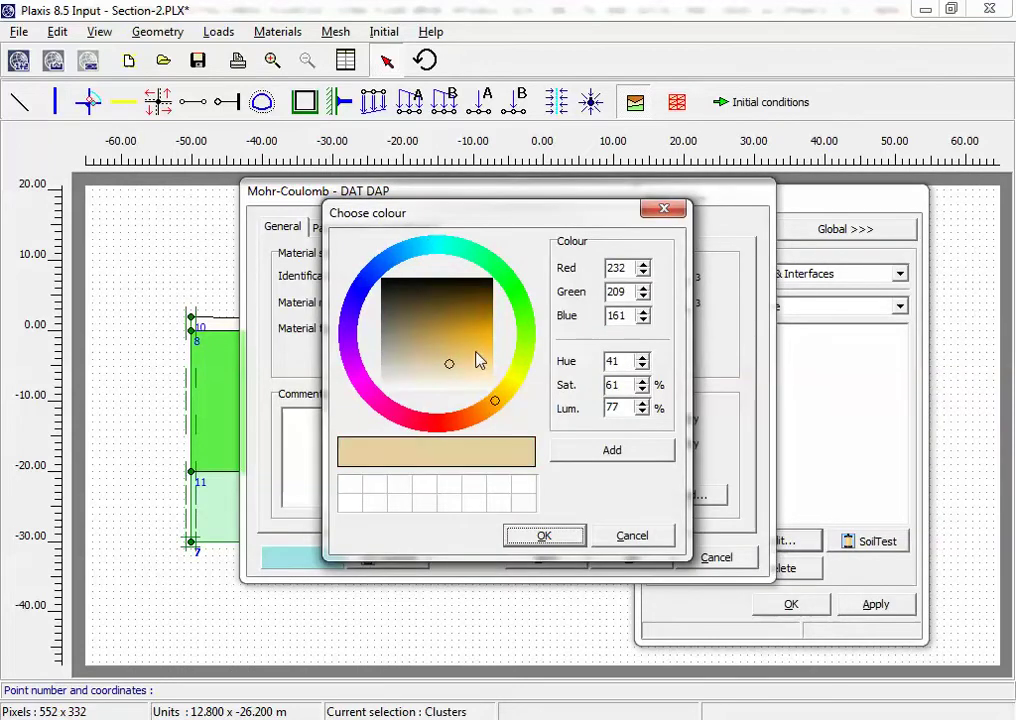
left_click(475, 351)
left_click(470, 325)
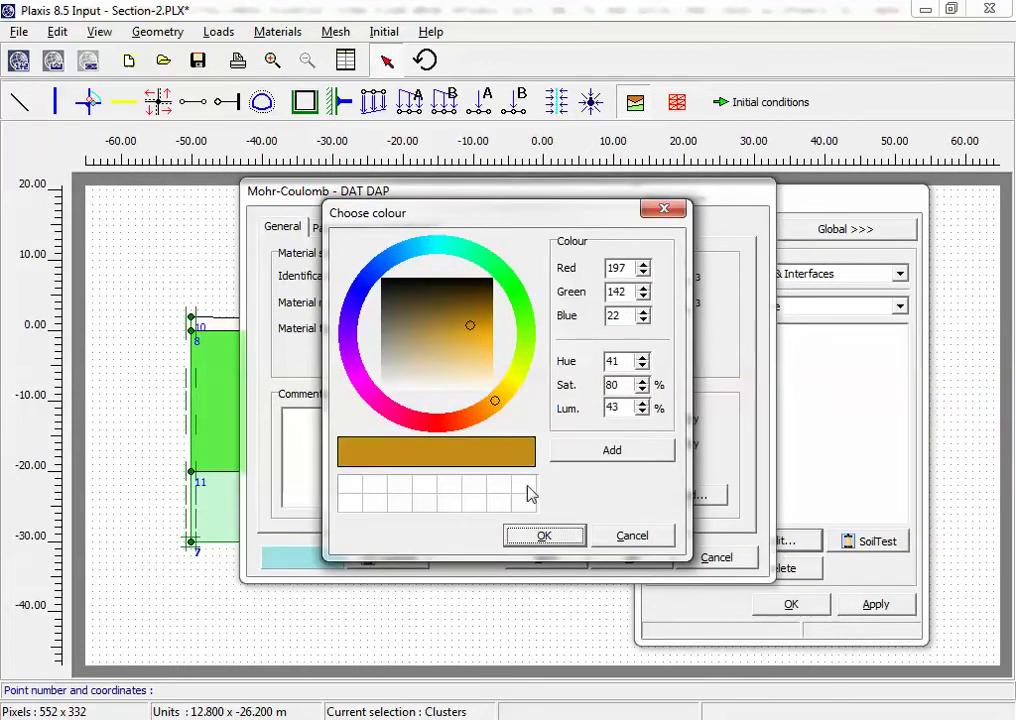
left_click(543, 537)
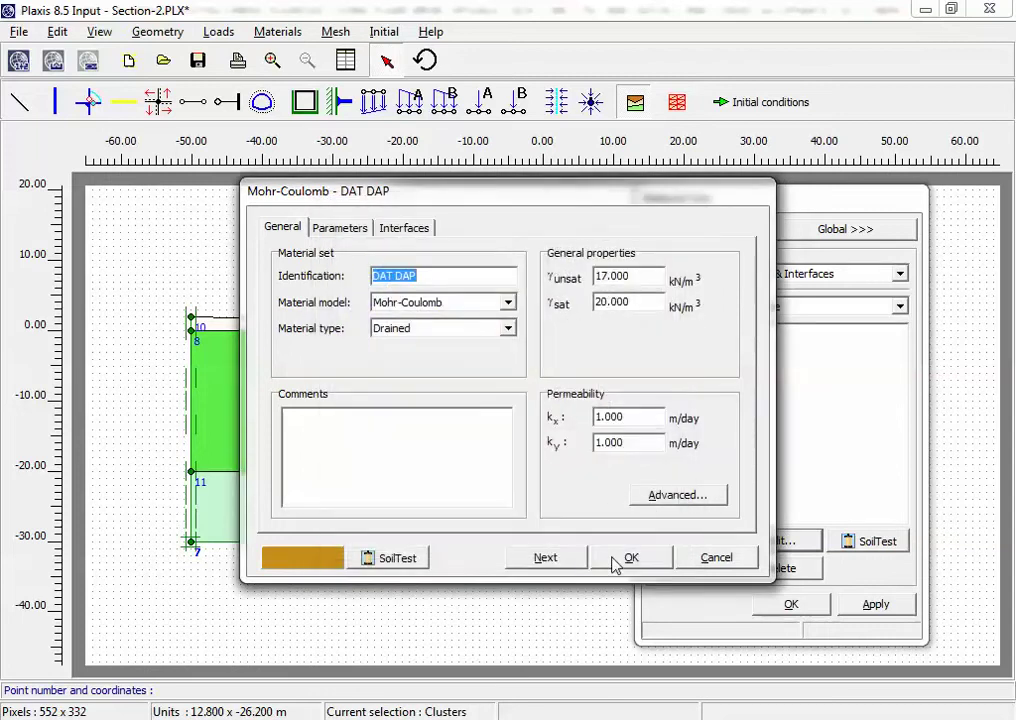
left_click(616, 565)
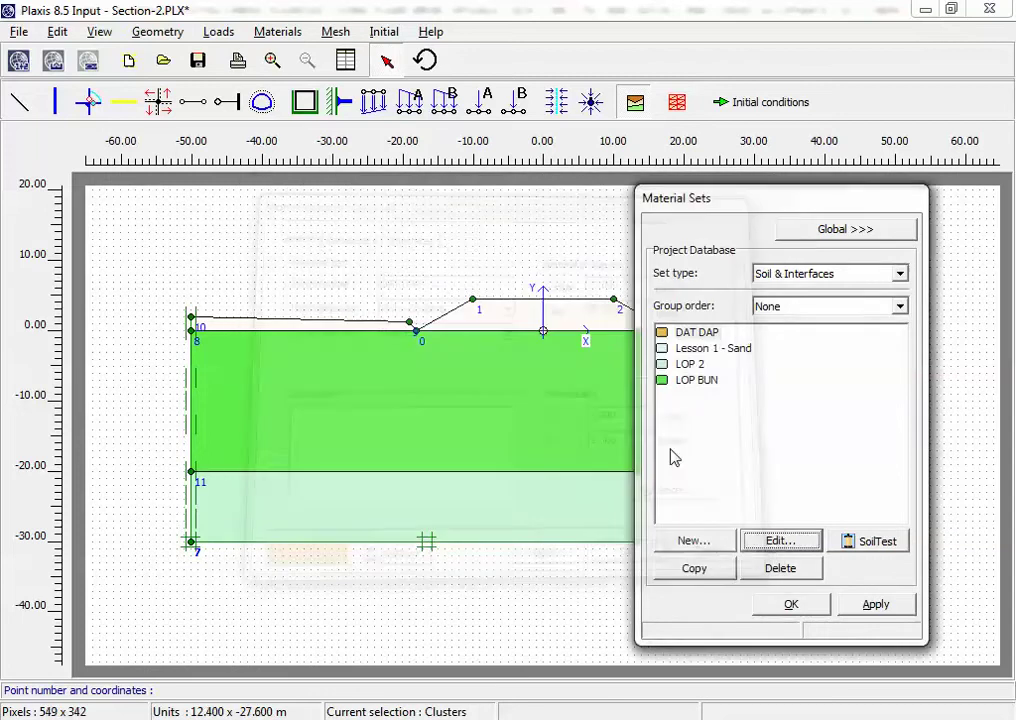
Rename the remaining Lesson 1 - Sand material set as DAP DAP-DHH and change its display colour to blue
left_click(775, 543)
left_click_drag(388, 276, 270, 288)
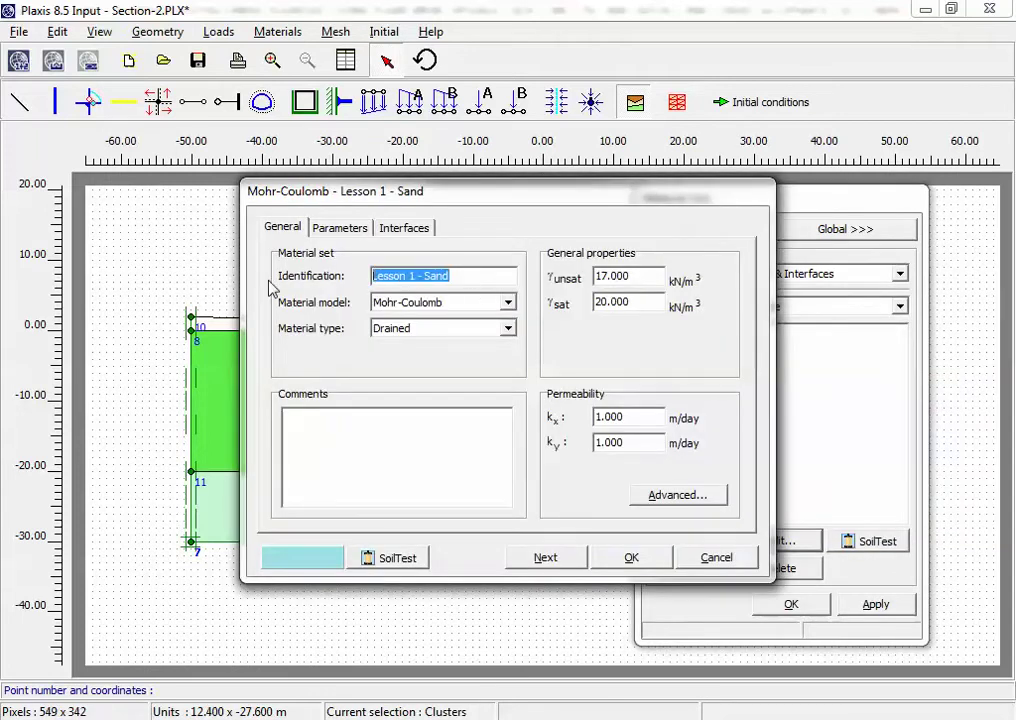
type("DAP DAP-DHH")
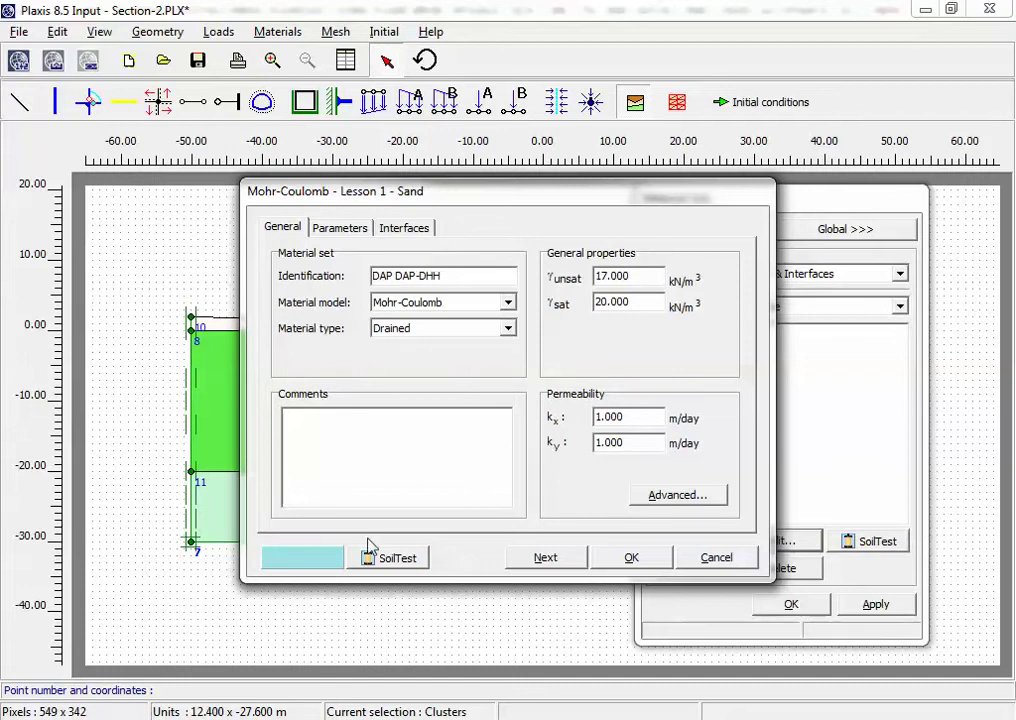
left_click(302, 562)
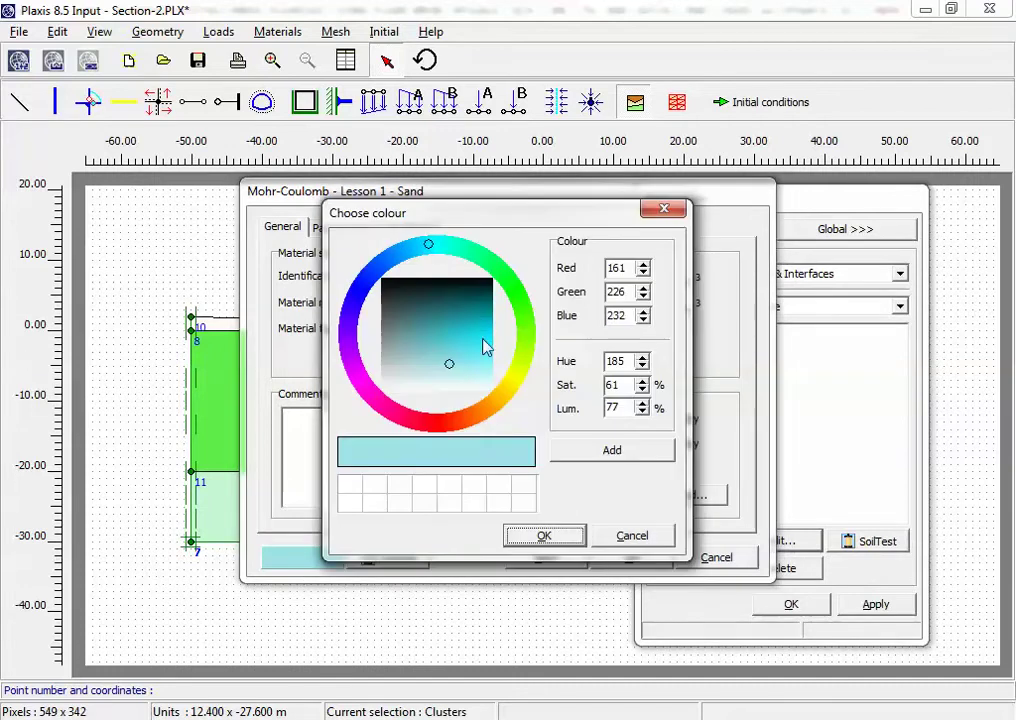
left_click(365, 308)
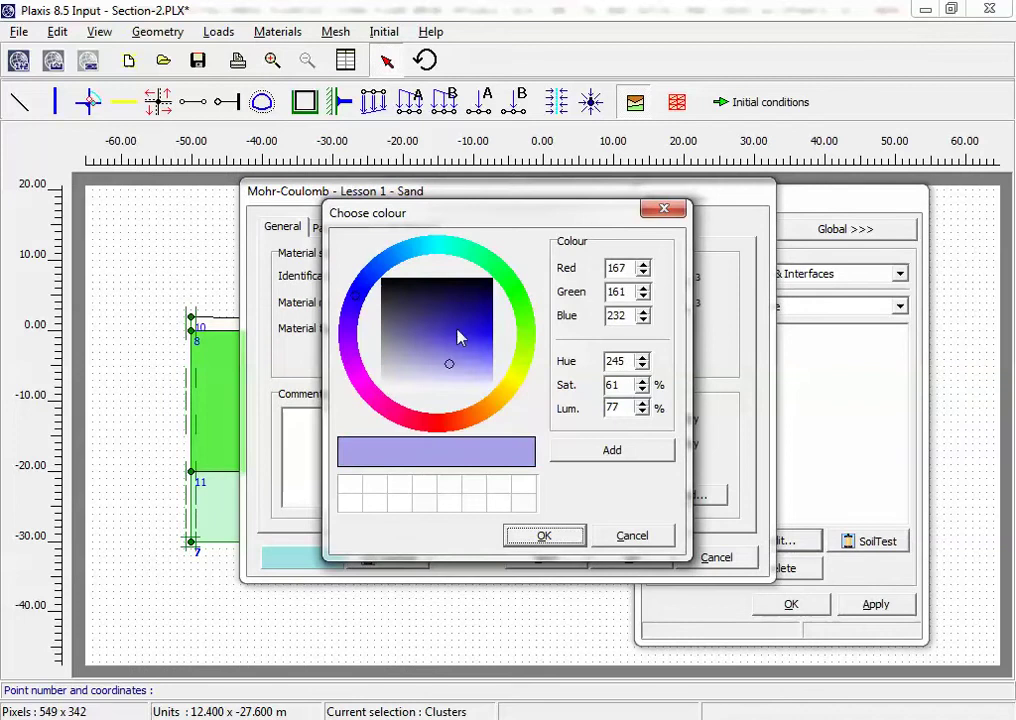
left_click(476, 344)
left_click(544, 535)
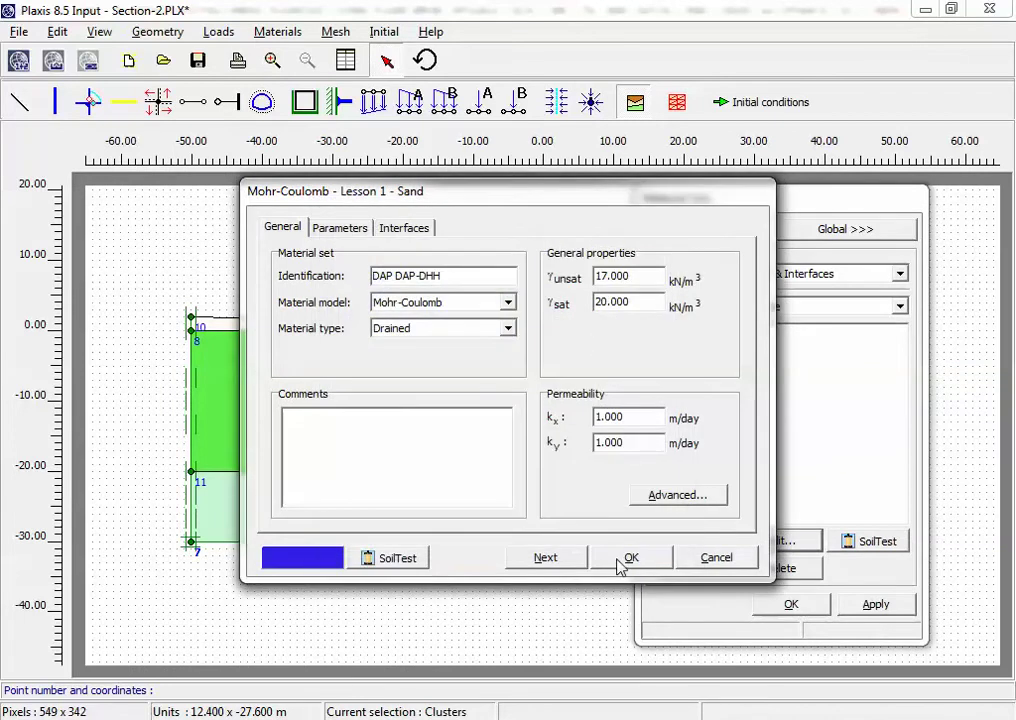
left_click(626, 557)
Assign DAP DAP-DHH to the thin surface layer beside the embankment and DAT DAP to the embankment body, then save the project
left_click_drag(665, 340, 430, 340)
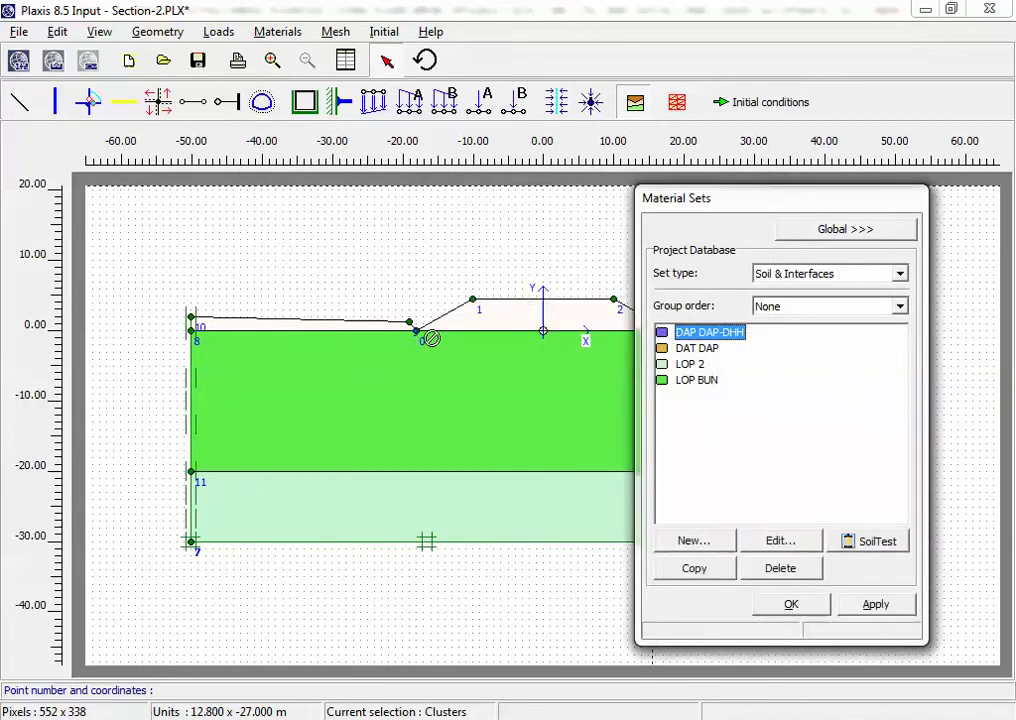
left_click_drag(362, 327, 363, 325)
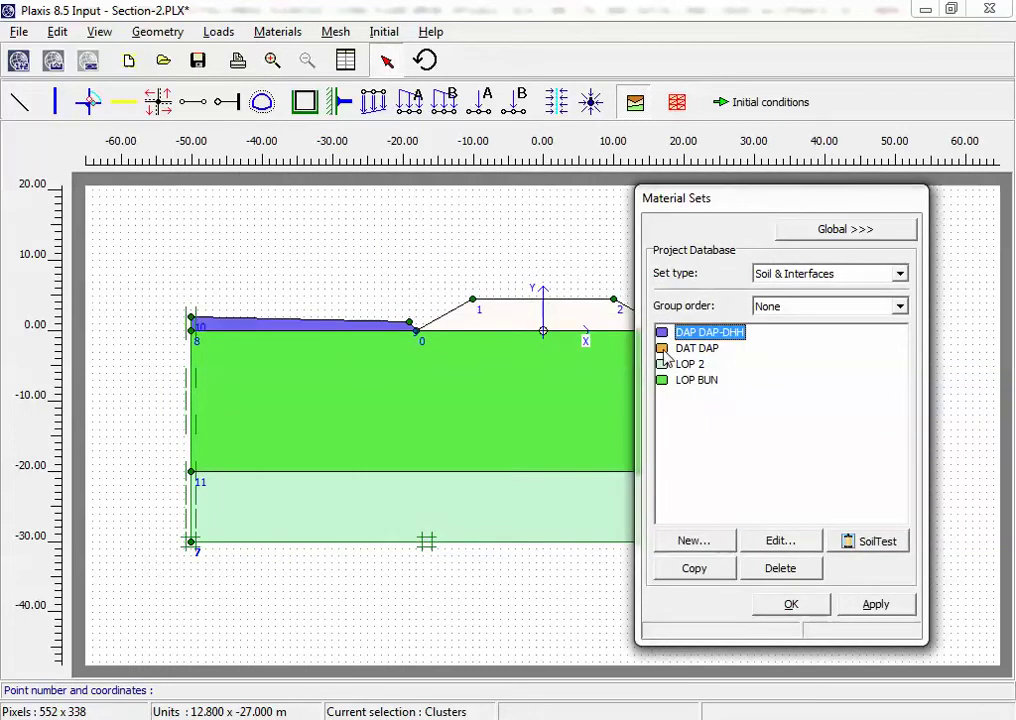
left_click_drag(665, 348, 578, 325)
left_click(787, 605)
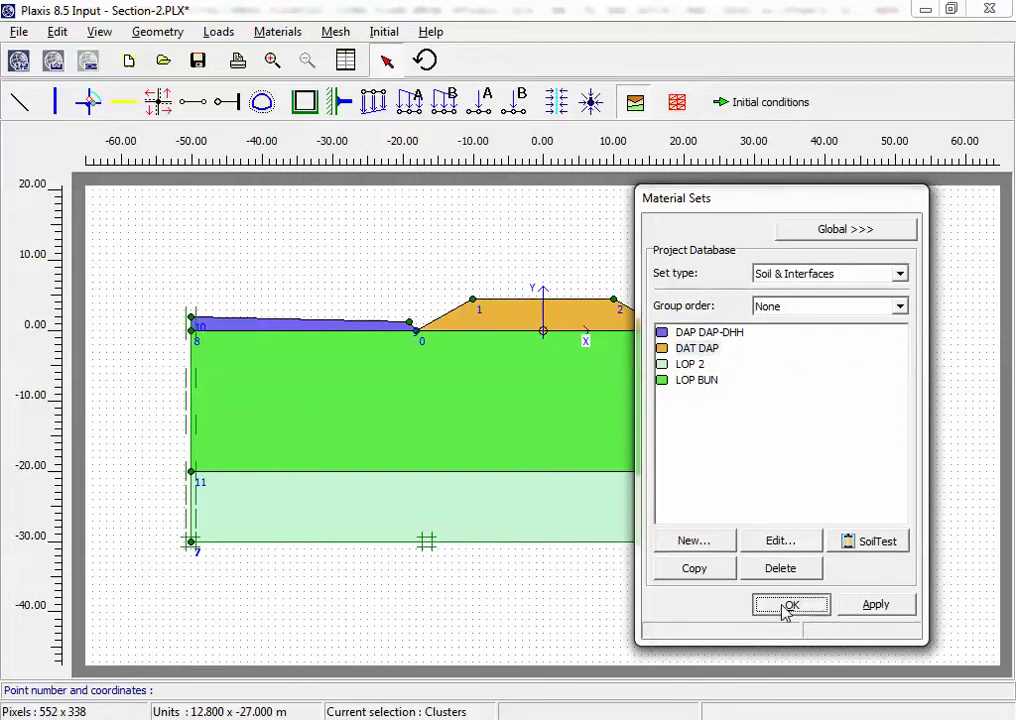
left_click(198, 62)
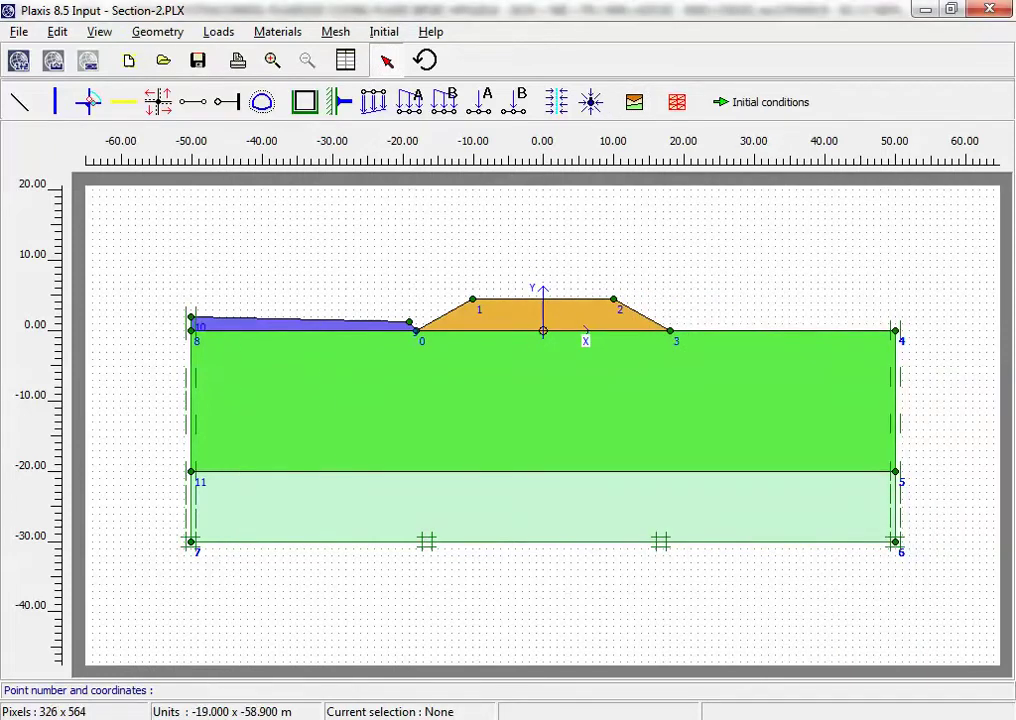
Switch to AutoCAD and examine the elevation marks at the base of the embankment in the cross-section above section TD3
key("alt+Tab")
scroll(297, 279, "down", 3)
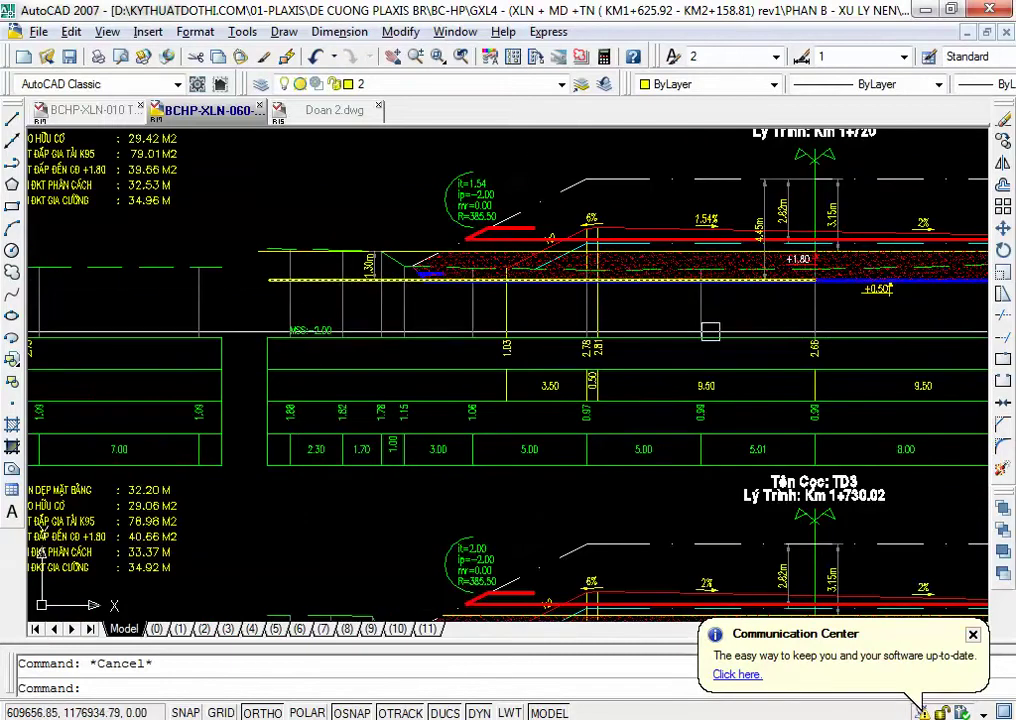
scroll(444, 333, "up", 5)
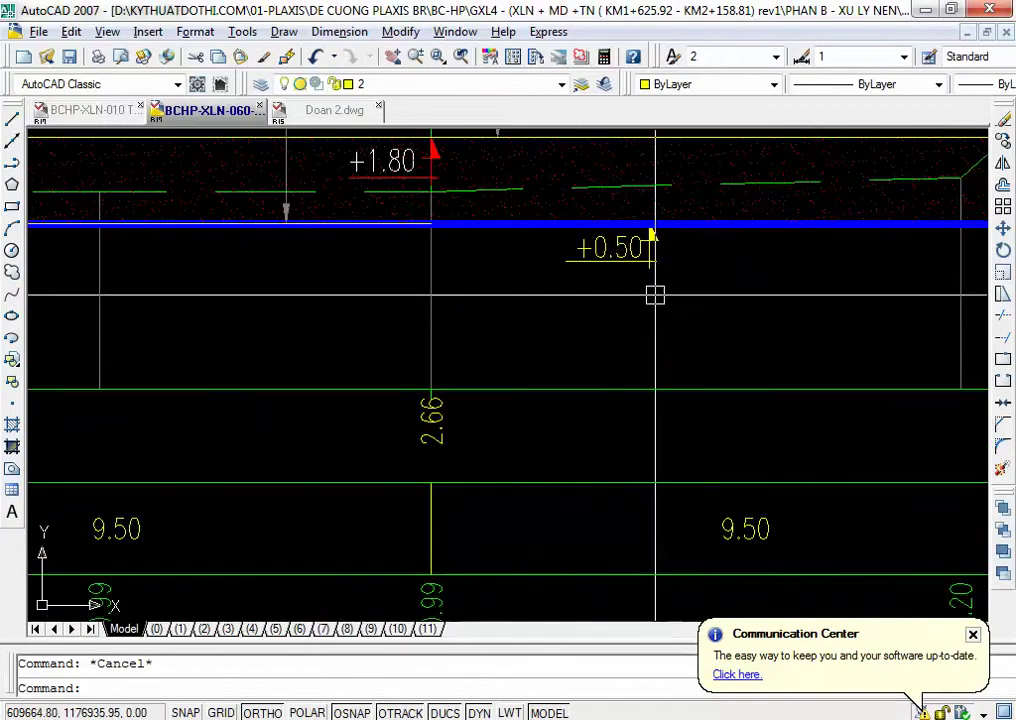
scroll(482, 304, "down", 2)
scroll(634, 310, "down", 1)
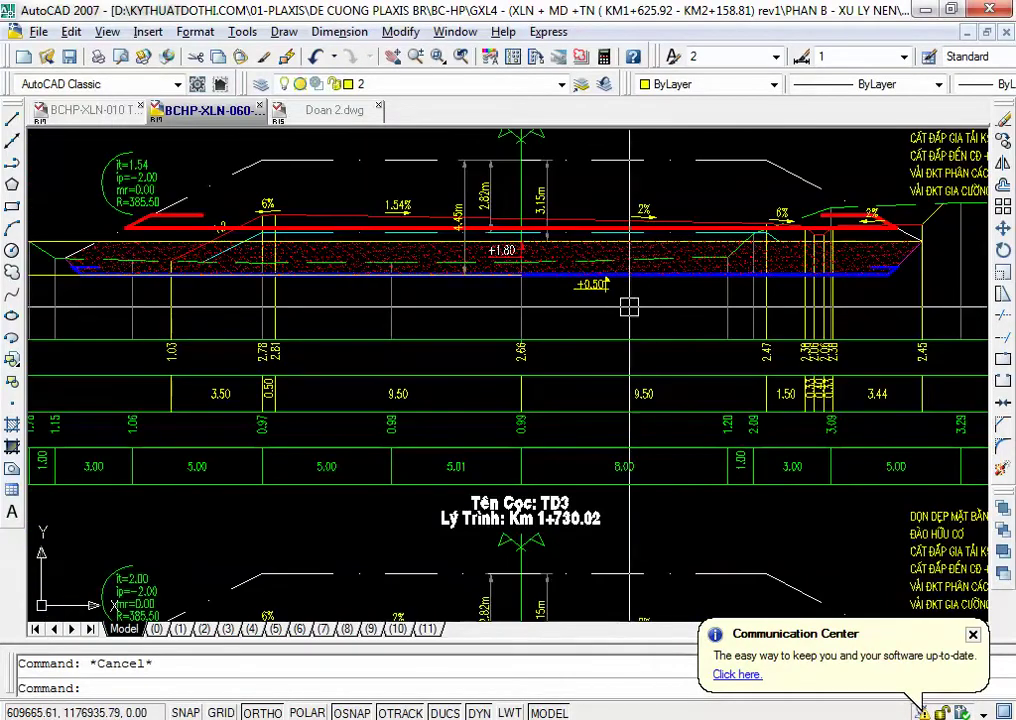
scroll(616, 290, "up", 2)
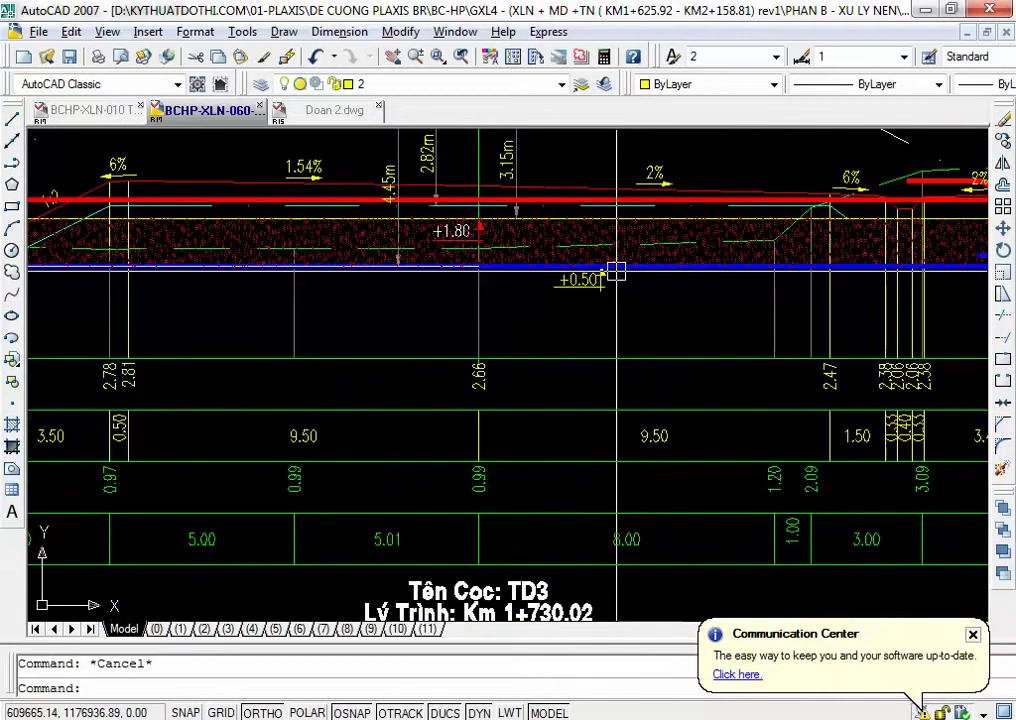
Examine the sloped edge and base of the excavation in the AutoCAD 1+720 cross-section, comparing it with the embankment base in the Plaxis model
mouse_move(616, 271)
left_mouse_down()
mouse_move(330, 372)
mouse_move(578, 386)
mouse_move(524, 385)
mouse_move(661, 378)
mouse_move(603, 370)
left_mouse_up()
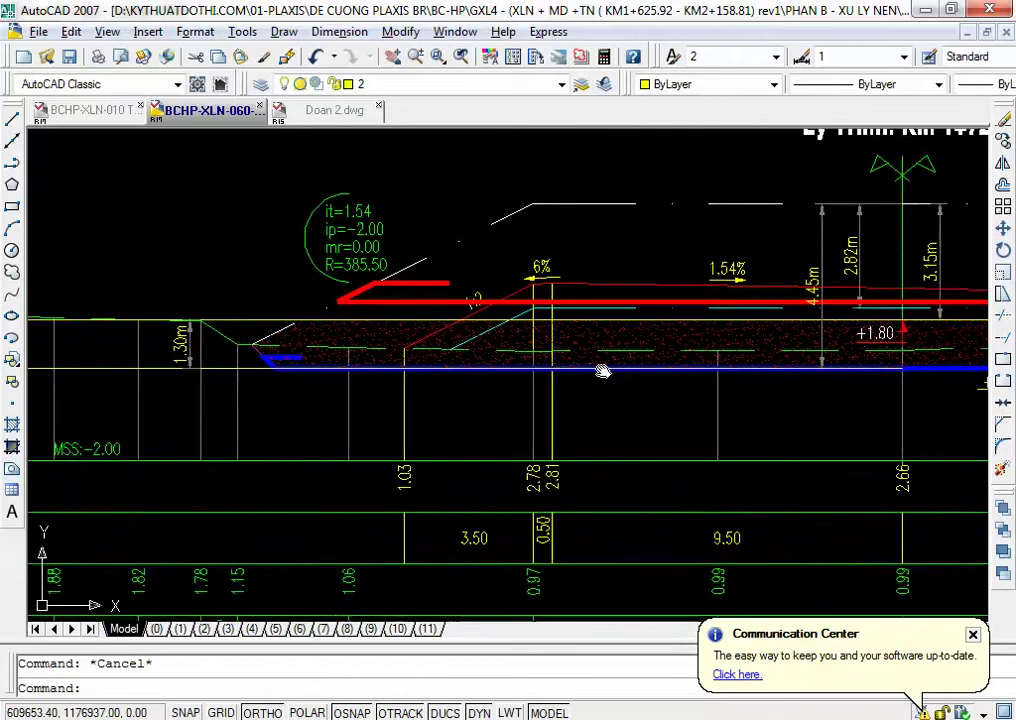
scroll(404, 325, "up", 6)
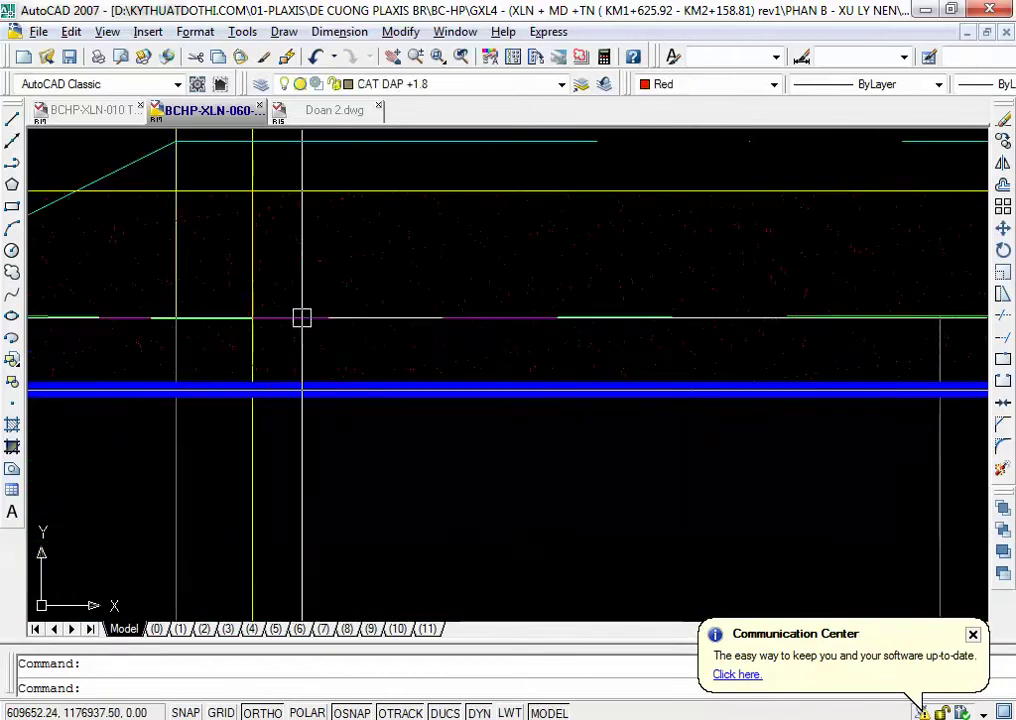
scroll(420, 355, "down", 6)
key("Escape")
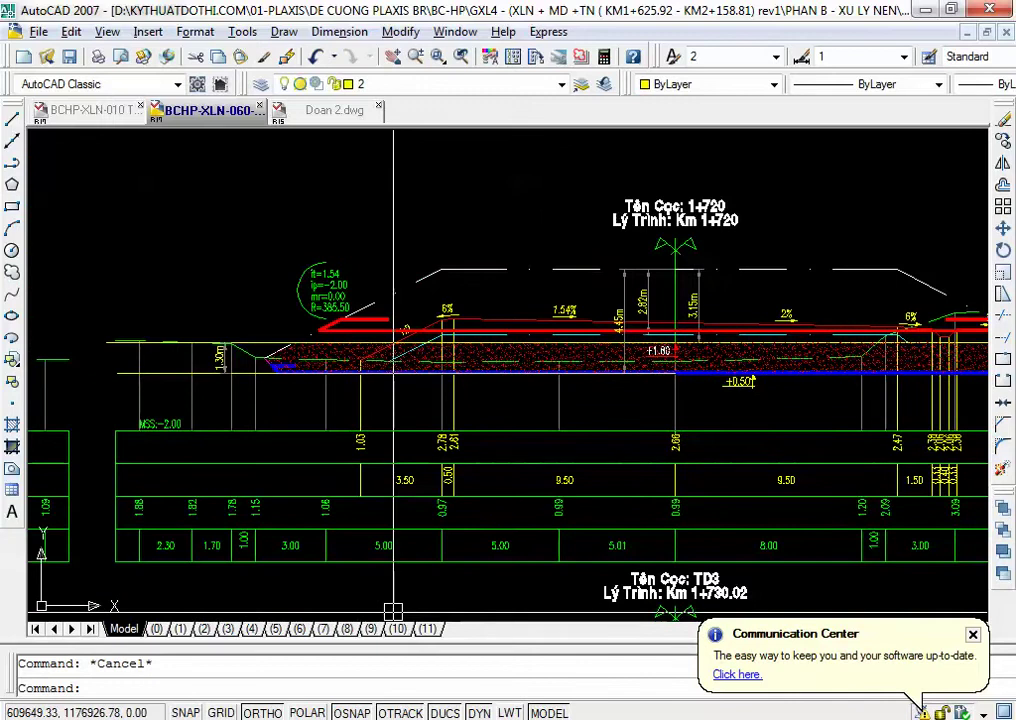
left_click(386, 676)
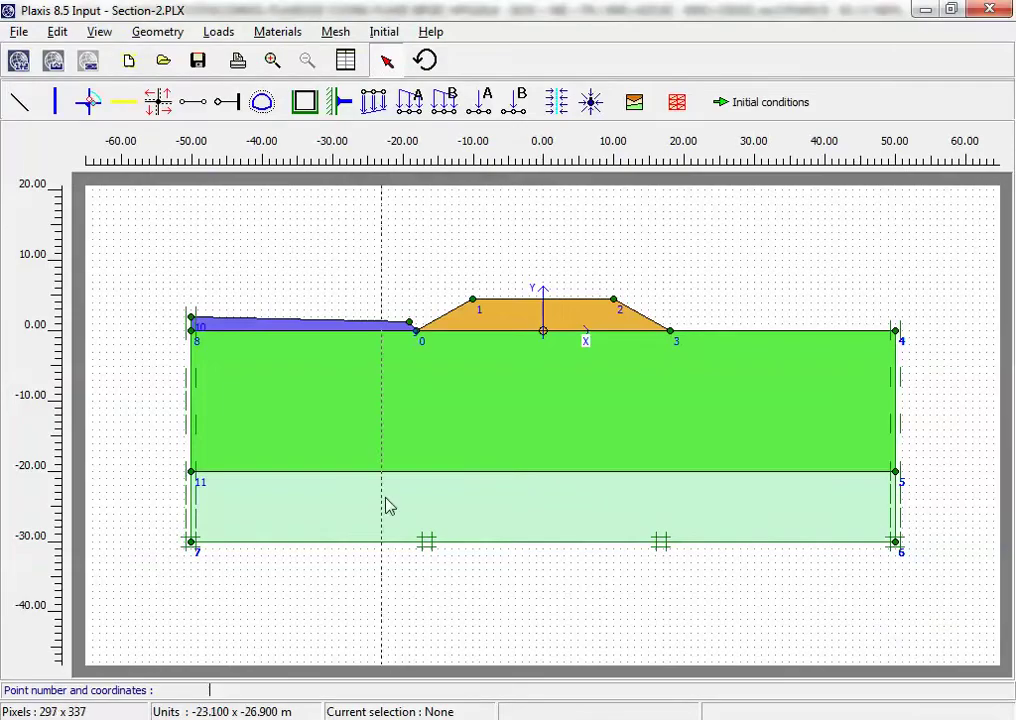
left_click(274, 62)
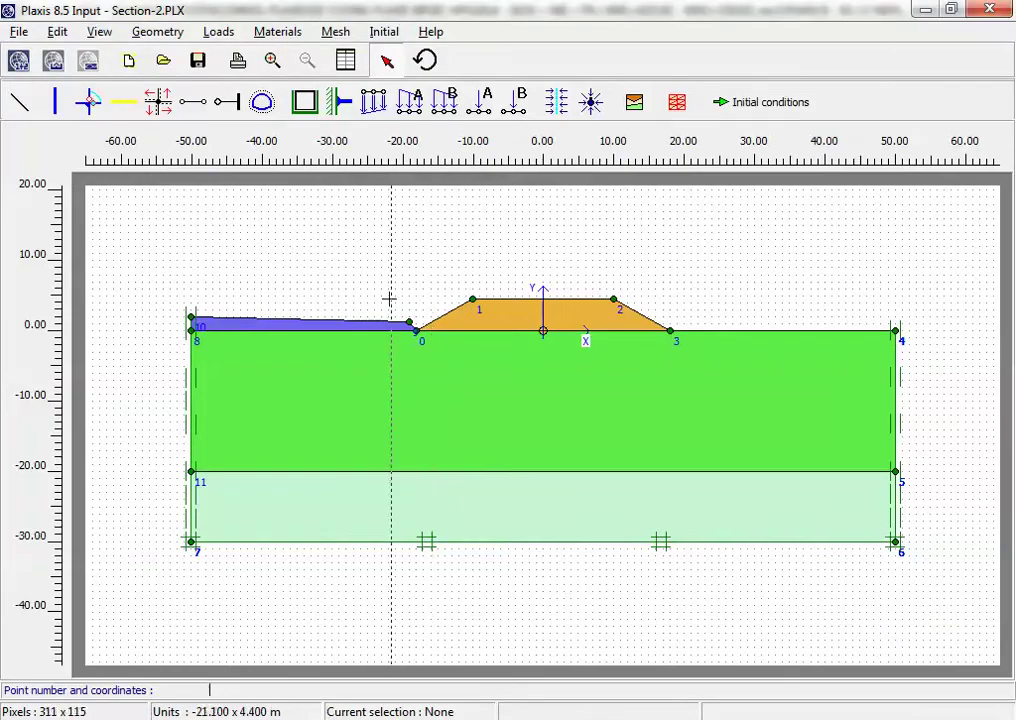
left_click_drag(390, 297, 723, 365)
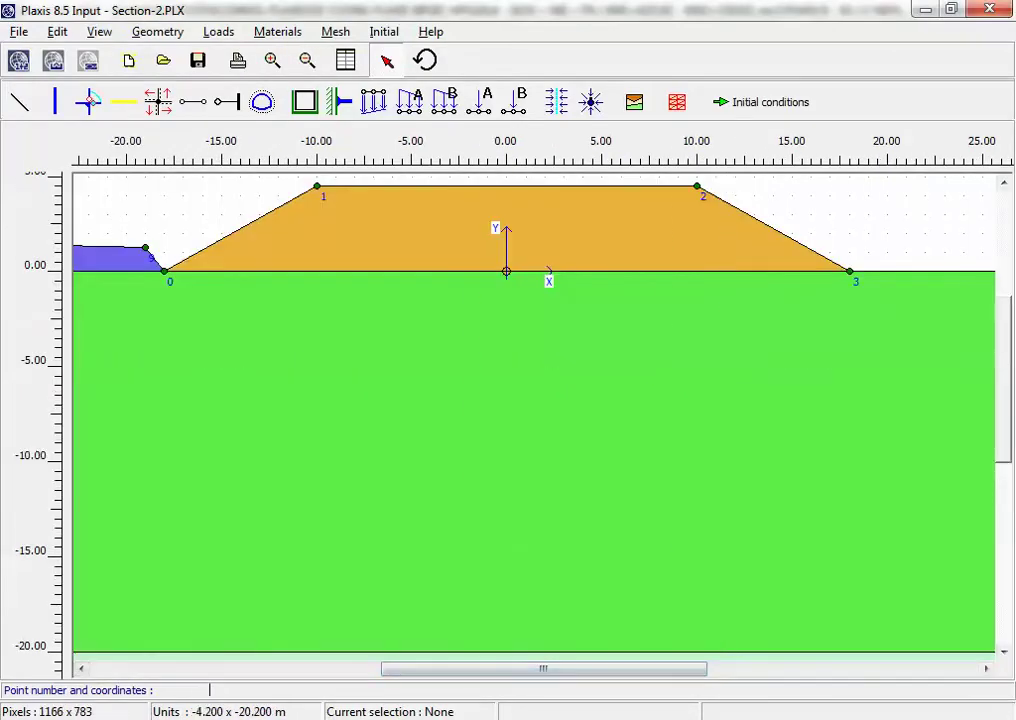
key("alt+Tab")
scroll(258, 408, "up", 4)
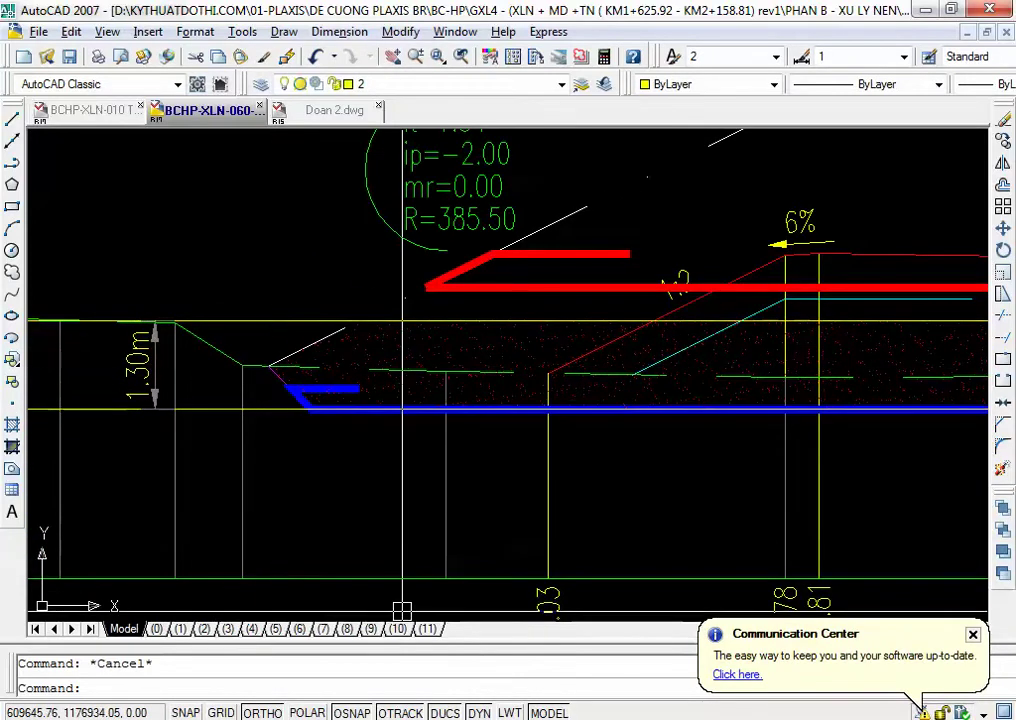
In Plaxis, draw a trench outline about 1.4 m deep beneath the embankment between its two toes, with base corners about x = -16.4 and 16.1, and save
key("alt+Tab")
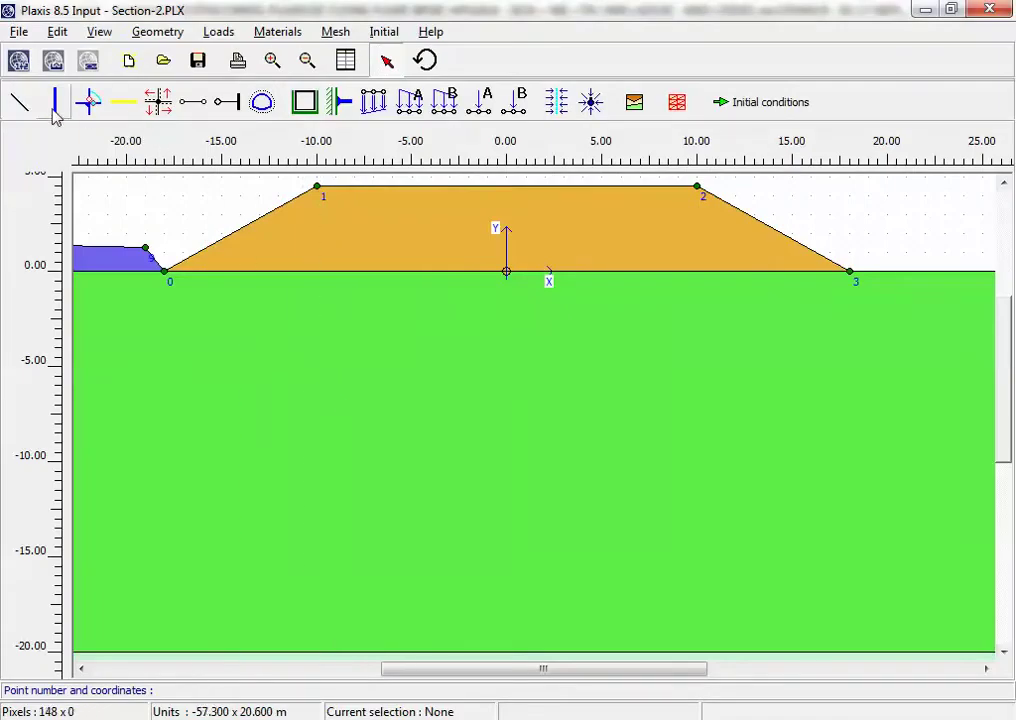
left_click(20, 102)
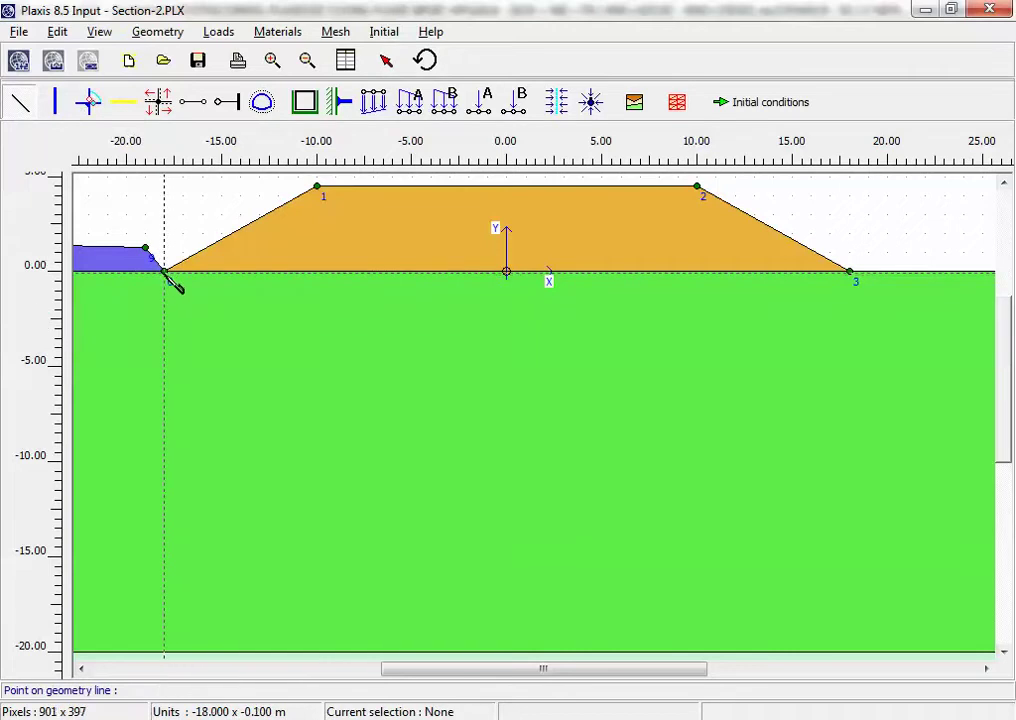
left_click(165, 272)
left_click(195, 298)
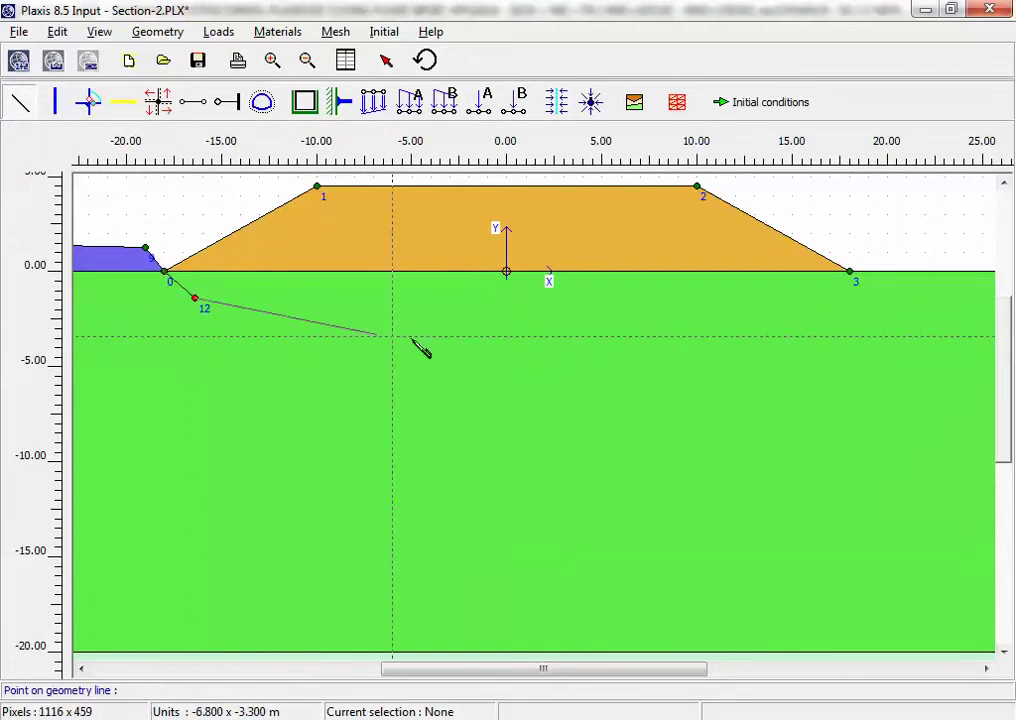
left_click(813, 298)
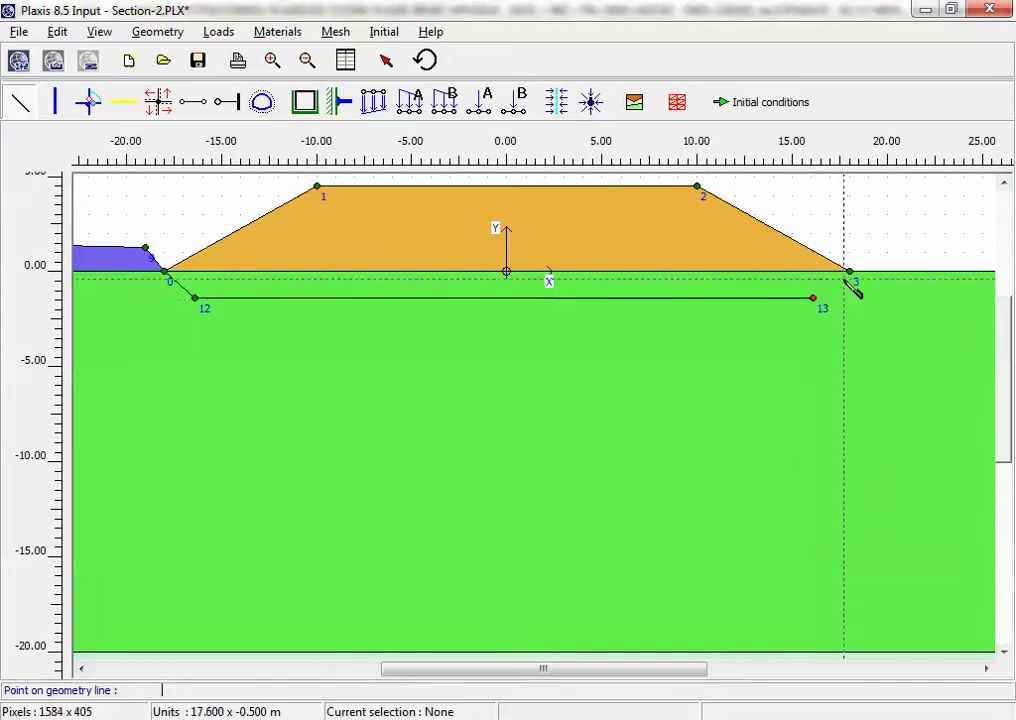
left_click(850, 272)
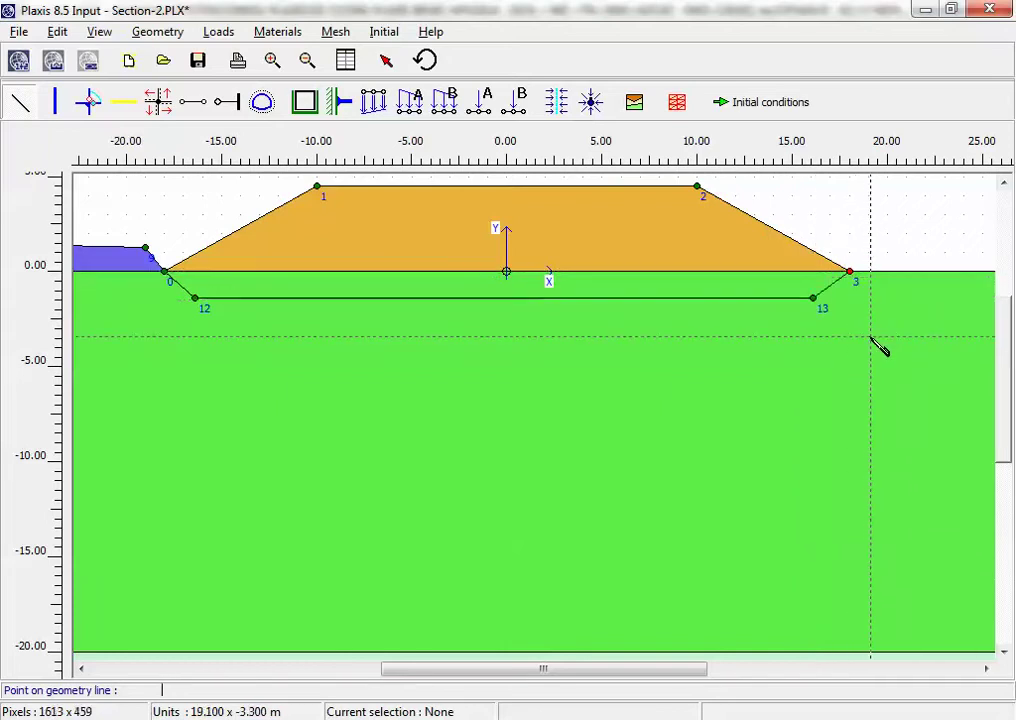
left_click(195, 66)
Set the Y coordinates of the two embankment crest points, 1 and 2, to 3.6 m in the coordinate table
left_click(308, 62)
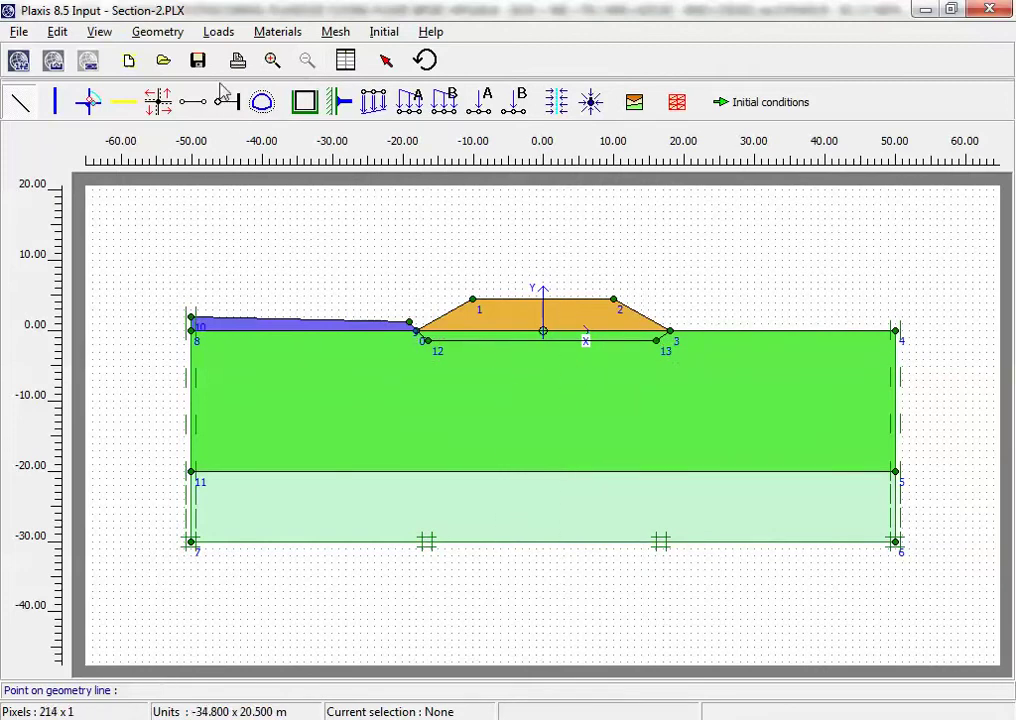
left_click(272, 61)
left_click_drag(375, 256, 730, 381)
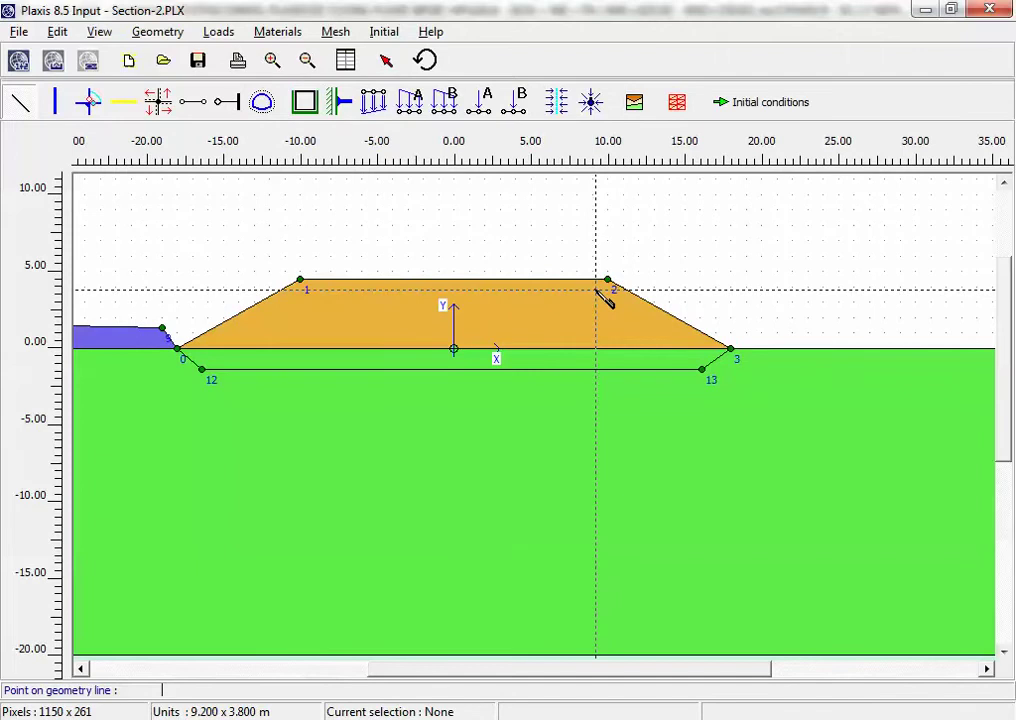
left_click(347, 66)
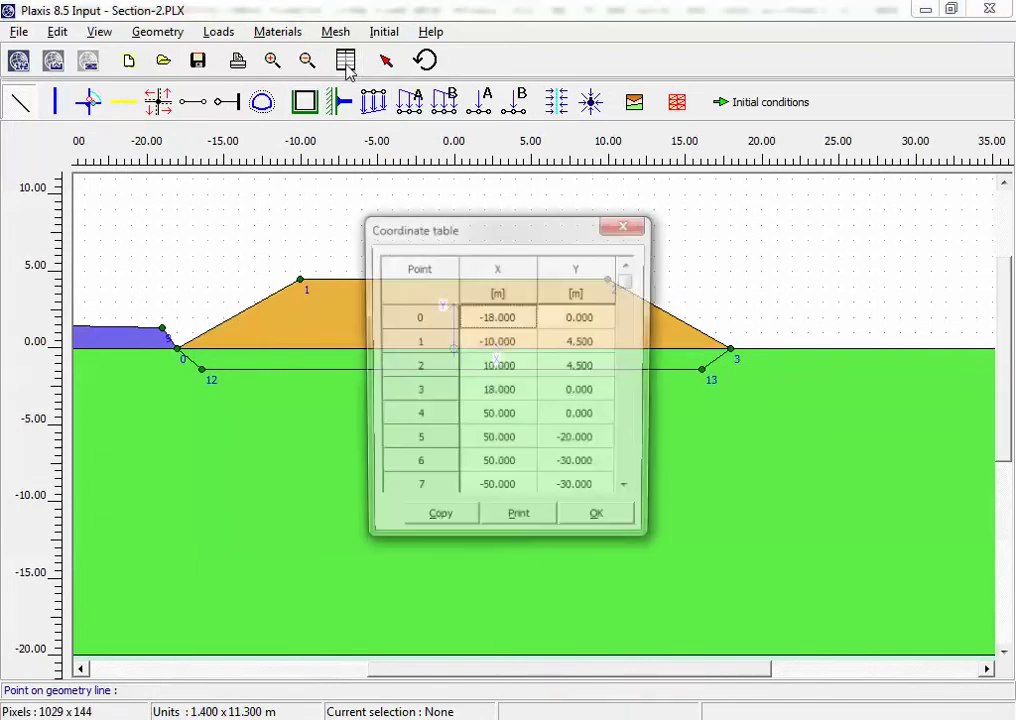
left_click(586, 345)
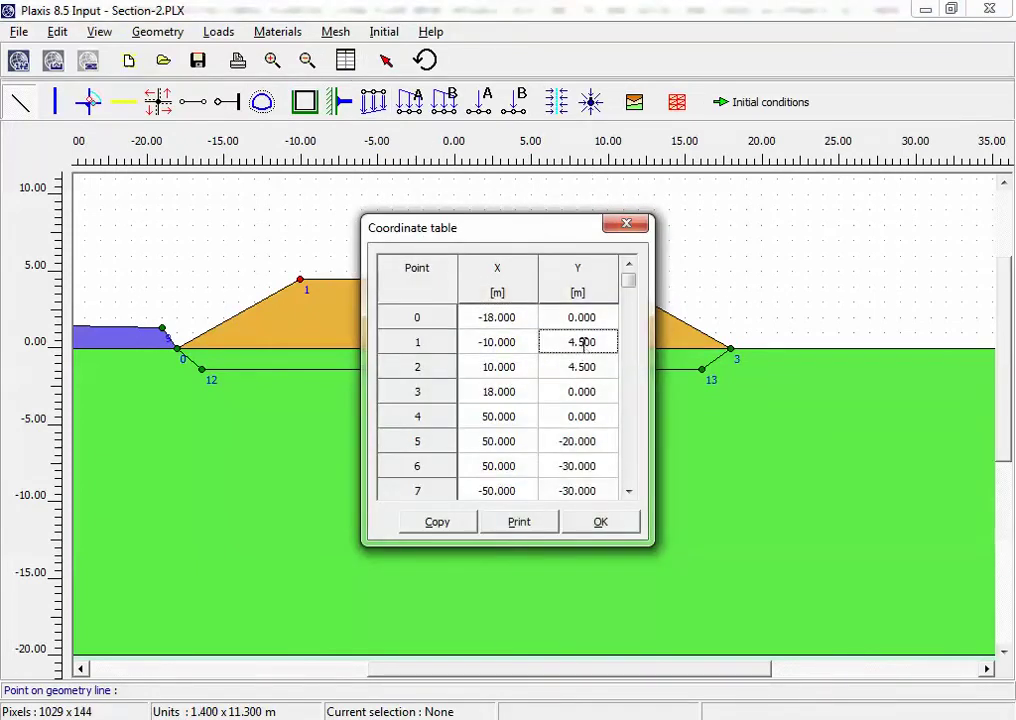
type("3.6")
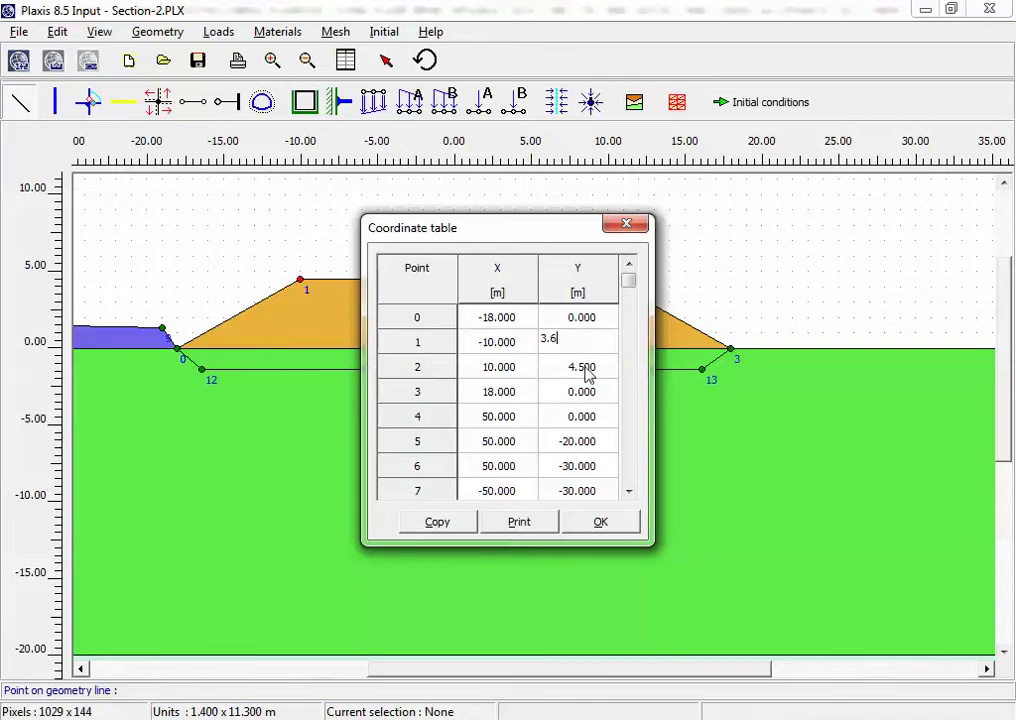
left_click(586, 370)
type("3.")
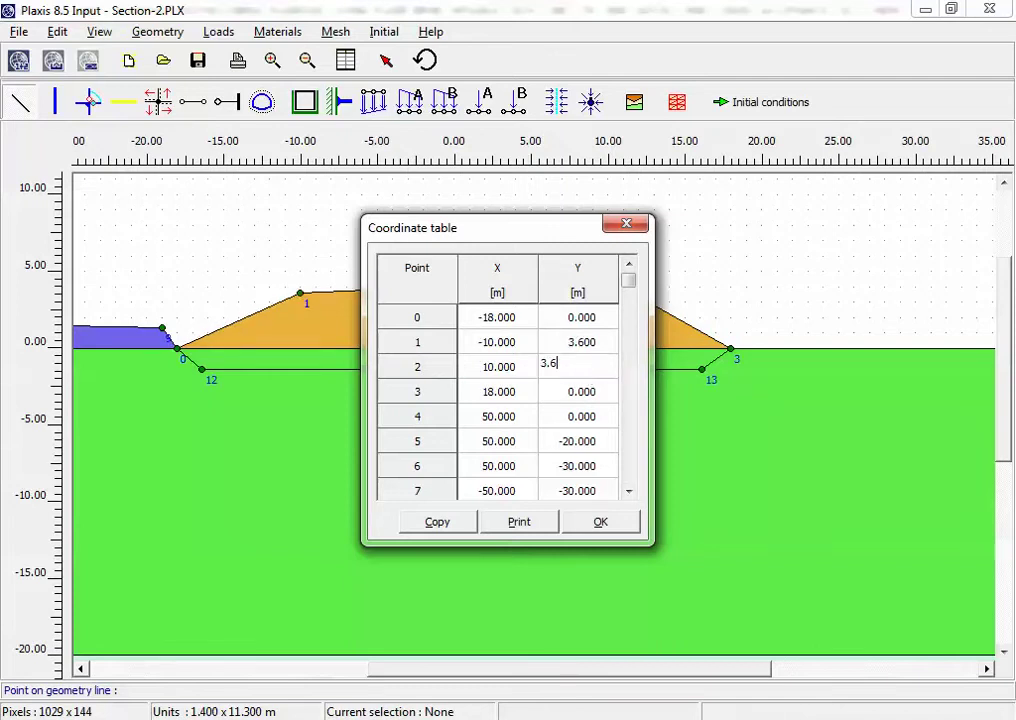
type("6")
left_click(600, 522)
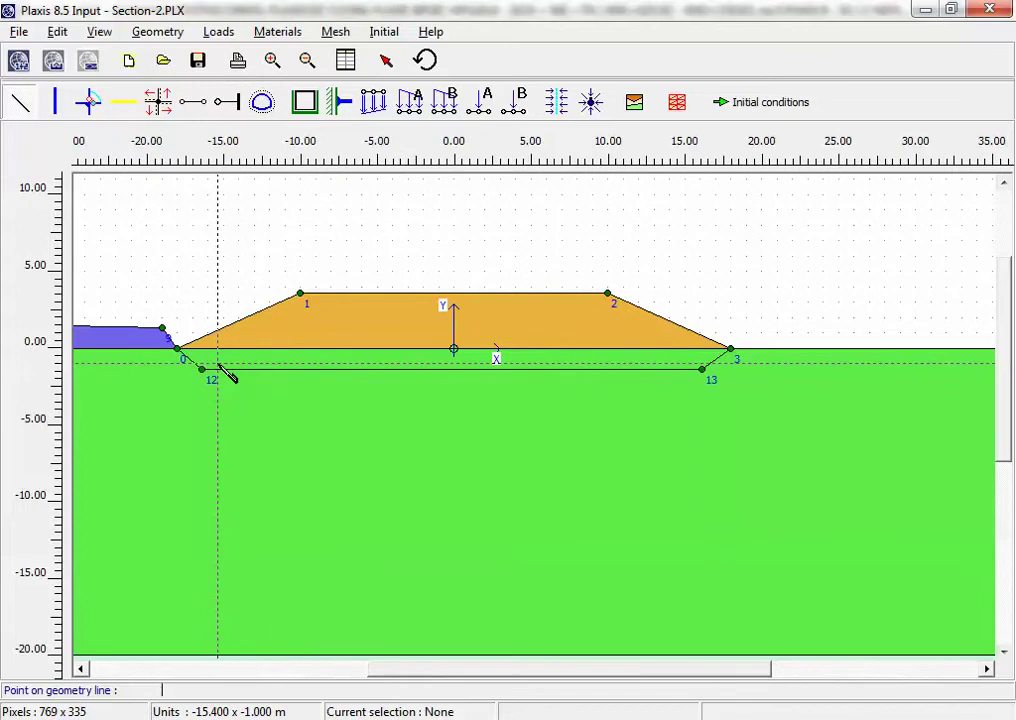
Draw three vertical drains from the trench base down to the -20 m layer boundary, at about x = -14.5, -12.1 and -9.6 m
left_click(307, 61)
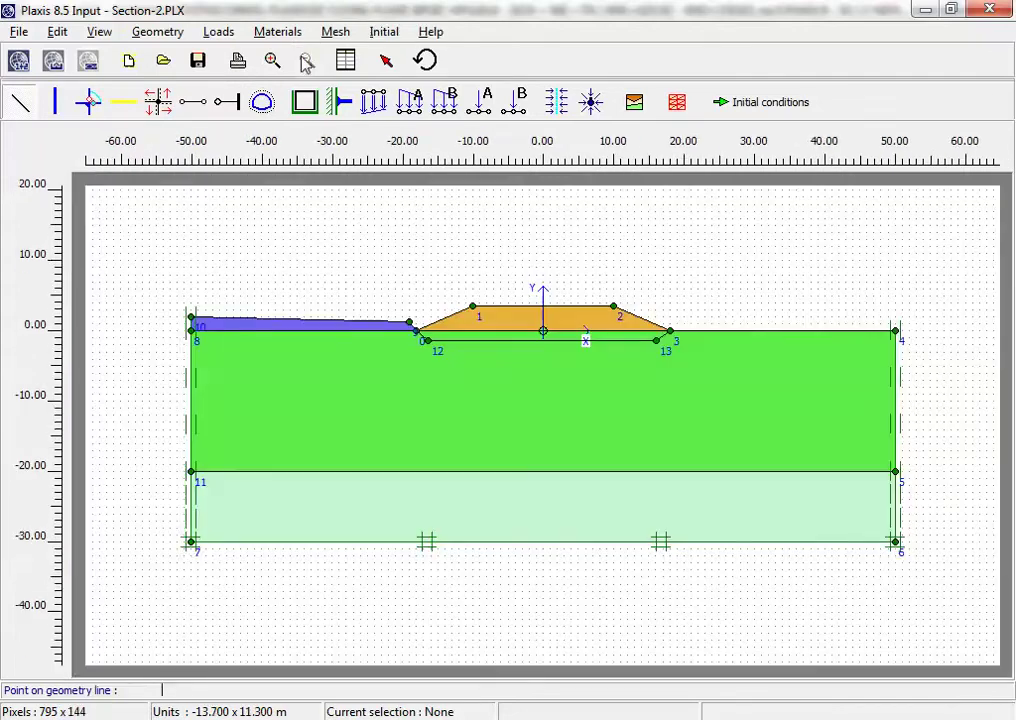
left_click(272, 62)
left_click_drag(397, 308, 722, 503)
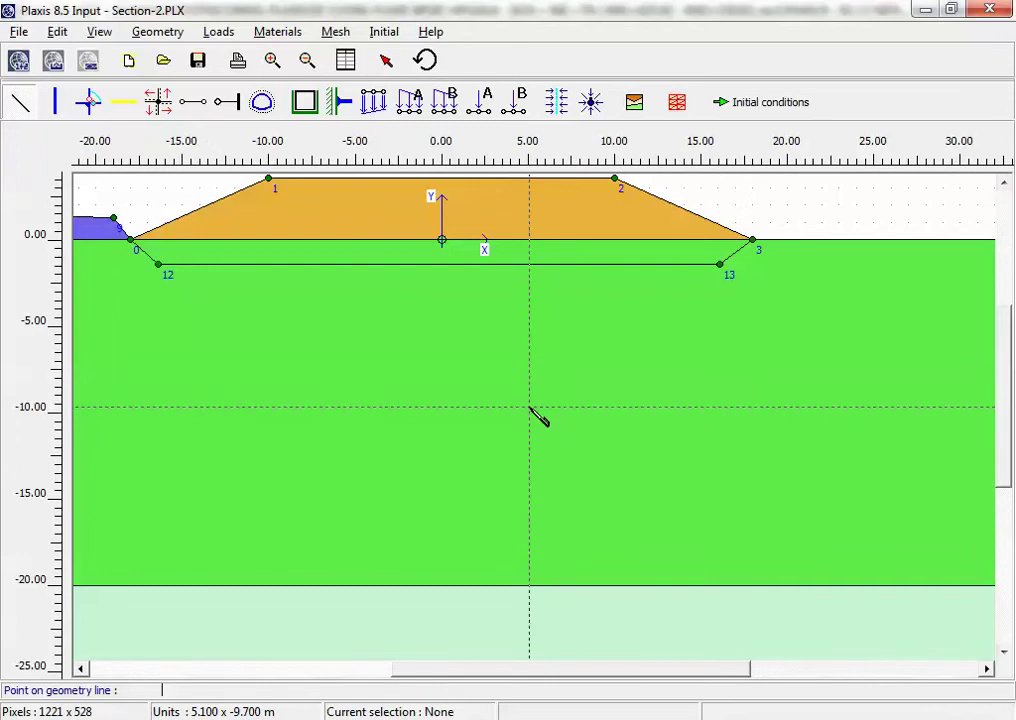
left_click(557, 102)
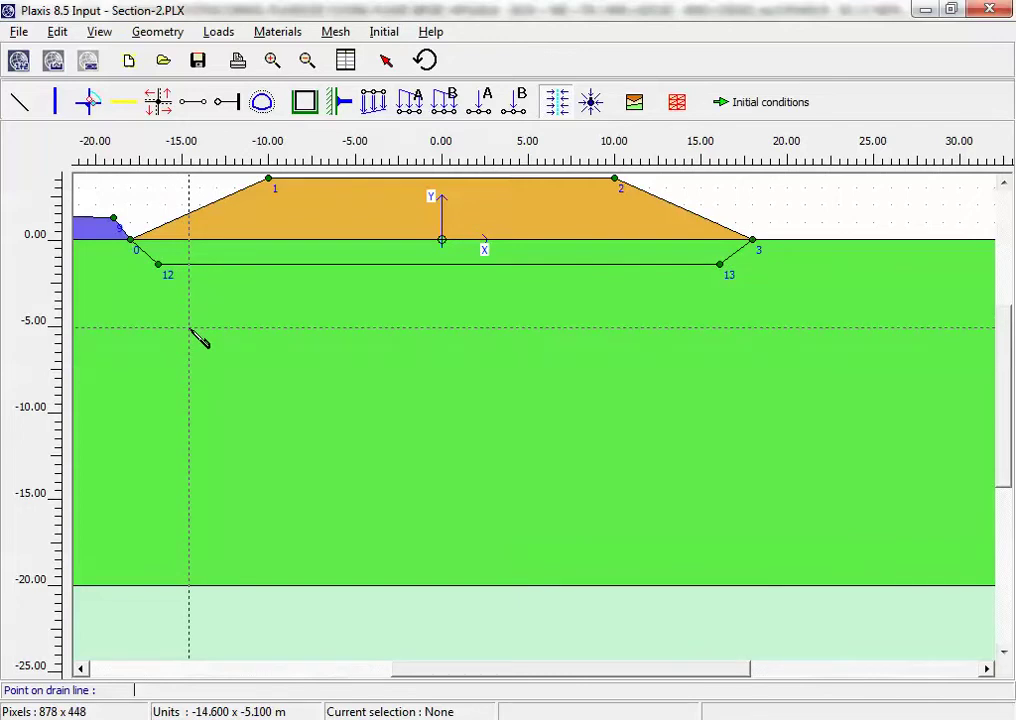
left_click(191, 264)
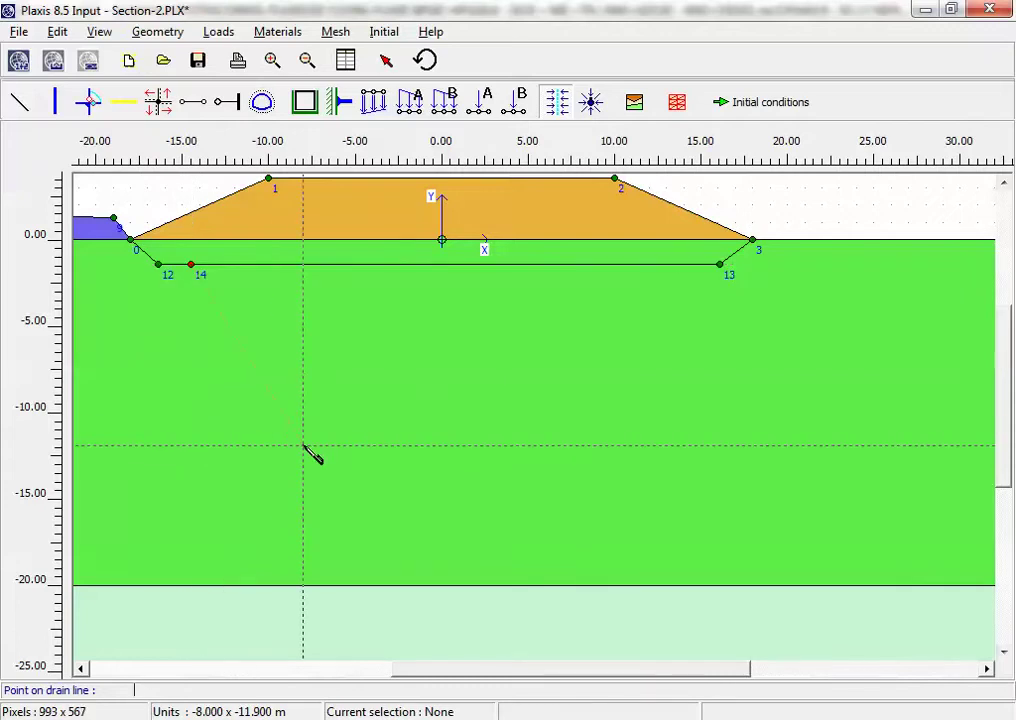
double_click(191, 586)
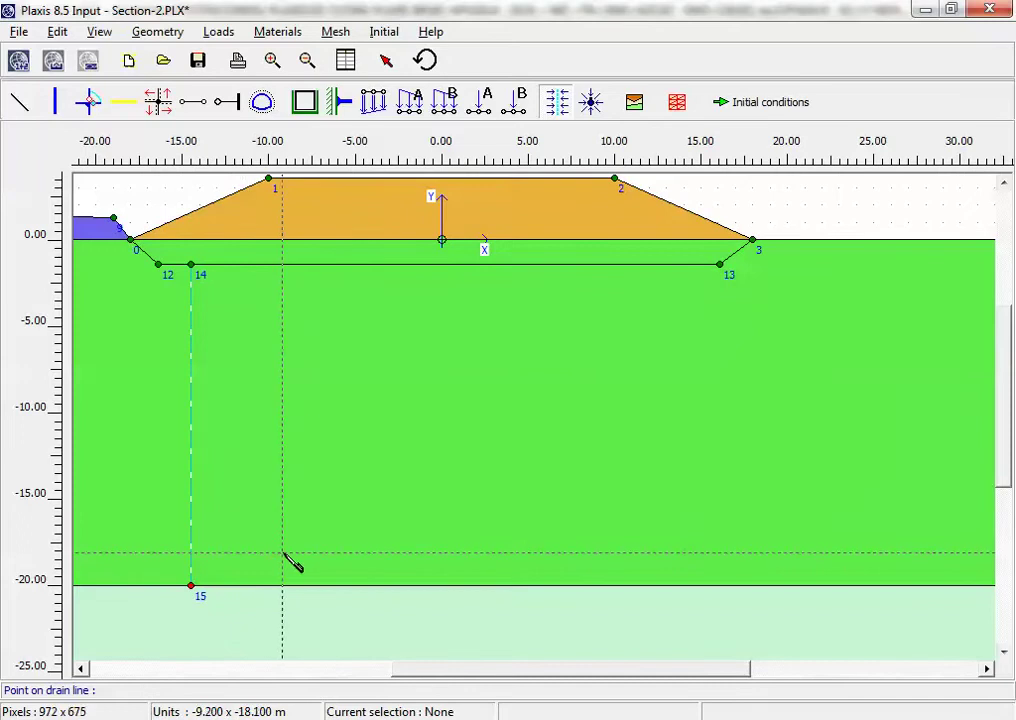
left_click(233, 265)
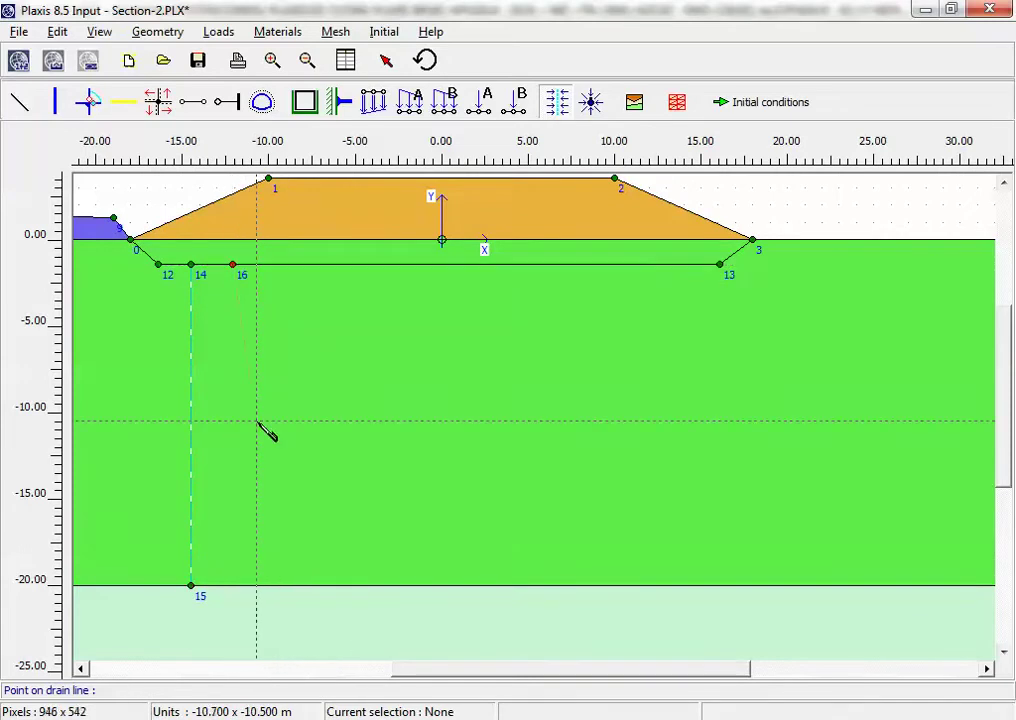
double_click(232, 586)
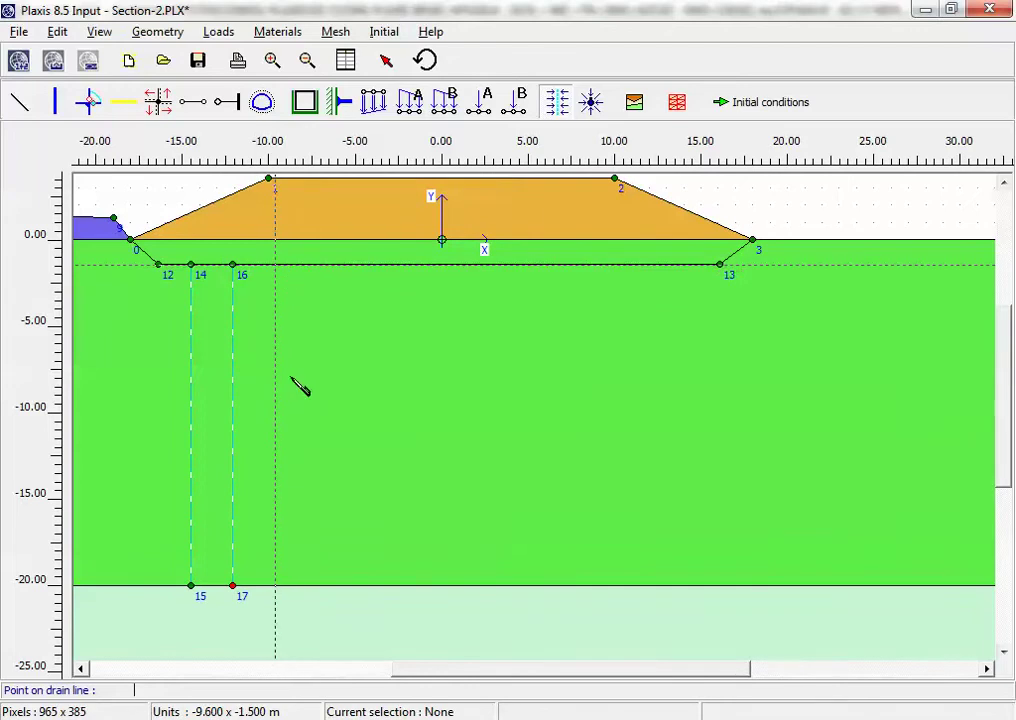
left_click(275, 265)
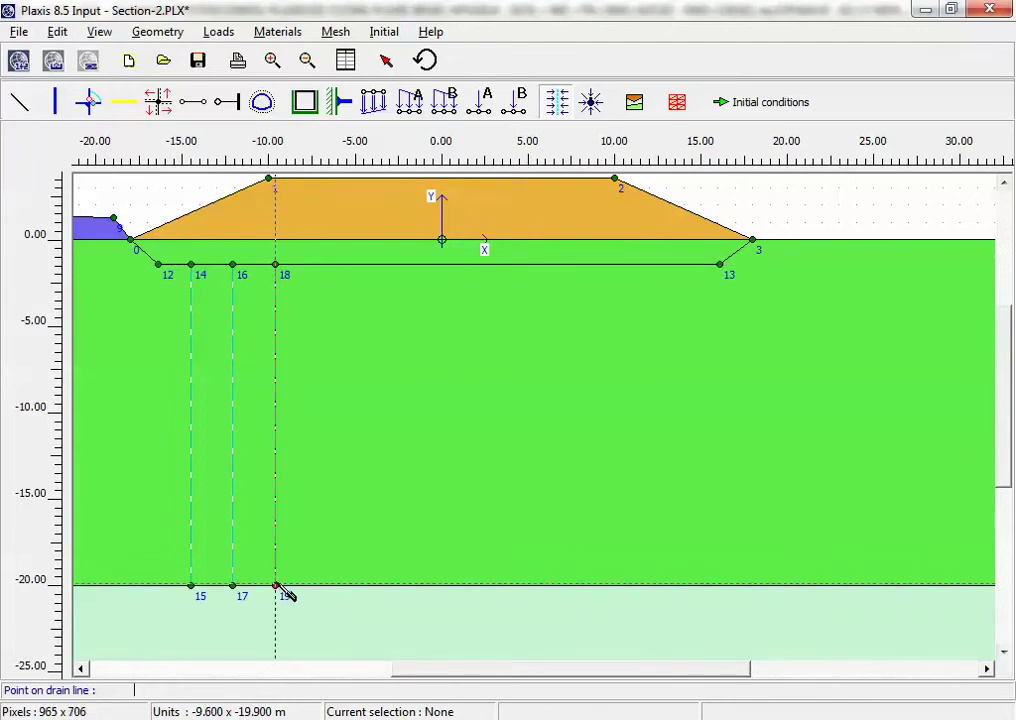
double_click(275, 586)
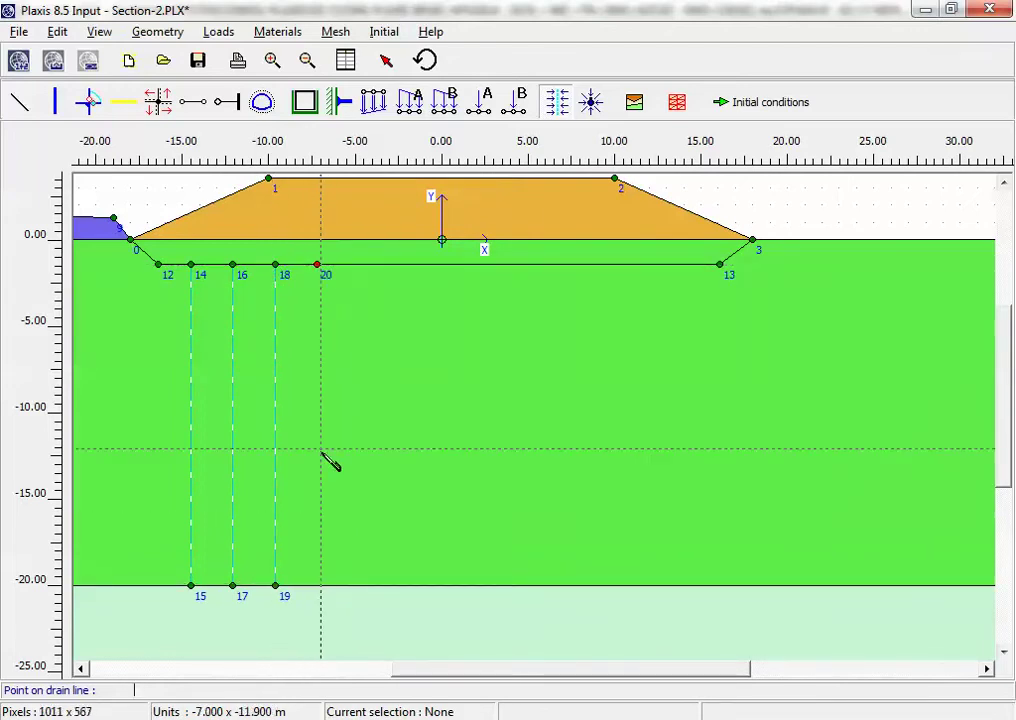
Add four more vertical drains down to the -20 m boundary, at about x = -7.2, -5.3, -3.3 and -1.1 m
double_click(317, 586)
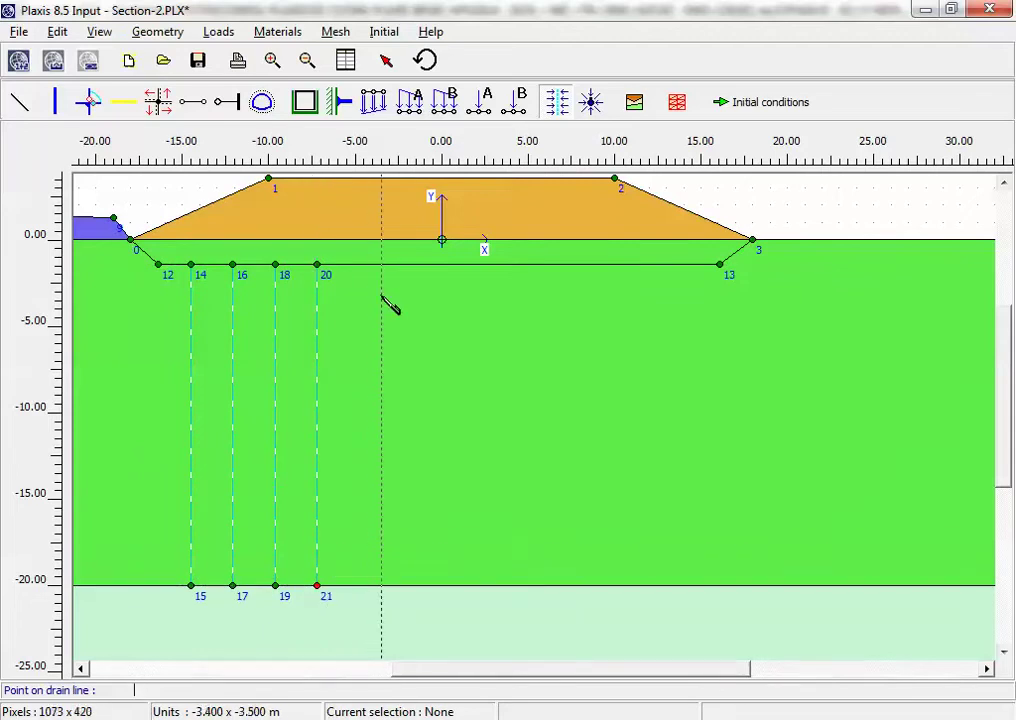
left_click(349, 265)
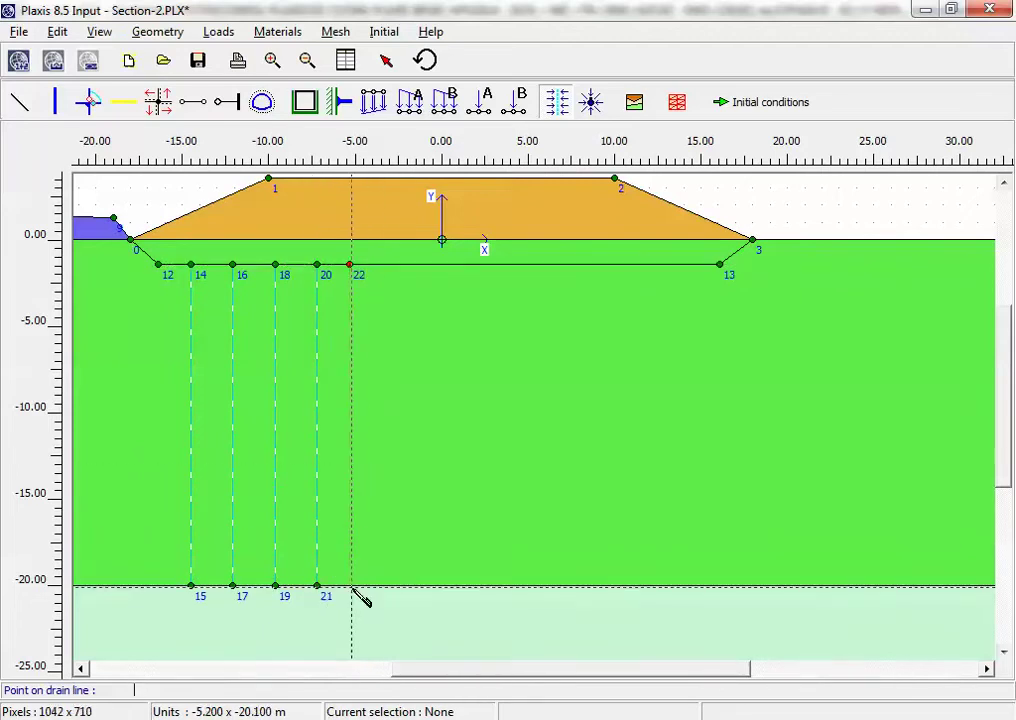
double_click(350, 586)
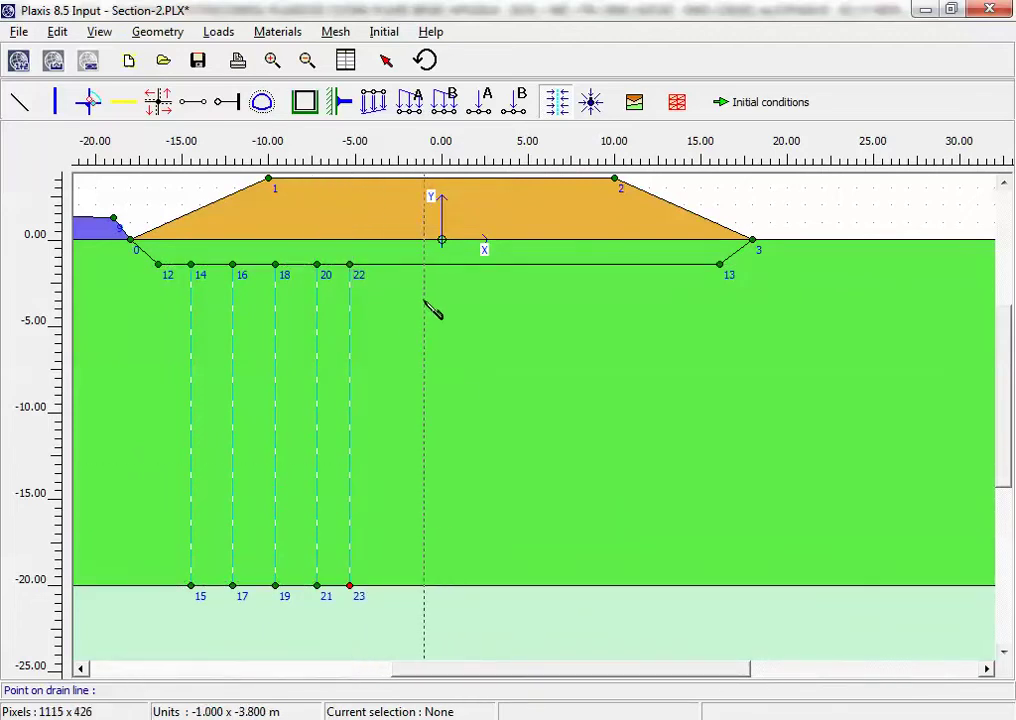
left_click(384, 265)
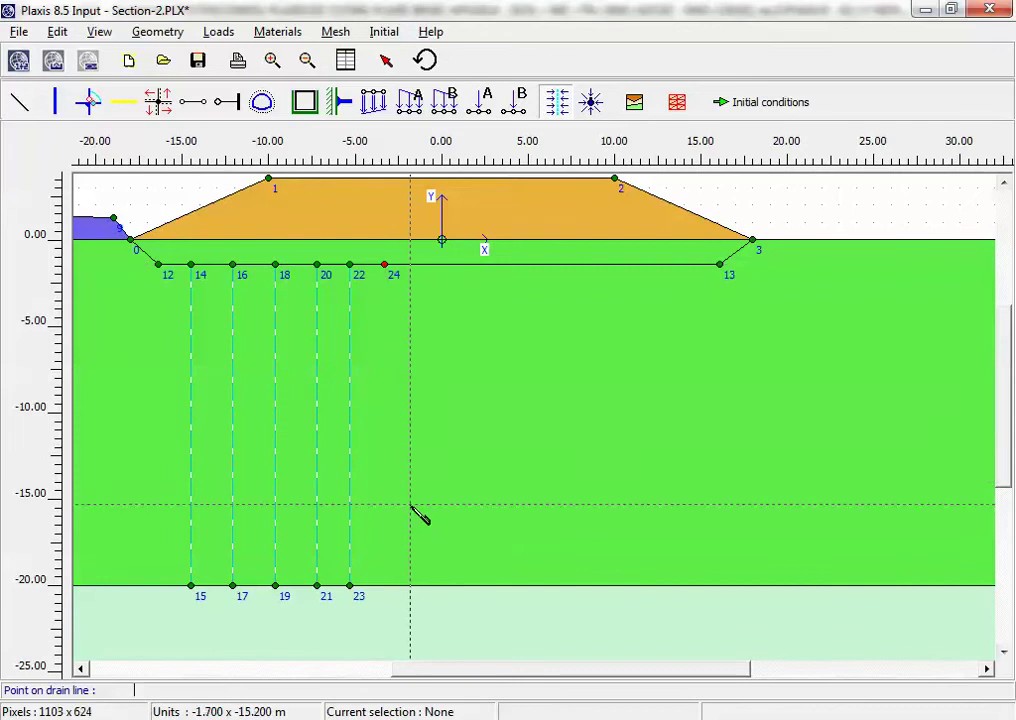
double_click(384, 586)
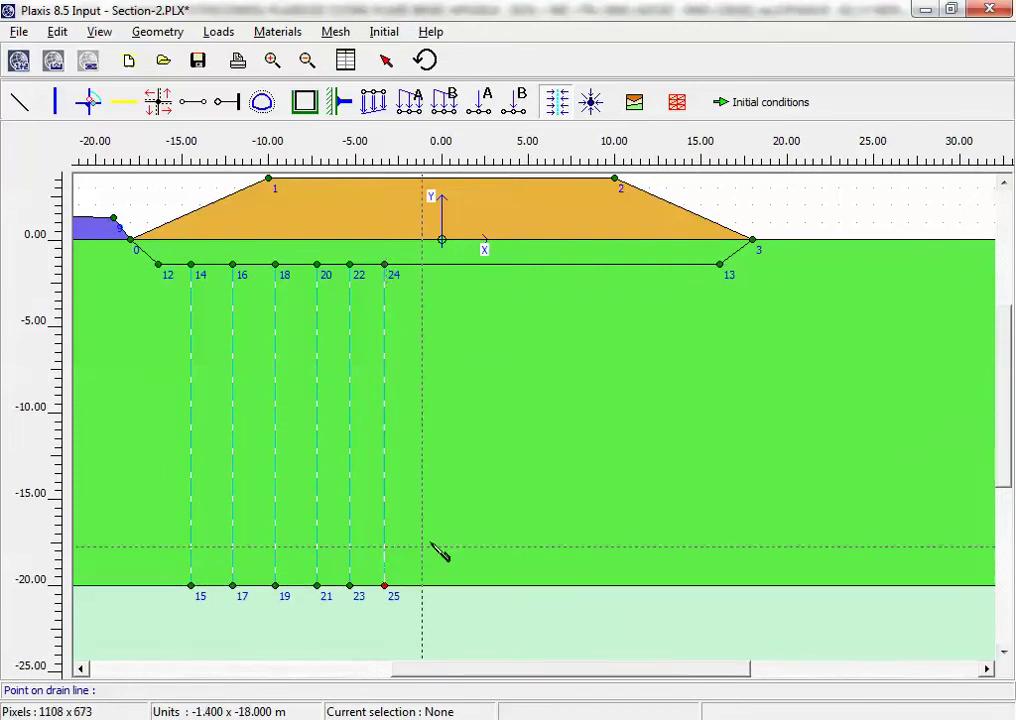
left_click(422, 265)
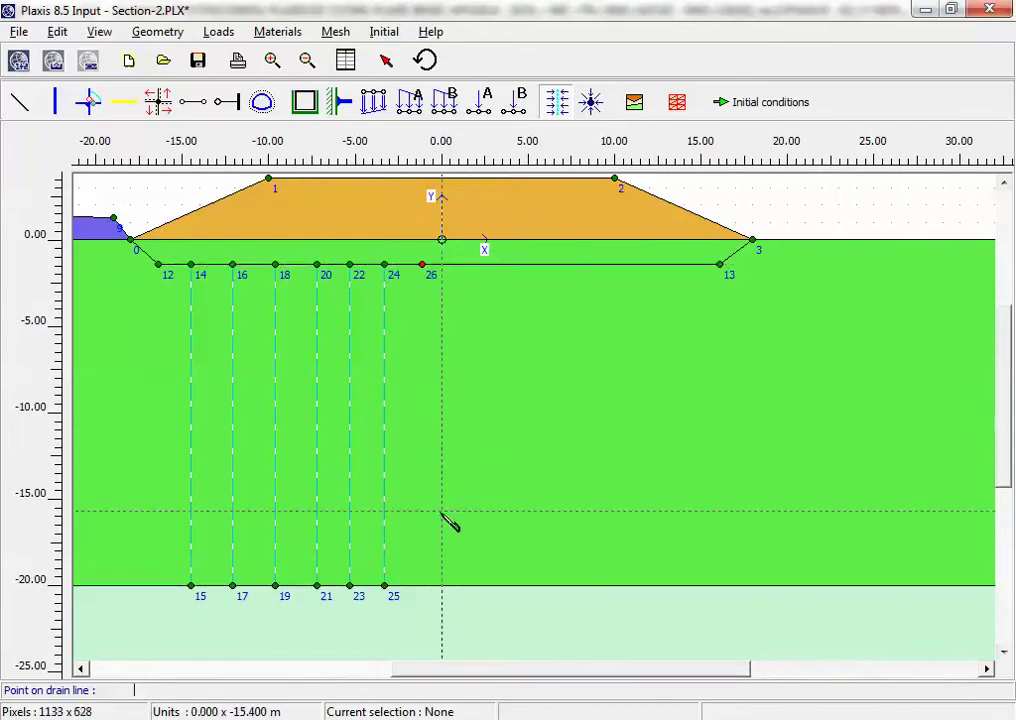
double_click(422, 586)
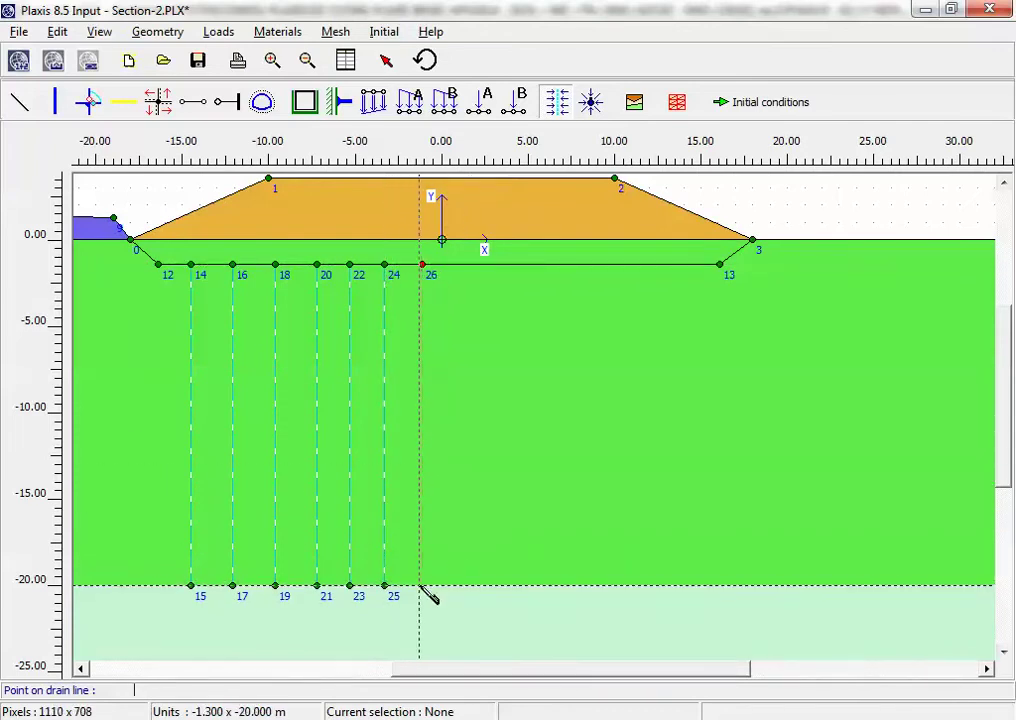
Continue the vertical drains beyond the centreline at about x = 1.4, 3.6 and 6.0 m, and start another at about 8.8 m
left_click(466, 265)
double_click(466, 586)
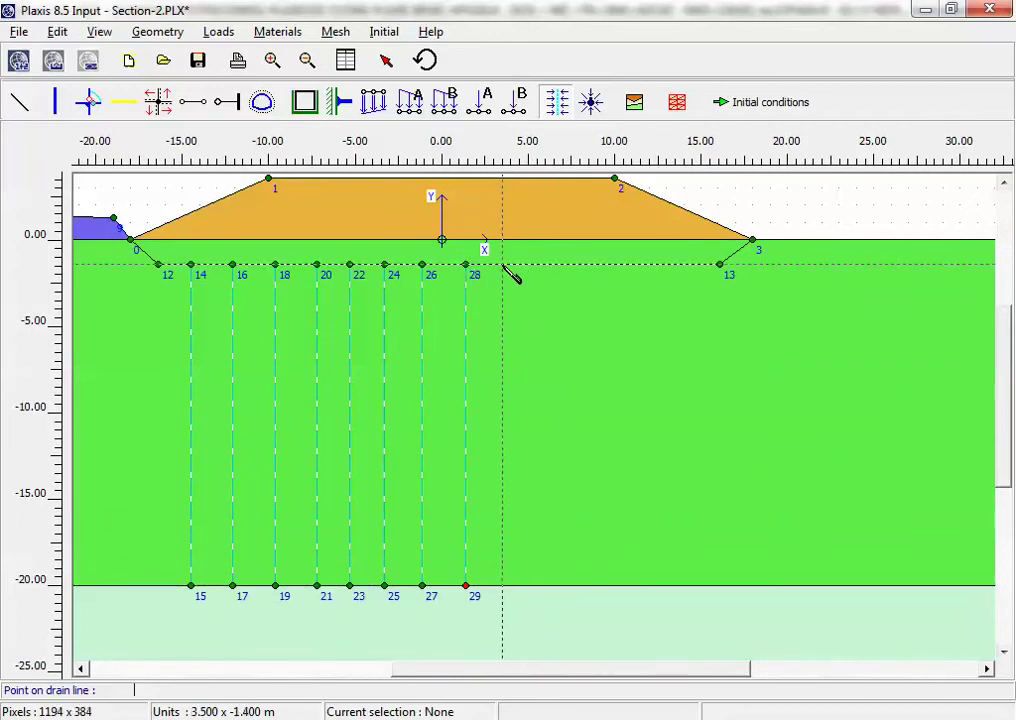
left_click(503, 265)
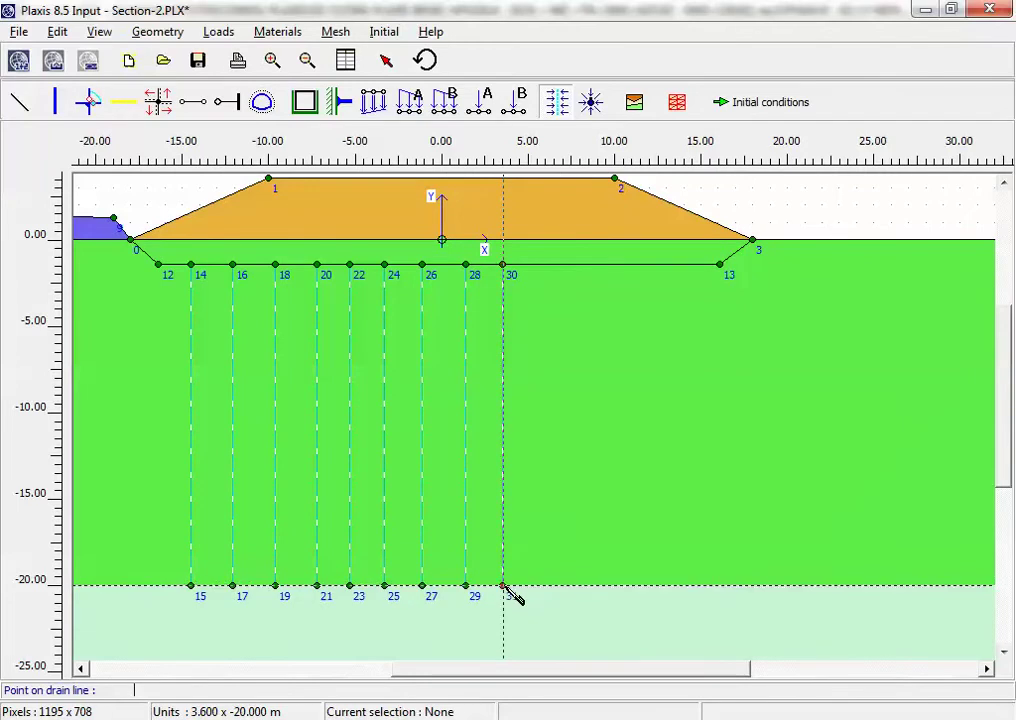
left_click(503, 586)
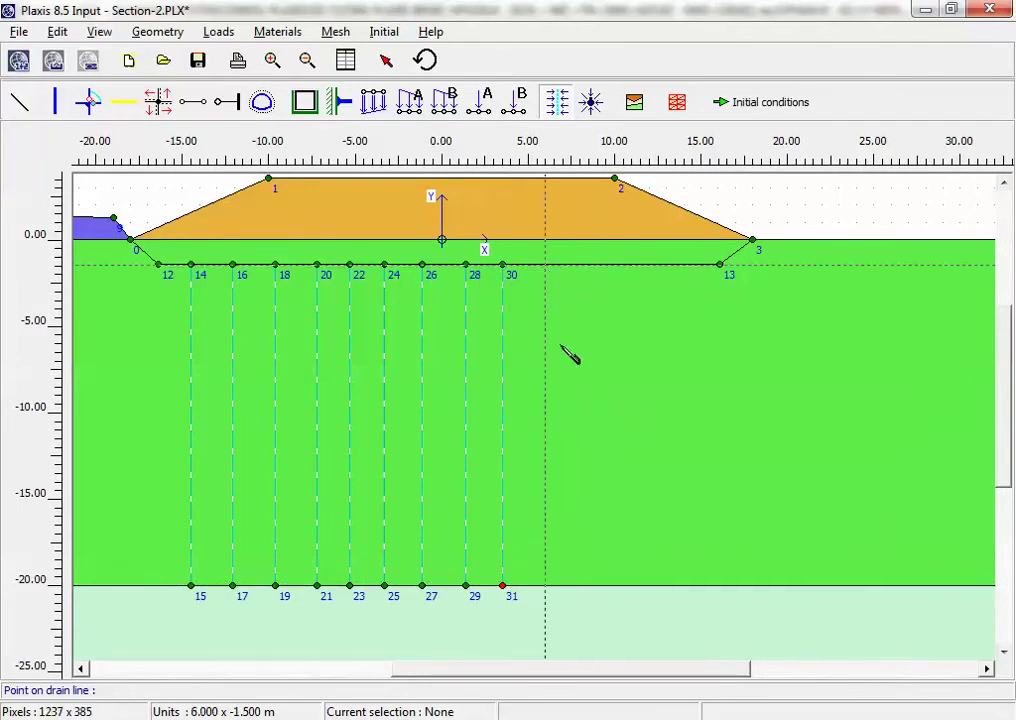
left_click(545, 265)
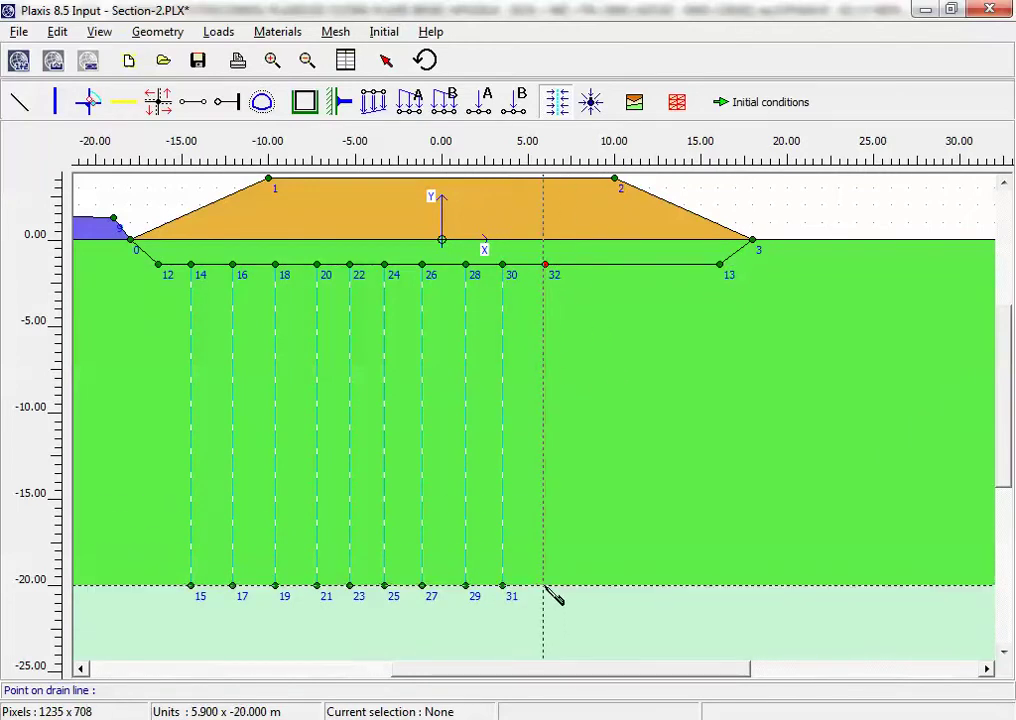
left_click(545, 586)
left_click(594, 265)
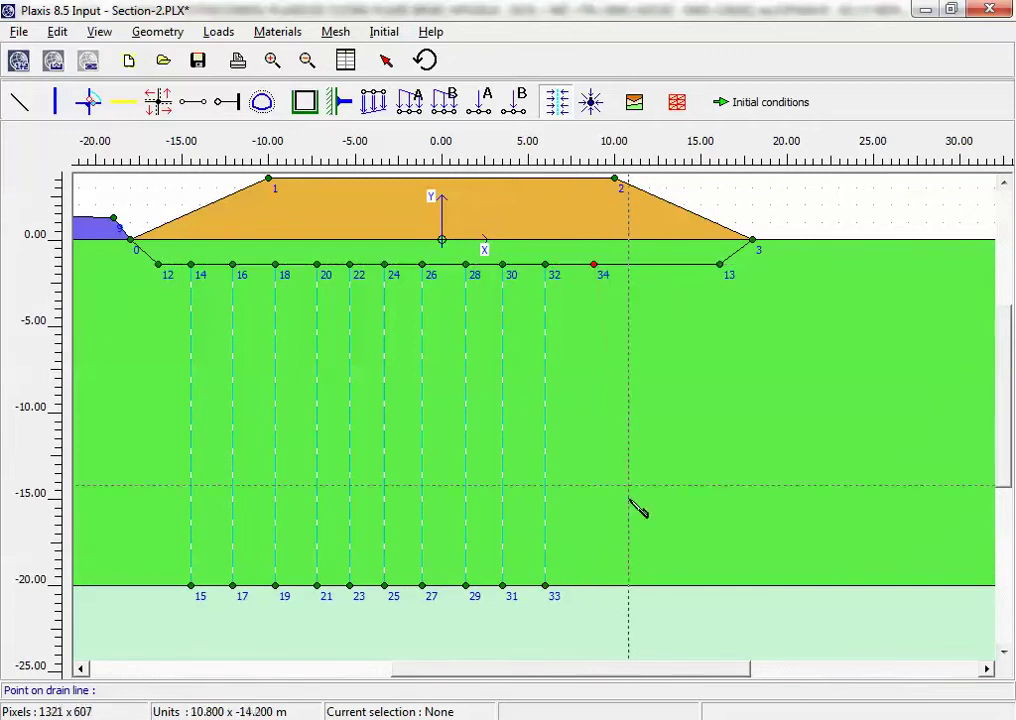
Draw vertical drains at x of about 8.8, 11.7 and 14.1 m from the line between points 12 and 13 down to y = -20 m
left_click(594, 586)
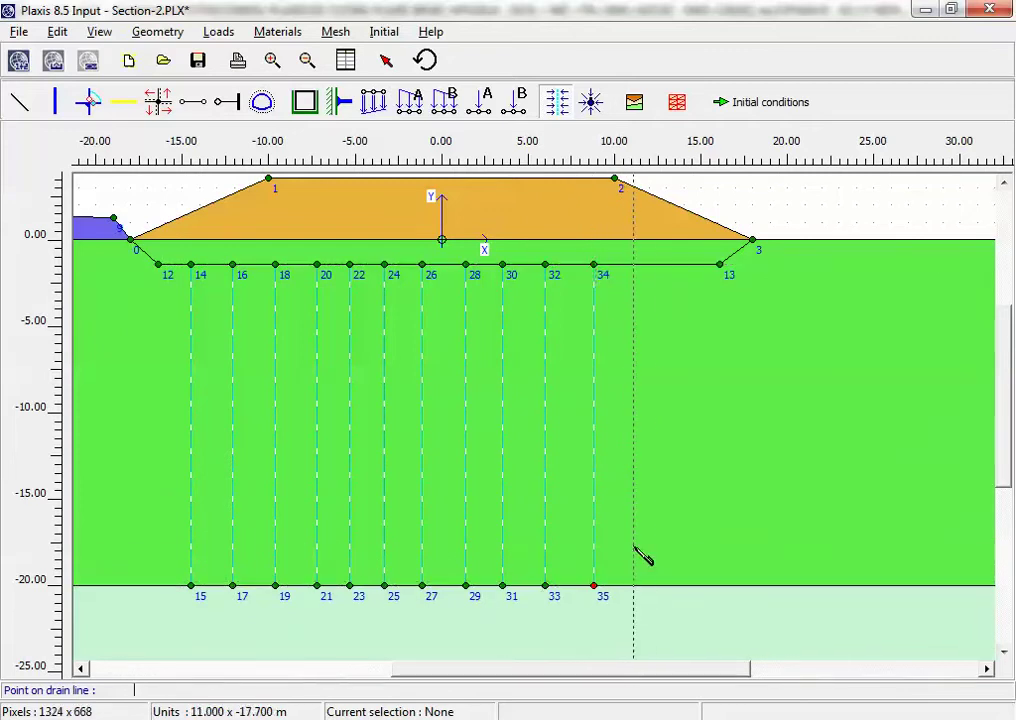
left_click(643, 265)
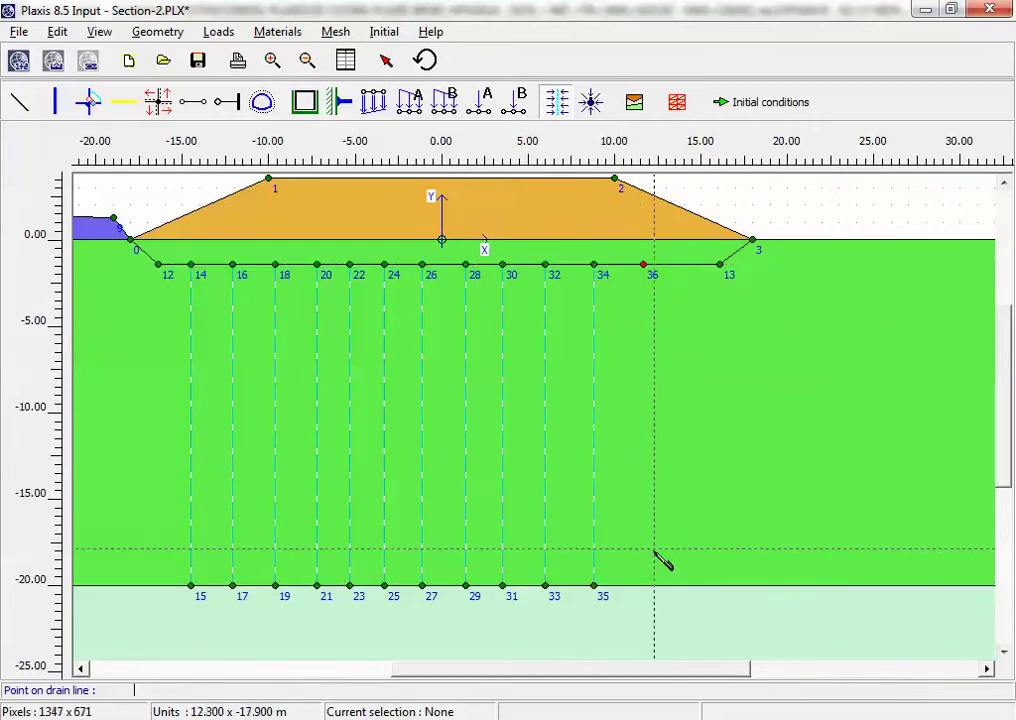
left_click(643, 586)
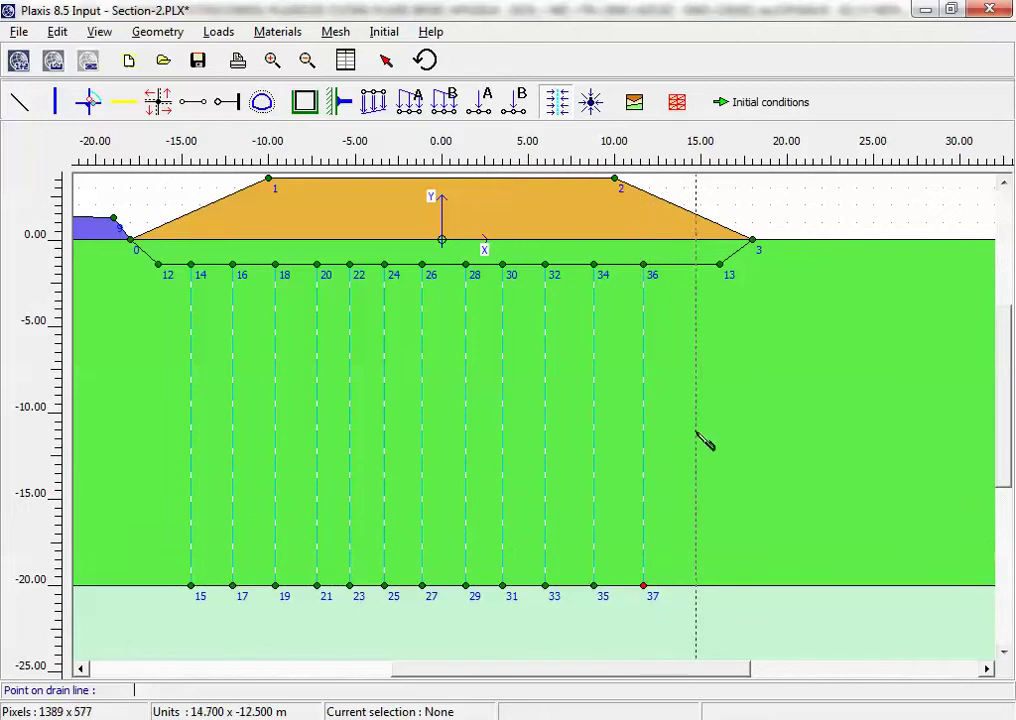
left_click(685, 265)
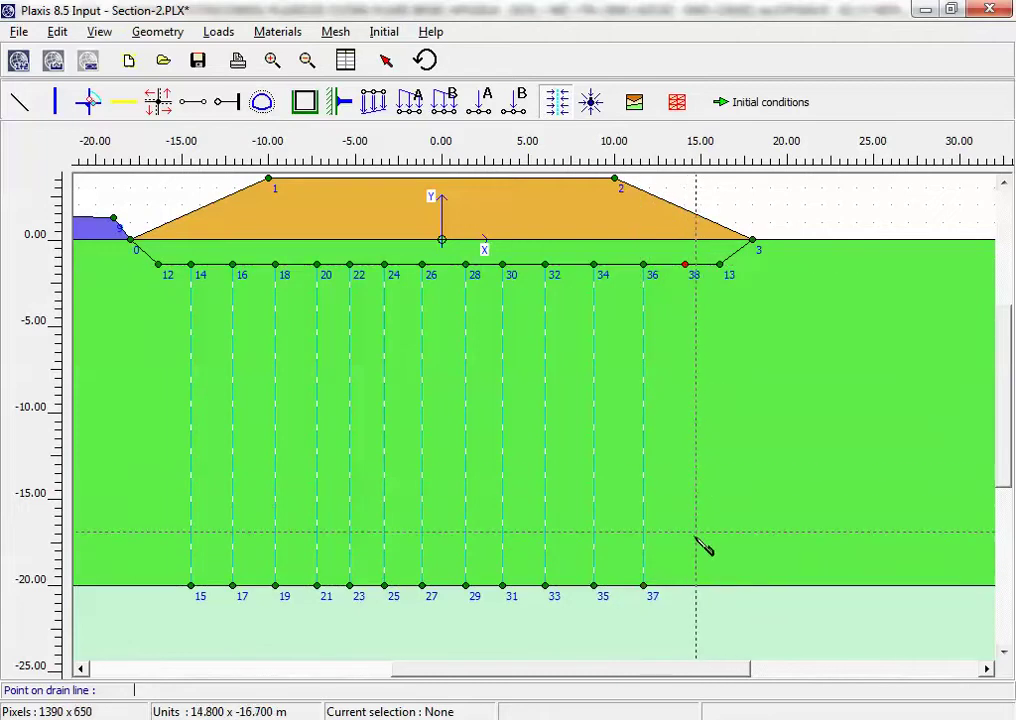
left_click(686, 586)
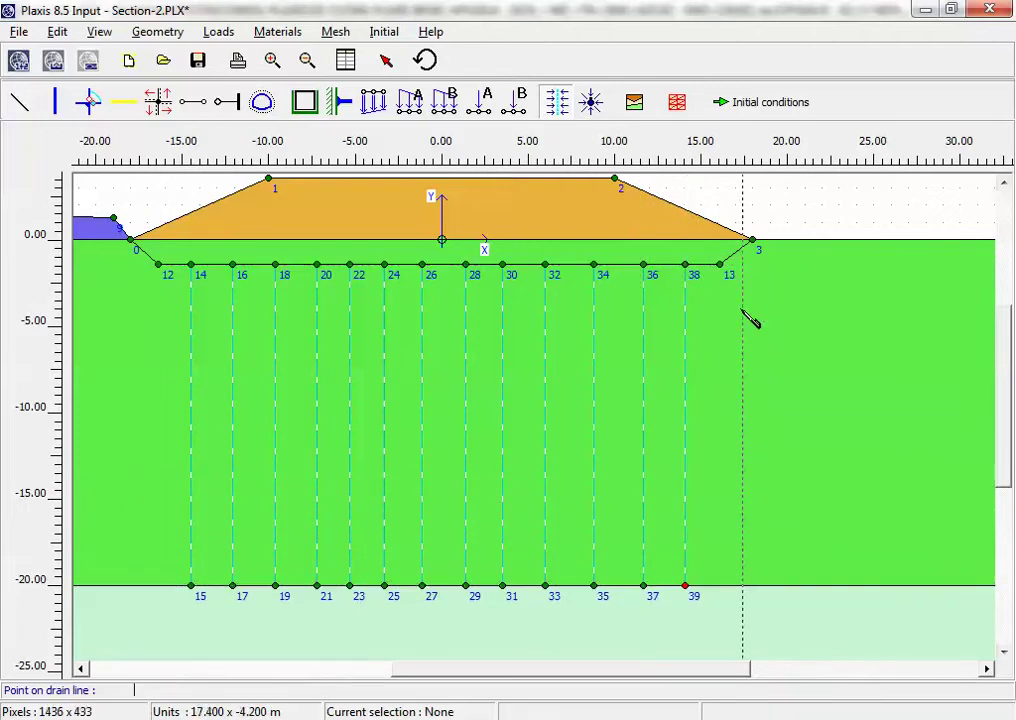
Draw vertical drains from points 13 and 12 down to the layer boundary at y = -20 m and save the project
left_click(719, 265)
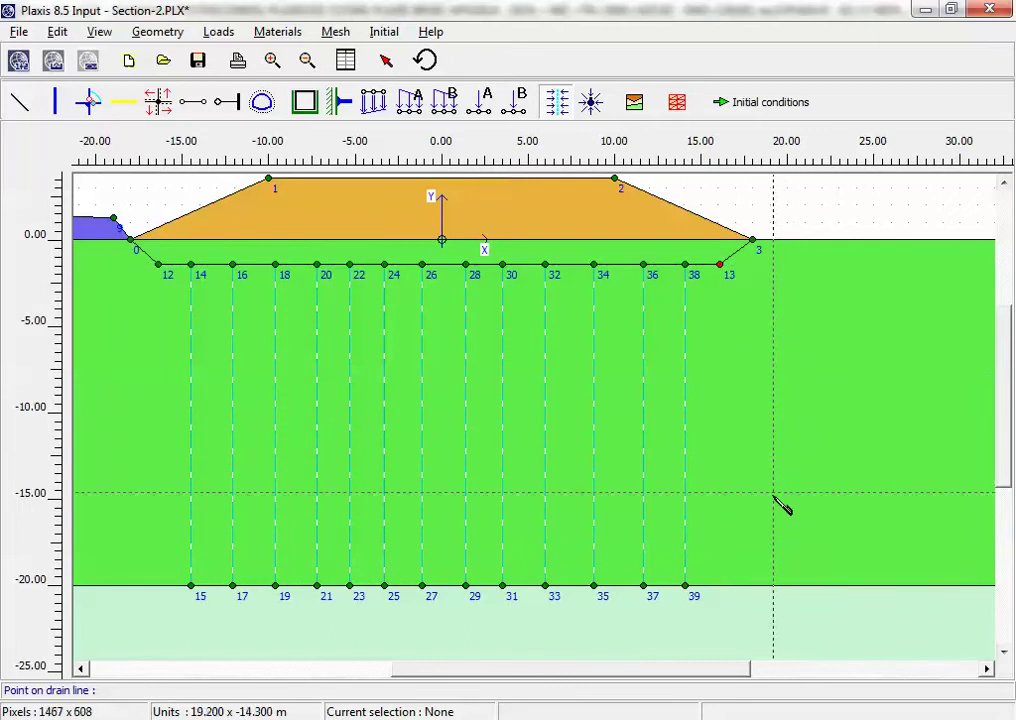
left_click(719, 586)
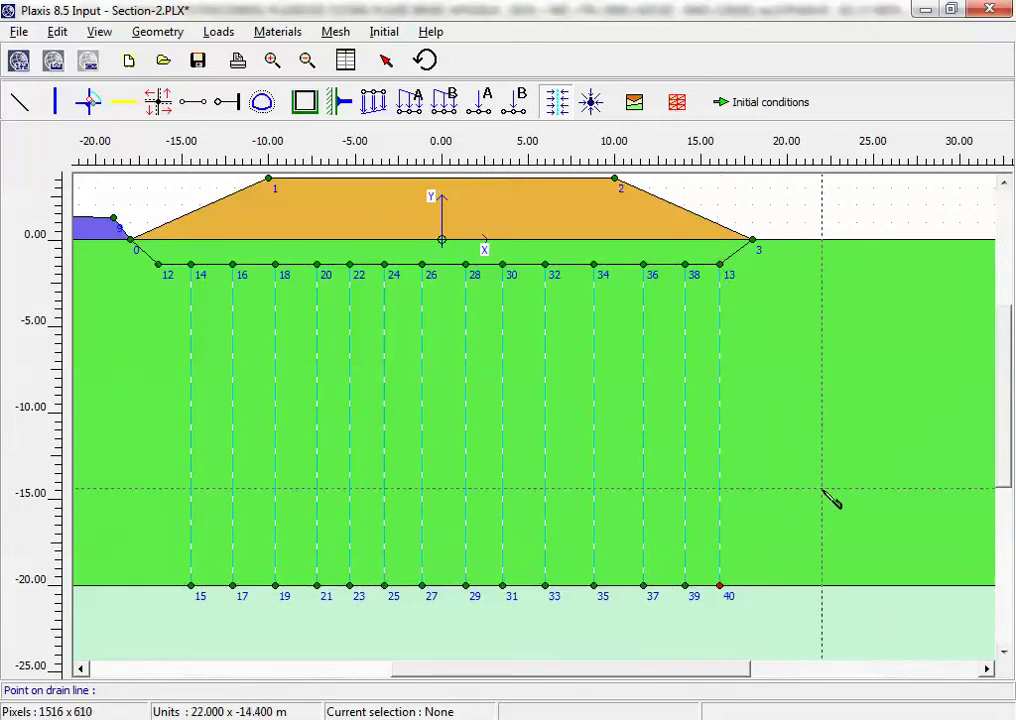
left_click(158, 265)
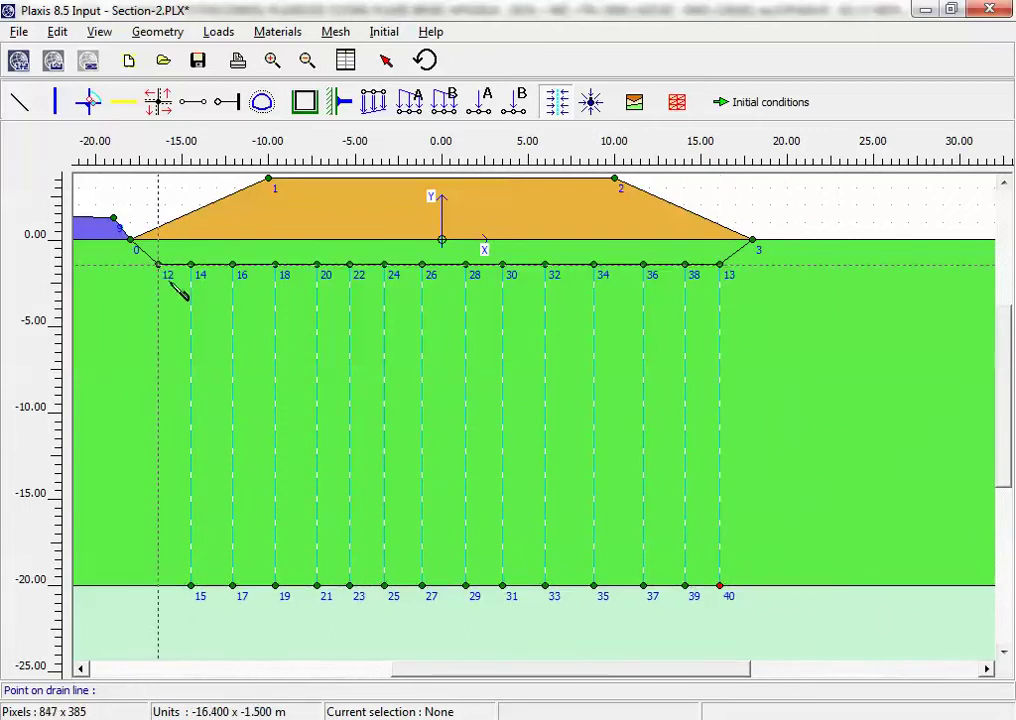
left_click(158, 585)
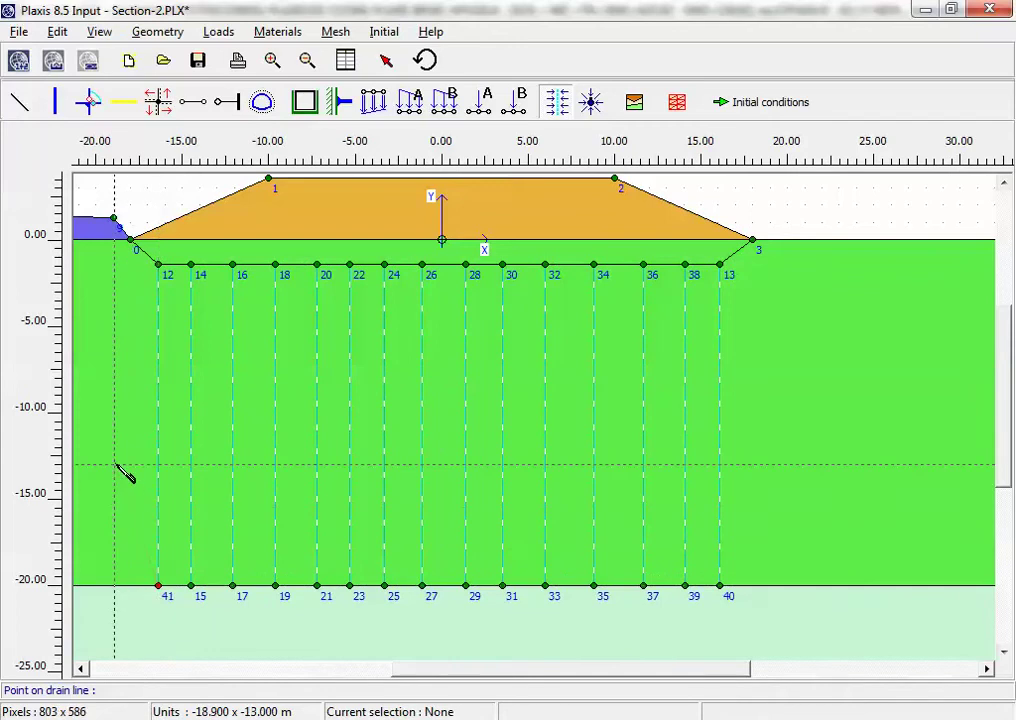
left_click(202, 62)
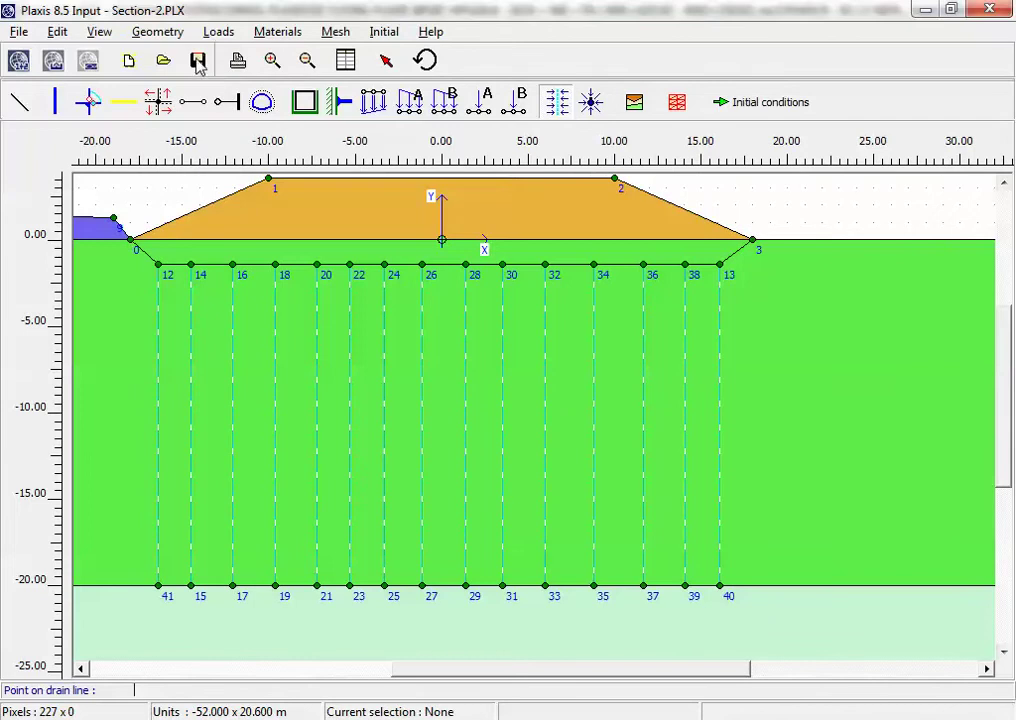
left_click(386, 62)
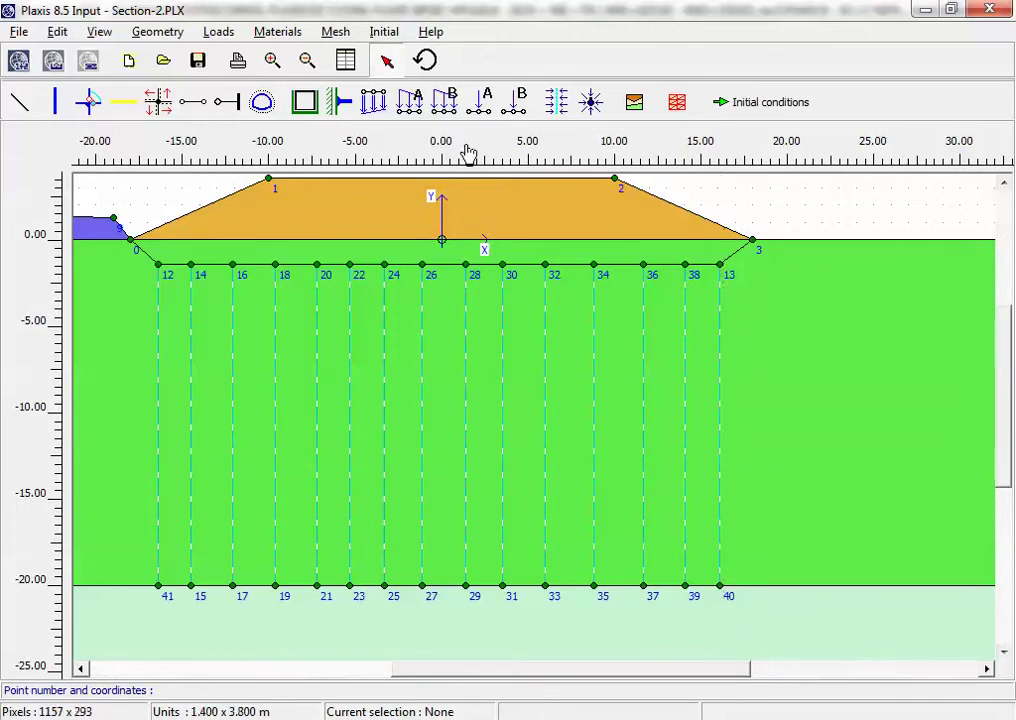
Add distributed loads of system A along vertical lines from embankment toe points 0 and 3 down to y = -20 m
left_click(409, 106)
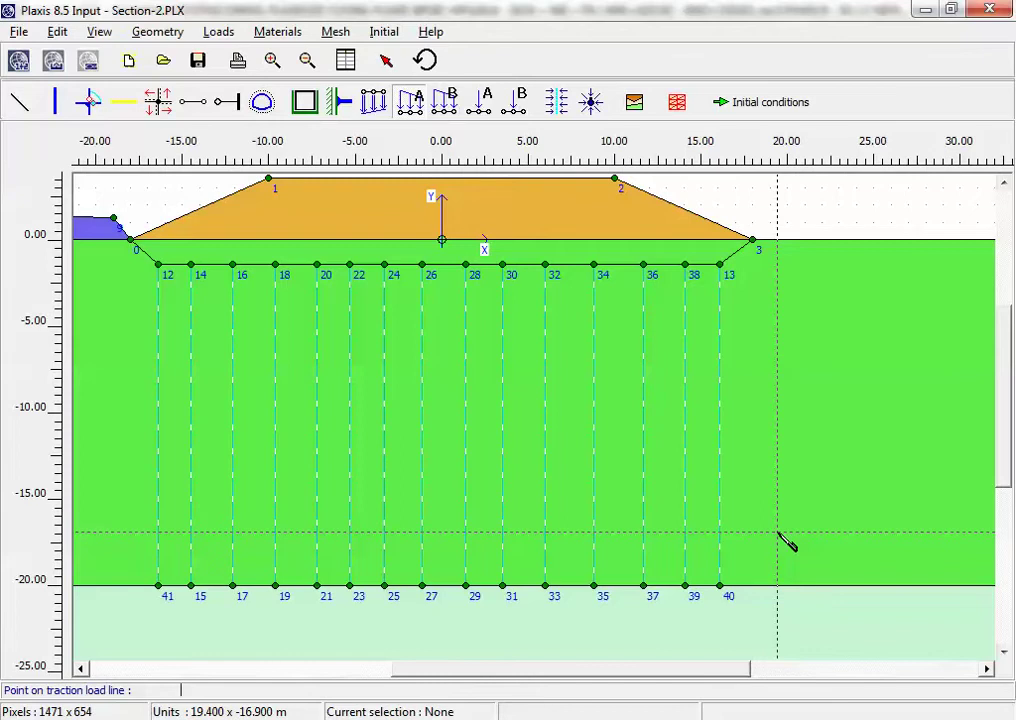
left_click(130, 239)
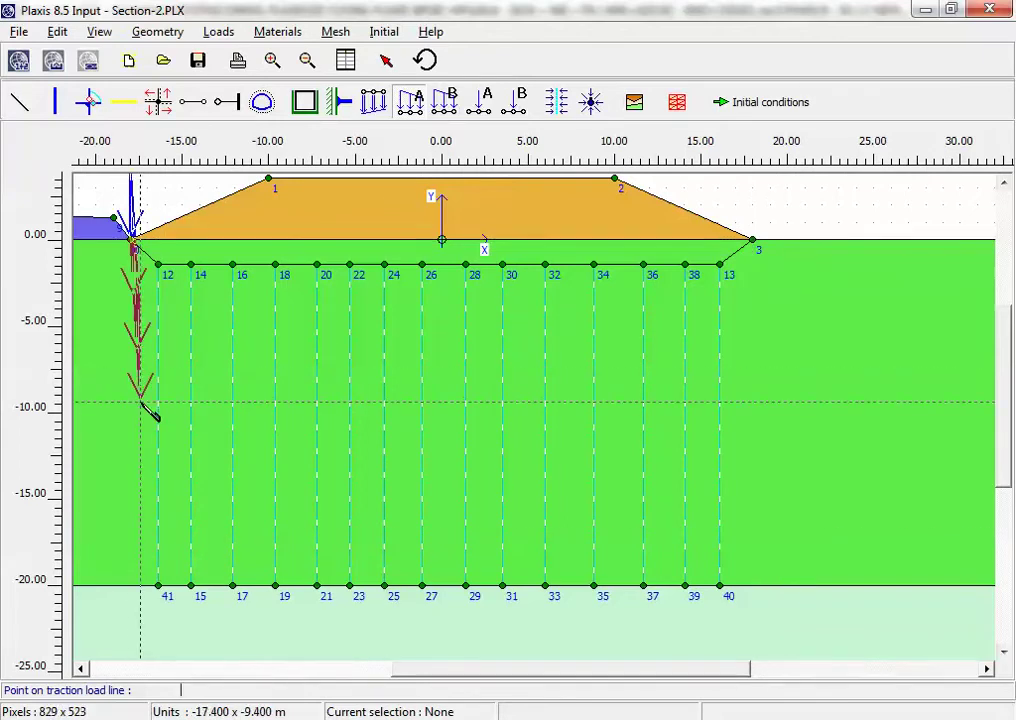
left_click(128, 588)
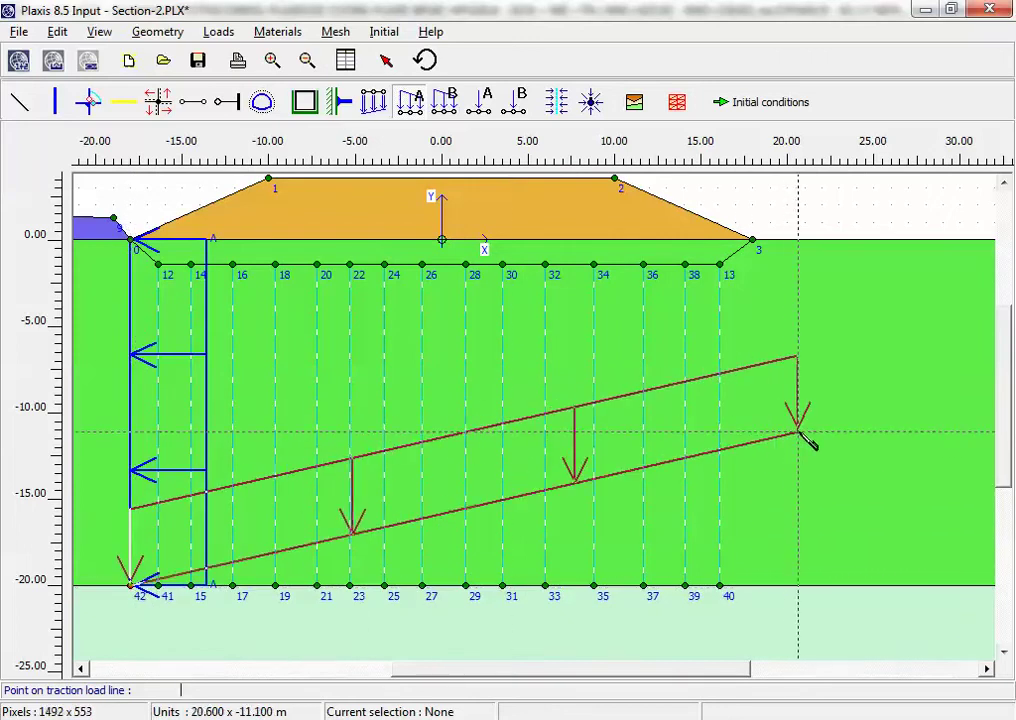
left_click(752, 241)
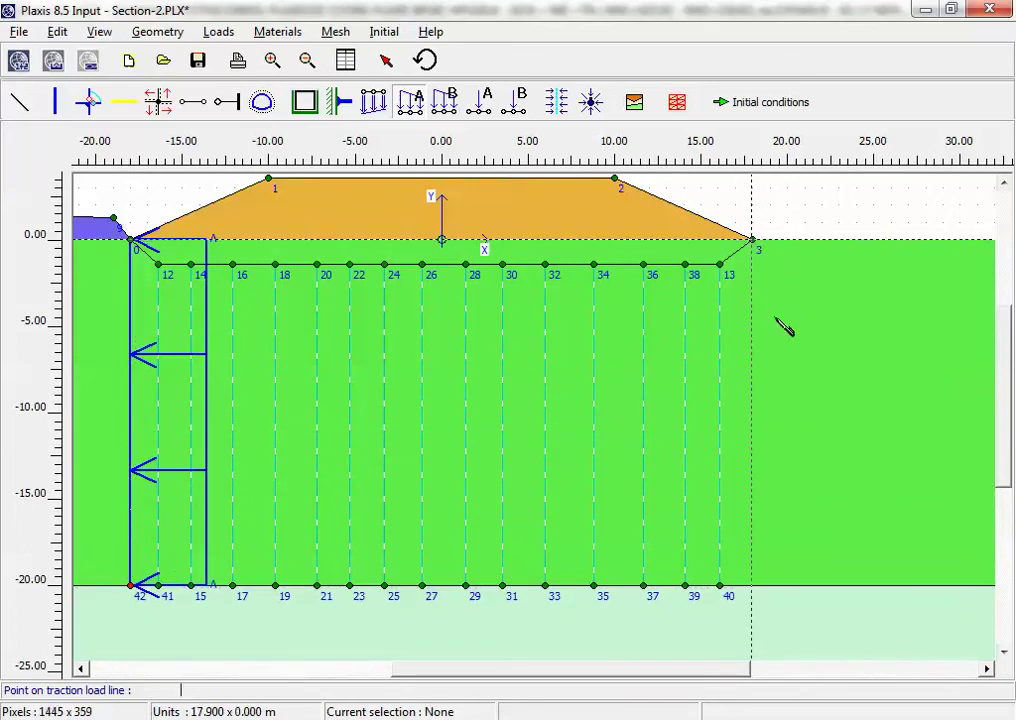
left_click(754, 588)
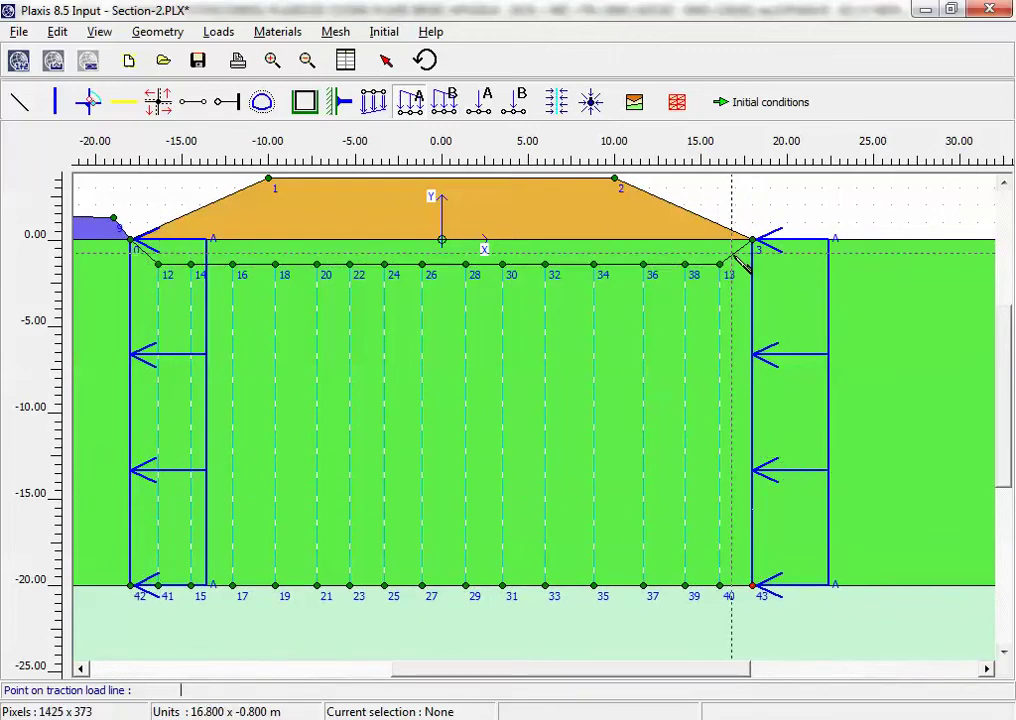
Add a distributed load of system A along the line from point 12 to point 13 and save the project
left_click(159, 265)
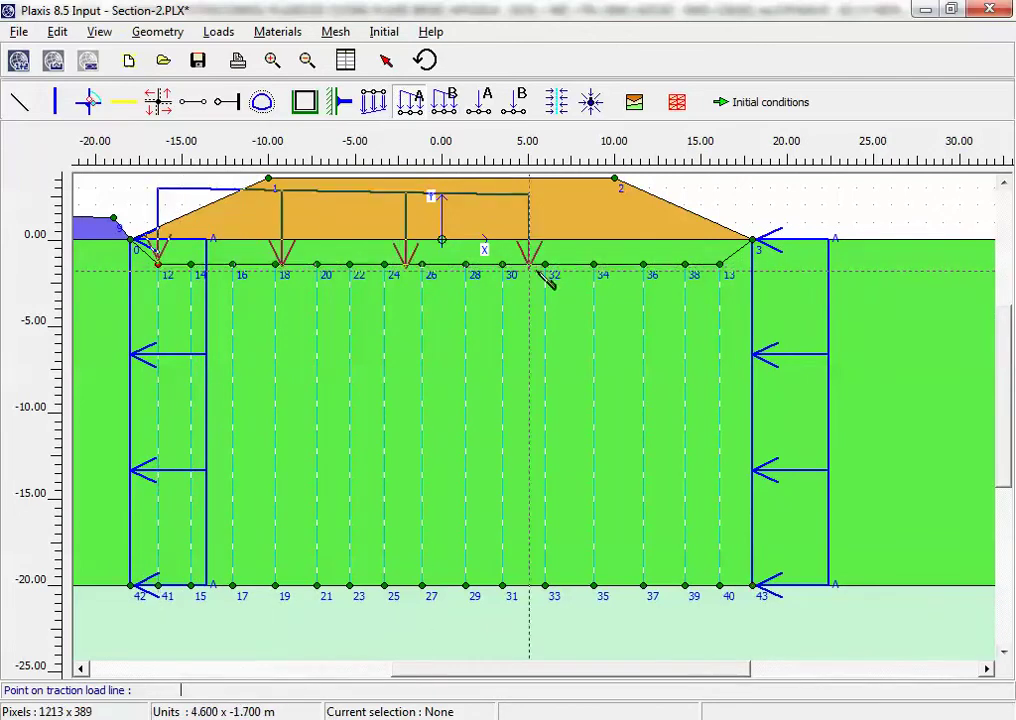
left_click(721, 267)
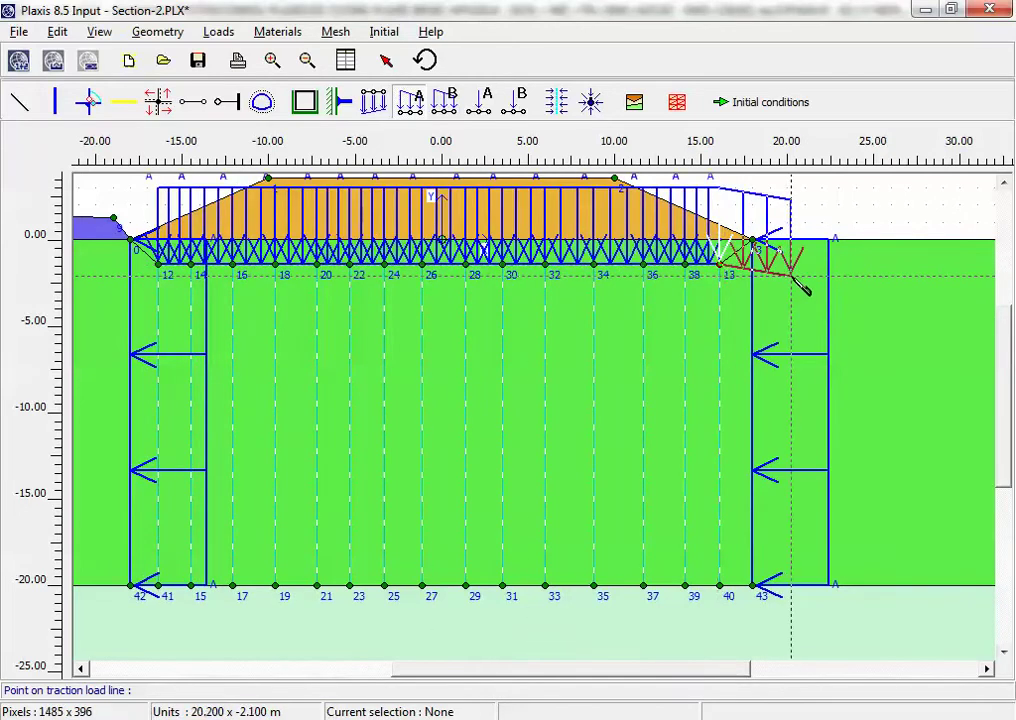
left_click(198, 63)
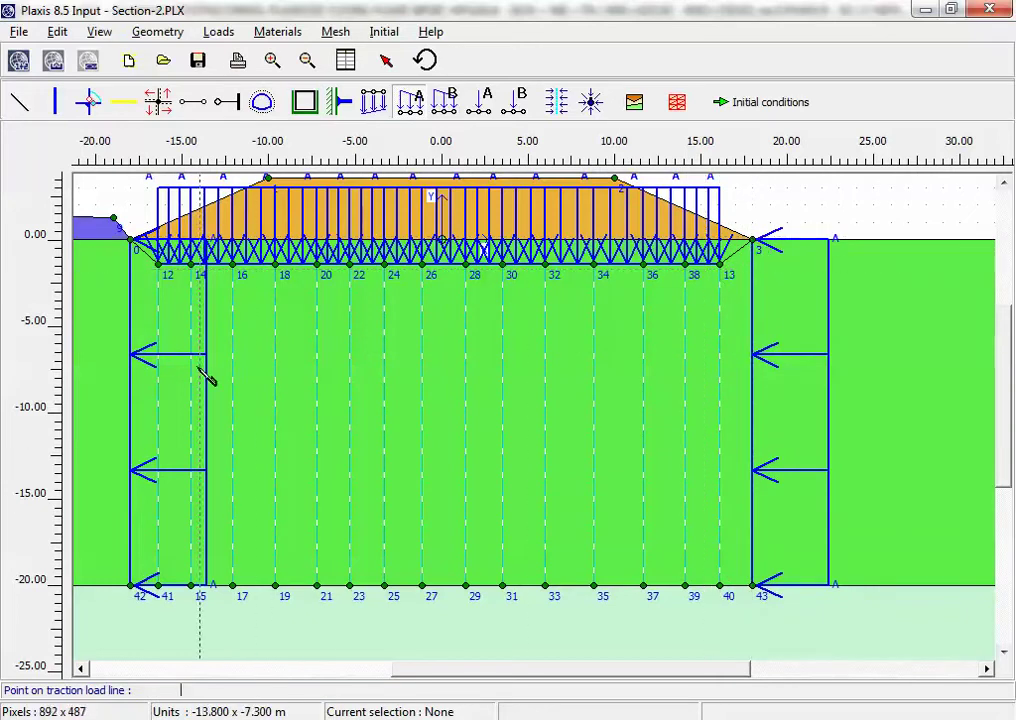
left_click(390, 65)
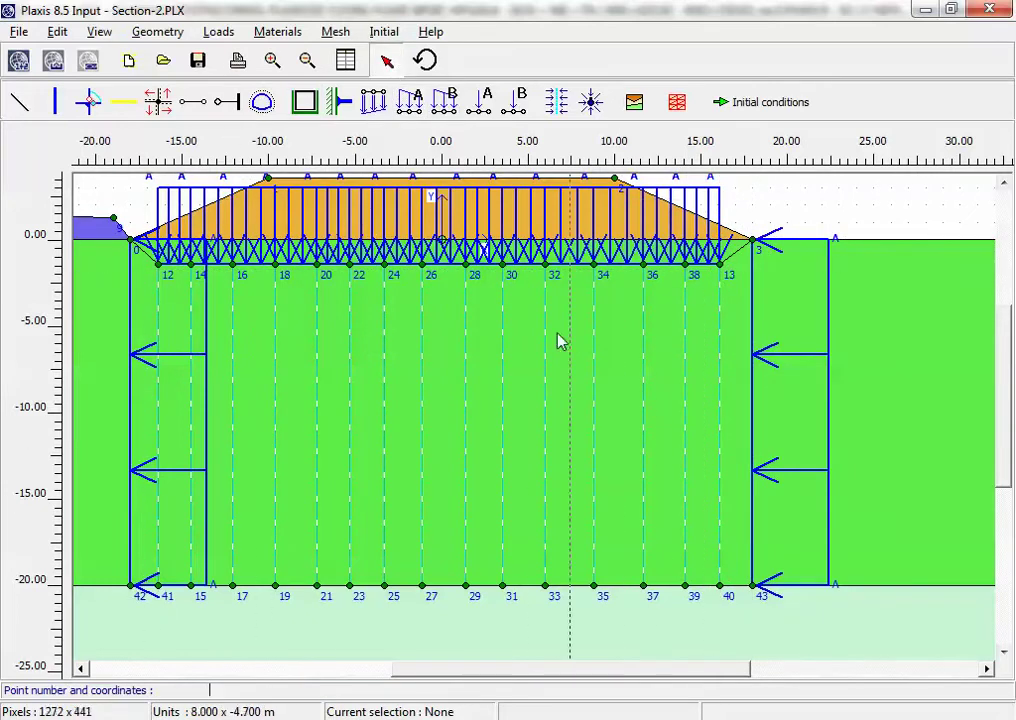
Open the values of the system A distributed load on the vertical line between points 0 and 42
left_click(131, 436)
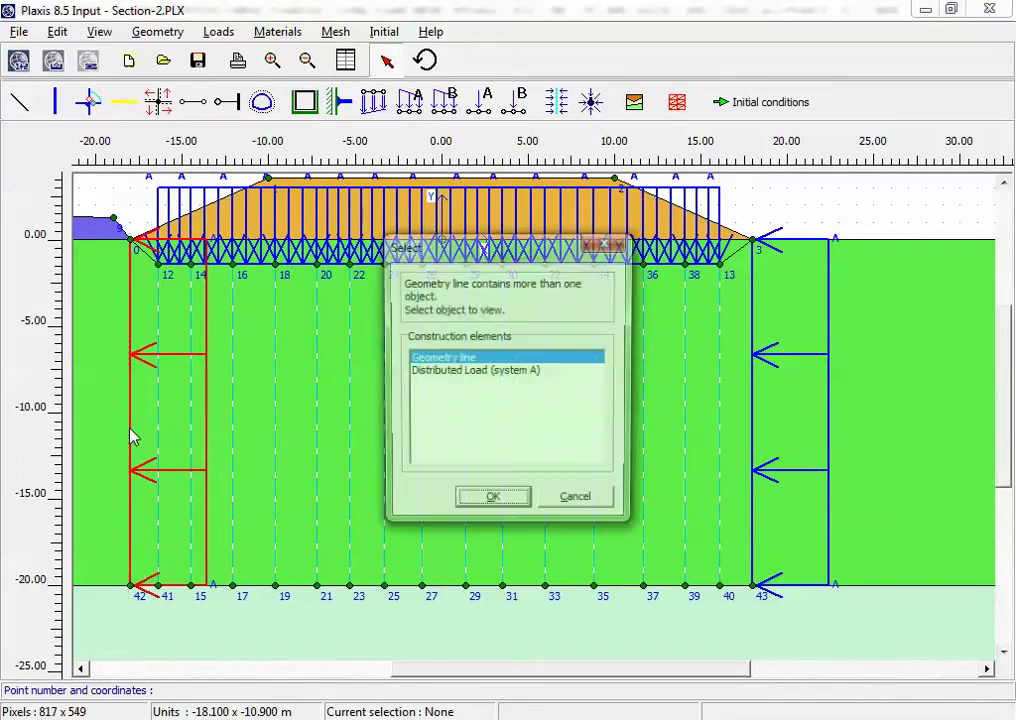
left_click(465, 374)
left_click(490, 503)
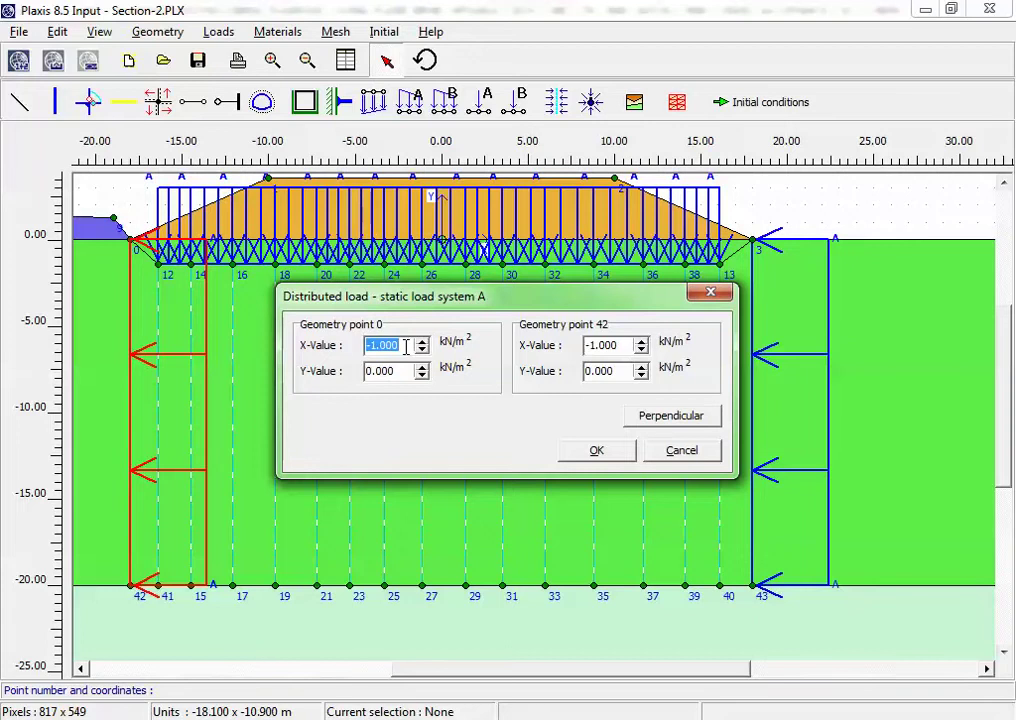
Switch to Foxit PhantomPDF, open PVD BOM HUT CHAN KHONG-PLAXIS.pdf and examine the side loads in the model figure below Hình 3.26a
key("alt+Tab")
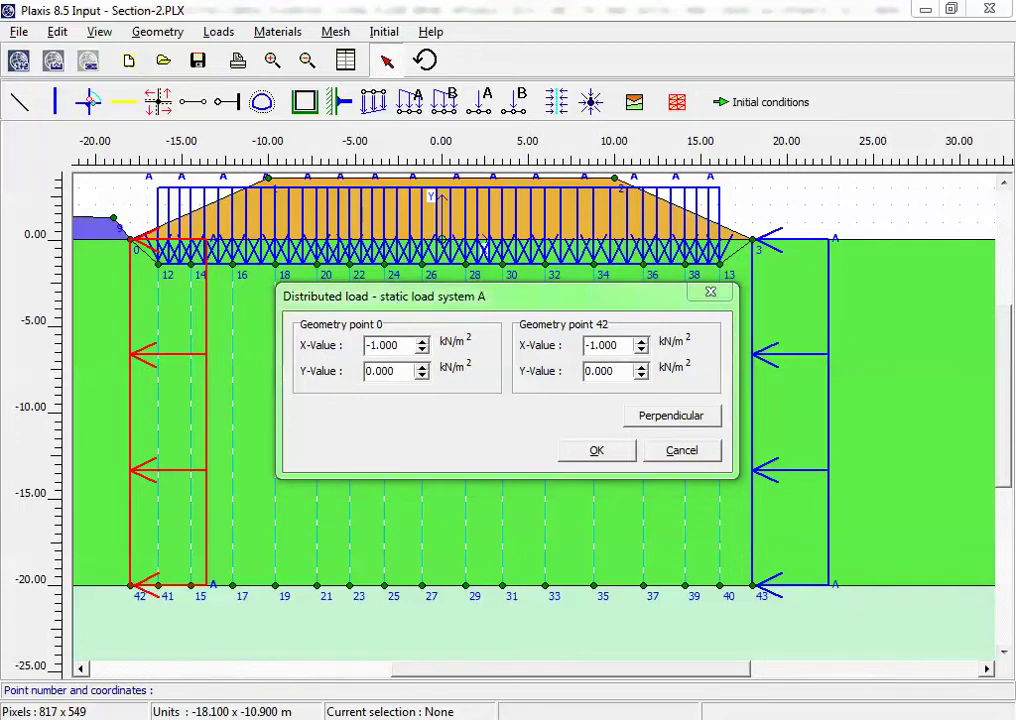
left_click(34, 42)
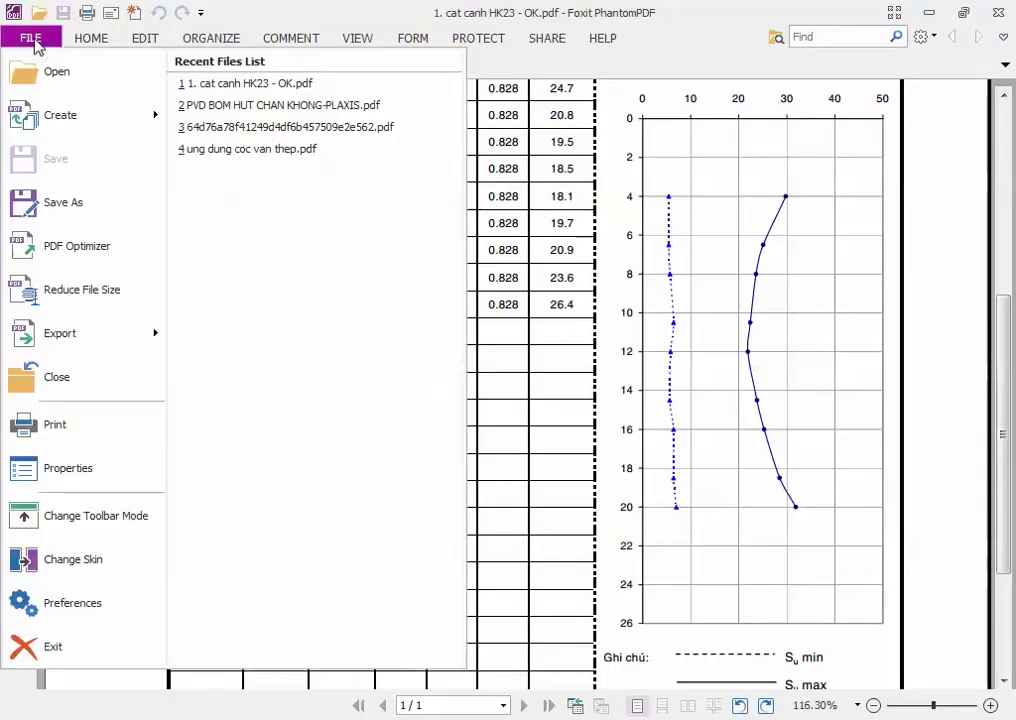
left_click(256, 106)
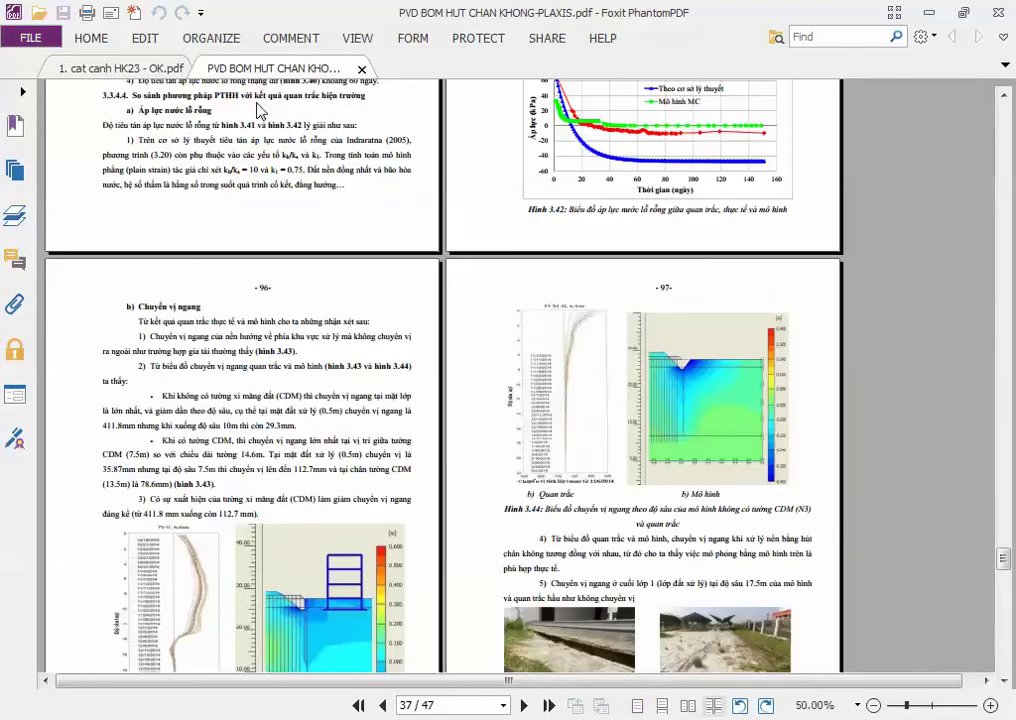
scroll(481, 326, "down", 3)
scroll(483, 334, "up", 15)
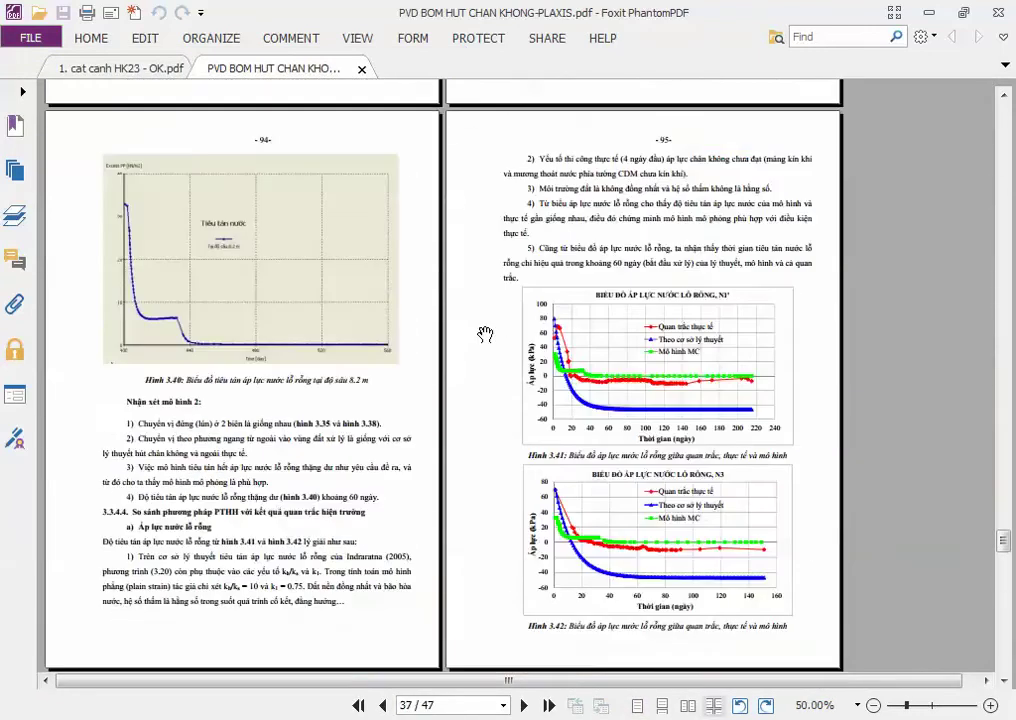
scroll(483, 334, "up", 20)
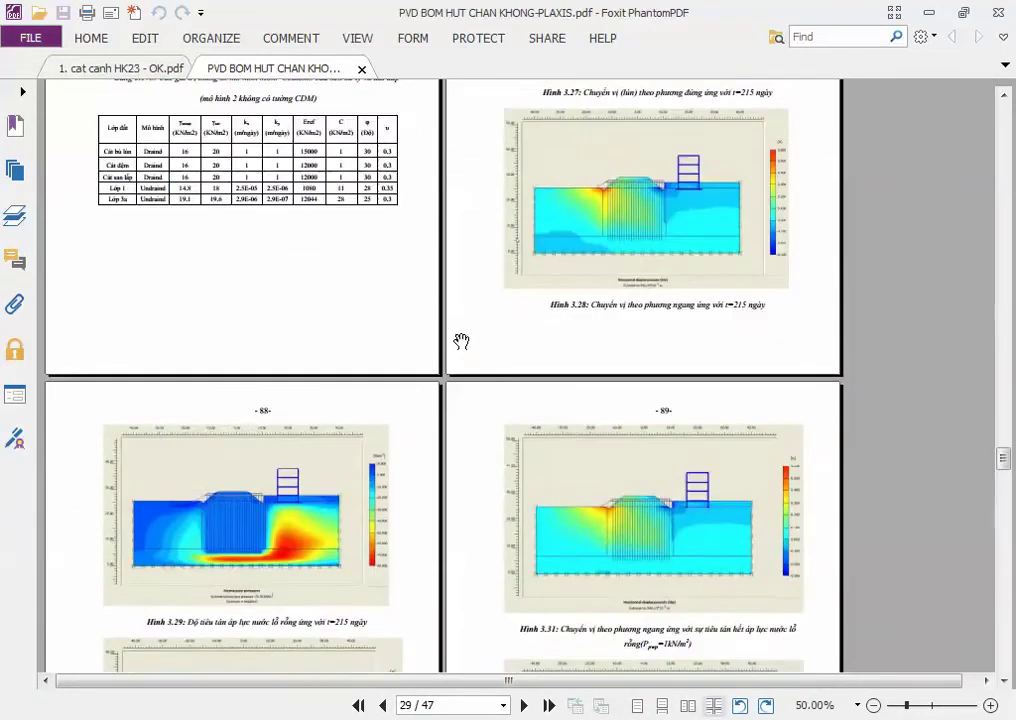
scroll(181, 513, "up", 4, "ctrl")
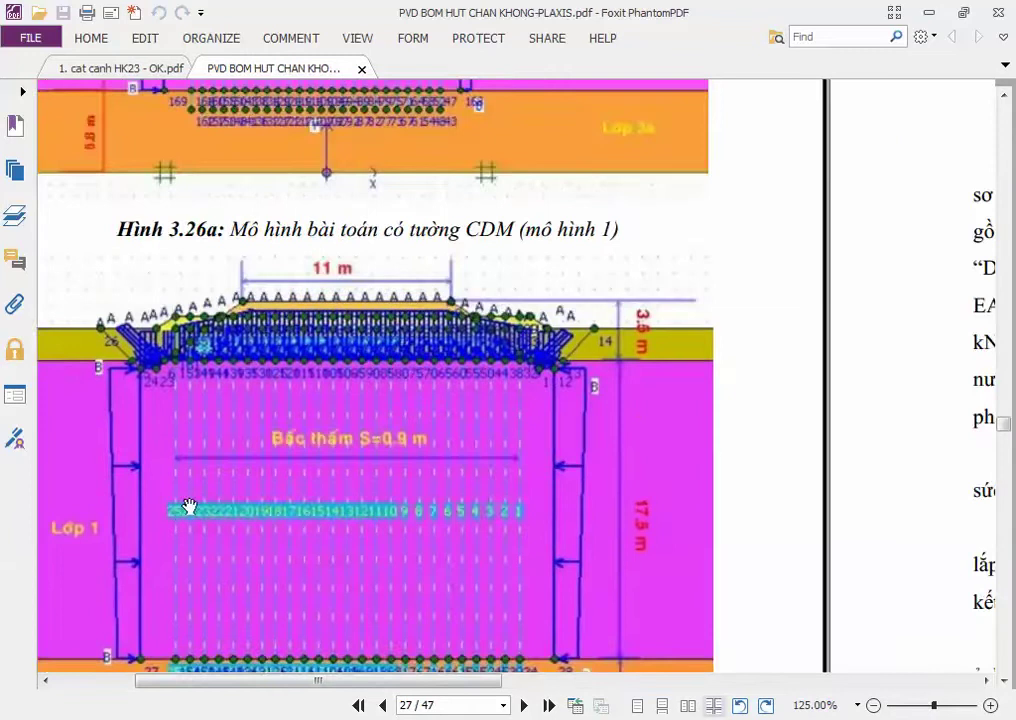
scroll(345, 392, "down", 5)
scroll(350, 234, "up", 1, "ctrl")
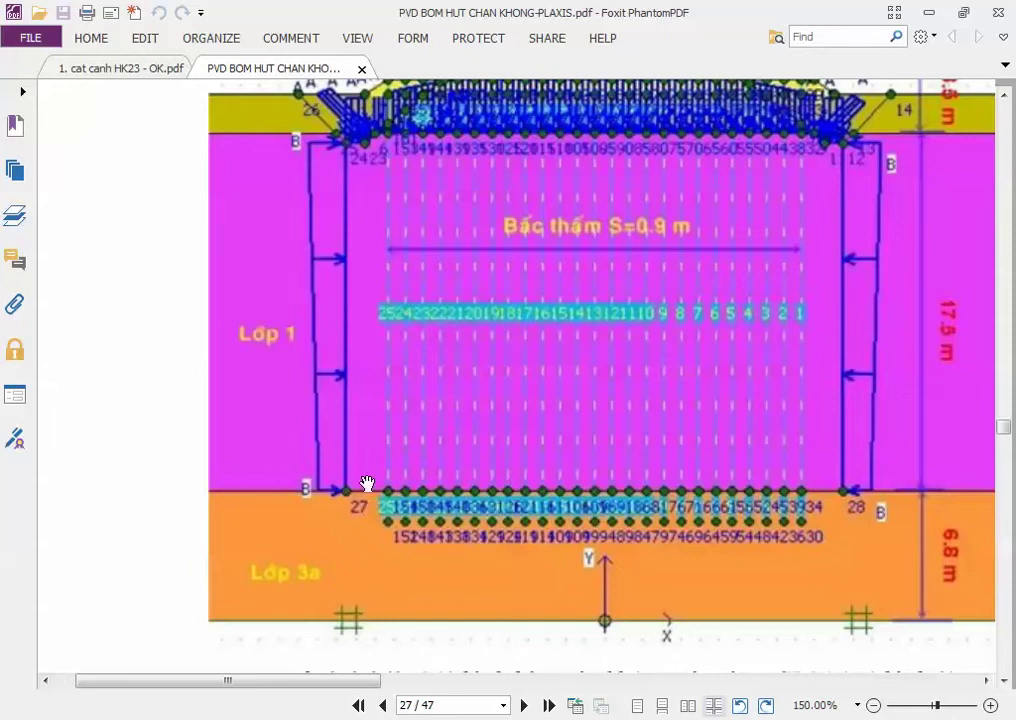
Return to Plaxis, set the load's X-value to 80 kN/m² at point 0 and 70 kN/m² at point 42, and save the project
key("alt+Tab")
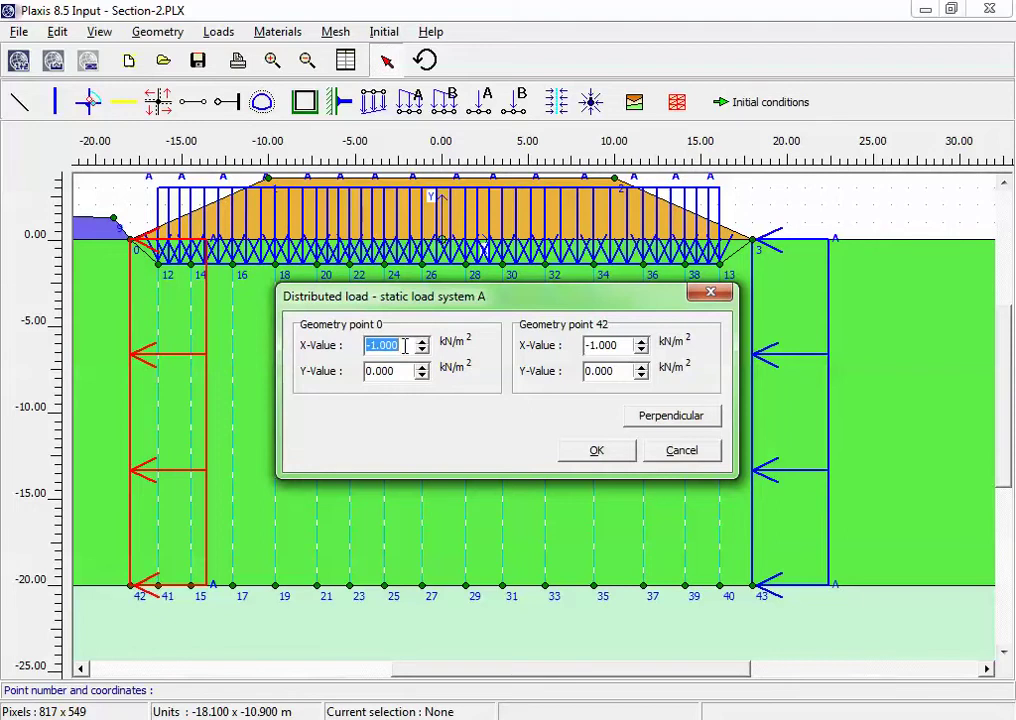
type("-")
left_click(624, 352)
type("-")
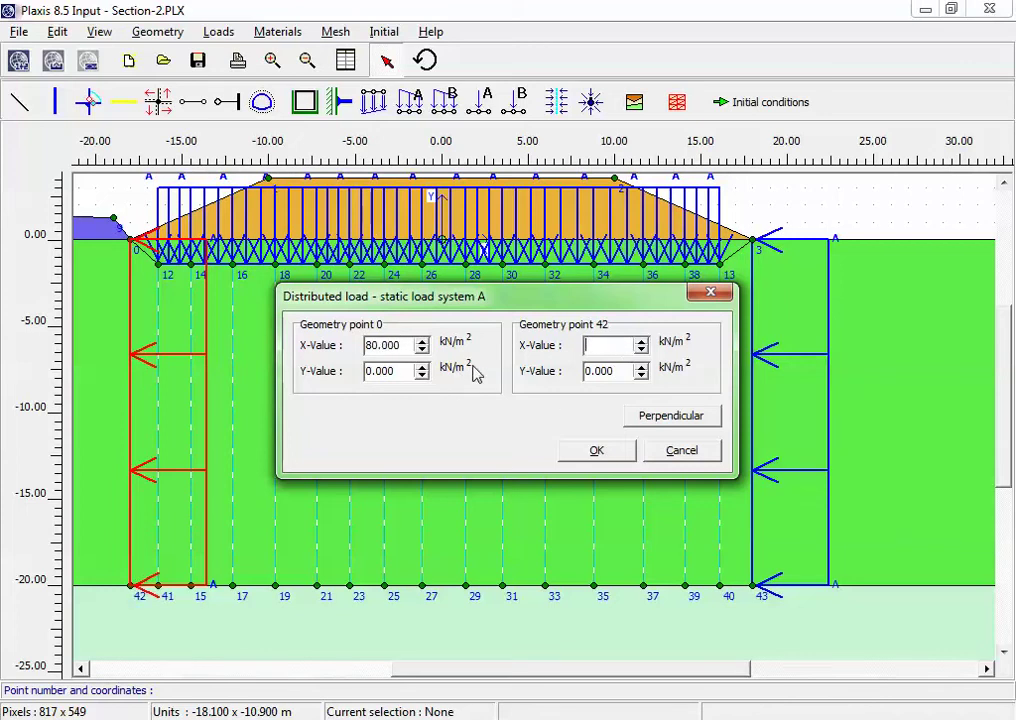
type("70")
left_click(592, 451)
left_click(307, 61)
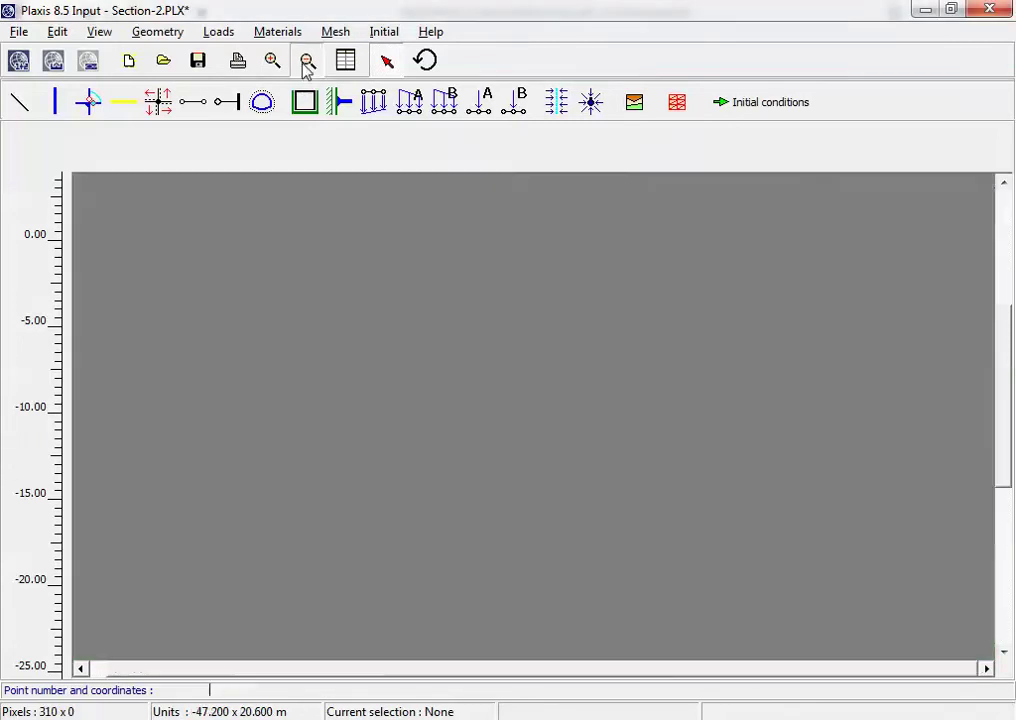
left_click(271, 61)
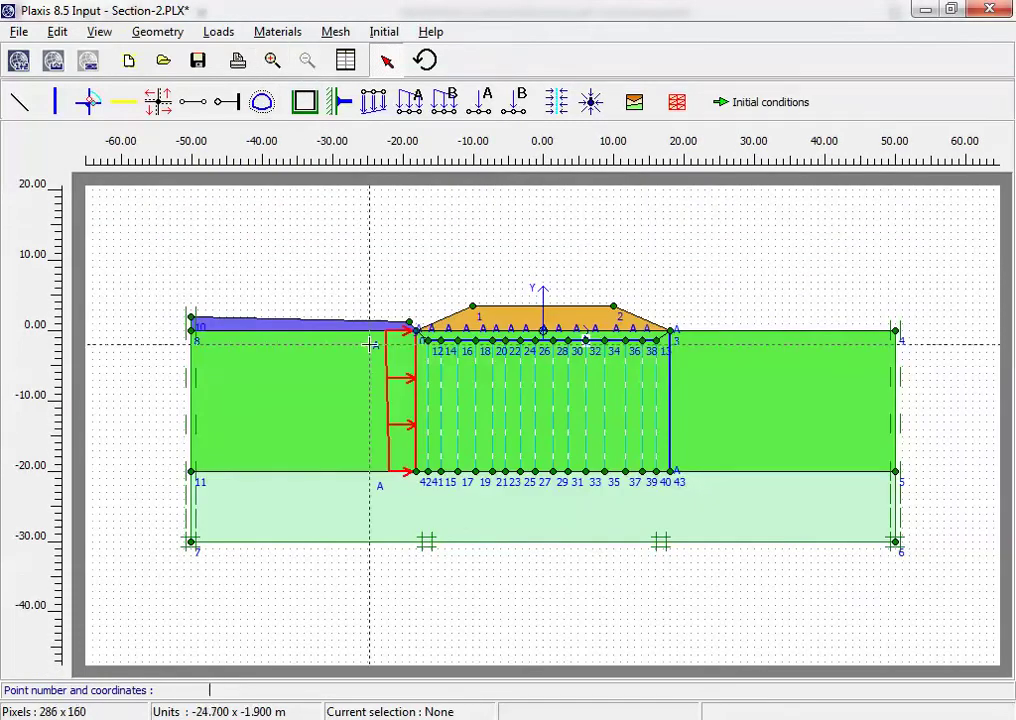
left_click_drag(370, 343, 503, 588)
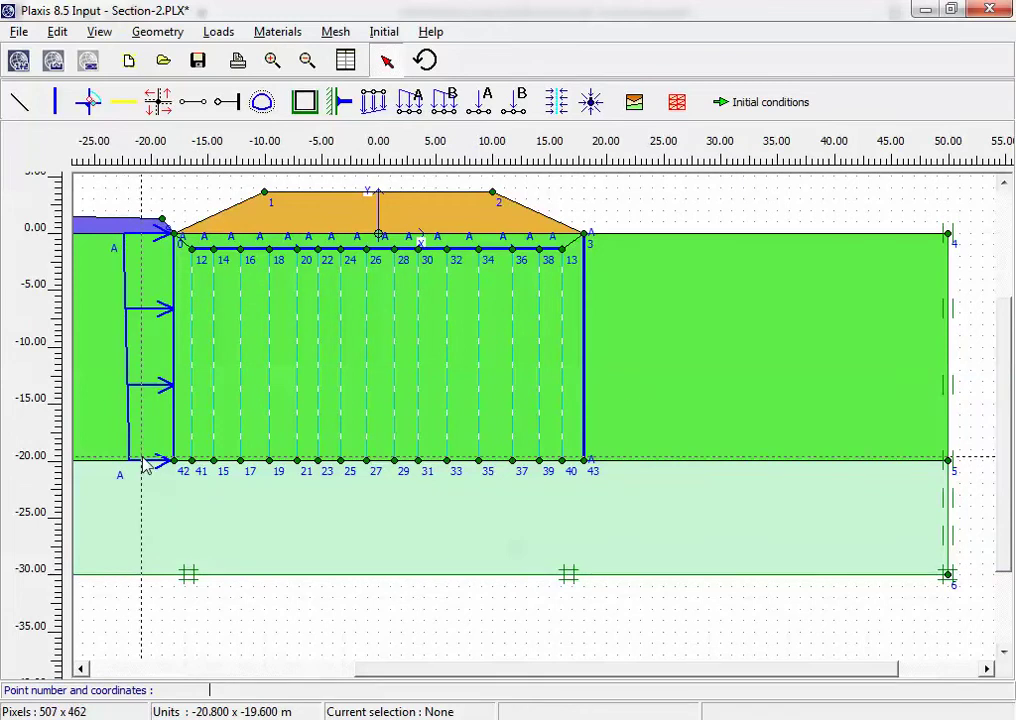
left_click(198, 62)
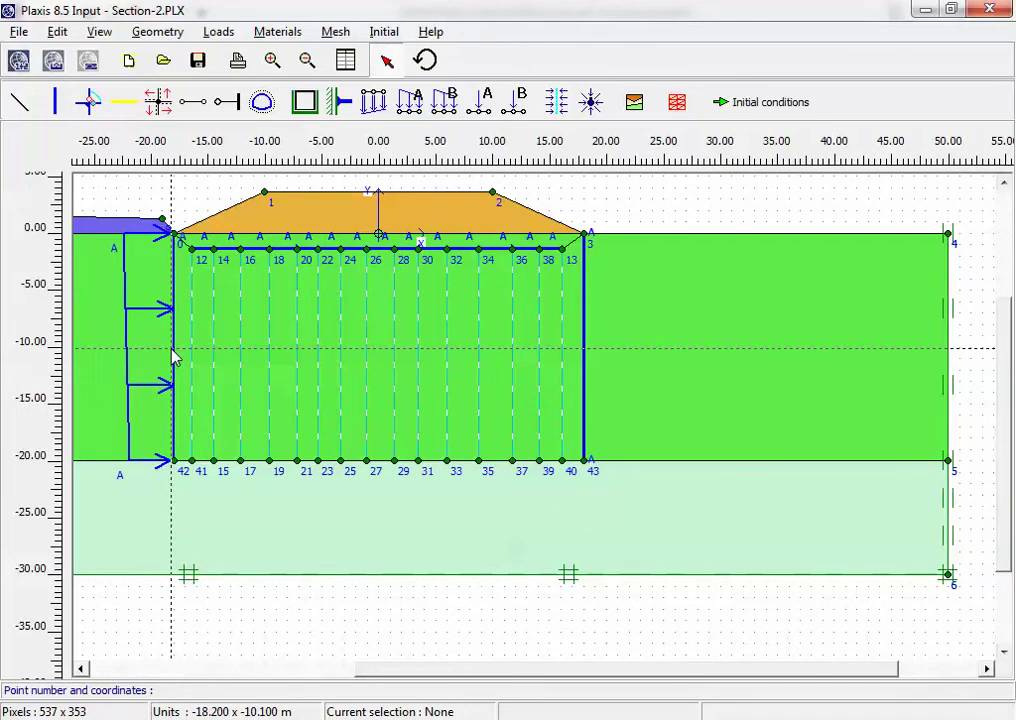
Set the X-value of the system A distributed load on line 3–43 to -80 kN/m² at point 3 and -70 kN/m² at point 43
double_click(588, 341)
left_click(506, 372)
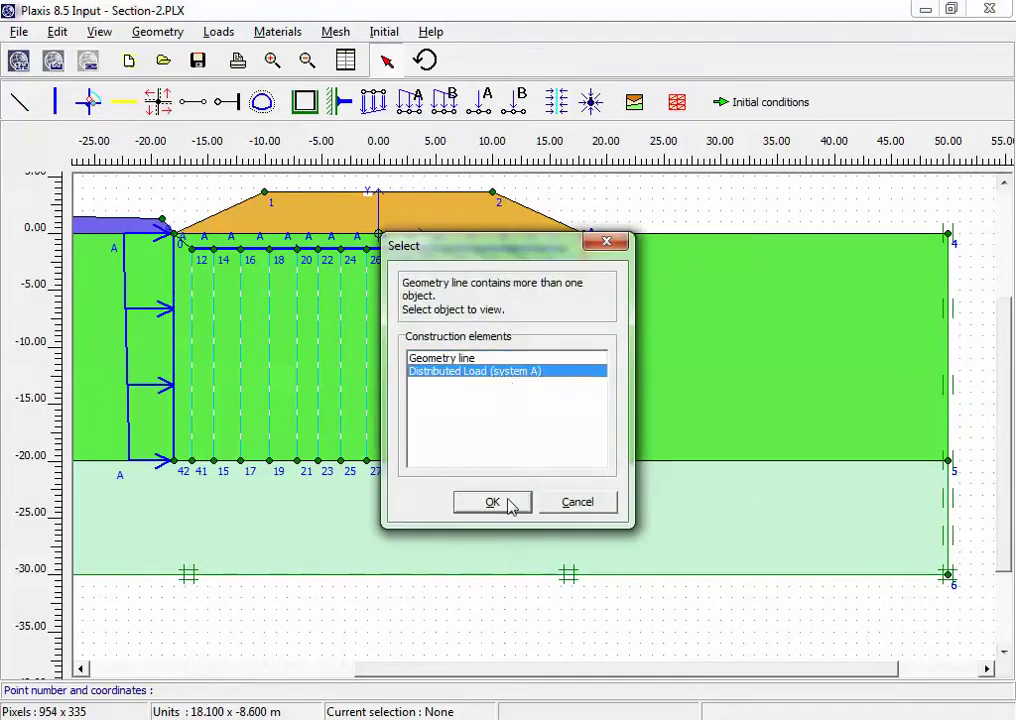
left_click(512, 503)
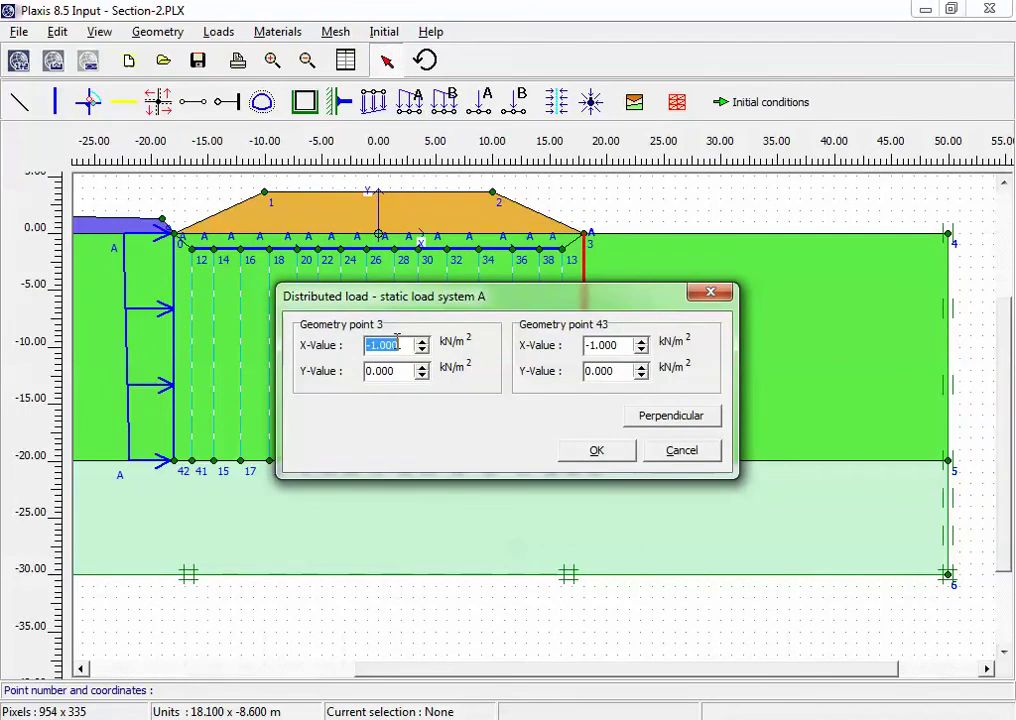
type("-80")
key("Tab")
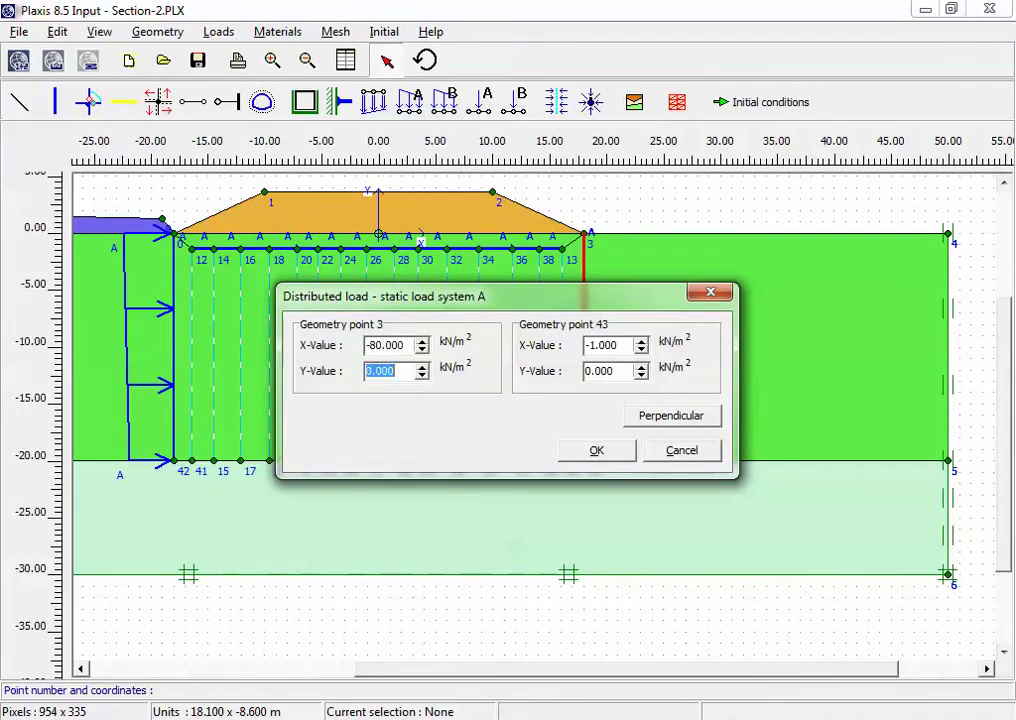
key("Tab")
type("-70")
left_click(594, 452)
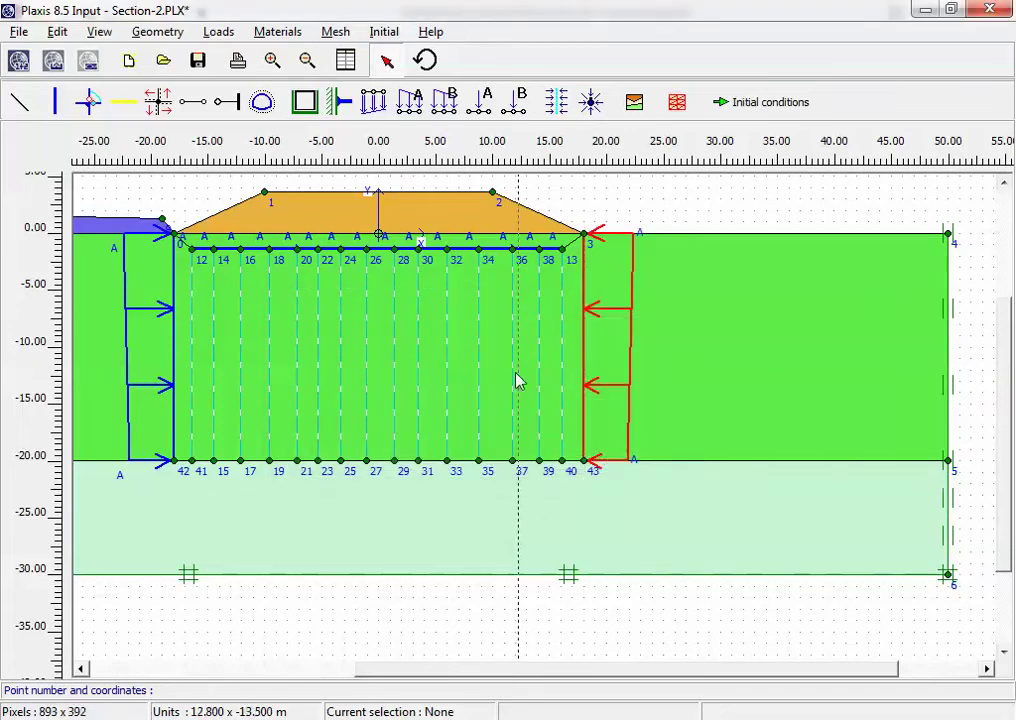
Set the Y-value of the system A distributed load between points 12 and 14 to -80 kN/m² at both ends
double_click(203, 256)
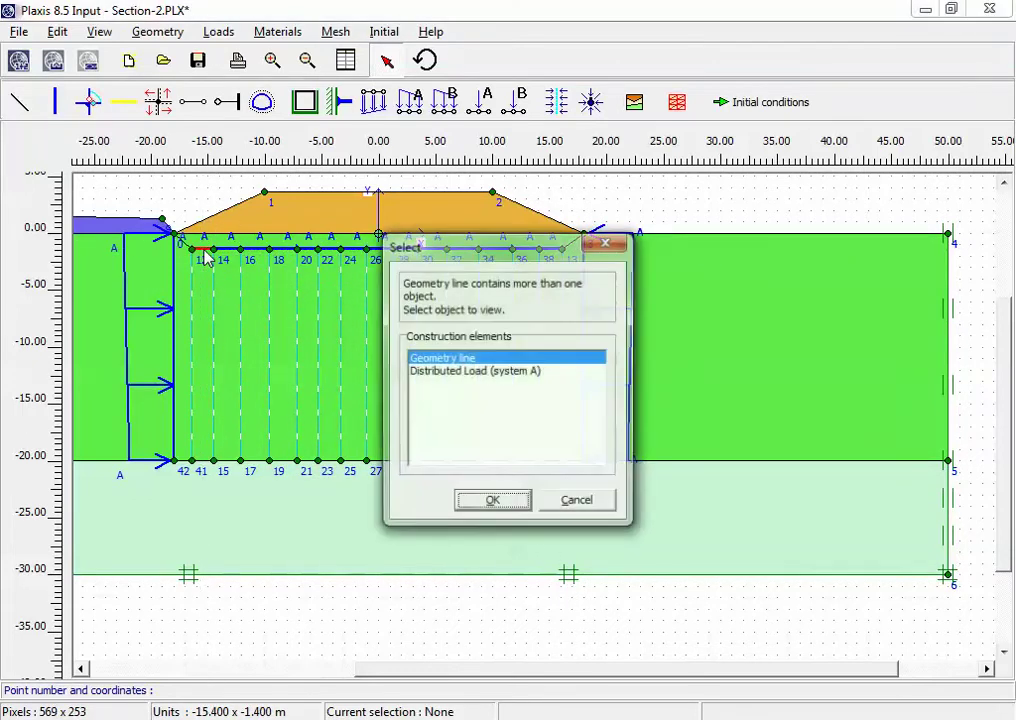
left_click(445, 372)
left_click(500, 501)
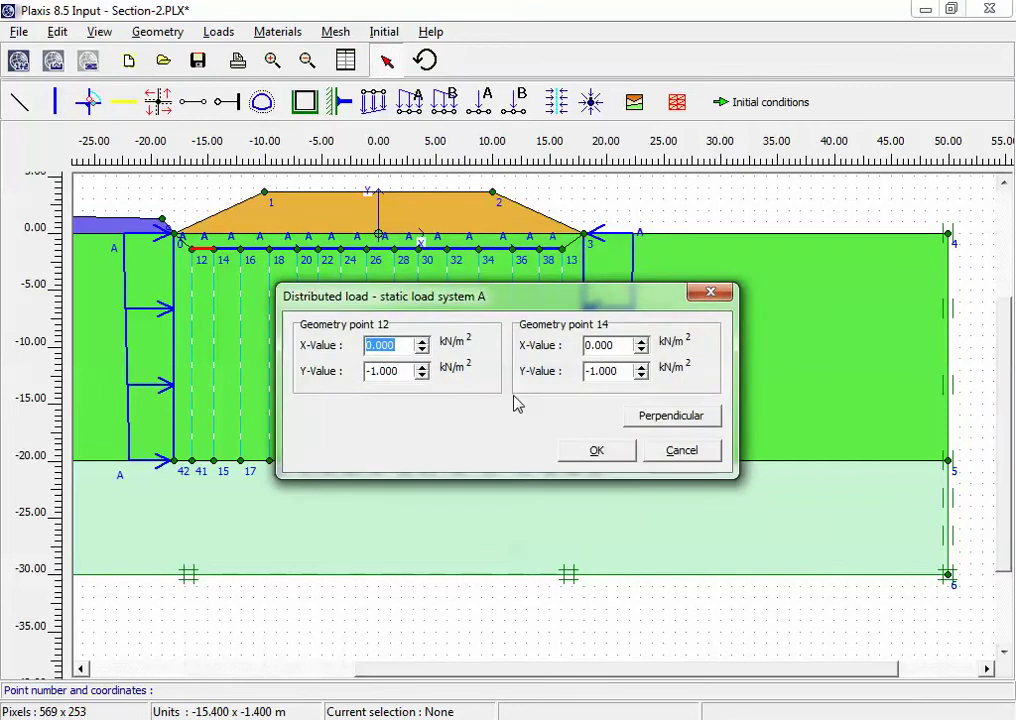
key("Tab")
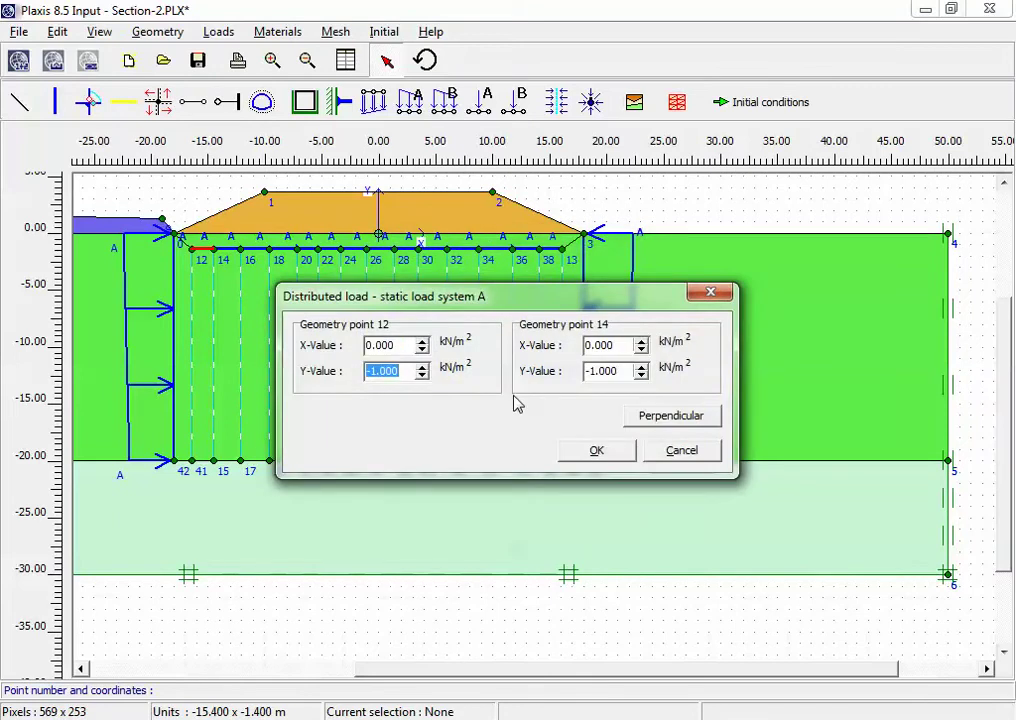
type("-80")
key("Tab")
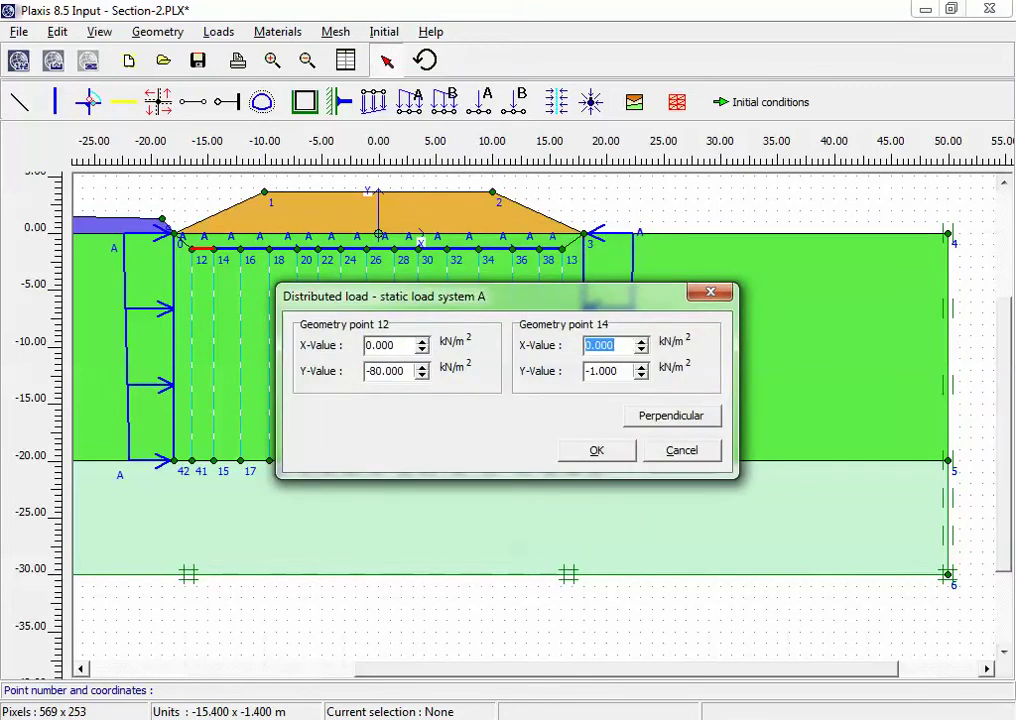
key("Tab")
type("80")
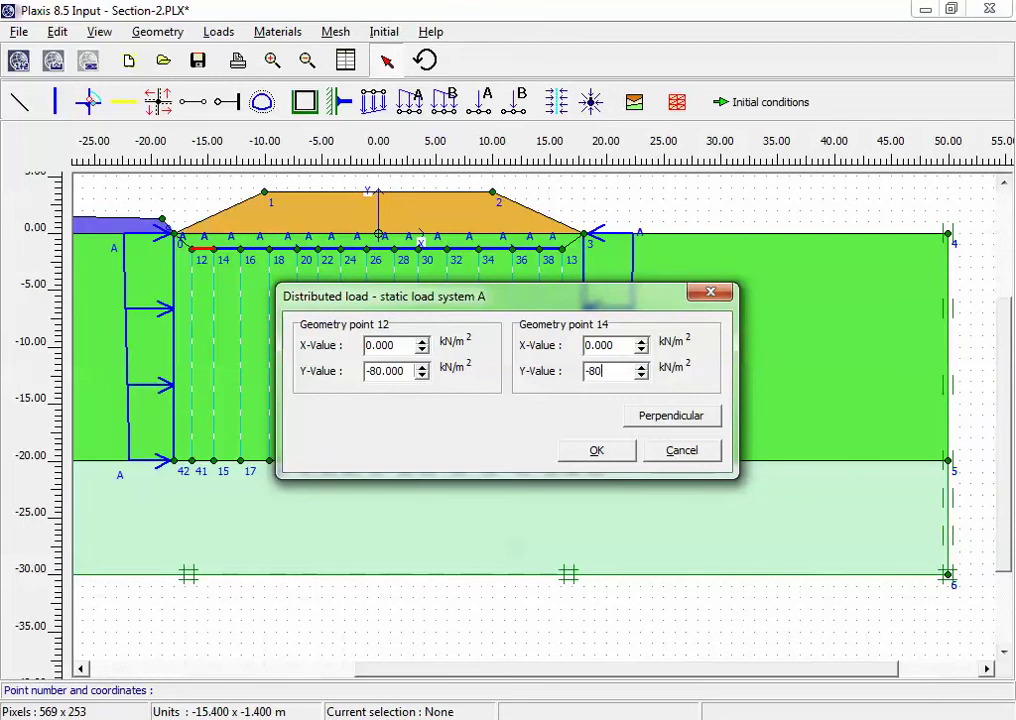
left_click_drag(405, 371, 340, 380)
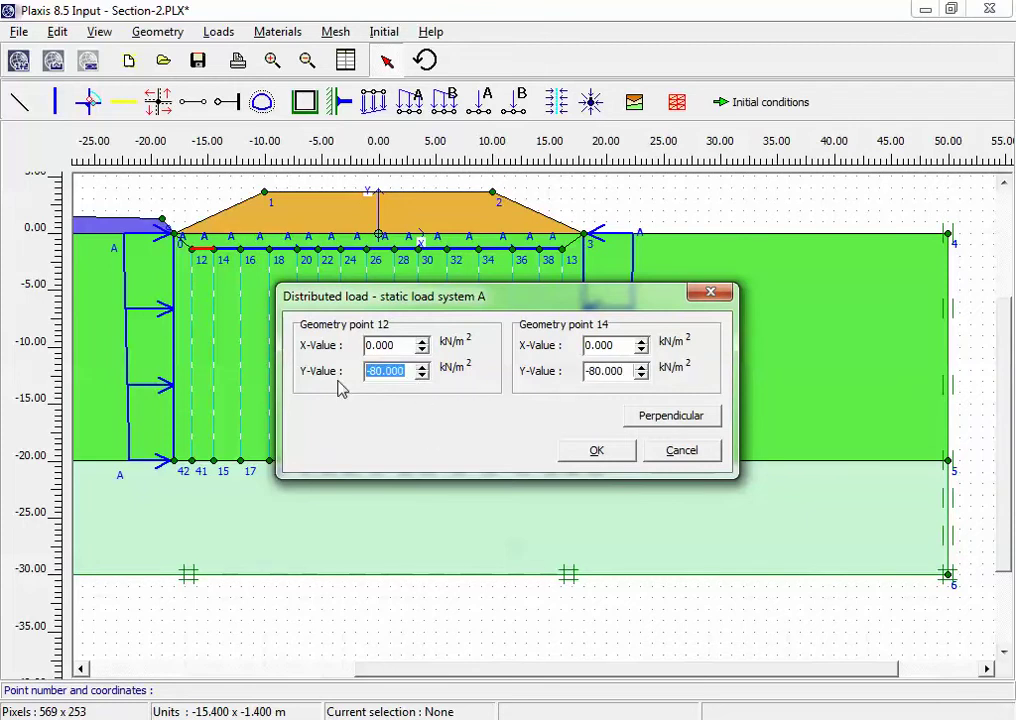
left_click(603, 456)
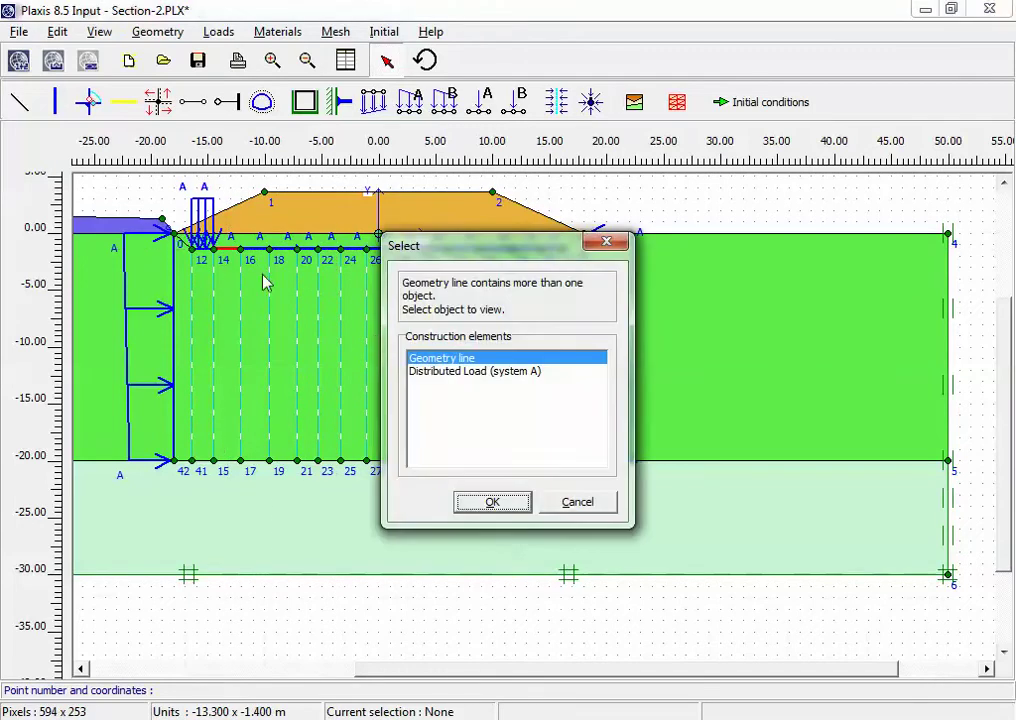
Set the Y-value of the system A distributed load between points 14 and 16 to -80 kN/m² at both ends
left_click(449, 372)
left_click(492, 501)
key("Tab")
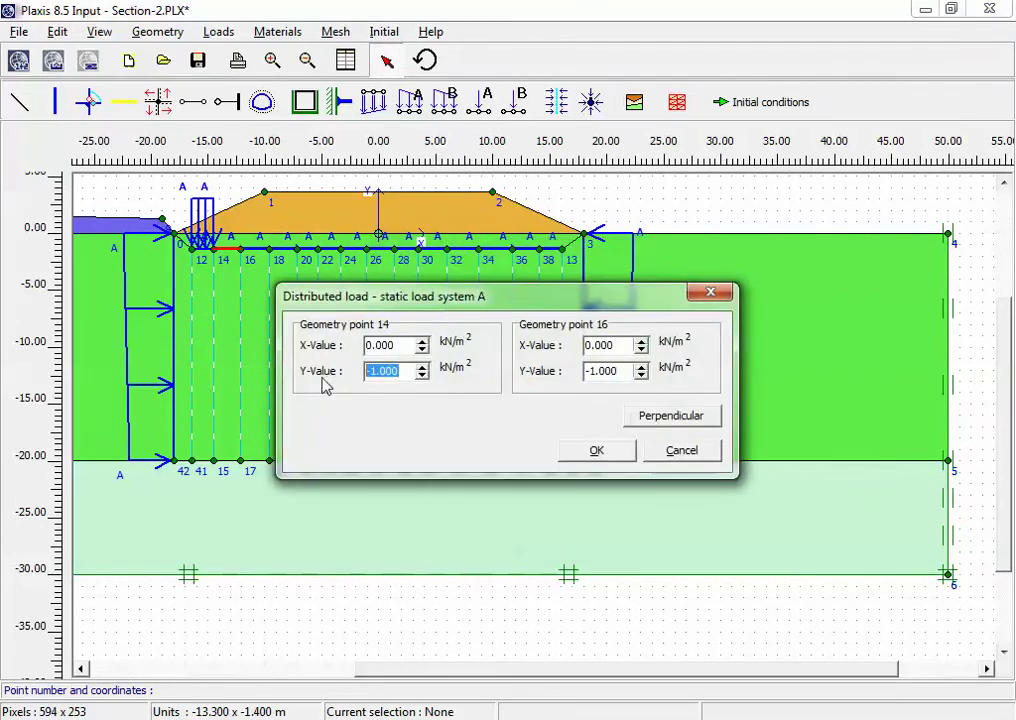
type("-80.000")
double_click(620, 378)
type("-80.000")
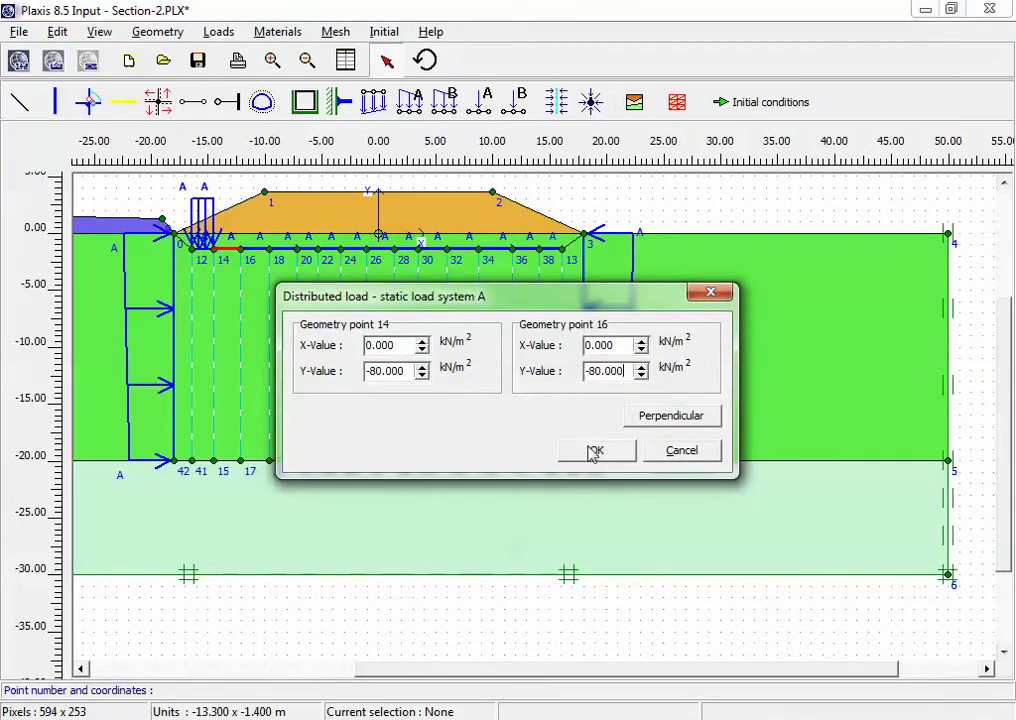
left_click(596, 450)
Set the Y-value of the system A distributed load between points 16 and 18 to -80 kN/m² at both ends
double_click(264, 256)
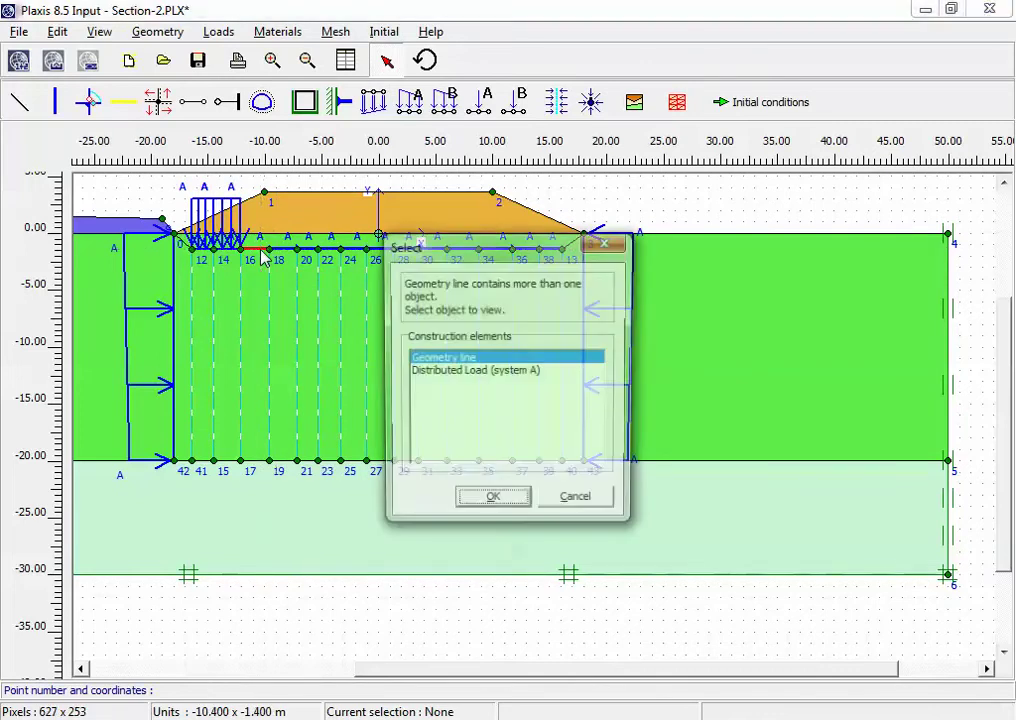
left_click(484, 372)
left_click(493, 502)
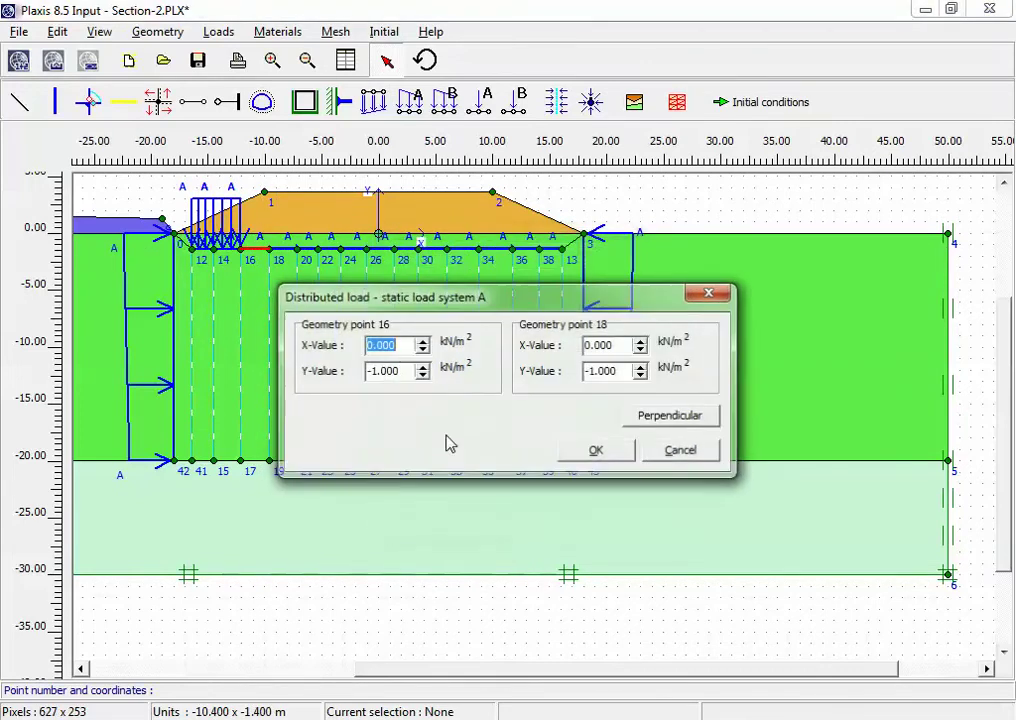
double_click(395, 371)
type("-80.000")
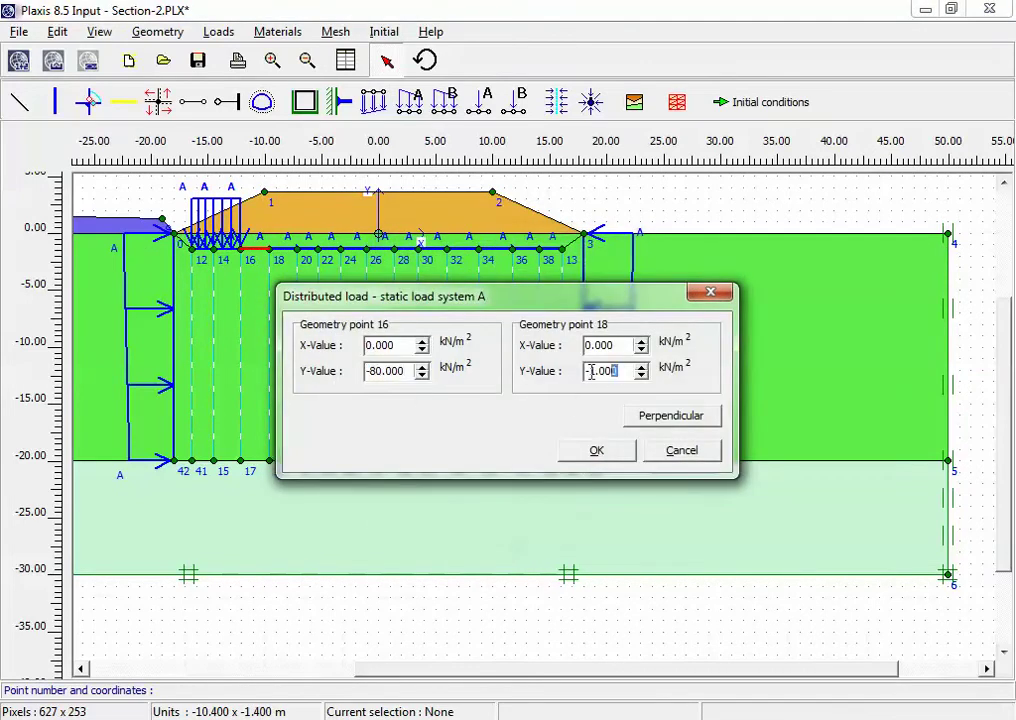
left_click_drag(591, 371, 551, 392)
type("-80.000")
left_click(594, 451)
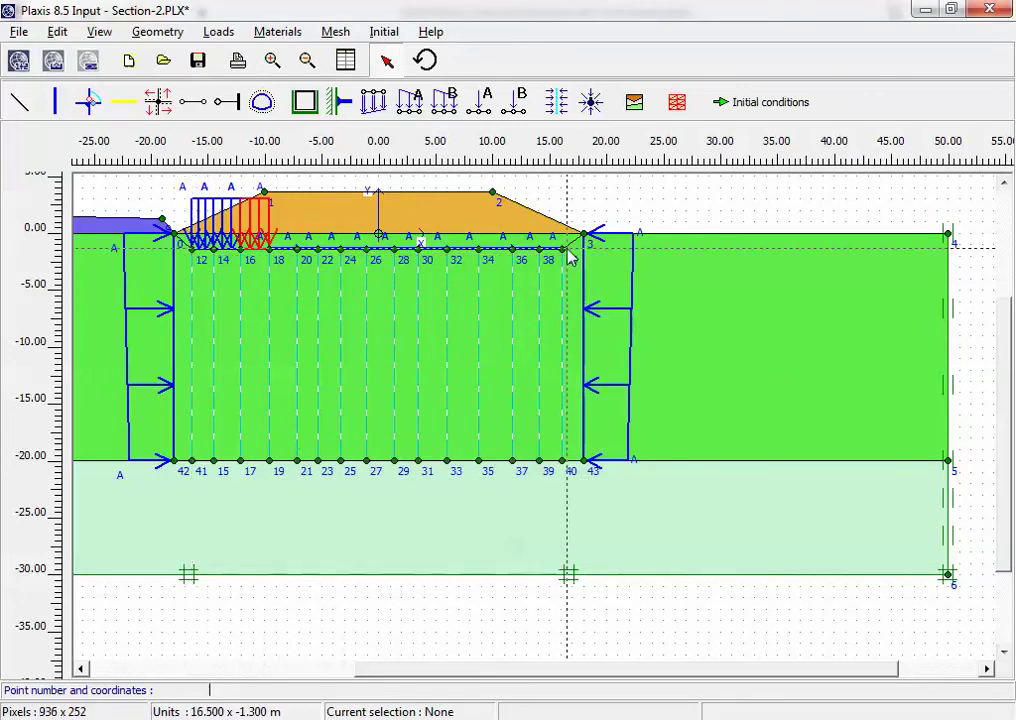
Set the Y-value of the system A distributed load between points 18 and 20 to -80 kN/m² at both ends
double_click(290, 257)
left_click(497, 372)
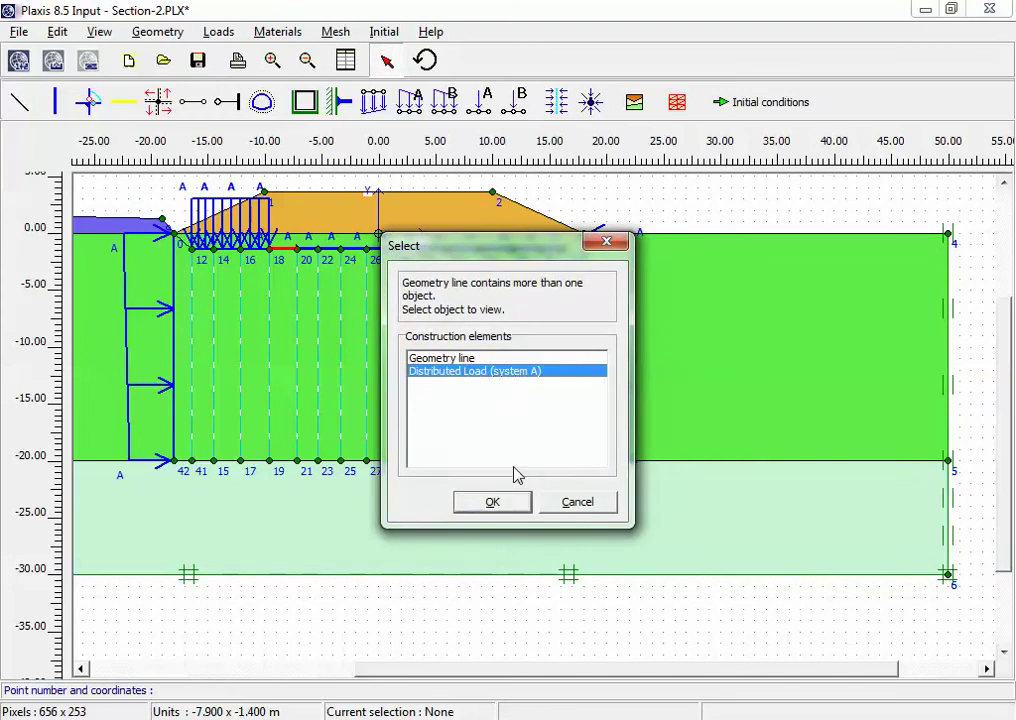
left_click(505, 506)
key("Tab")
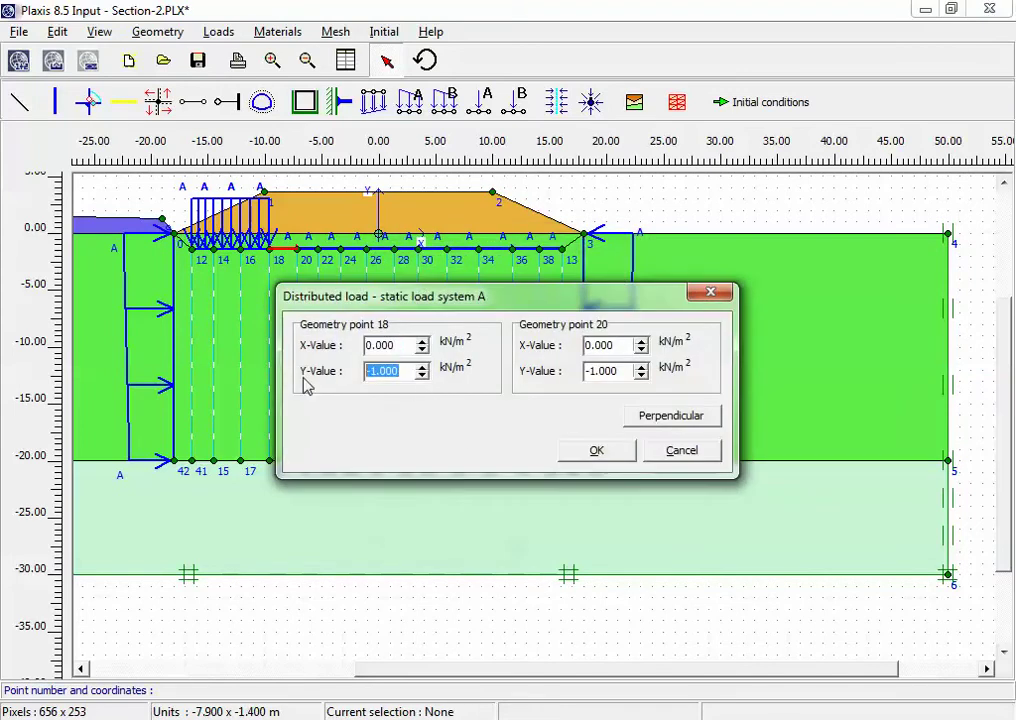
type("-80.000")
key("Tab")
key("Tab")
type("-80.000")
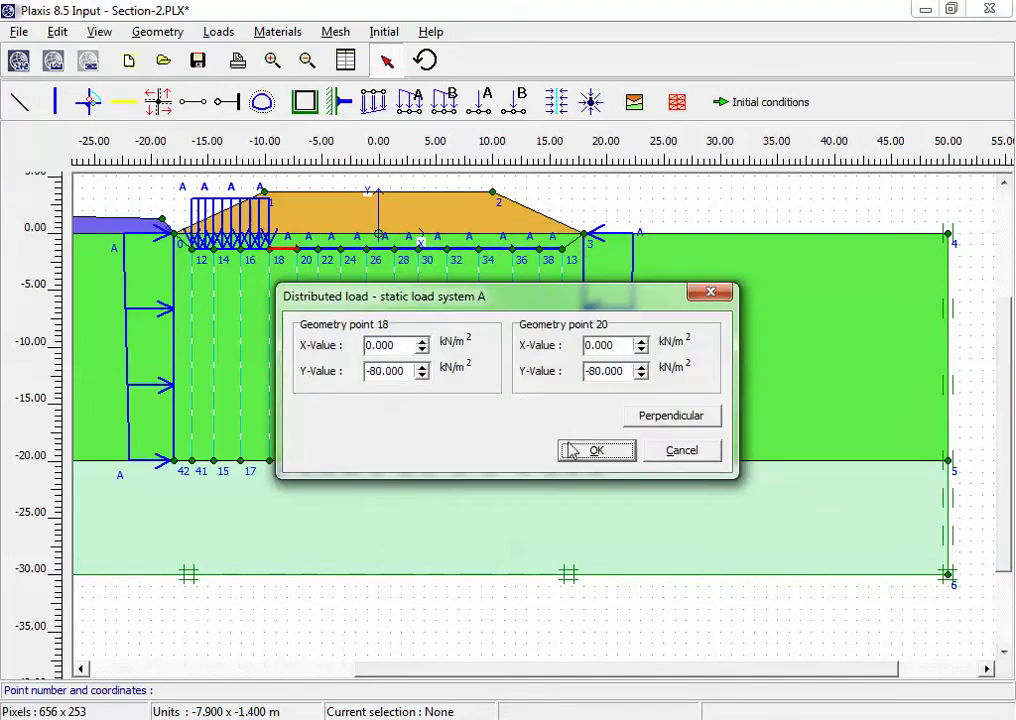
left_click(594, 450)
Set the Y-value of the system A distributed load between points 20 and 22 to -80 kN/m² at both ends
double_click(312, 257)
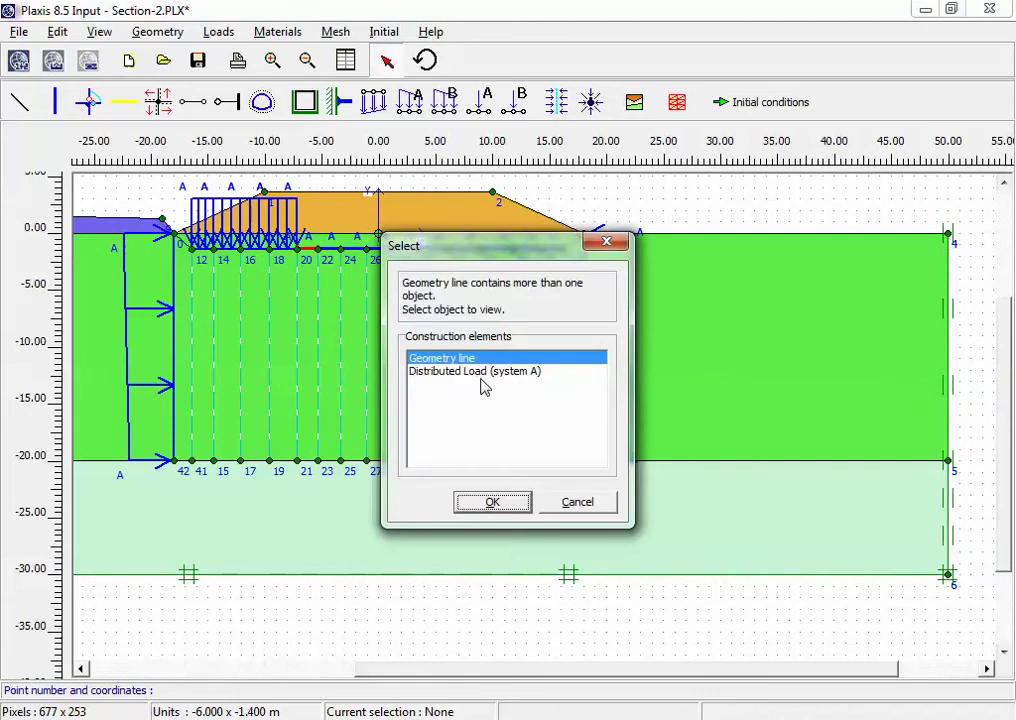
left_click(484, 374)
left_click(500, 505)
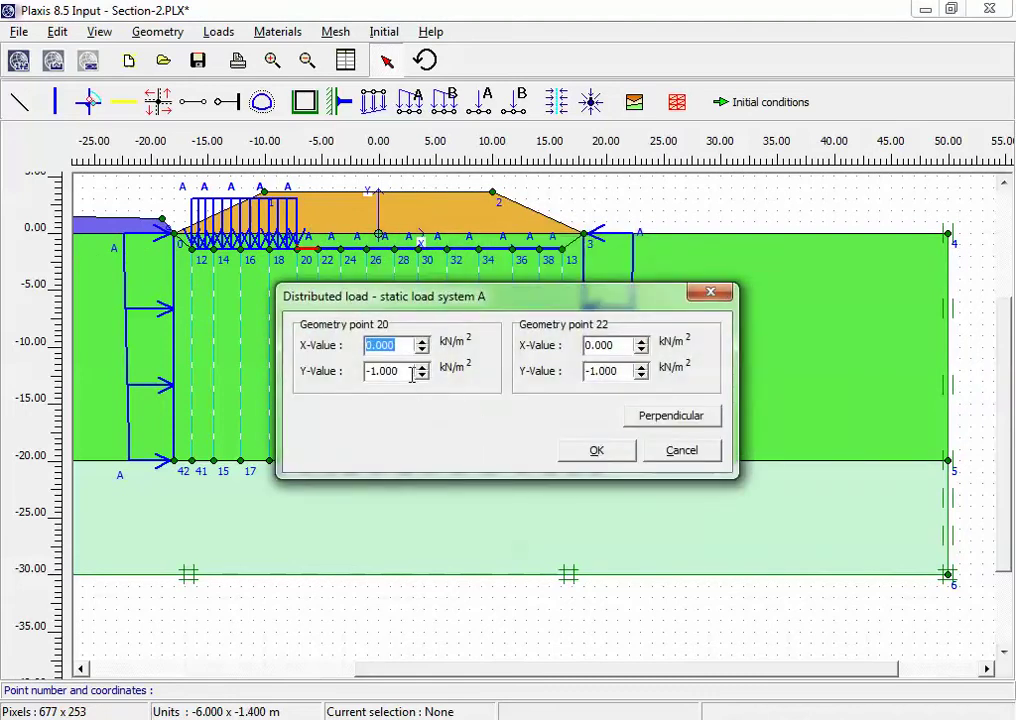
key("Tab")
type("-80.000")
left_click_drag(612, 378, 551, 376)
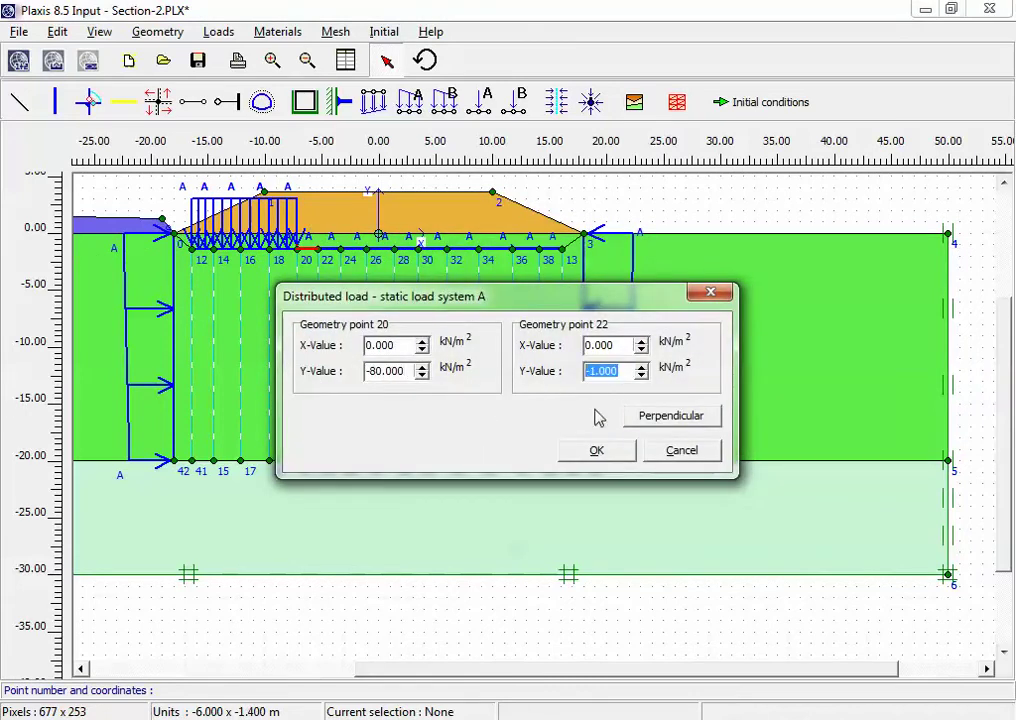
type("-80.000")
left_click(596, 450)
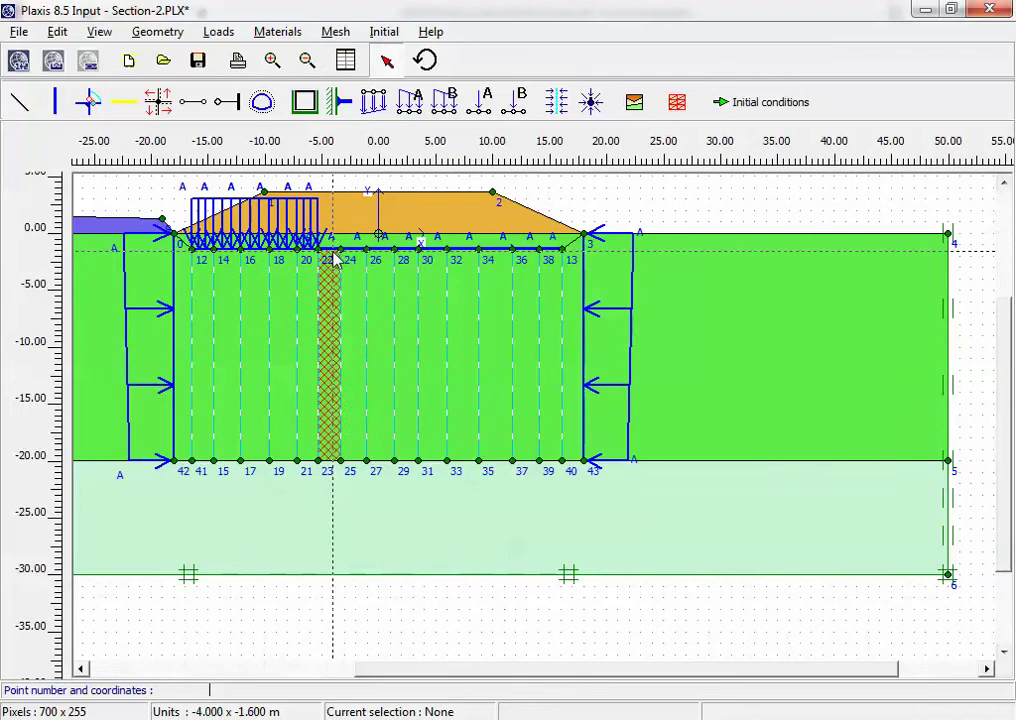
Set the Y-value of the system A distributed load between points 22 and 24 to -80 kN/m² at both ends
double_click(337, 259)
left_click(619, 462)
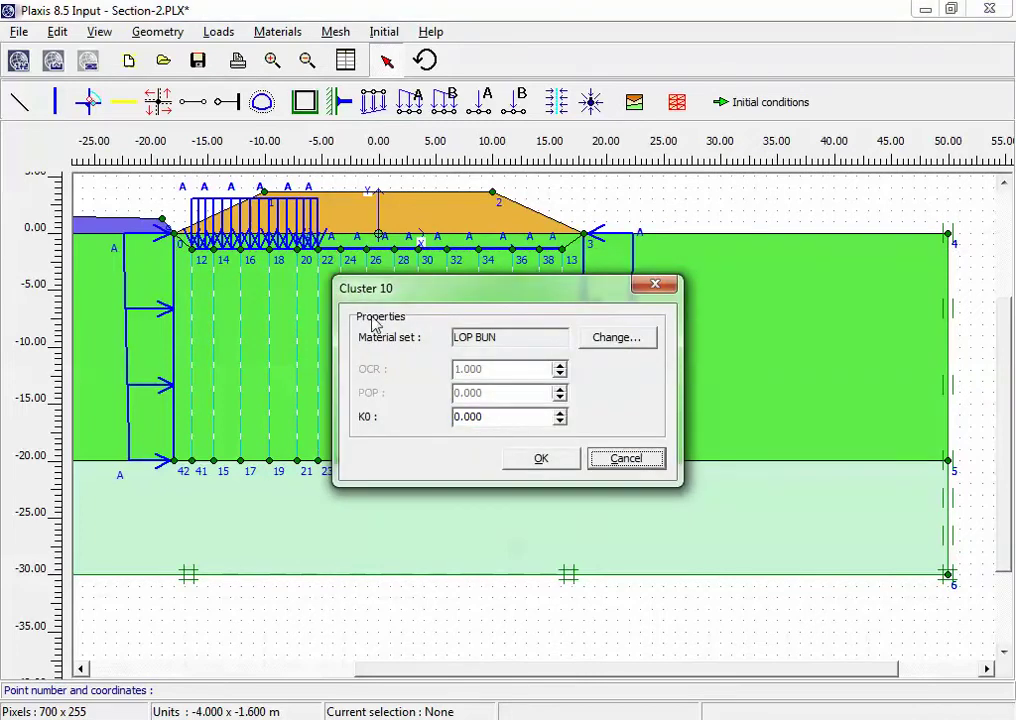
double_click(333, 258)
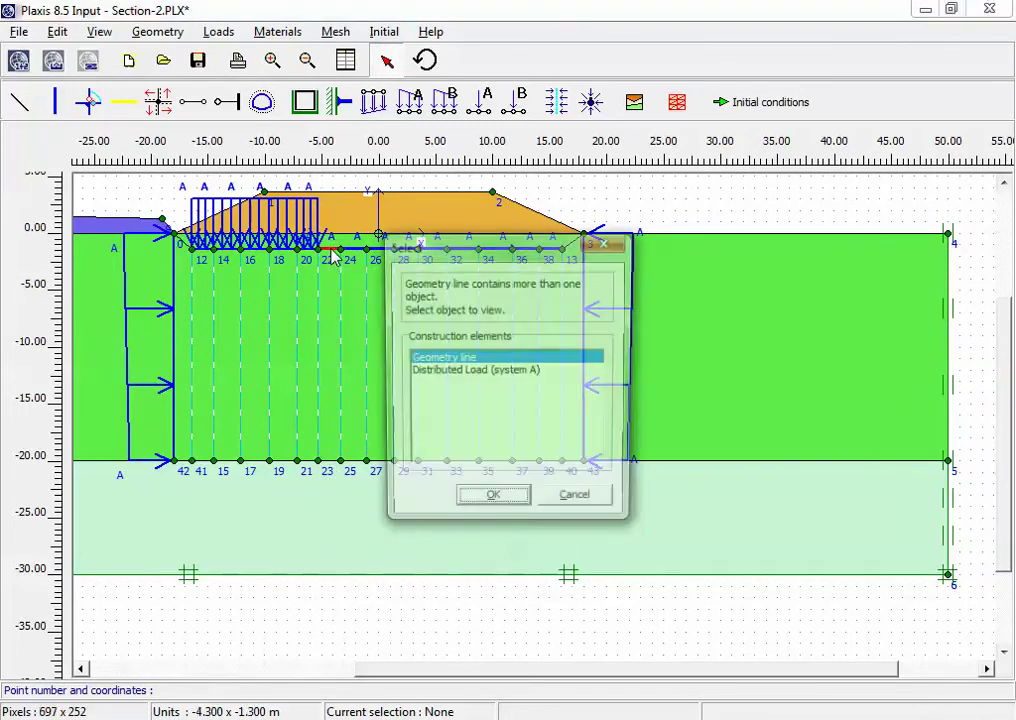
left_click(456, 374)
left_click(492, 498)
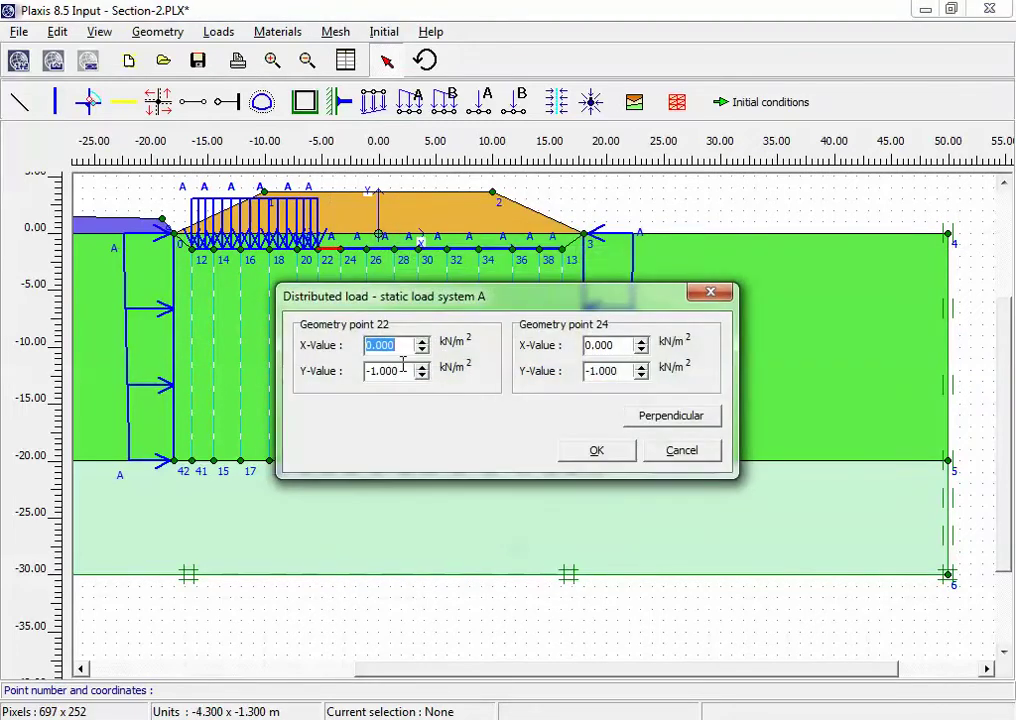
key("Tab")
type("-80.000")
left_click_drag(625, 374, 532, 390)
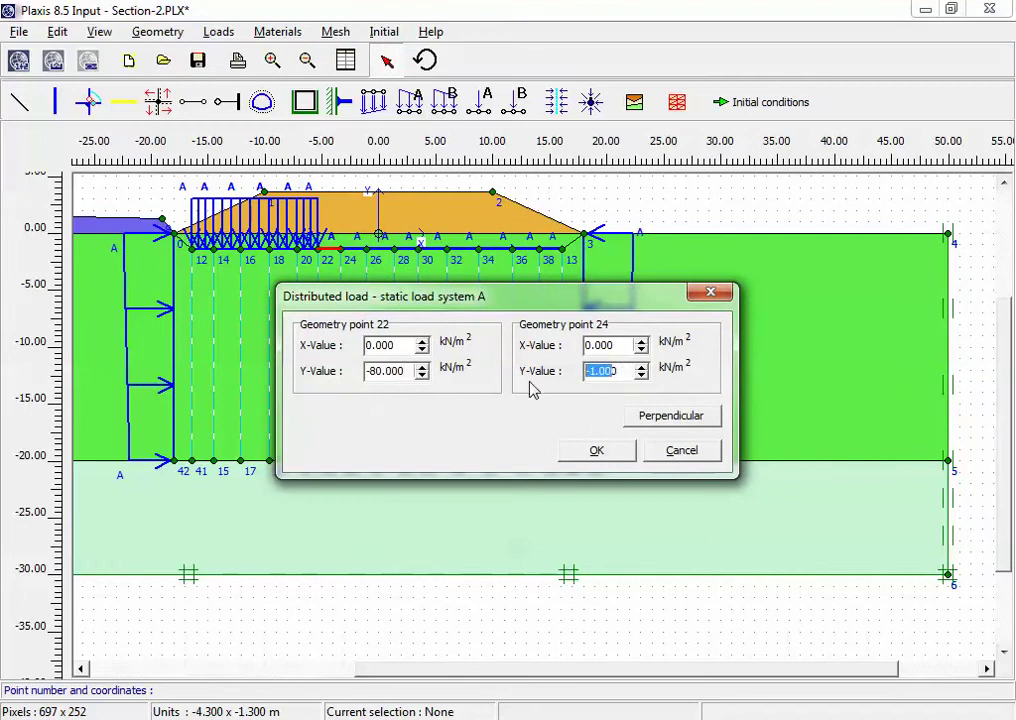
type("-80.000")
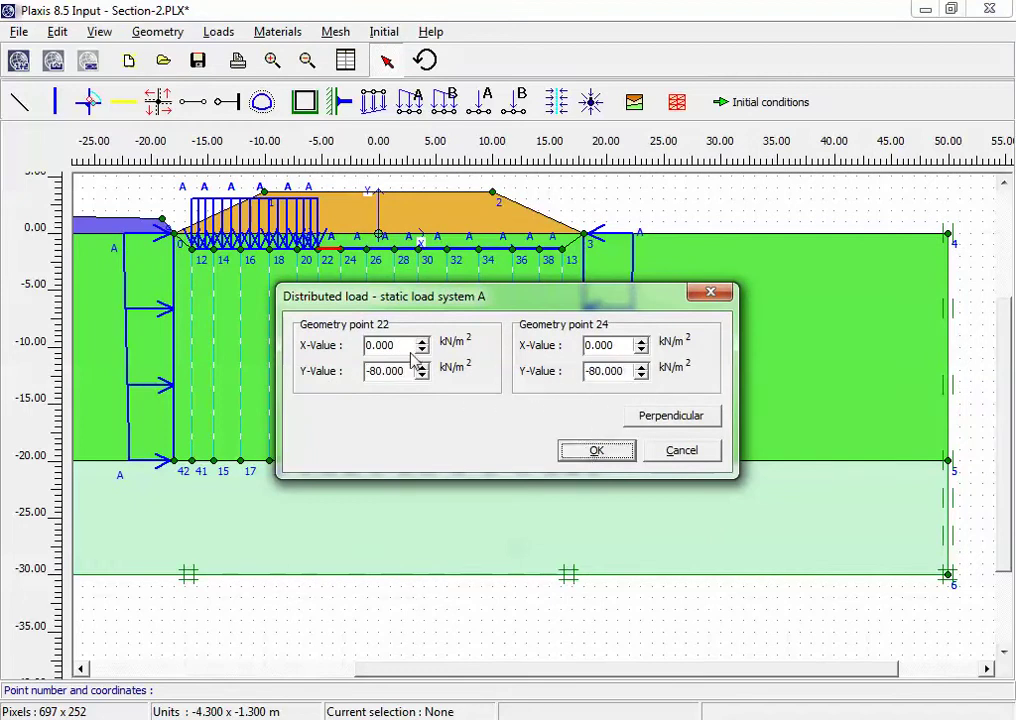
left_click(596, 450)
Set the Y-value of the system A distributed load between points 24 and 26 to -80 kN/m² at both ends
double_click(355, 250)
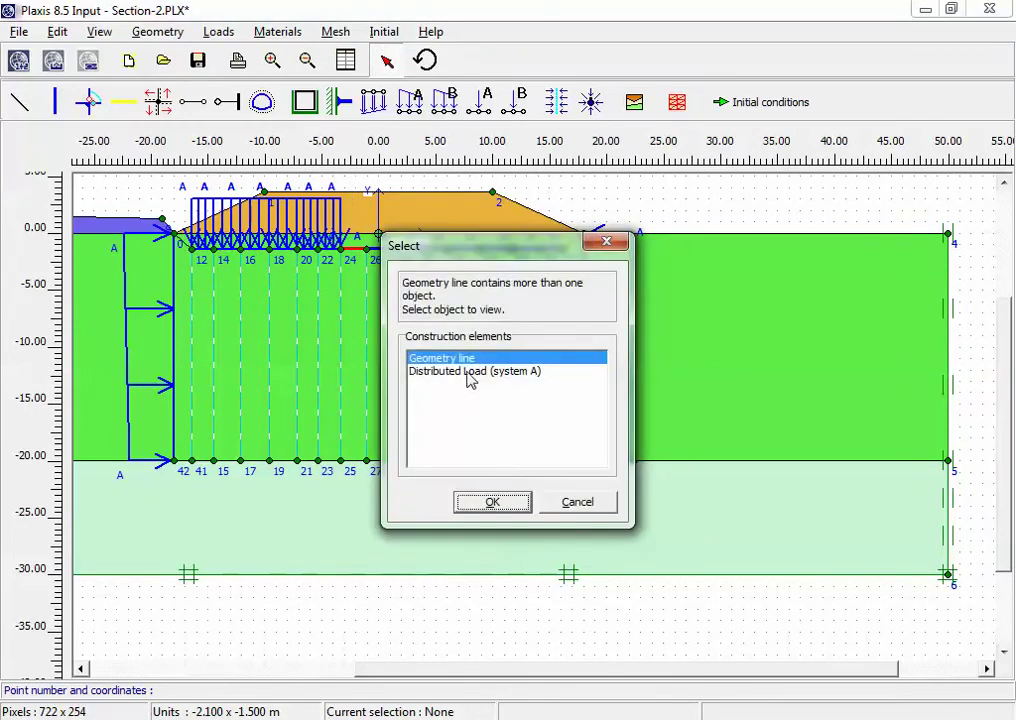
left_click(470, 371)
left_click(492, 503)
left_click_drag(395, 374, 305, 380)
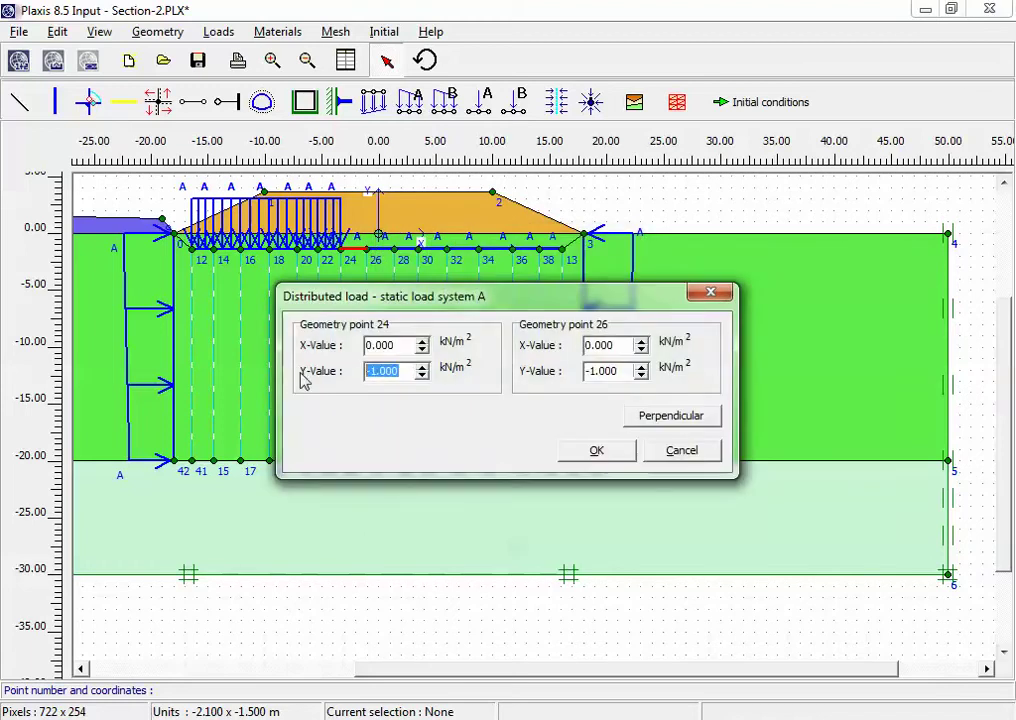
type("-80.000")
left_click_drag(616, 372, 567, 409)
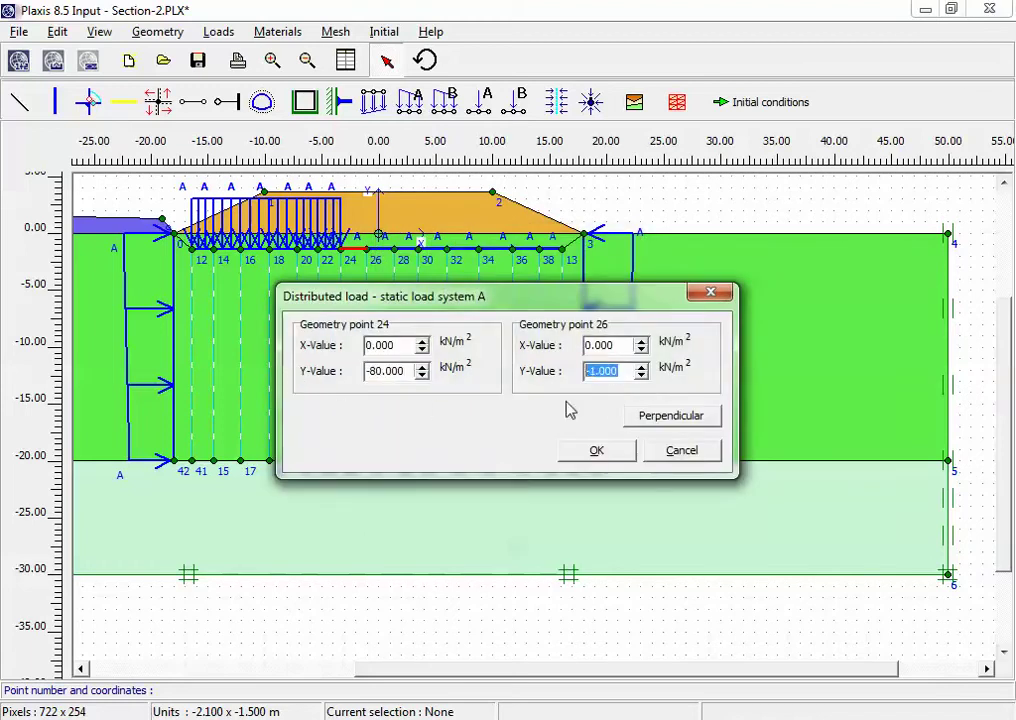
type("-80.000")
left_click(596, 450)
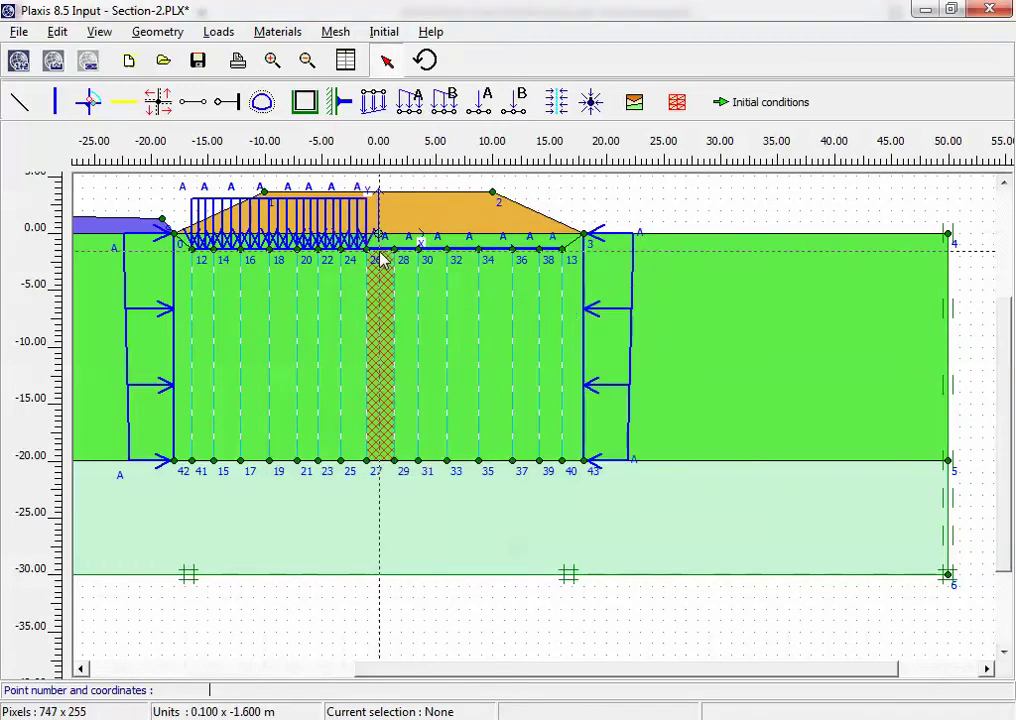
Set the Y-value of the system A distributed load between points 26 and 28 to -80 kN/m² at both ends
double_click(384, 250)
left_click(440, 372)
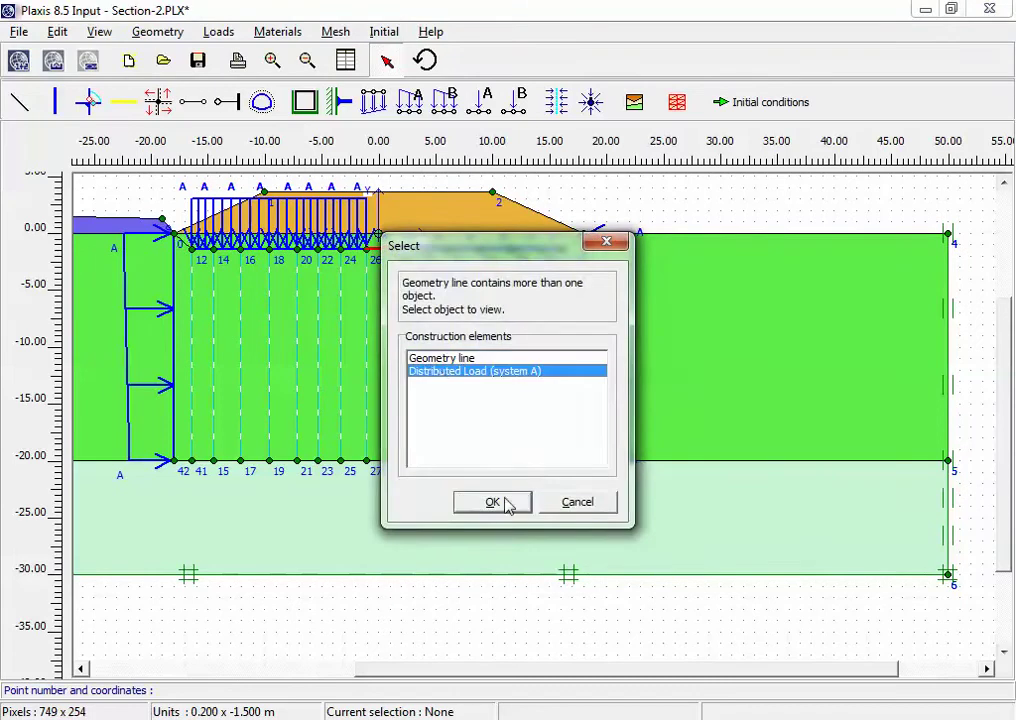
left_click(513, 501)
left_click_drag(408, 368, 398, 408)
type("-80.000")
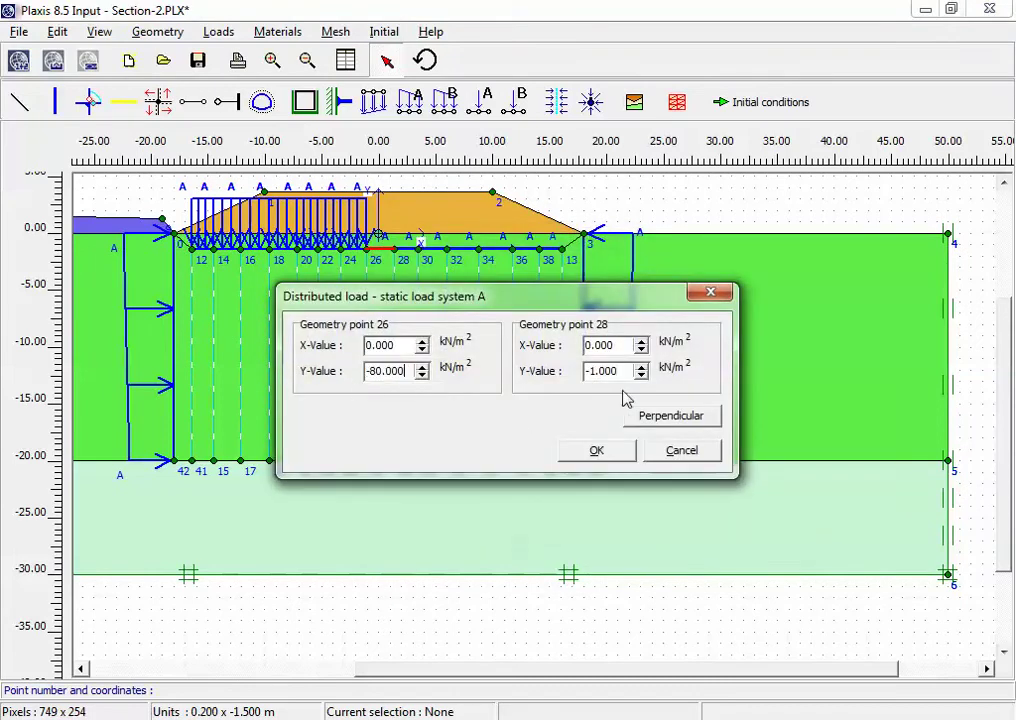
left_click_drag(622, 371, 524, 381)
type("-80.000")
left_click(596, 450)
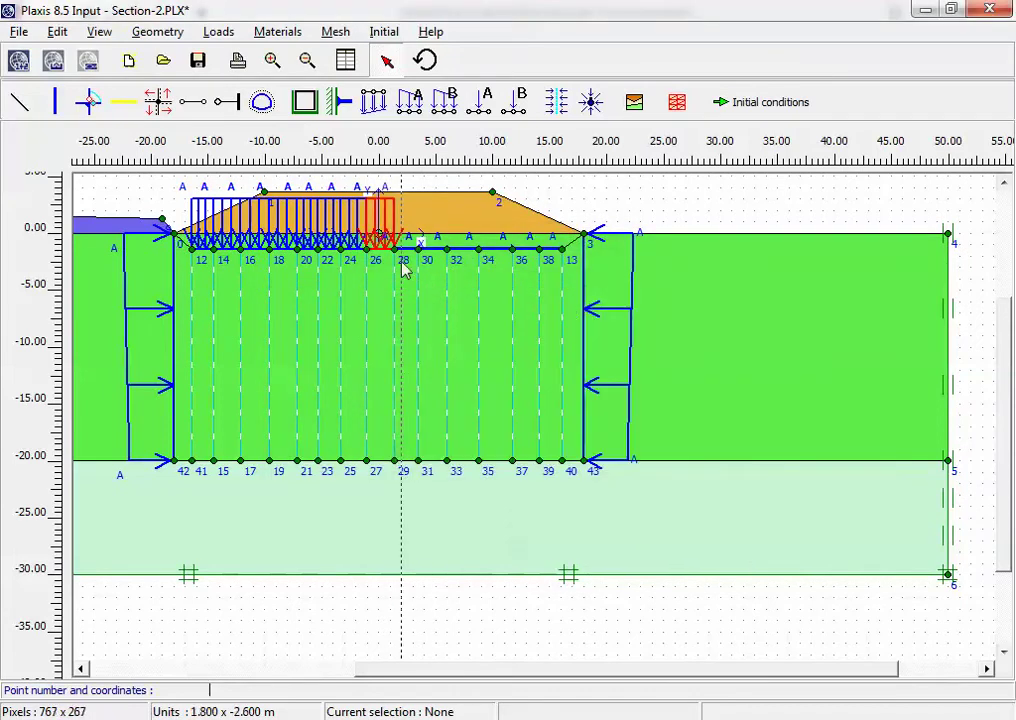
Set the Y-value of the system A distributed load between points 28 and 30 to -80 kN/m² at both ends
double_click(410, 258)
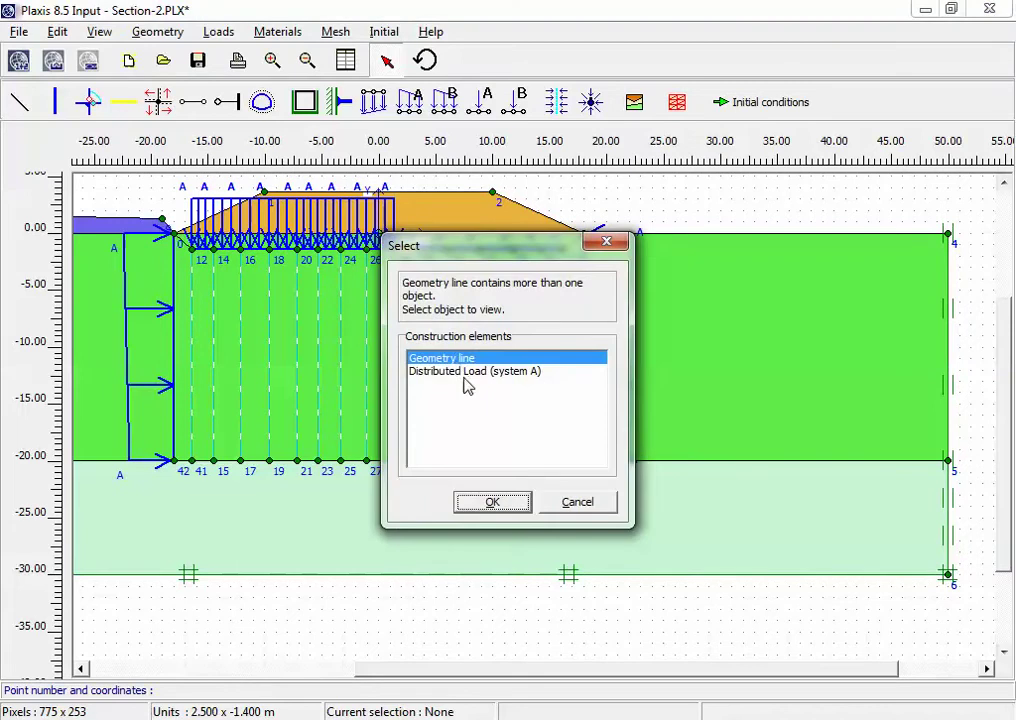
left_click(465, 370)
left_click(493, 496)
left_click_drag(410, 376, 327, 381)
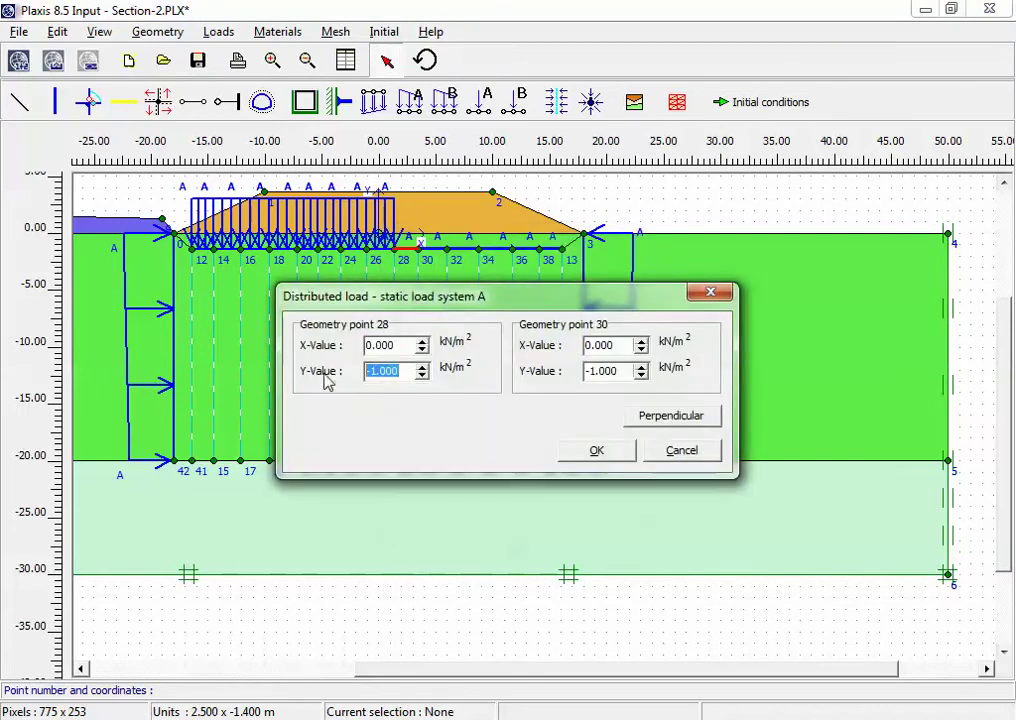
type("-80.000")
left_click_drag(625, 372, 571, 374)
type("-80.000")
left_click(596, 450)
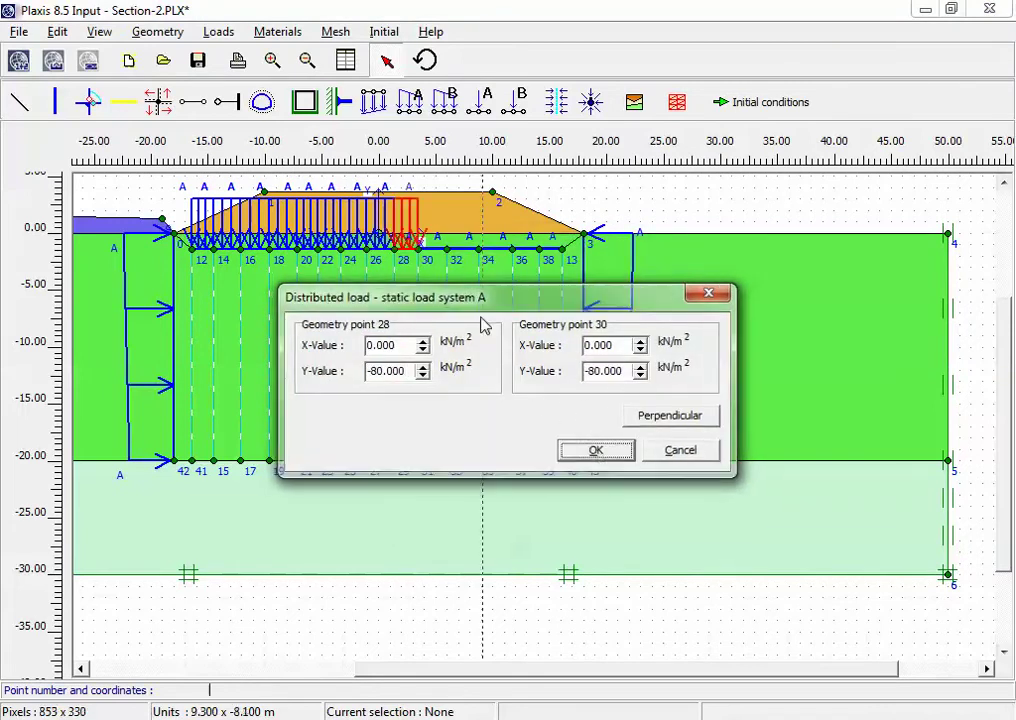
Set the Y-value of the system A distributed load between points 30 and 32 to -80 kN/m² at both ends
double_click(433, 256)
key("Down")
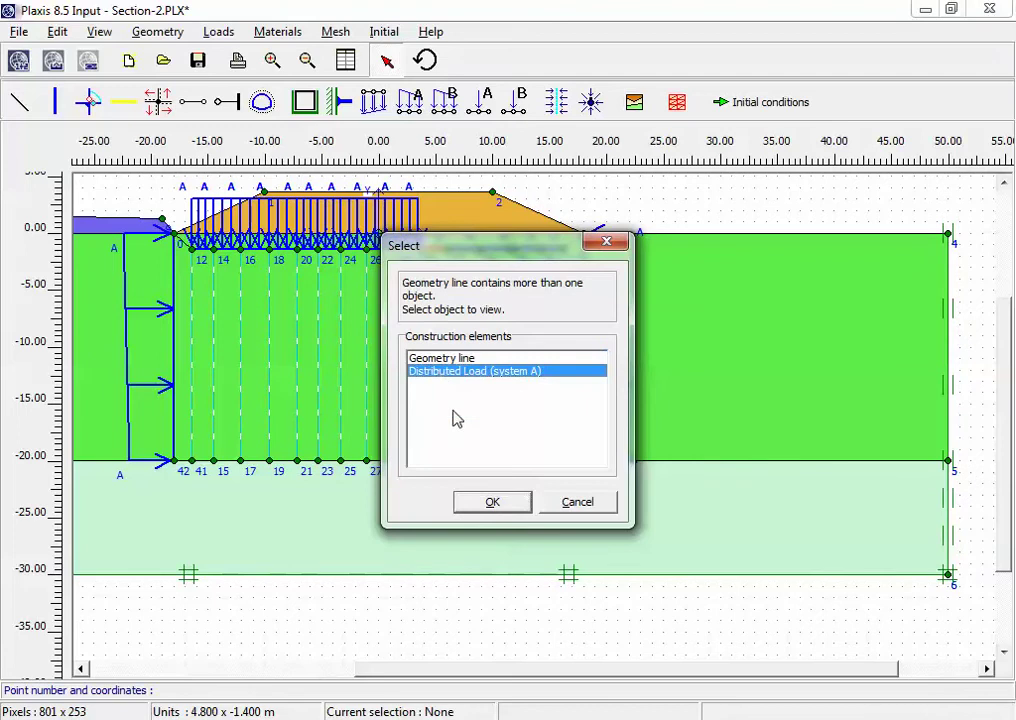
left_click(493, 501)
left_click_drag(408, 371, 318, 381)
type("-80.000")
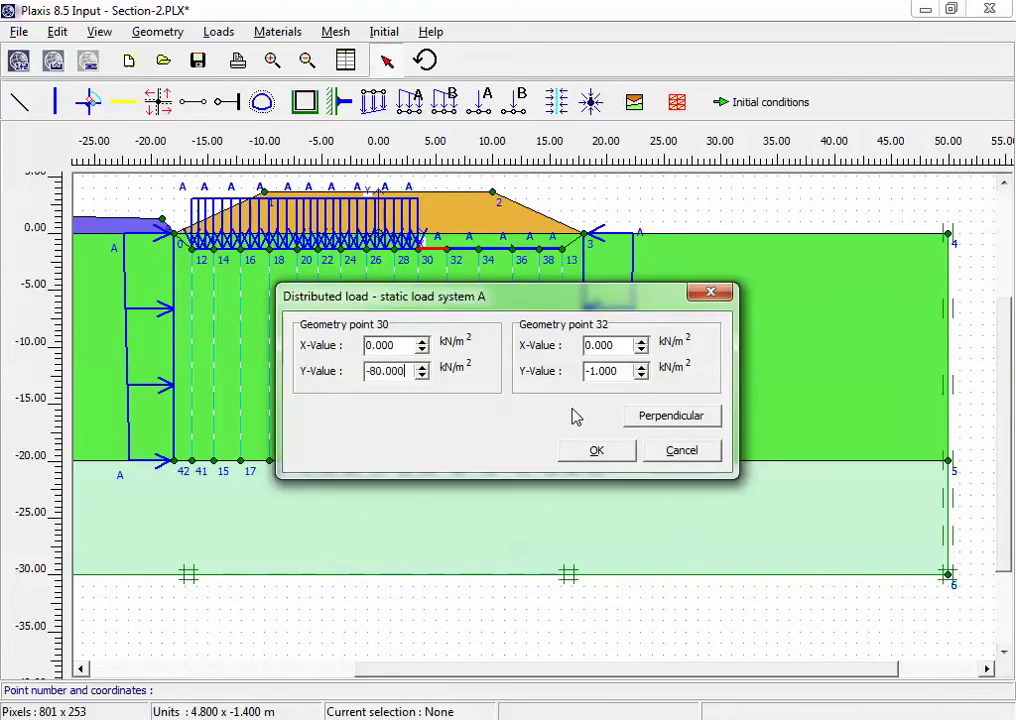
double_click(602, 371)
type("-80.000")
left_click(596, 450)
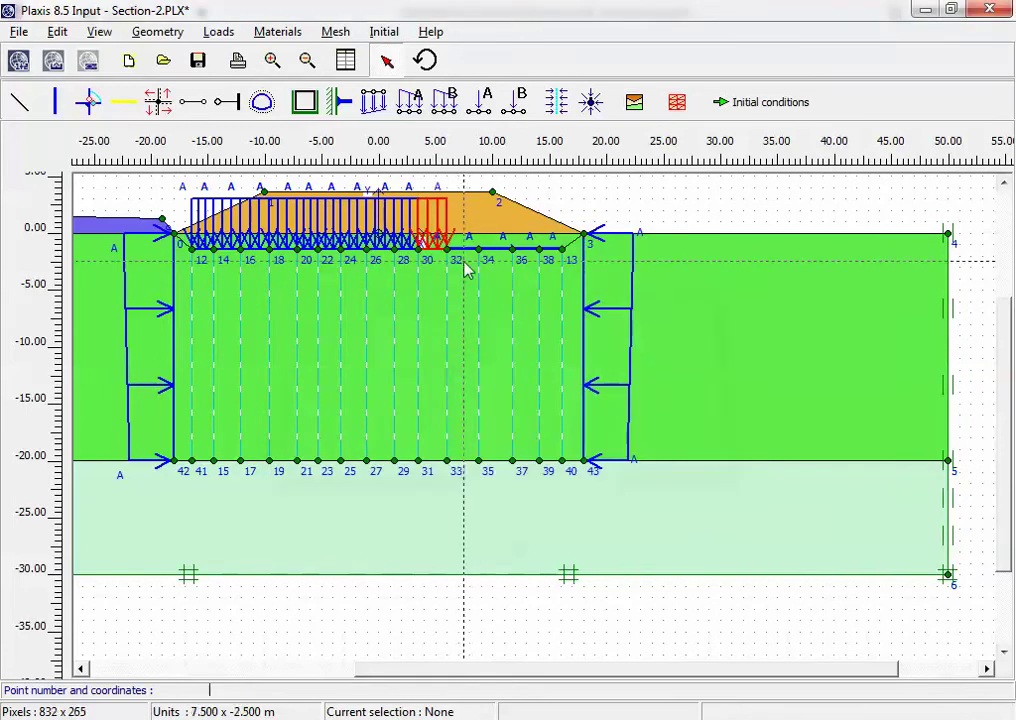
Set the Y-value of the system A distributed load between points 32 and 34 to -80 kN/m² at both ends
double_click(465, 258)
key("Down")
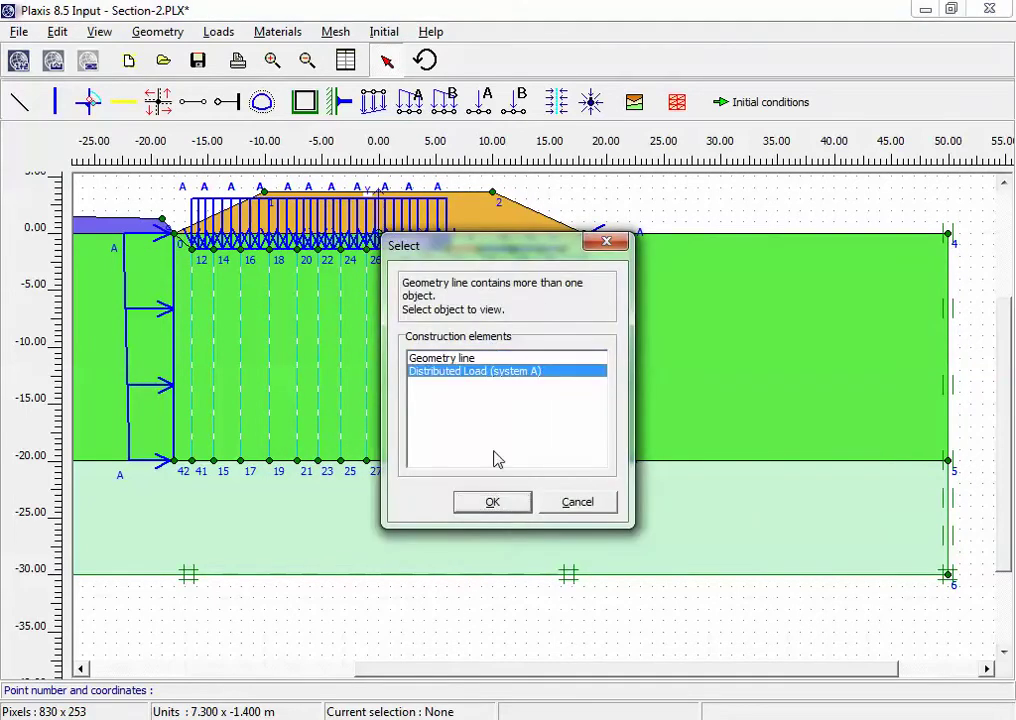
left_click(493, 503)
double_click(407, 371)
type("-80.000")
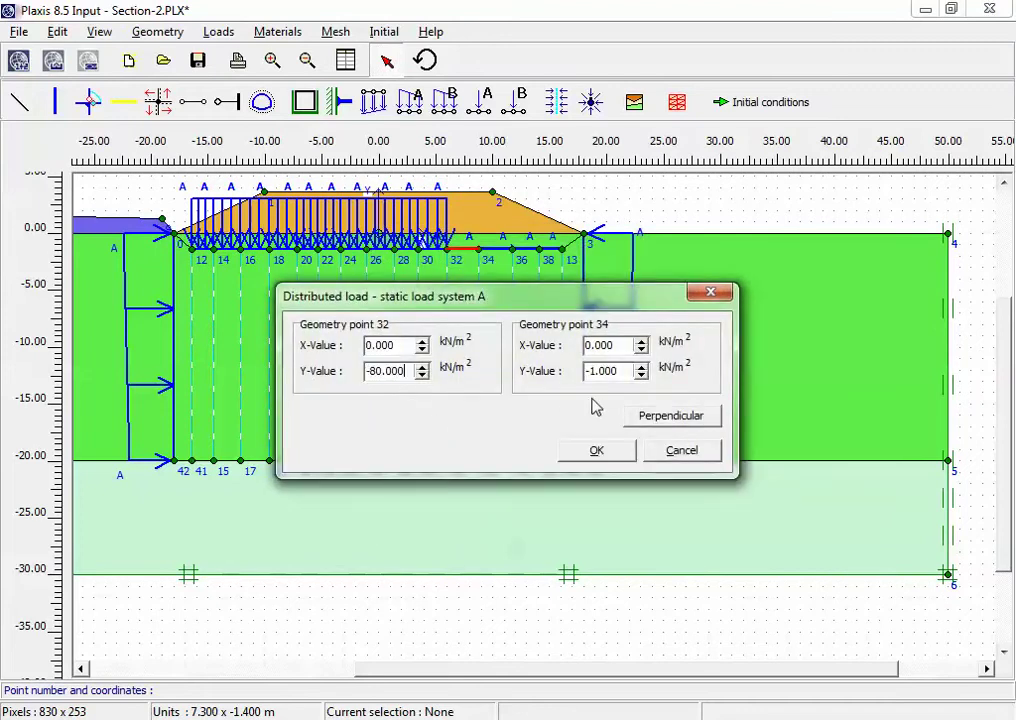
double_click(586, 371)
type("-80.000")
key("Return")
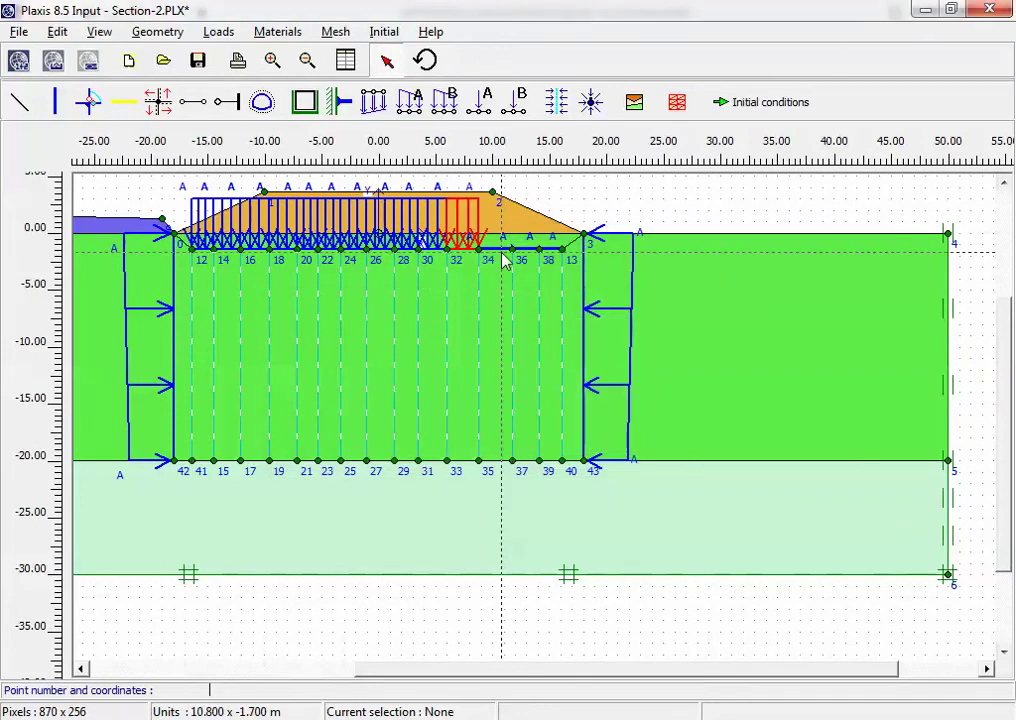
Set the Y-value of the system A distributed load between points 34 and 36 to -80 kN/m² at both ends
double_click(504, 258)
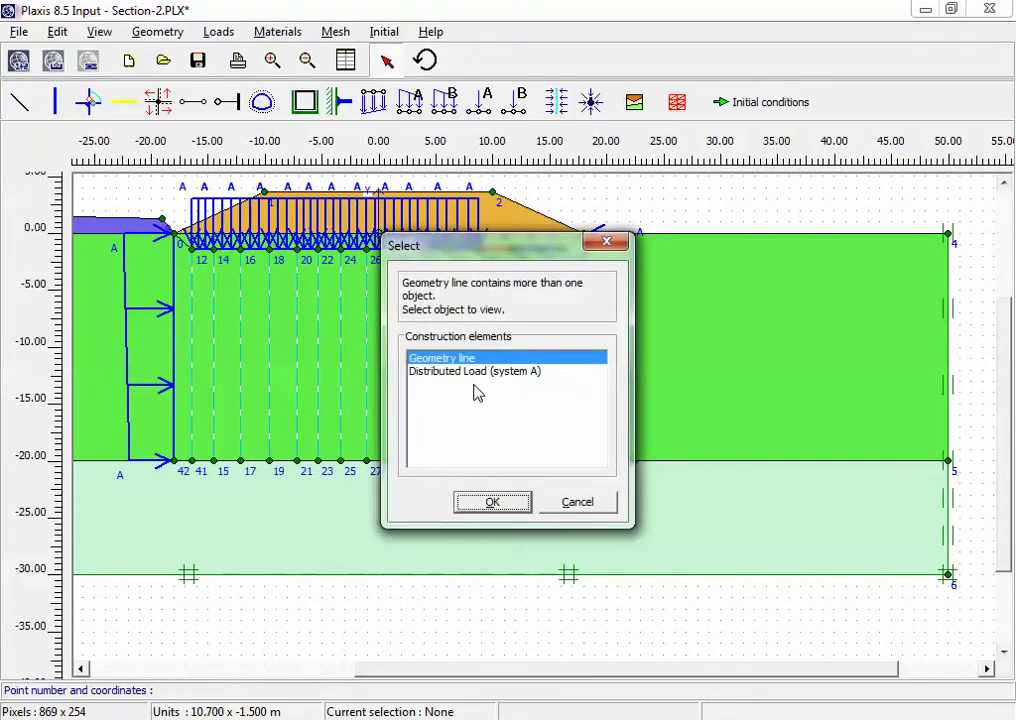
left_click(474, 371)
left_click(494, 503)
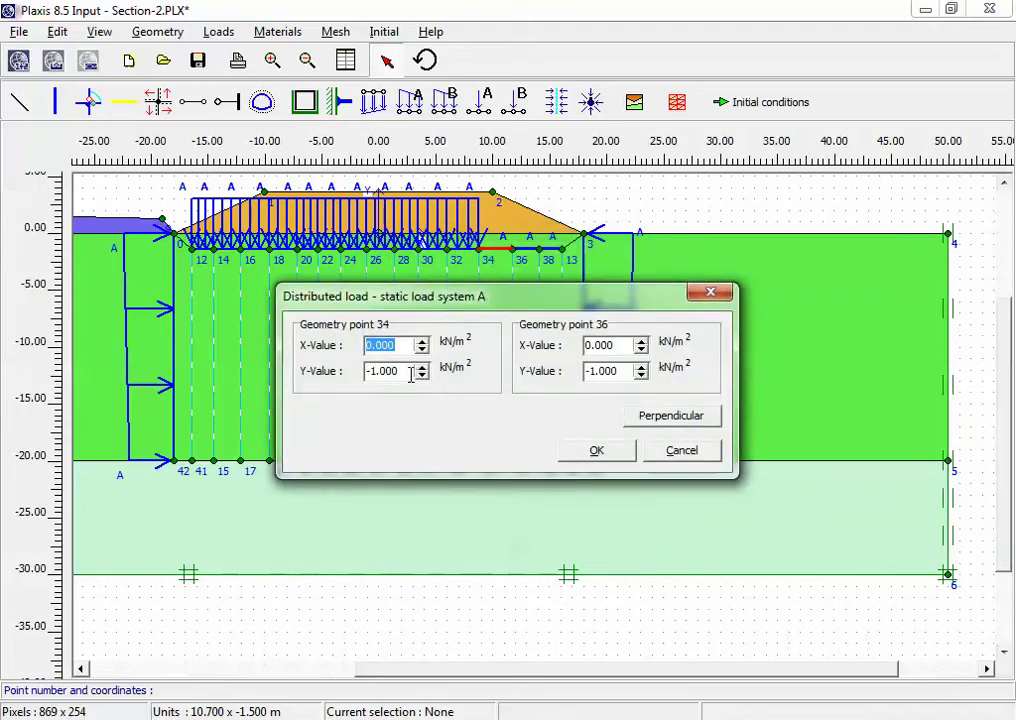
double_click(407, 371)
type("-80.000")
double_click(622, 373)
type("-80.000")
left_click(597, 450)
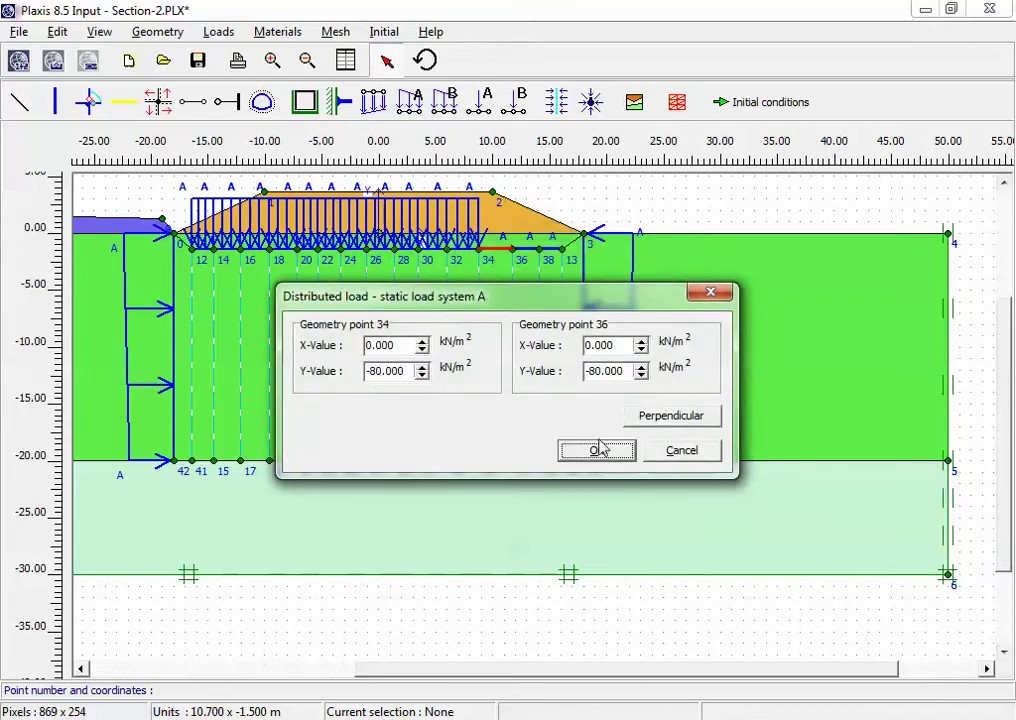
key("Return")
Set the Y-value of the system A distributed load between points 36 and 38 to -80 kN/m² at both ends
double_click(527, 258)
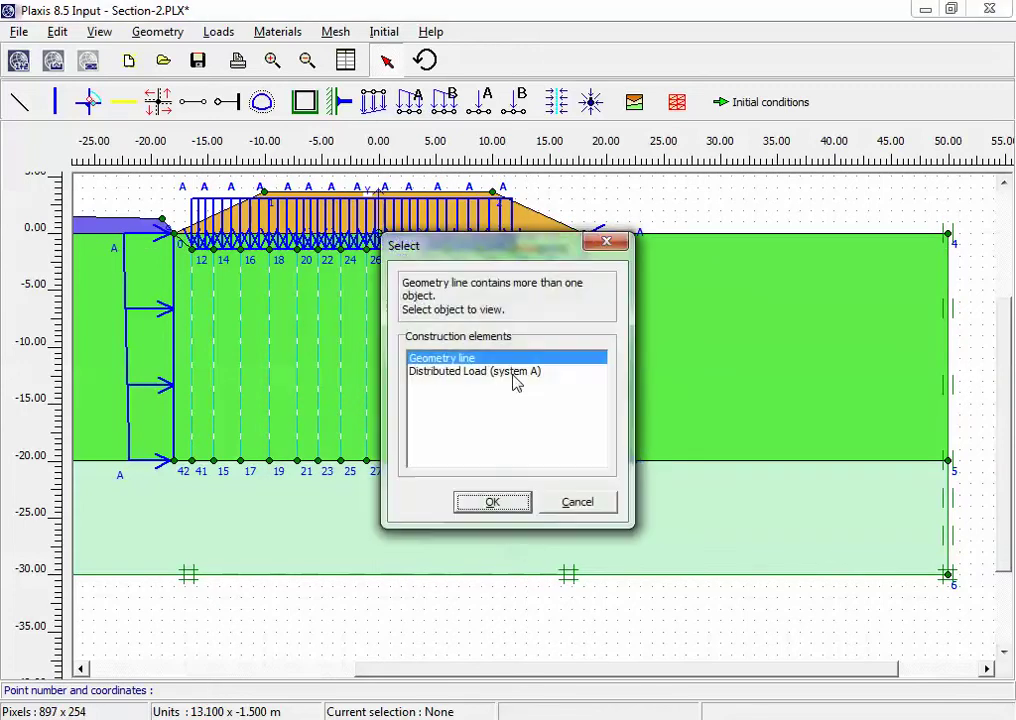
left_click(505, 372)
left_click(500, 503)
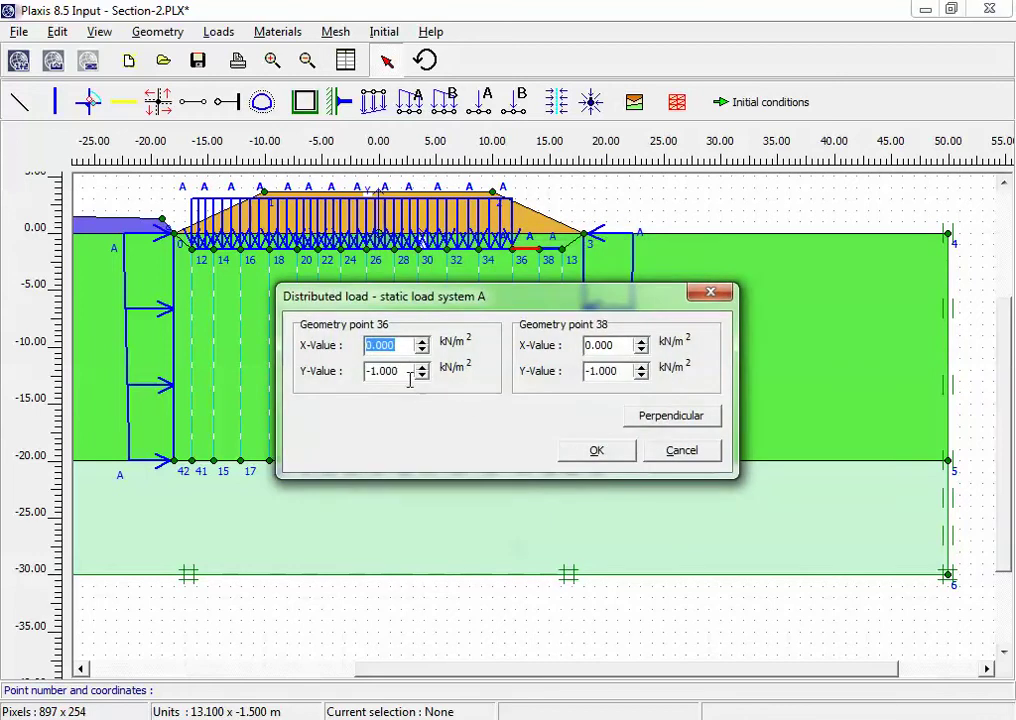
double_click(405, 371)
type("-80.000")
double_click(622, 373)
type("-80.000")
left_click(596, 450)
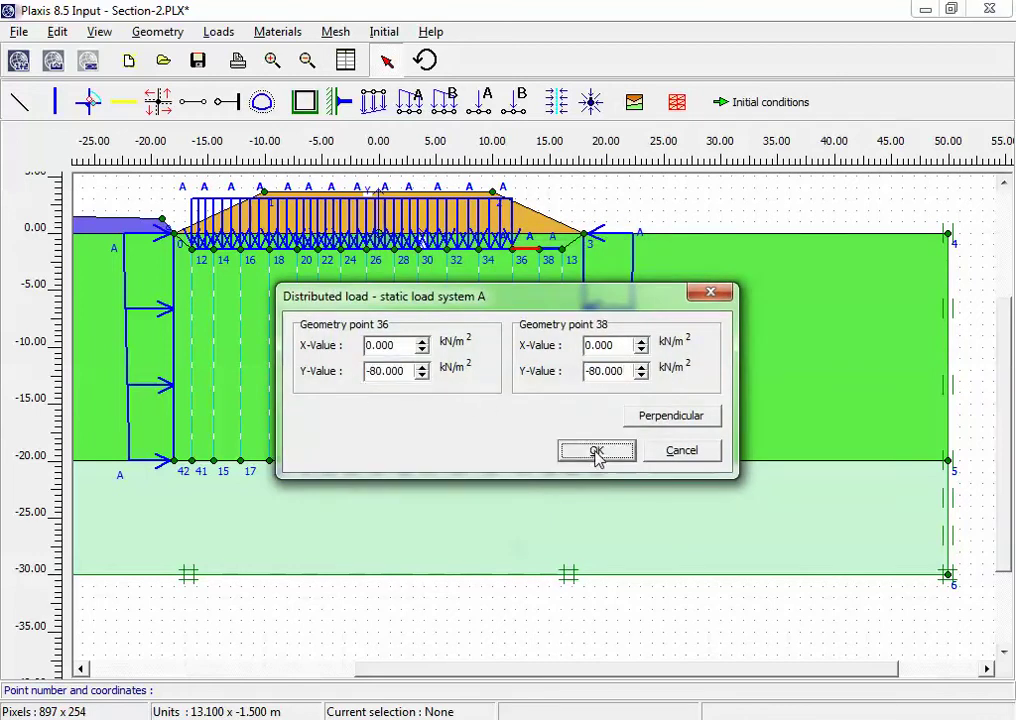
Set the Y-value of the system A distributed load between points 38 and 13 to -80 kN/m² at both ends and save the project
double_click(550, 255)
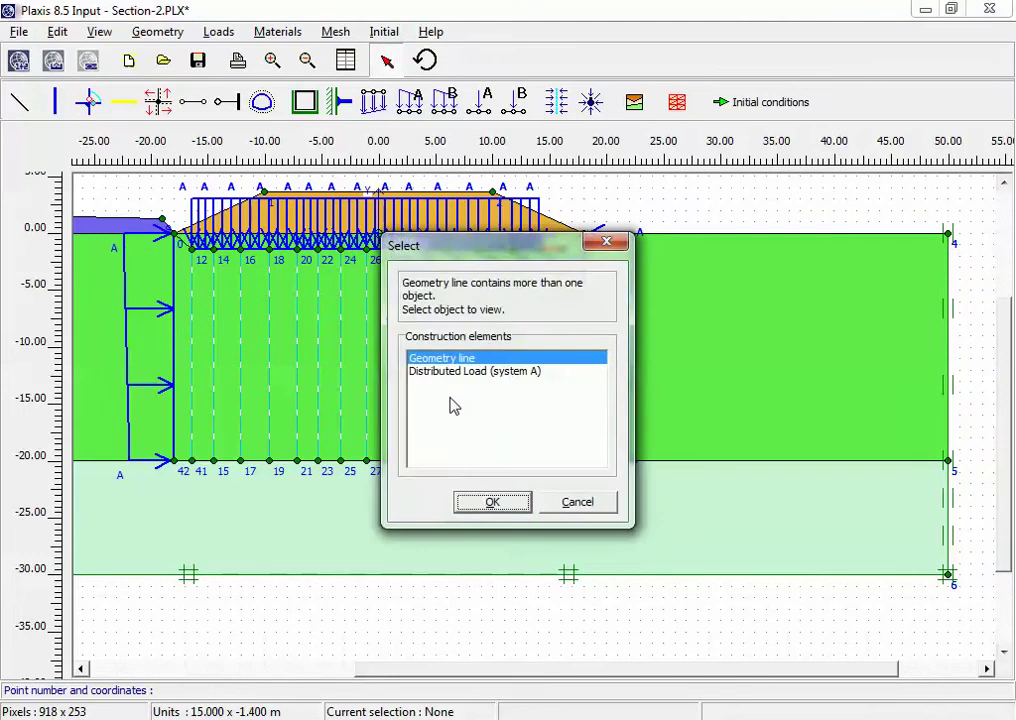
key("Down")
left_click(491, 504)
double_click(398, 371)
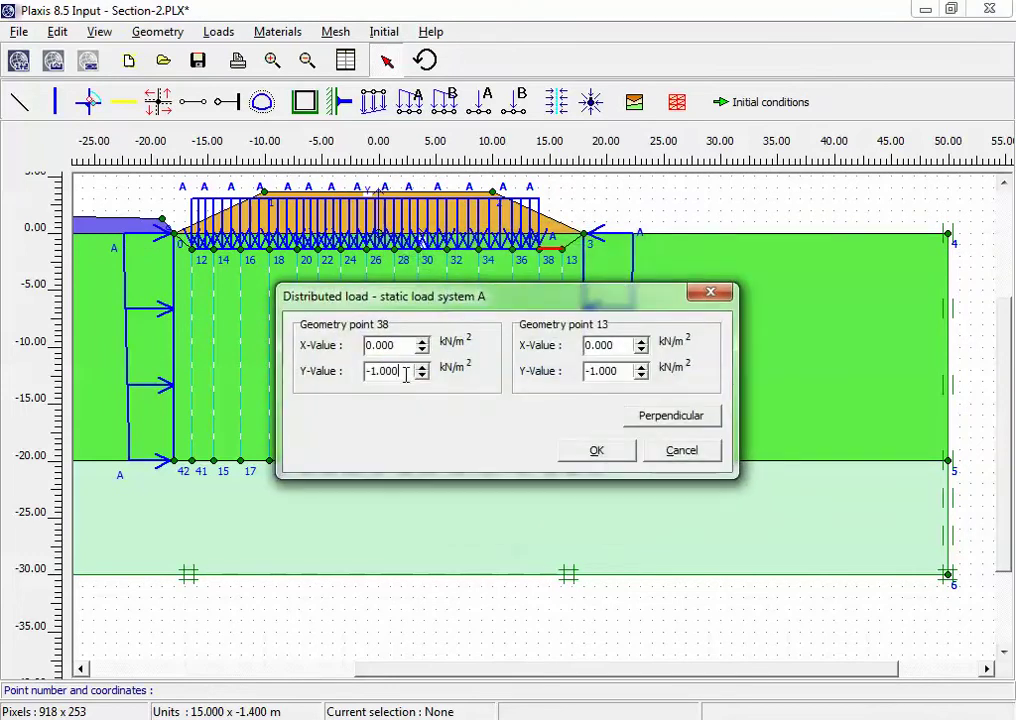
type("-80.000")
double_click(586, 372)
type("-80.000")
left_click(596, 451)
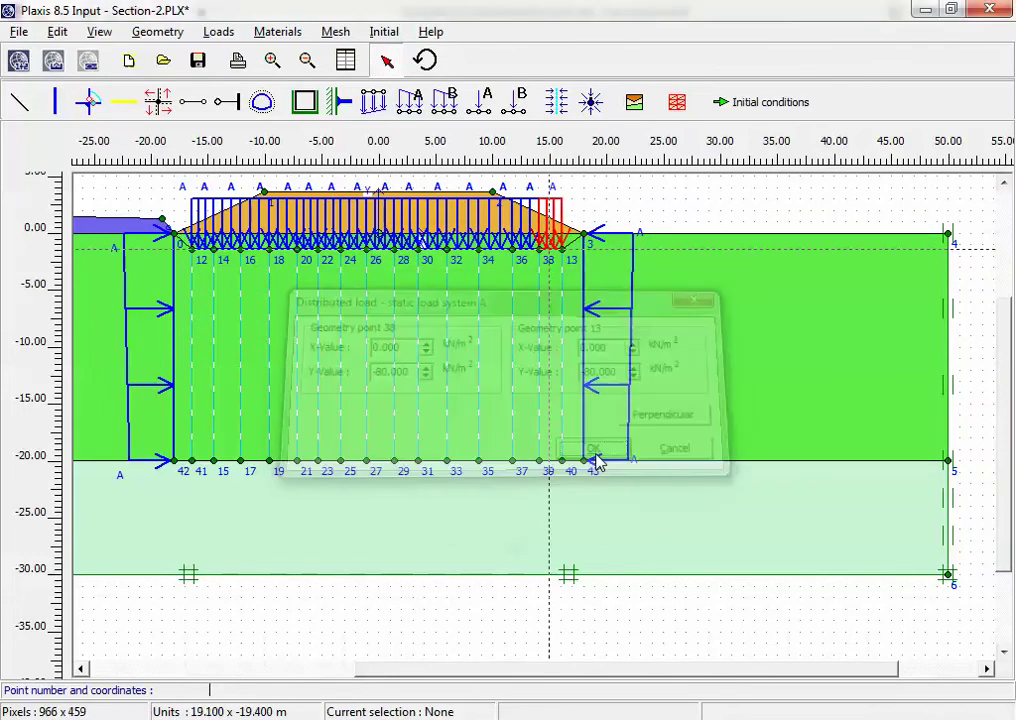
left_click(197, 61)
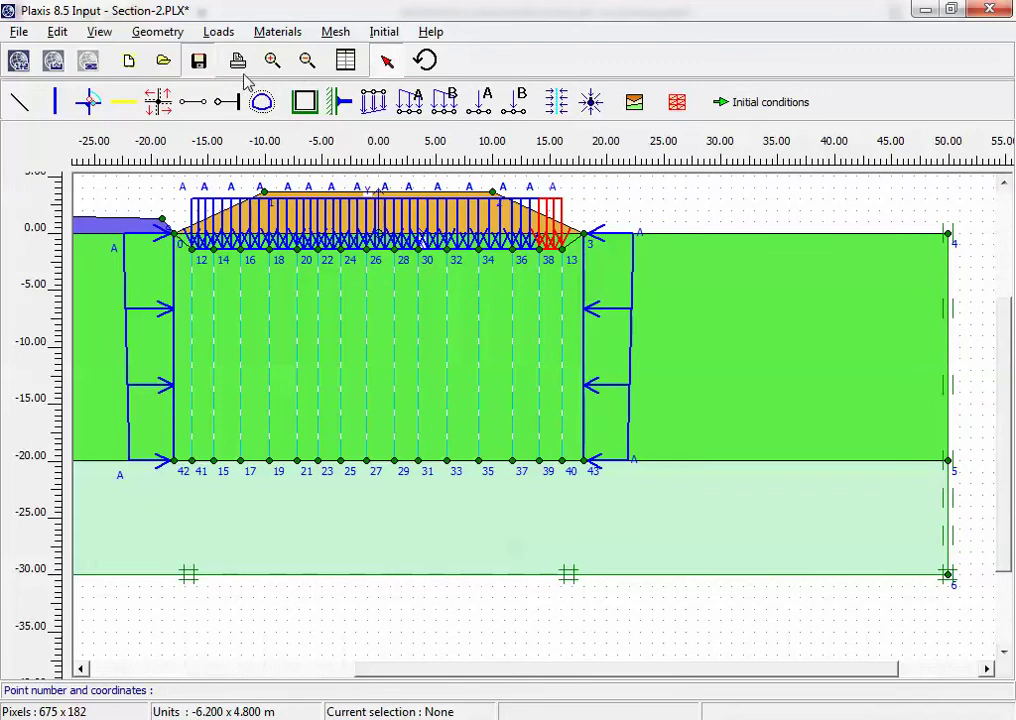
Draw a vertical geometry line at x = -19 m from y = -20 m up to the ground surface at y = 0, and save the project
left_click(306, 61)
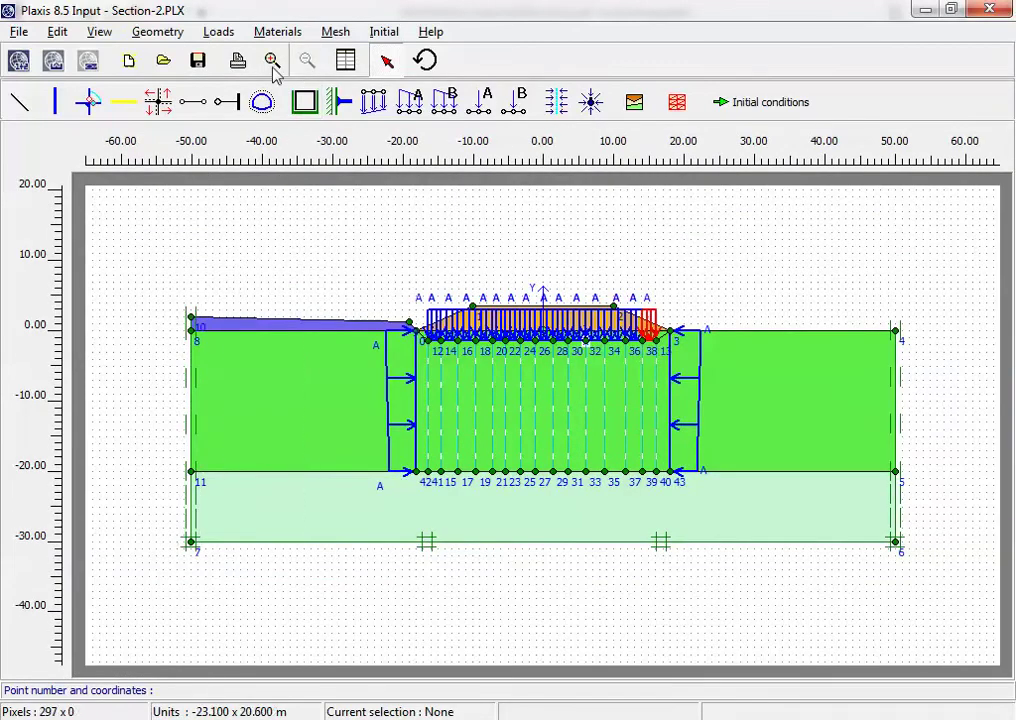
left_click_drag(372, 285, 815, 518)
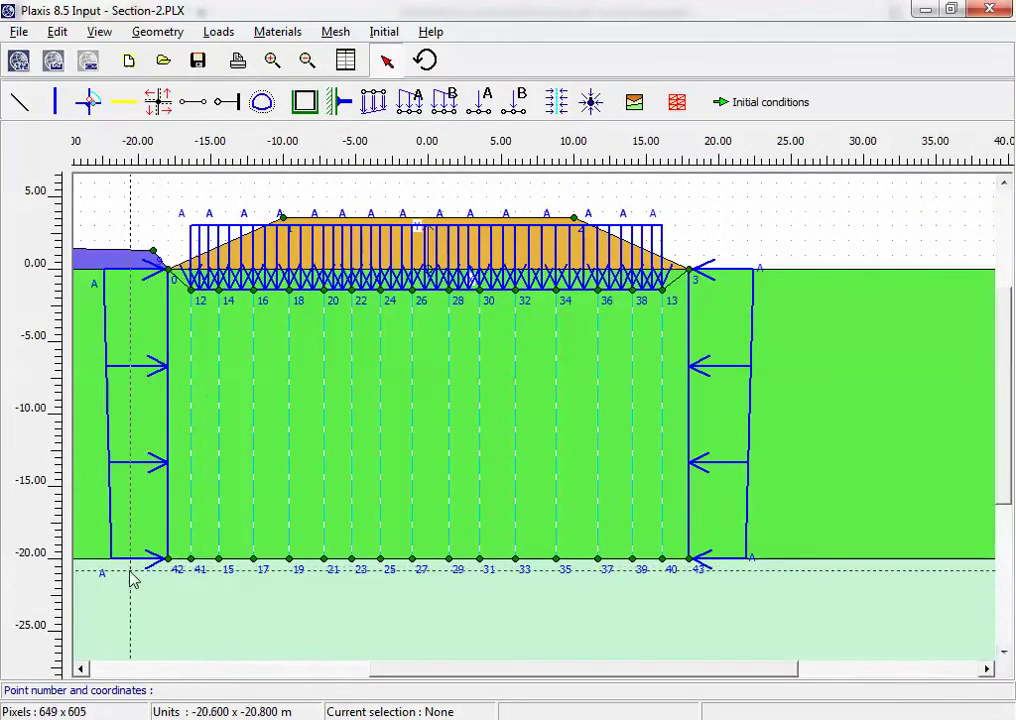
left_click(18, 104)
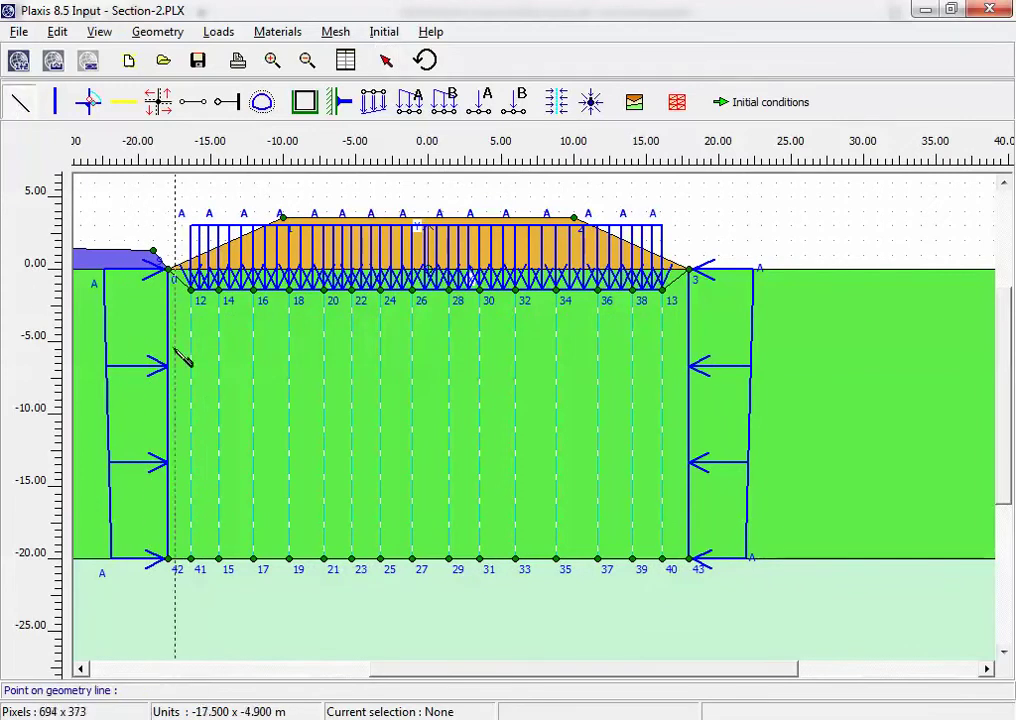
left_click(153, 558)
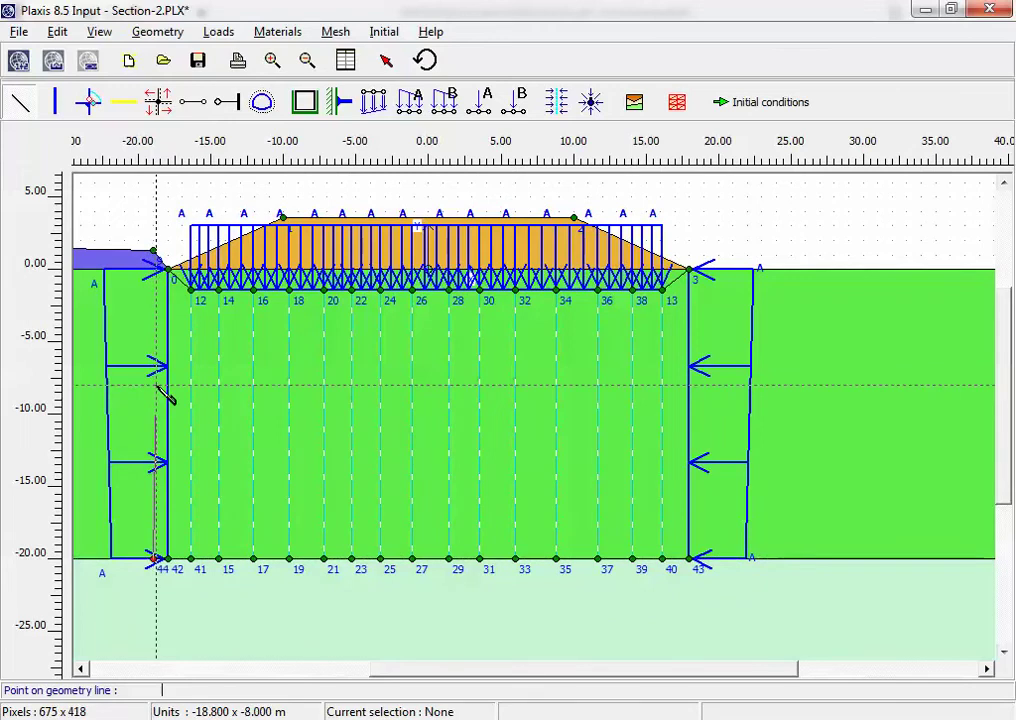
left_click(155, 266)
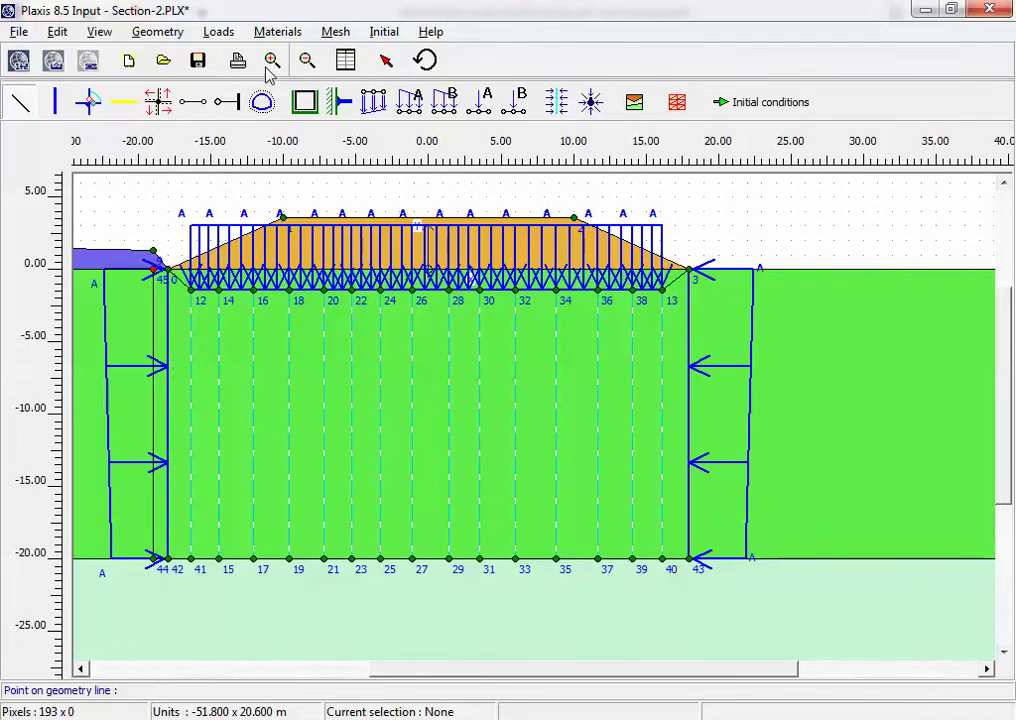
left_click_drag(101, 283, 215, 345)
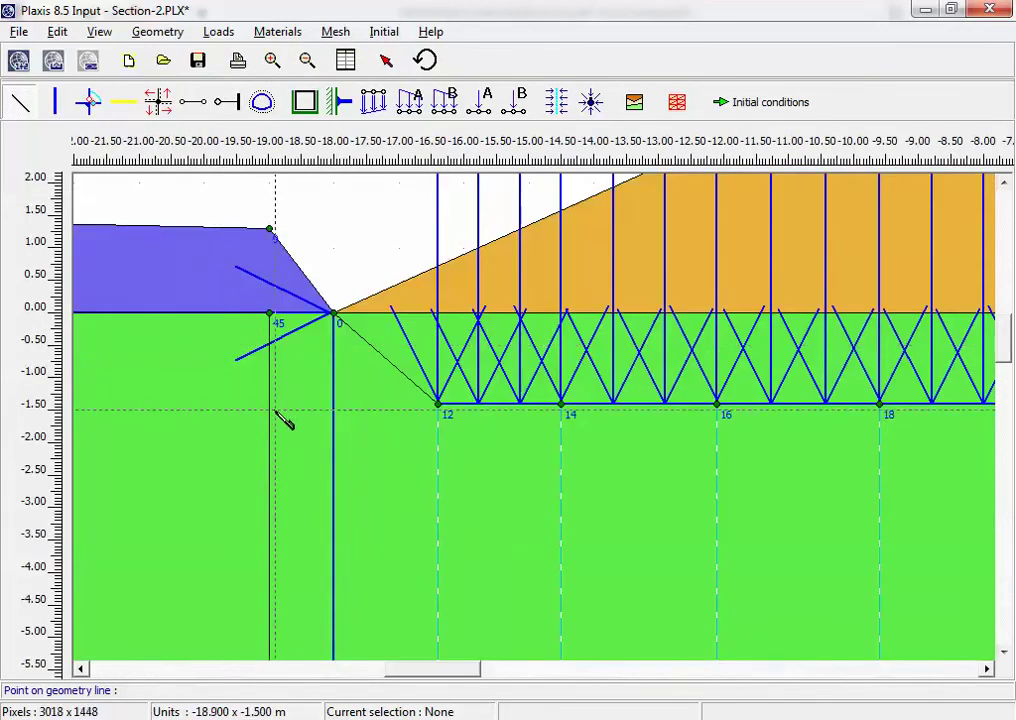
left_click(198, 61)
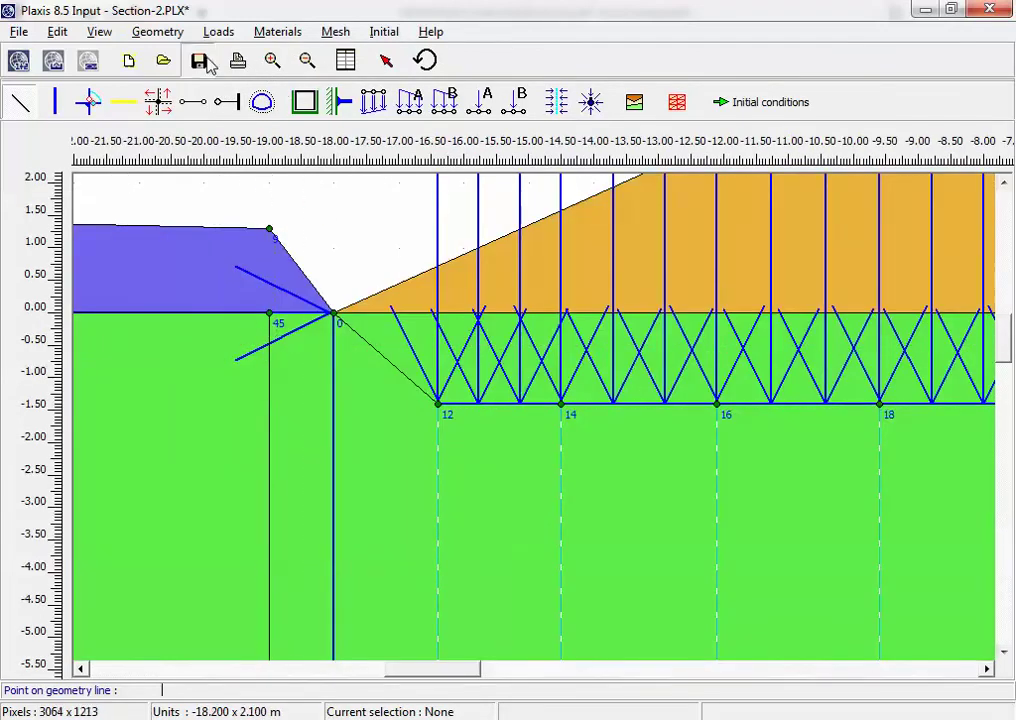
Create a new soil material set named TUONG-CXM with the Linear Elastic model and Non-porous material type
left_click(634, 102)
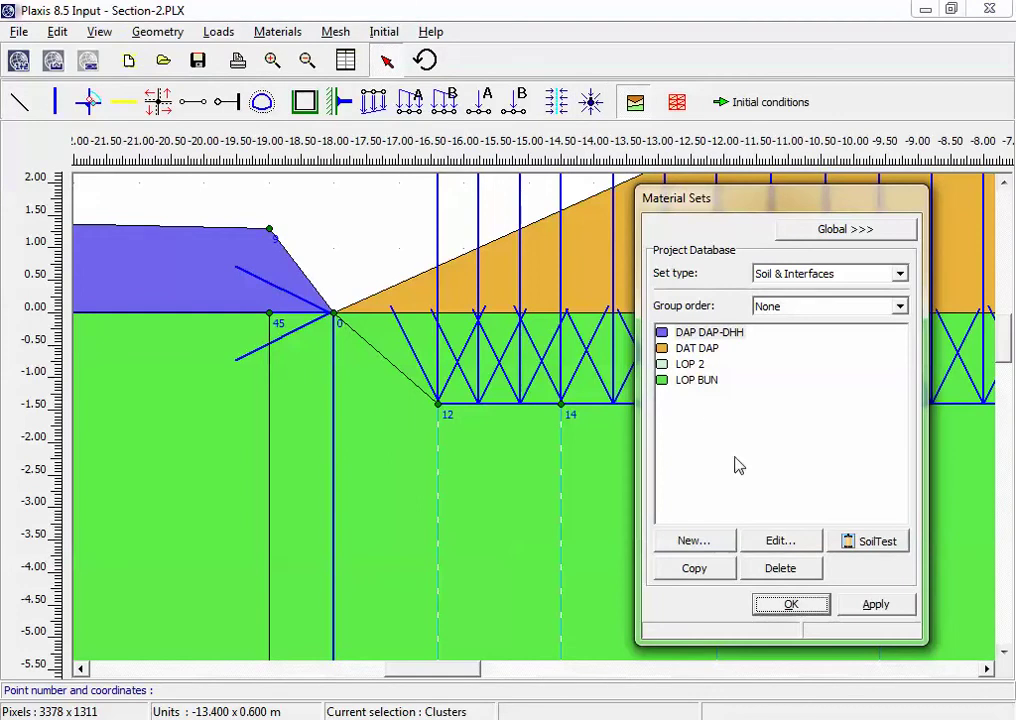
left_click(724, 545)
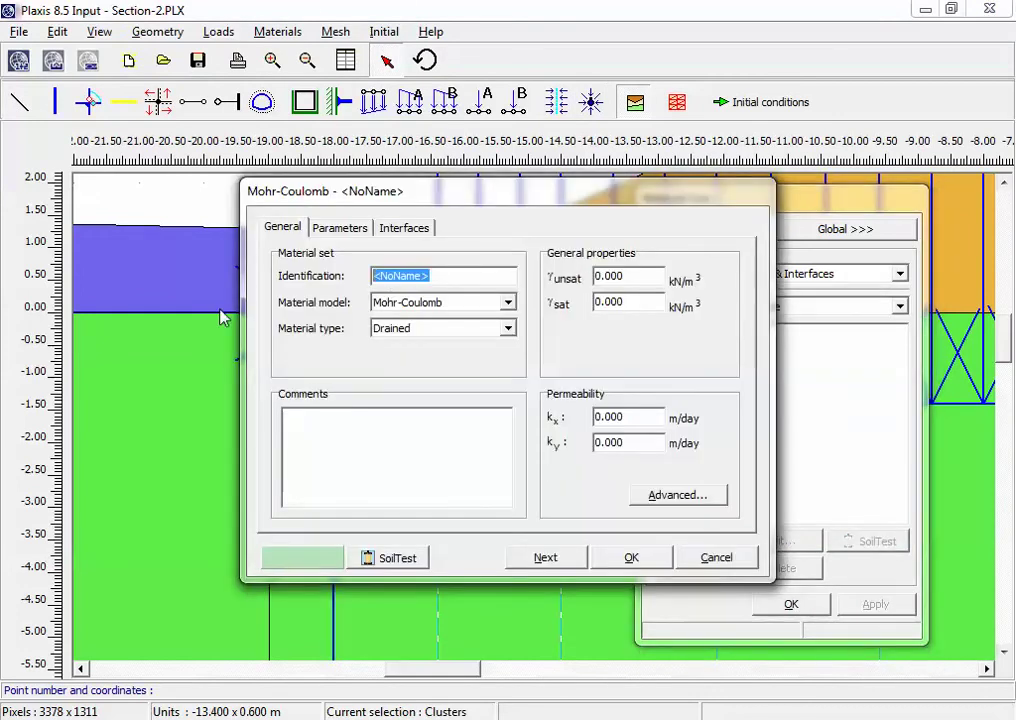
type("TUONG-CXM")
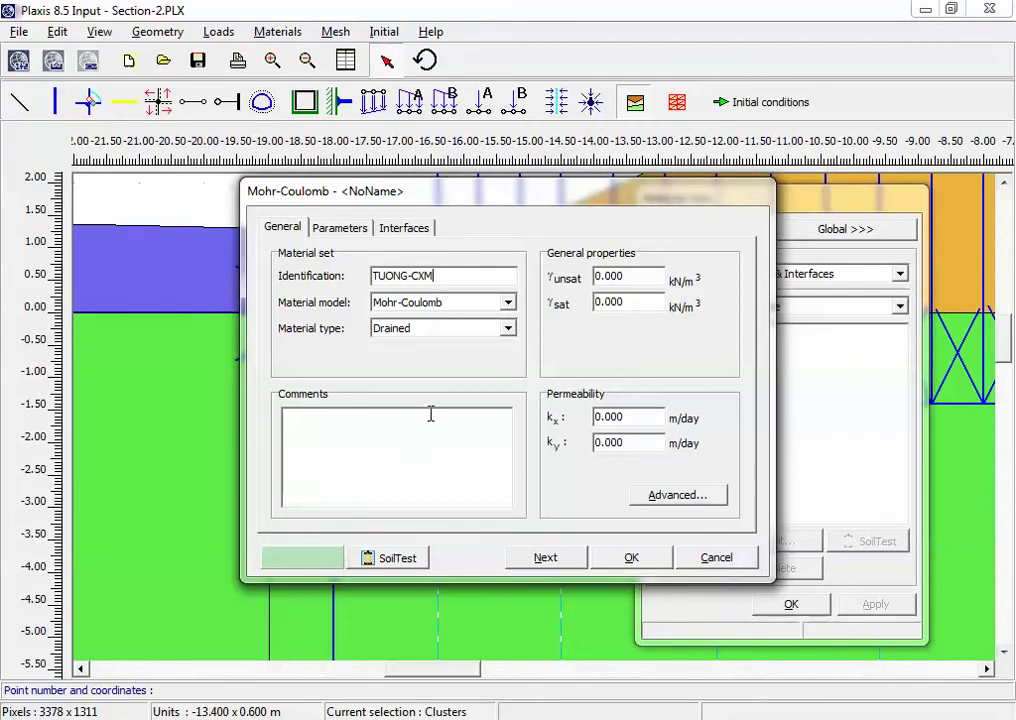
left_click(508, 303)
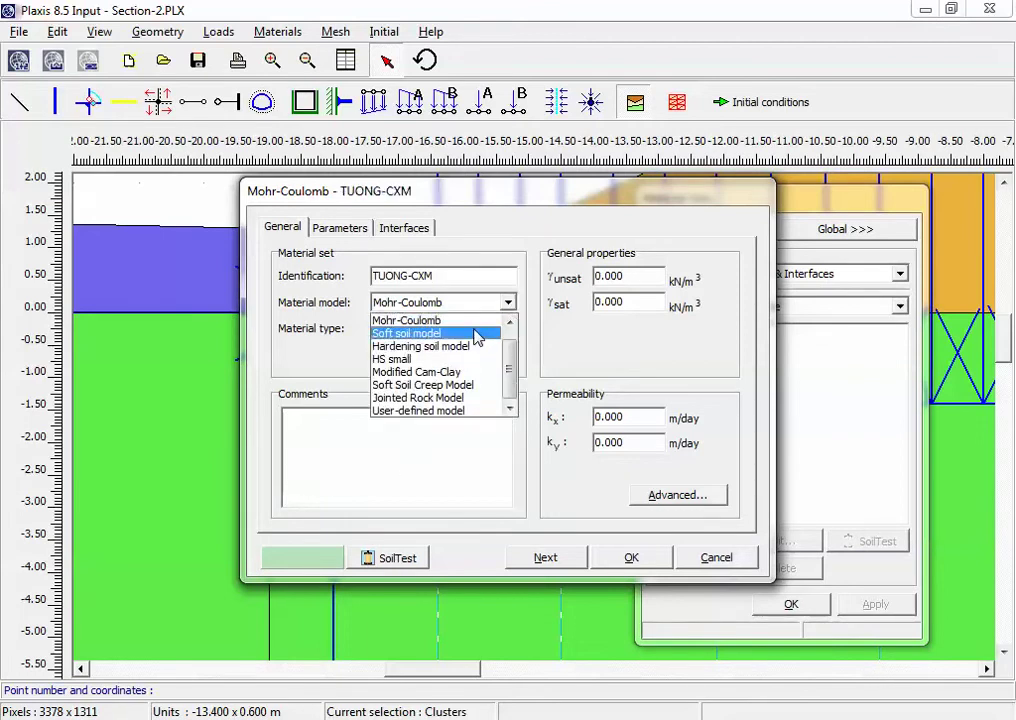
scroll(472, 334, "up", 1)
left_click(454, 321)
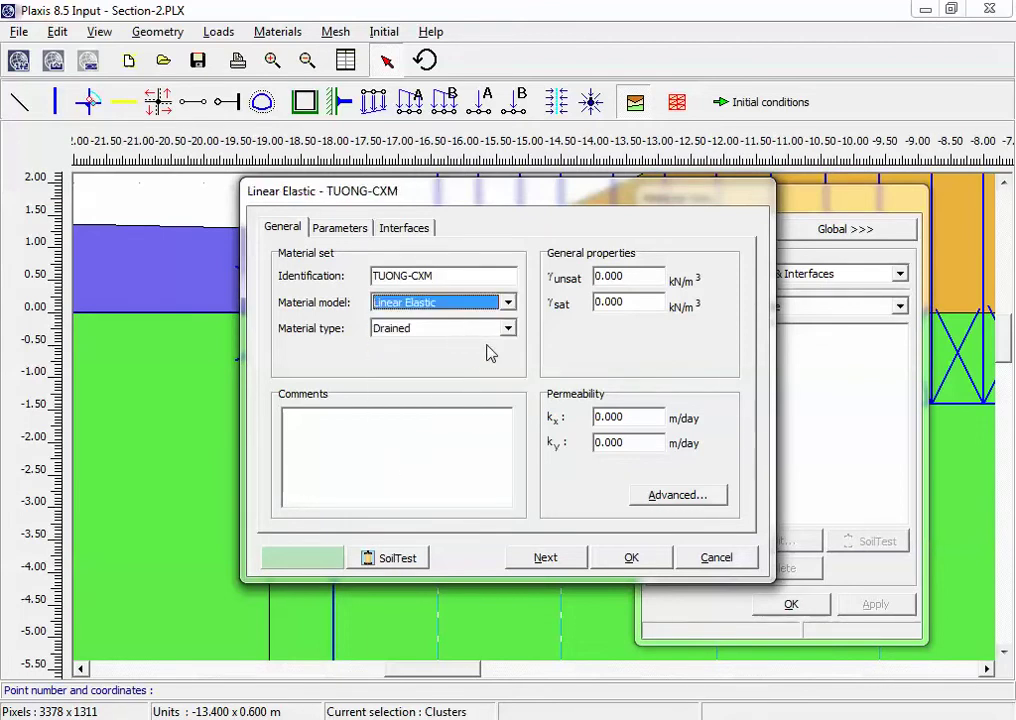
left_click(507, 329)
left_click(474, 368)
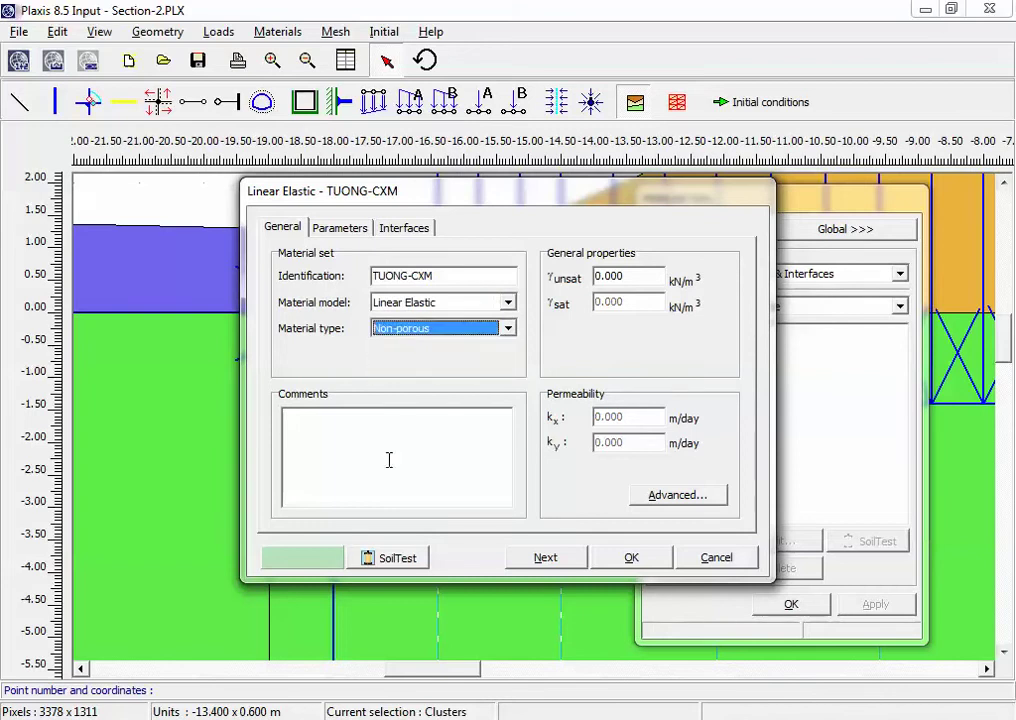
Give the TUONG-CXM material a dark green colour and an unsaturated unit weight of 15.3 kN/m³
left_click(315, 562)
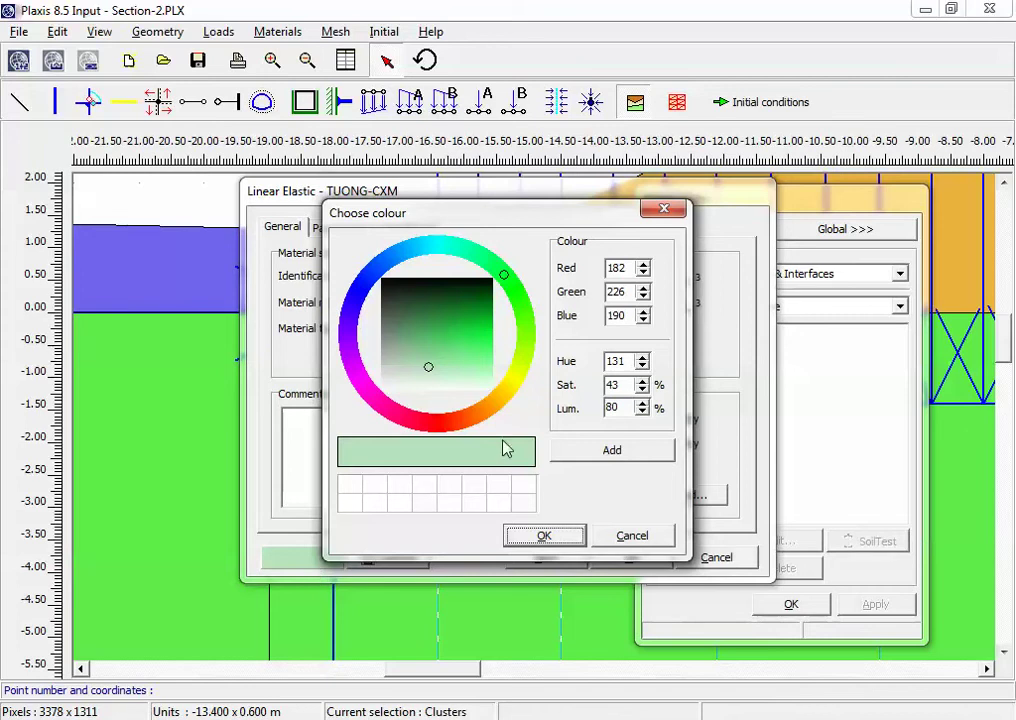
left_click(481, 312)
left_click(543, 537)
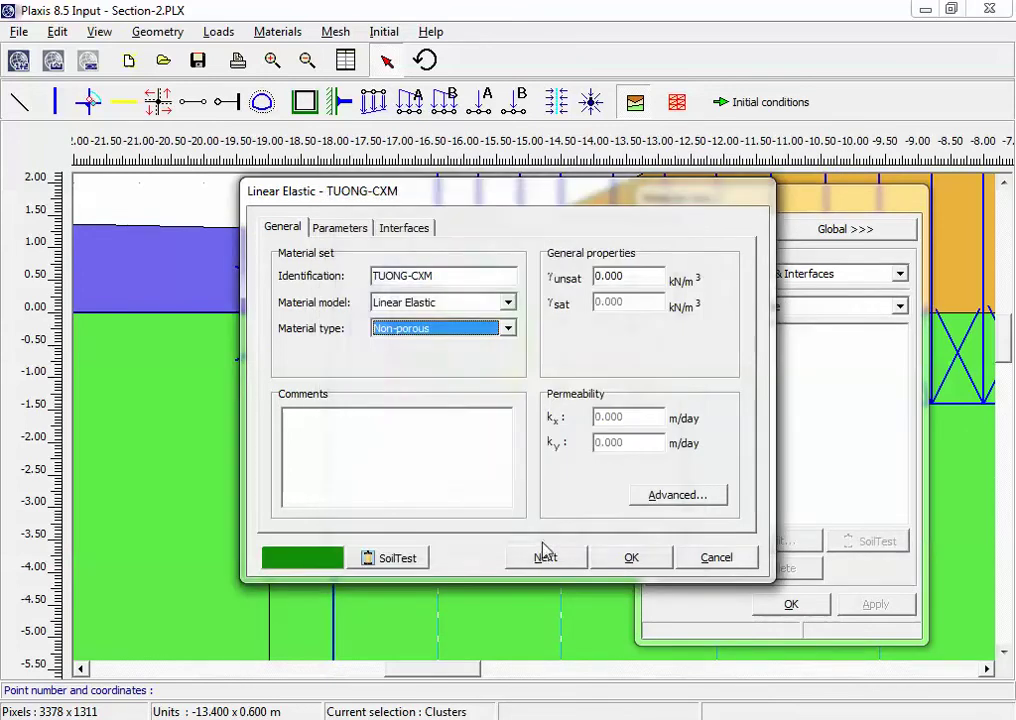
key("Tab")
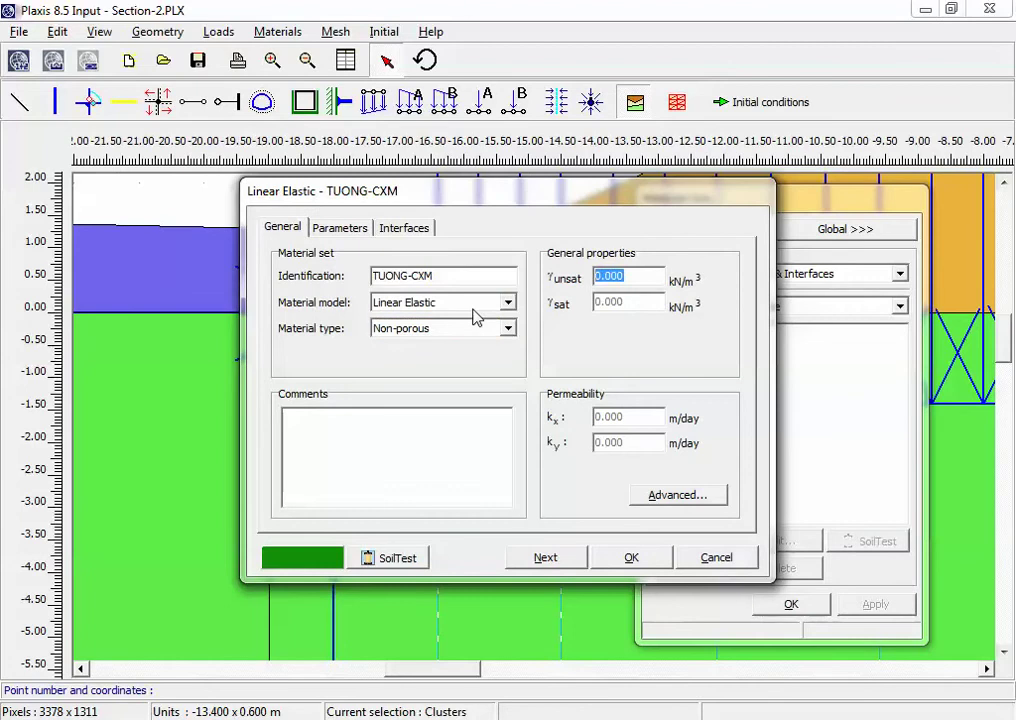
type("15.3")
Set TUONG-CXM's stiffness Eref to 2.3E5 kN/m² and Poisson's ratio to 0.25, close the material sets and save the project
left_click(345, 227)
type("2.3E5")
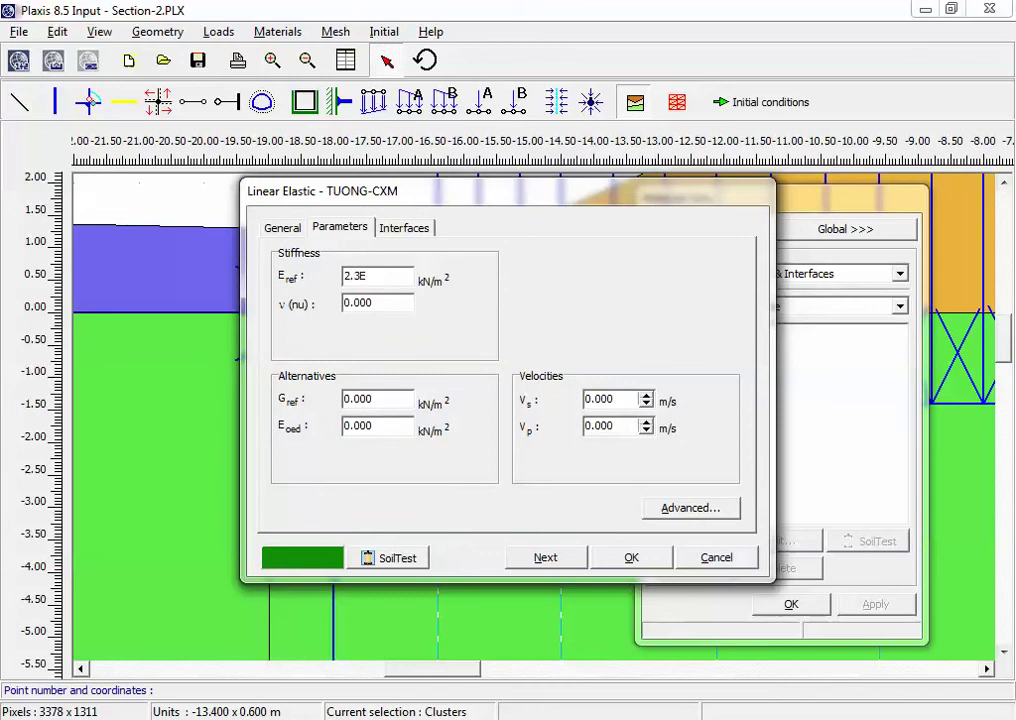
left_click(404, 297)
left_click_drag(392, 300, 279, 300)
type("0.25")
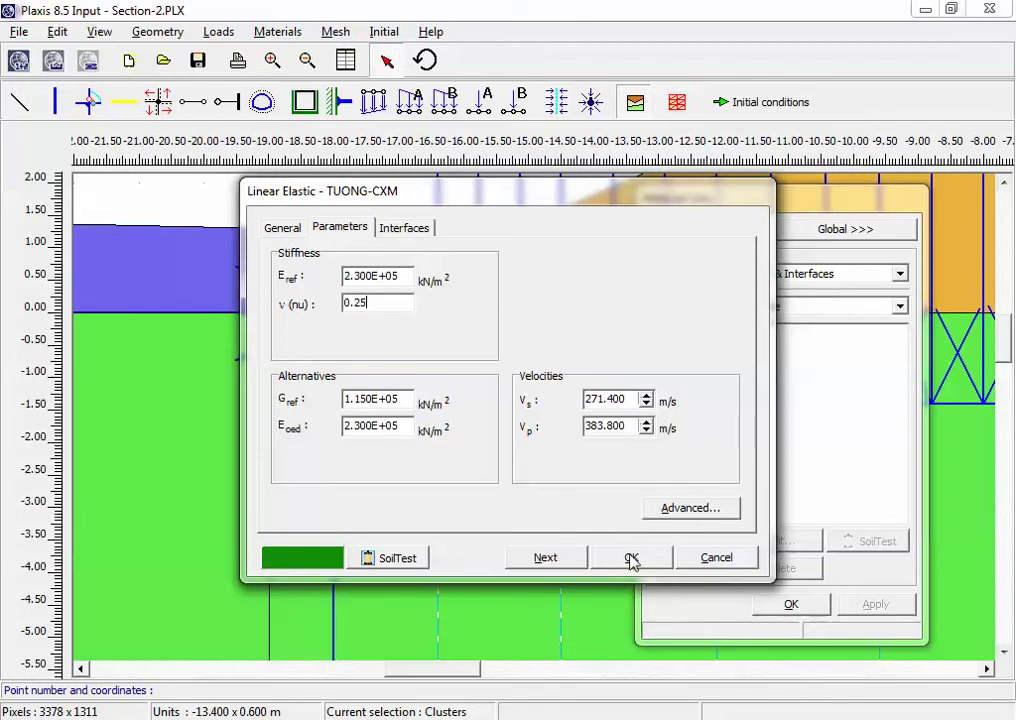
left_click(632, 560)
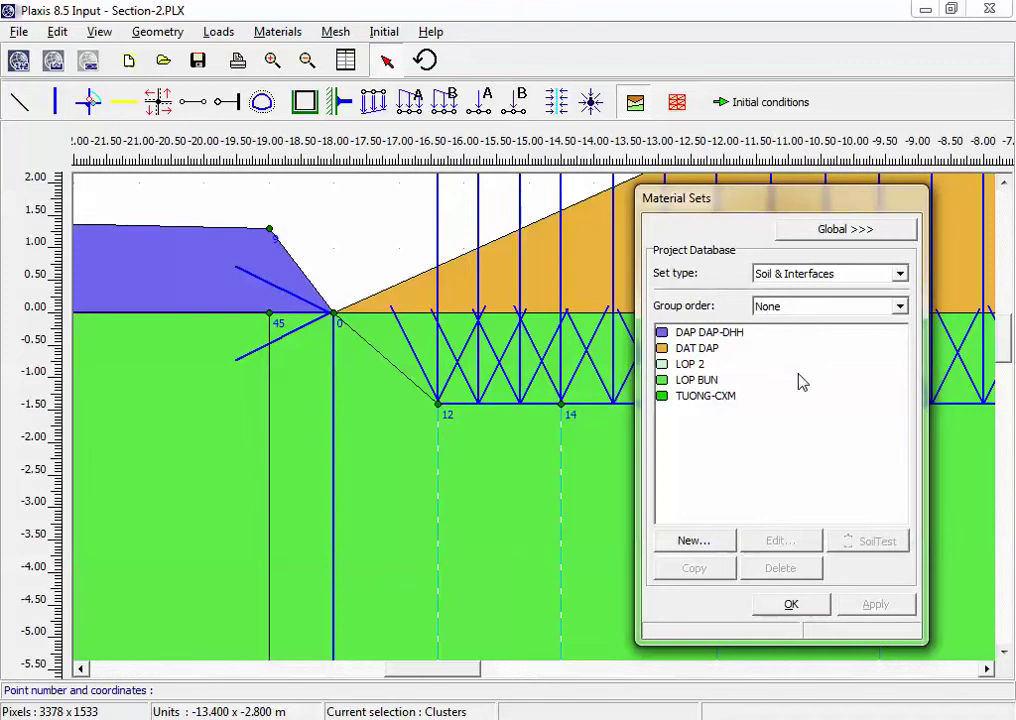
left_click(789, 606)
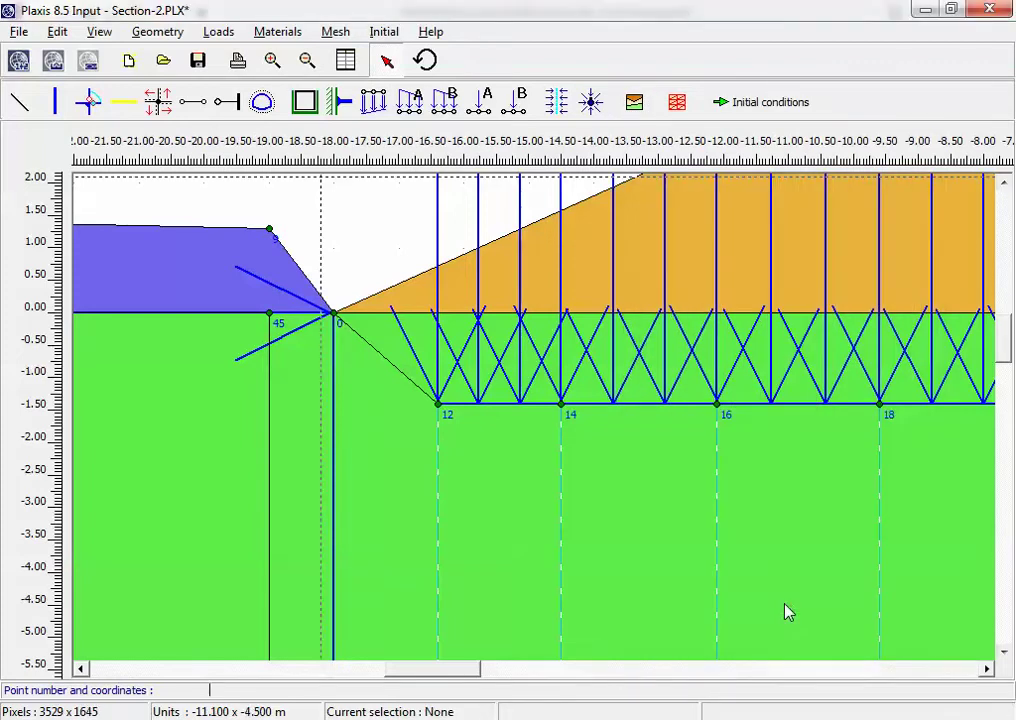
left_click(197, 62)
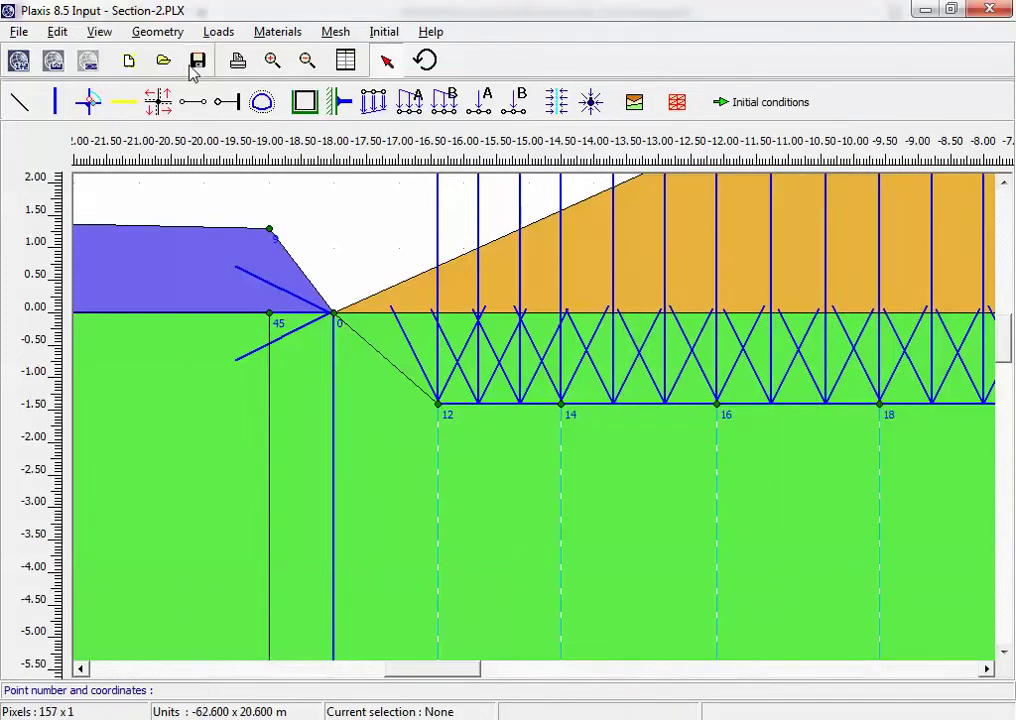
Draw a vertical plate at x = -19 m from point 45 at y = 0 down to about y = -4.7 m
left_click(55, 101)
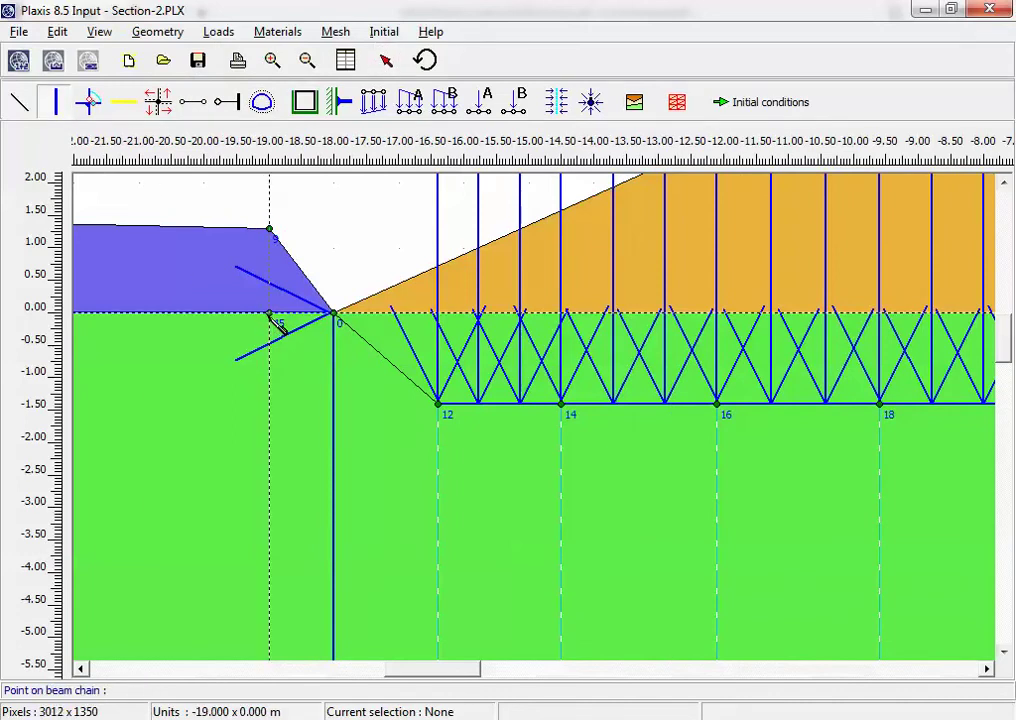
left_click(270, 316)
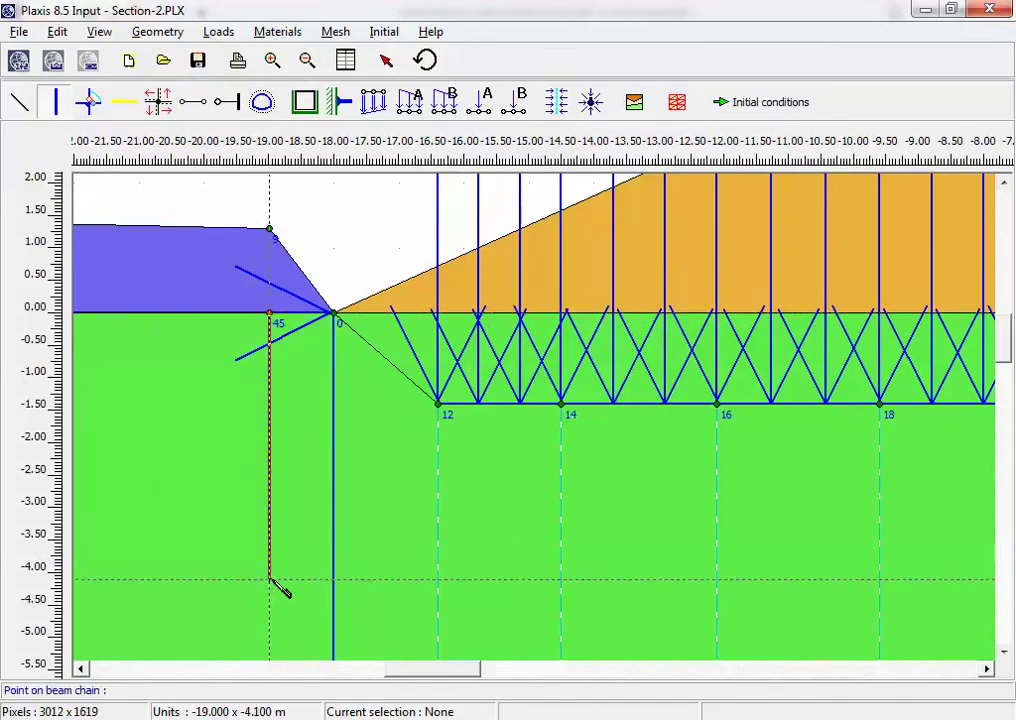
left_click(269, 619)
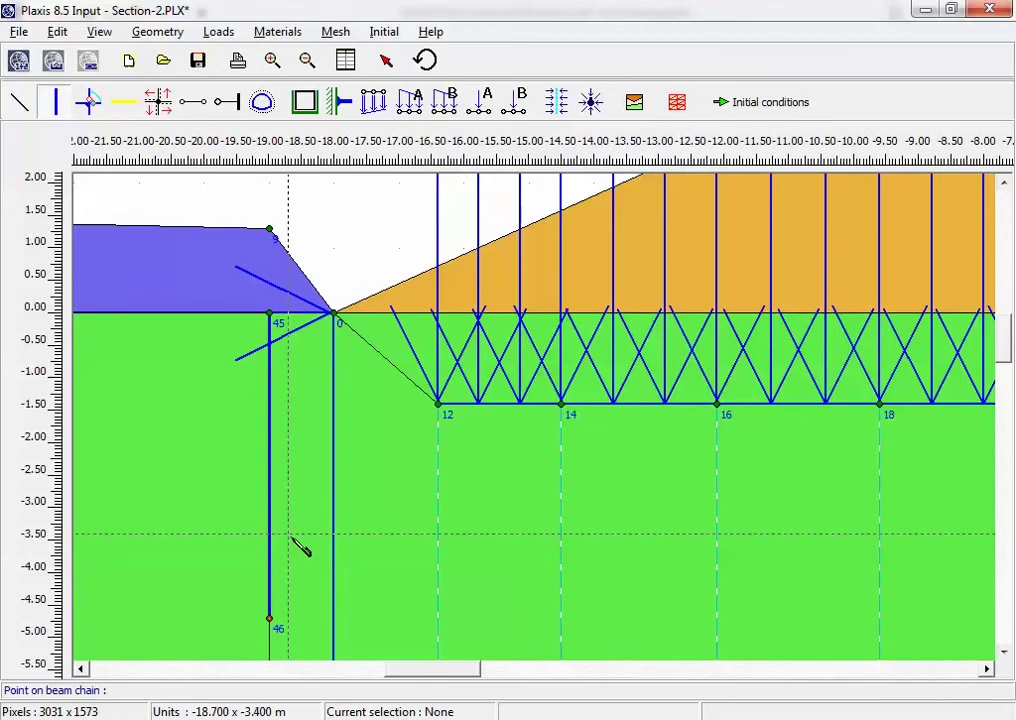
Copy the plate material set Lesson 2 - Diaphragm wall from the global database into the project database
left_click(634, 103)
left_click_drag(790, 205, 543, 193)
left_click(559, 371)
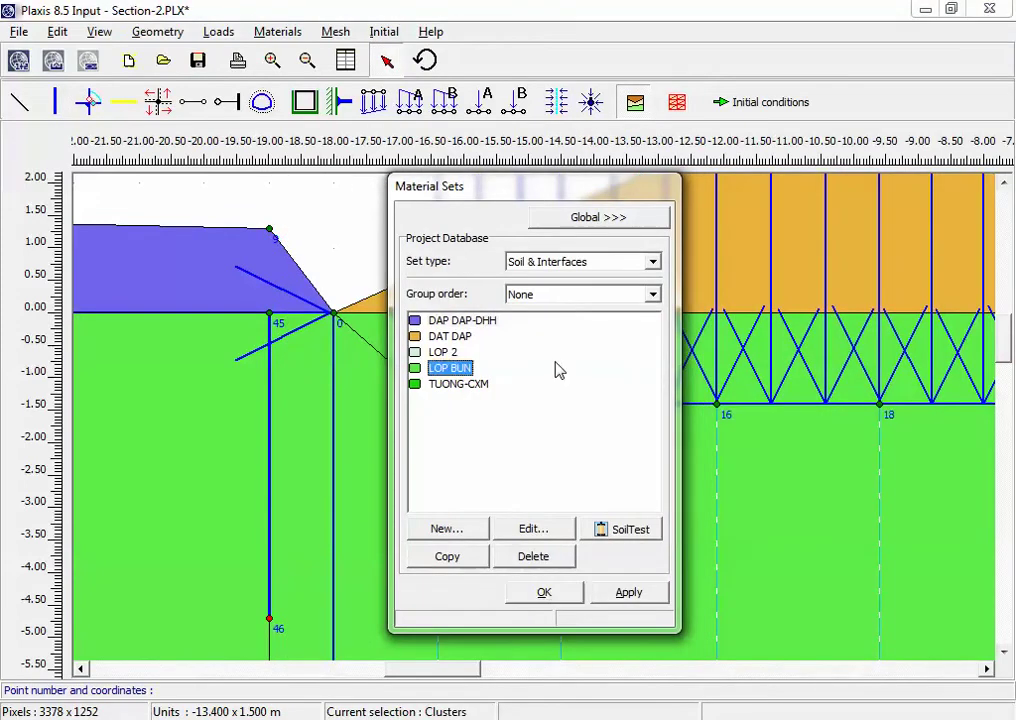
left_click(580, 263)
left_click(560, 292)
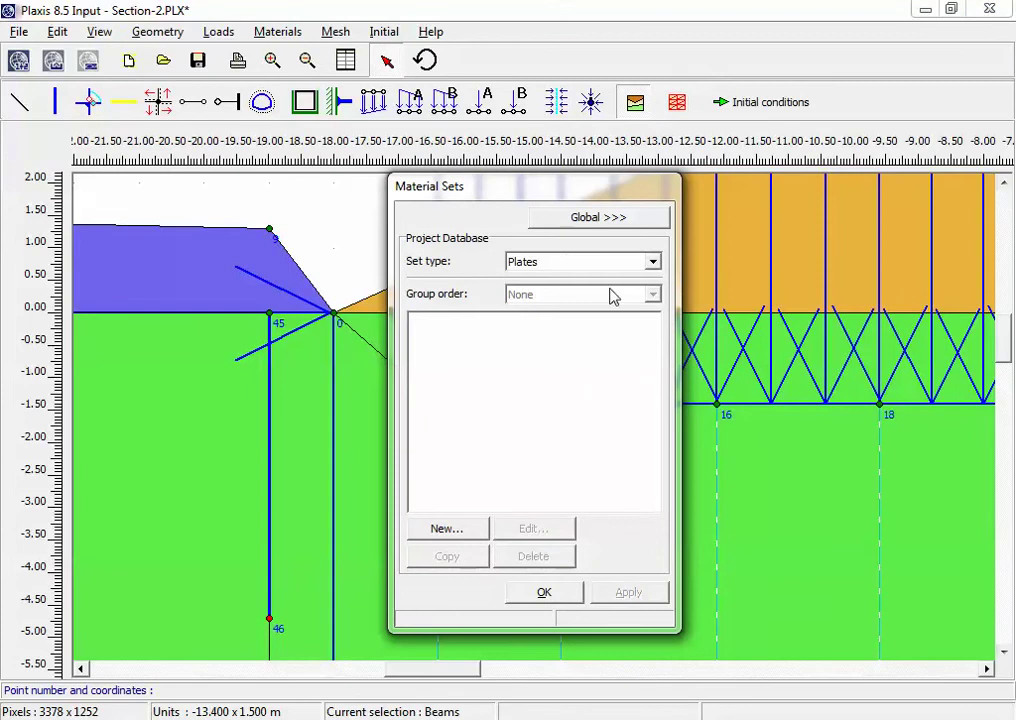
left_click(647, 228)
left_click_drag(783, 345, 553, 360)
left_click(615, 219)
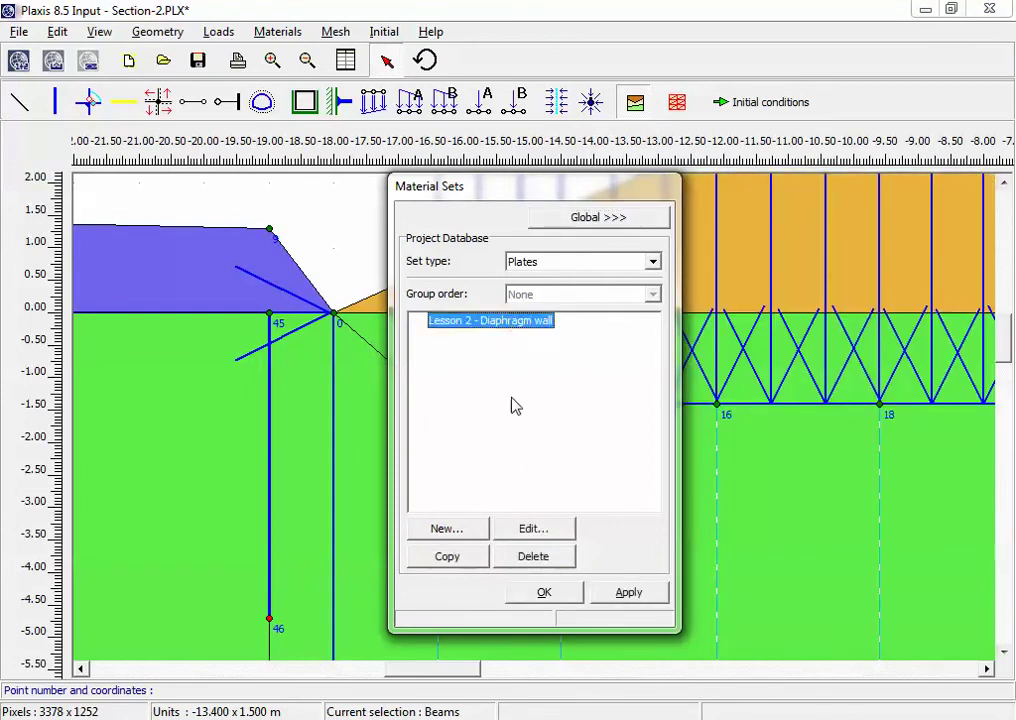
Rename the Lesson 2 - Diaphragm wall plate set as CU LARZEN and set its weight w to 0
left_click(533, 528)
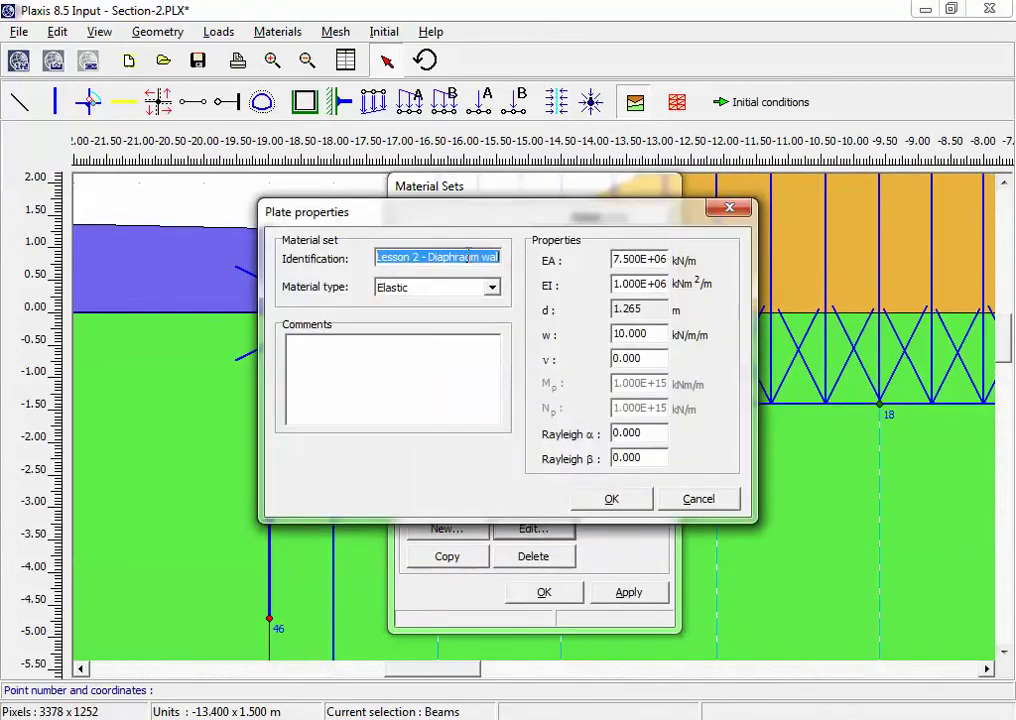
type("CU LARZEN")
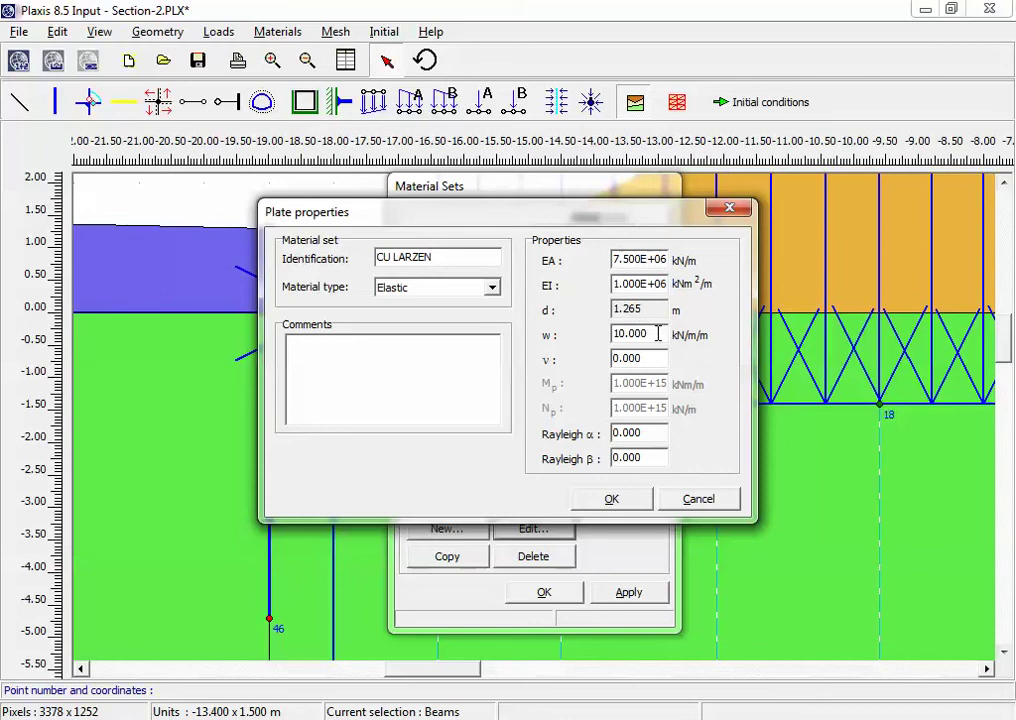
left_click_drag(657, 334, 531, 346)
type("0")
left_click(612, 500)
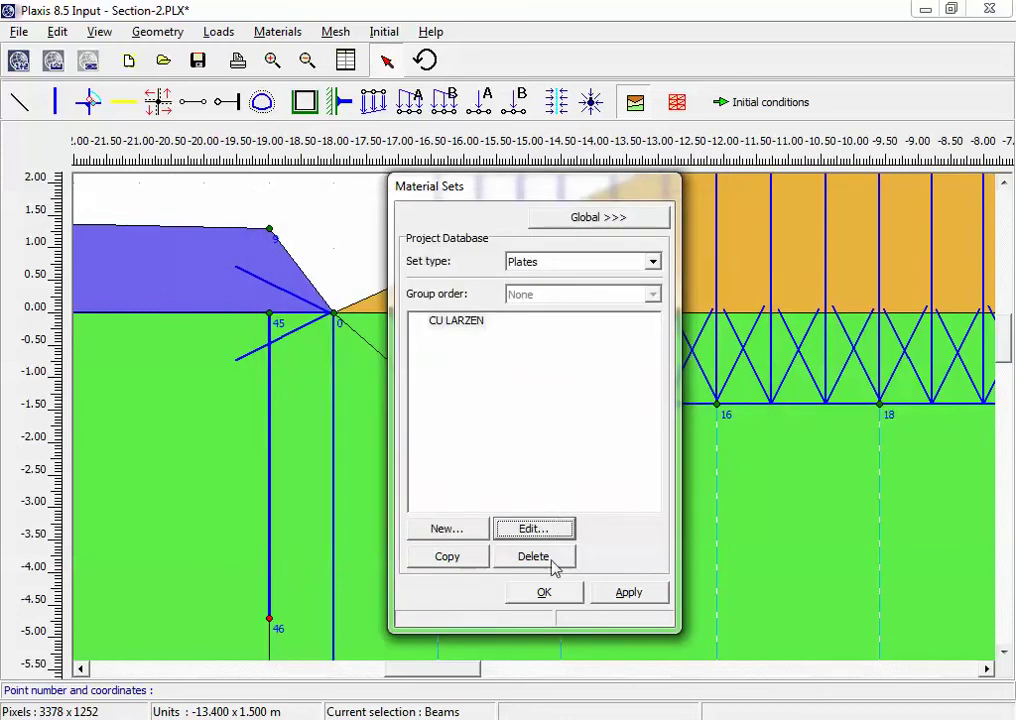
Assign the CU LARZEN material to the plate between points 45 and 46 and save the project
left_click_drag(463, 334, 330, 412)
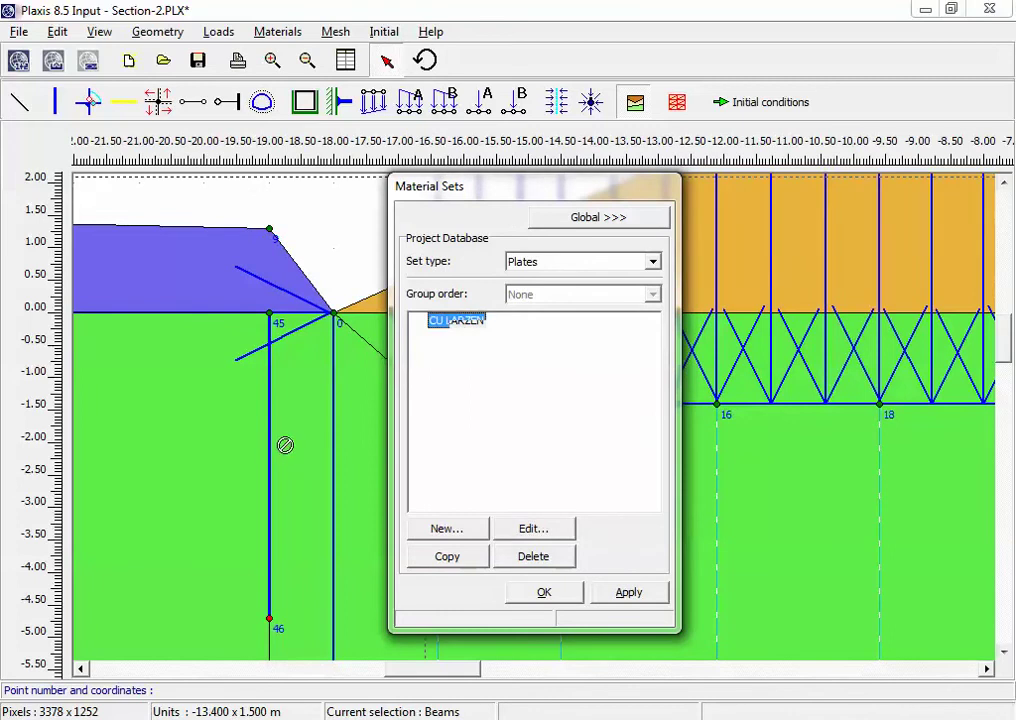
left_click_drag(272, 462, 271, 458)
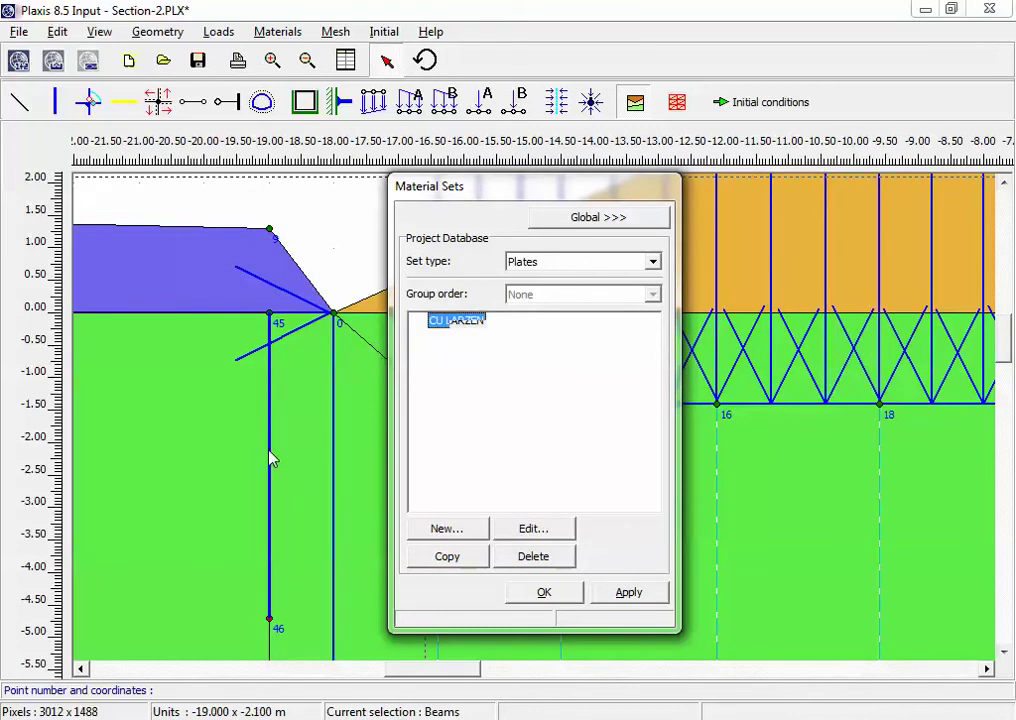
left_click(546, 594)
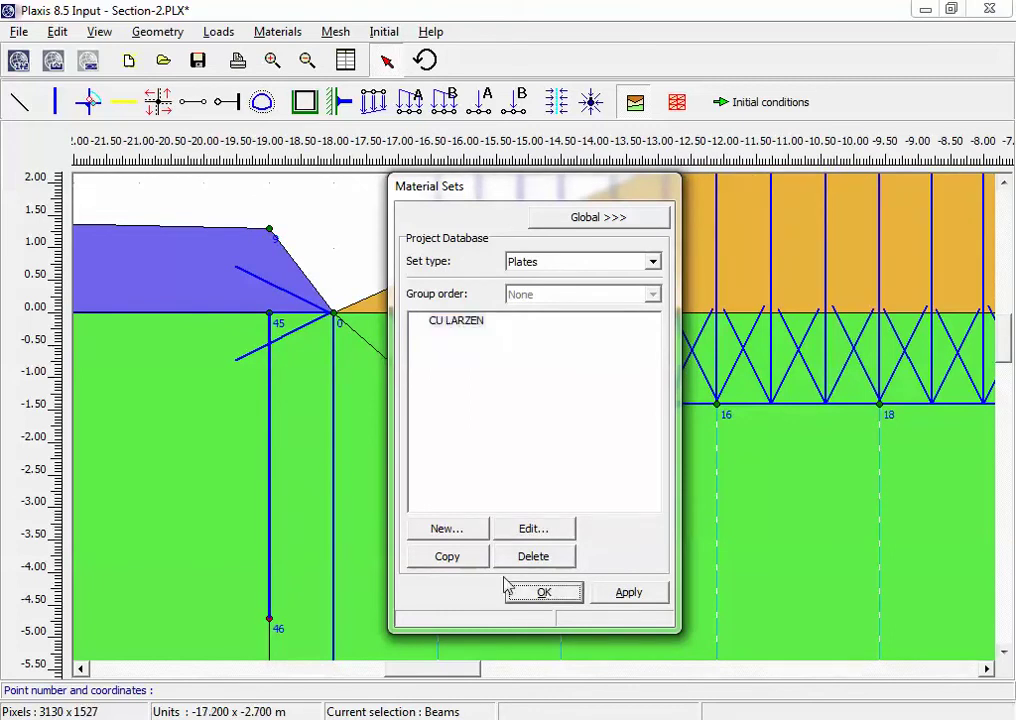
left_click(197, 63)
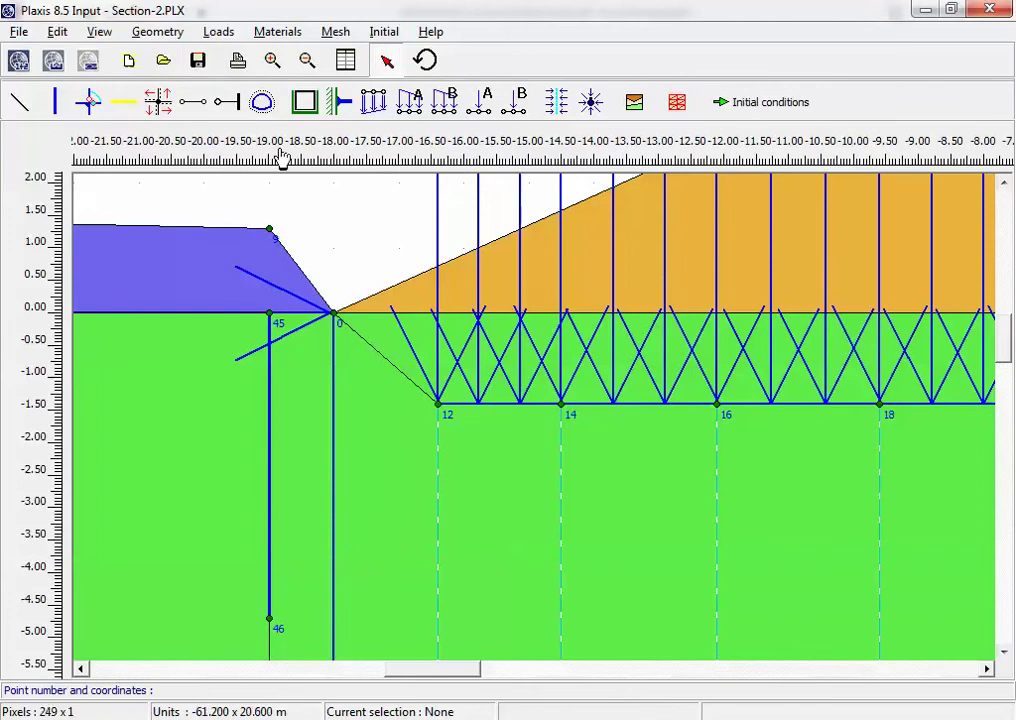
Switch to AutoCAD, examine the thick blue line along the base of the Km 1+720 cross-section, and return to Plaxis
left_click(307, 60)
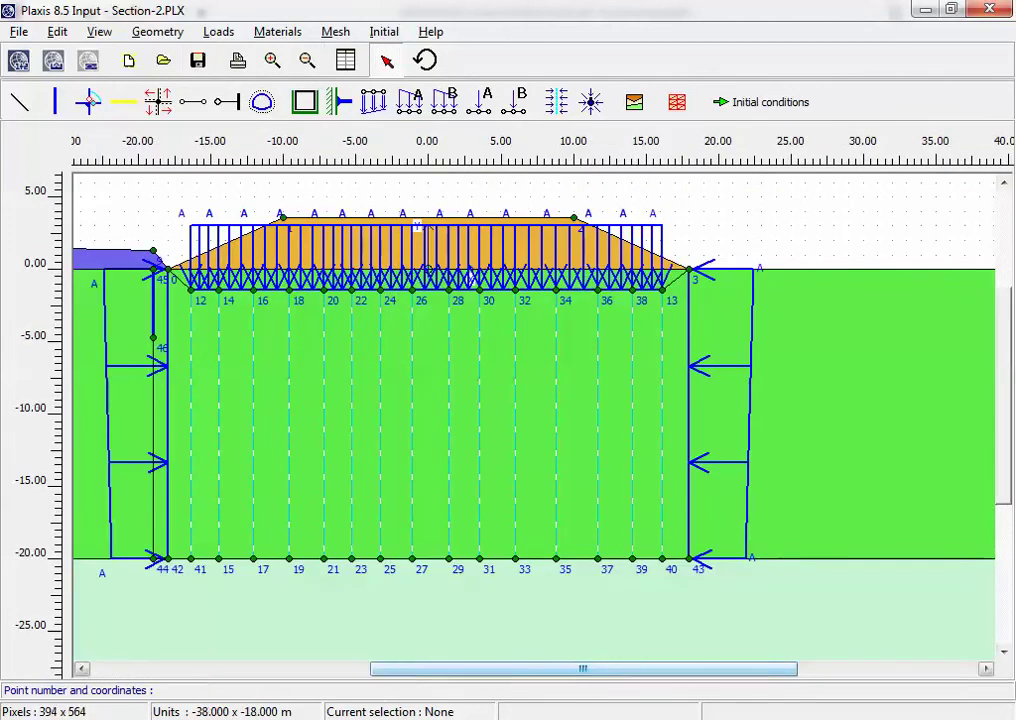
key("alt+Tab")
left_click_drag(658, 454, 193, 454)
scroll(469, 472, "down", 4)
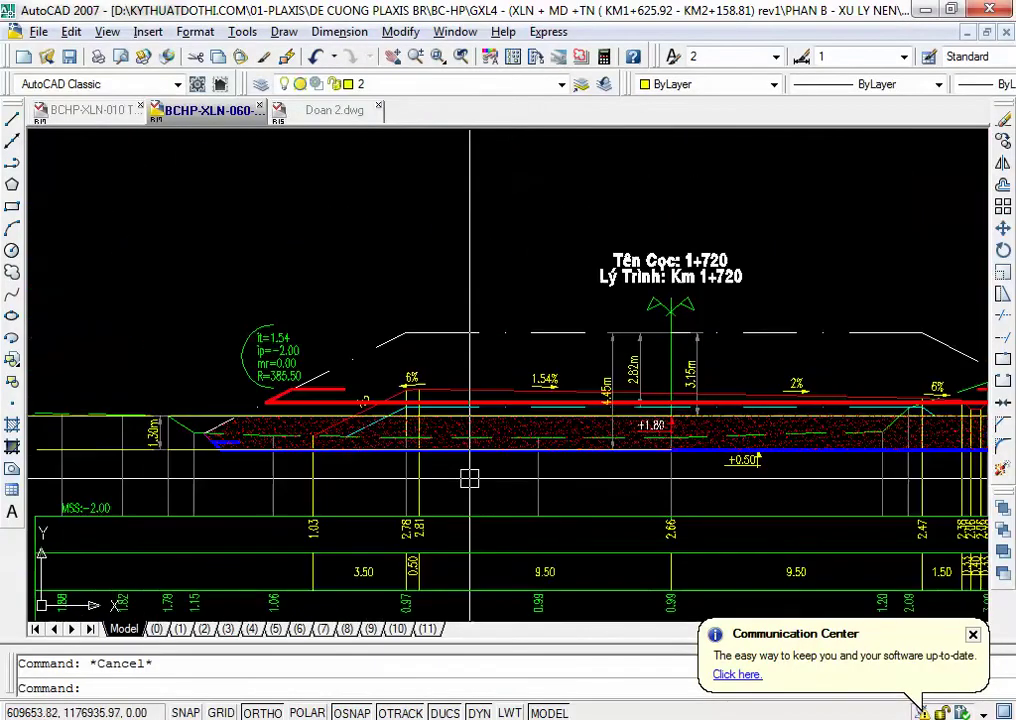
scroll(650, 454, "up", 5)
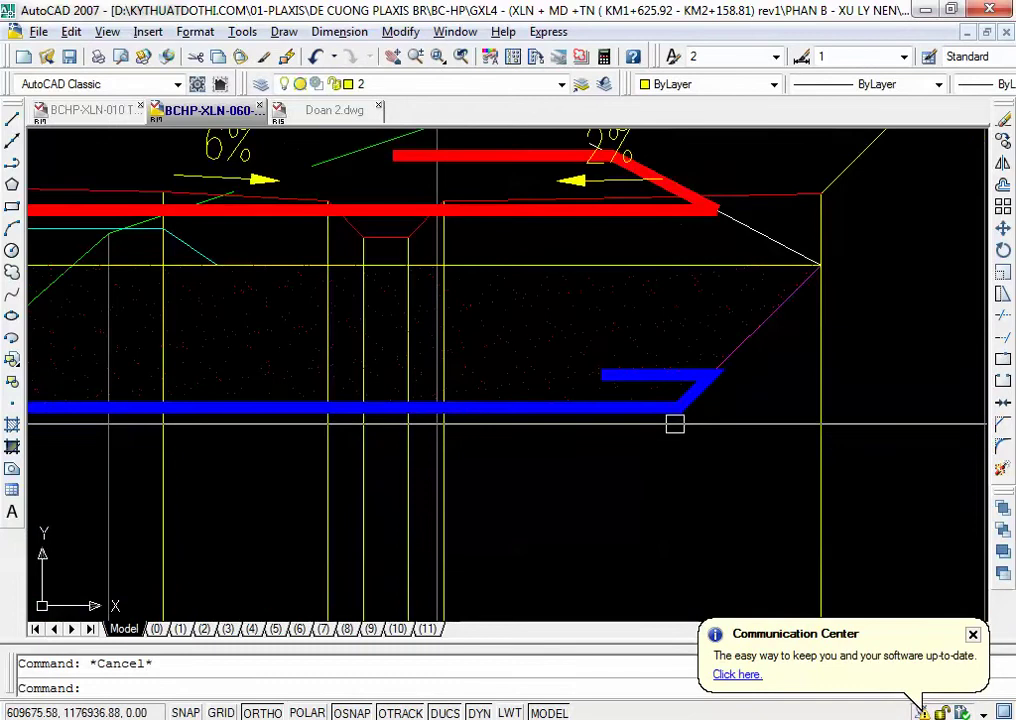
scroll(700, 420, "up", 4)
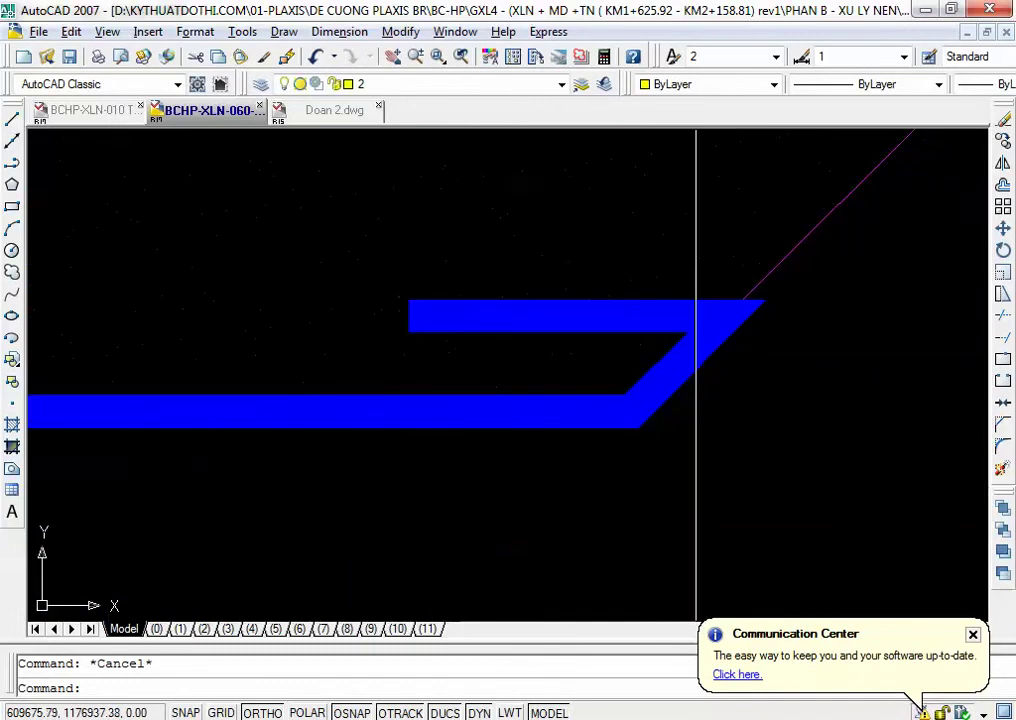
left_click(714, 347)
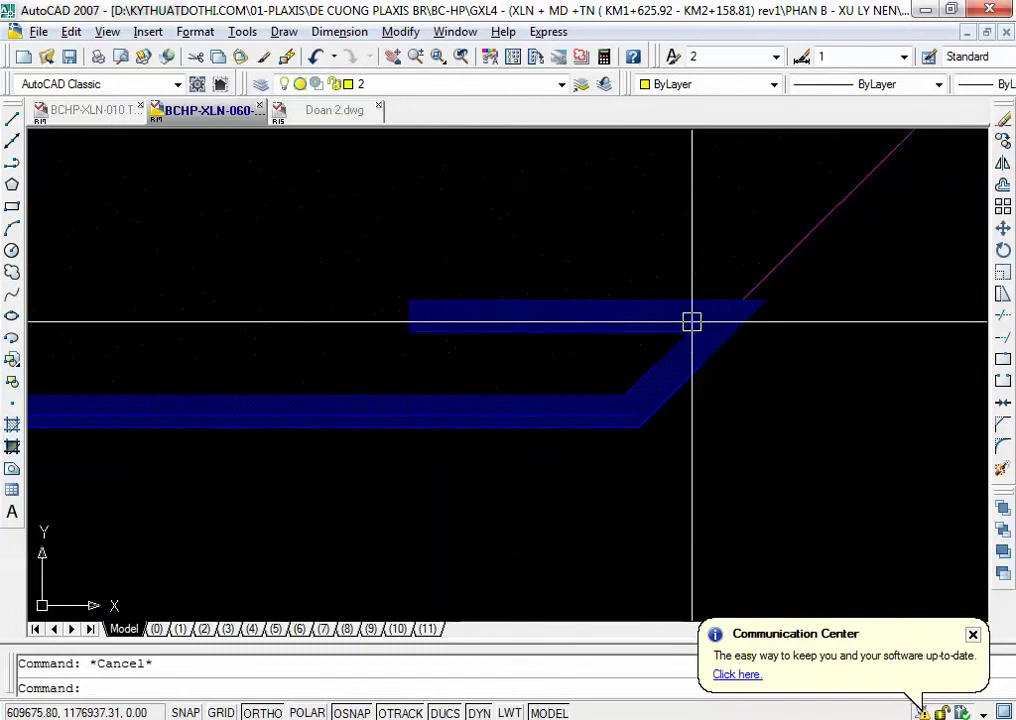
scroll(691, 321, "down", 3)
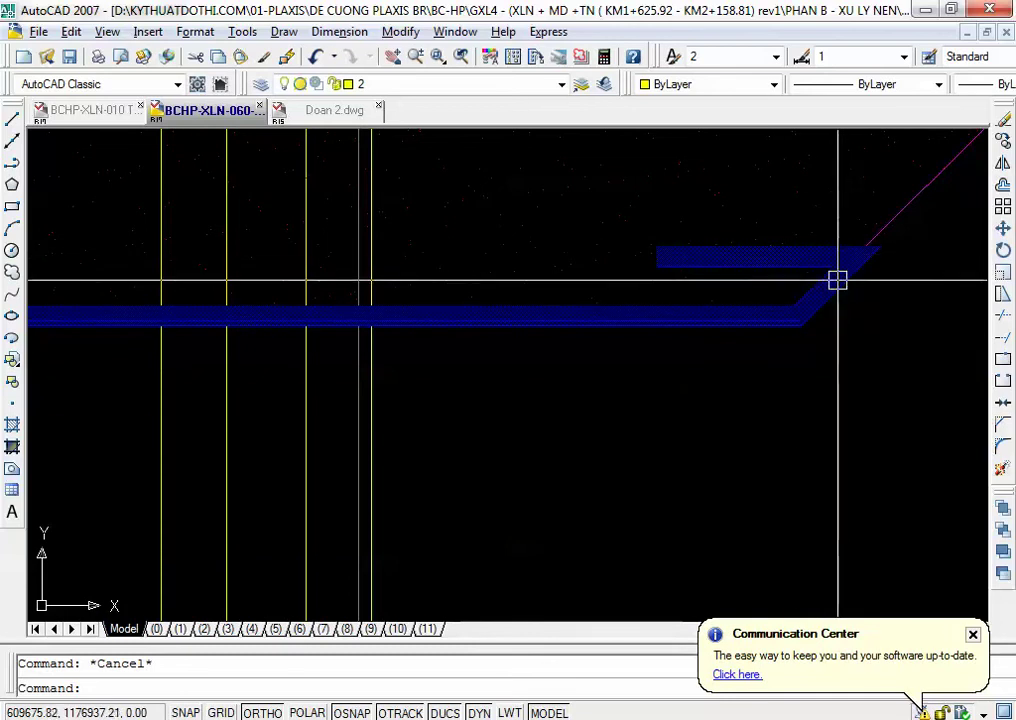
key("alt+Tab")
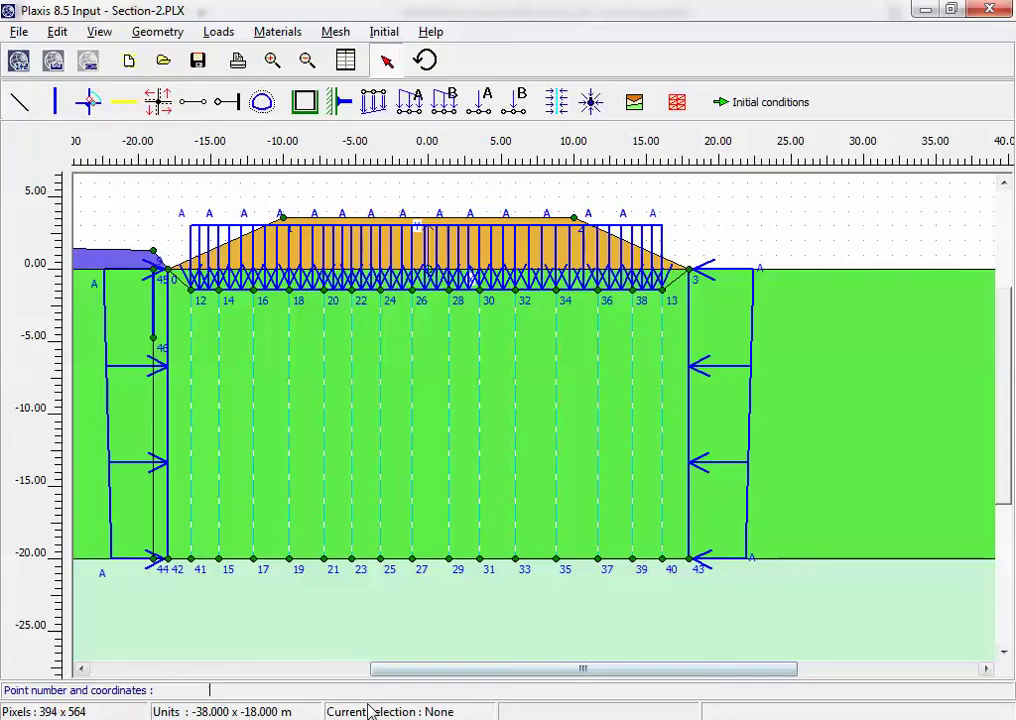
Draw a geogrid along the base of the sand layer from point 12 to point 13
left_click(121, 103)
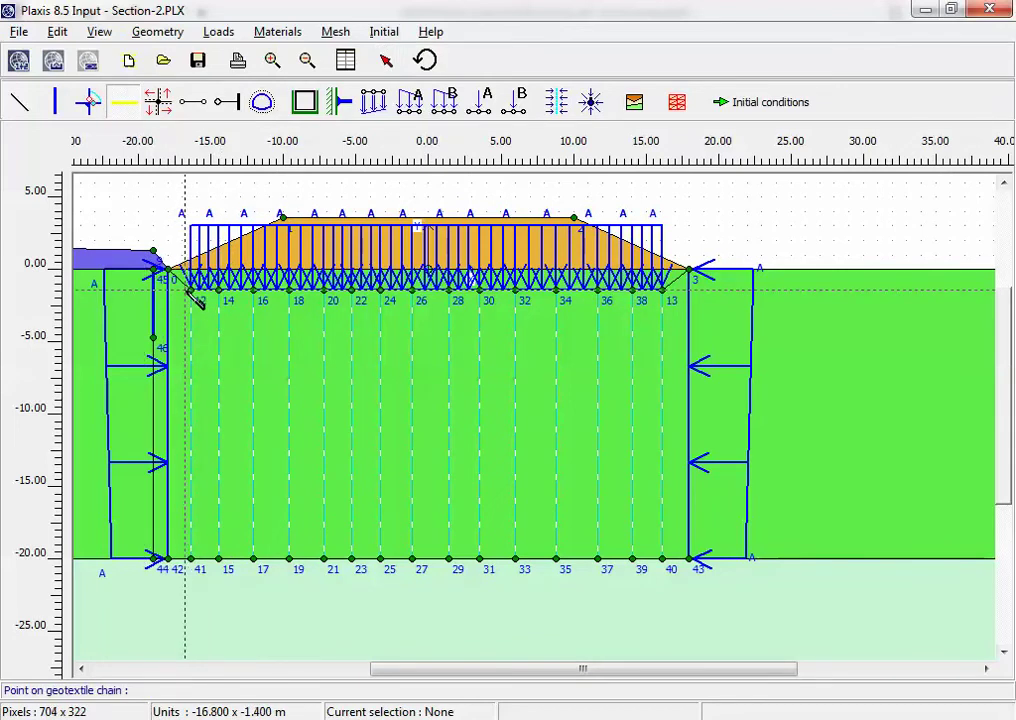
left_click(191, 290)
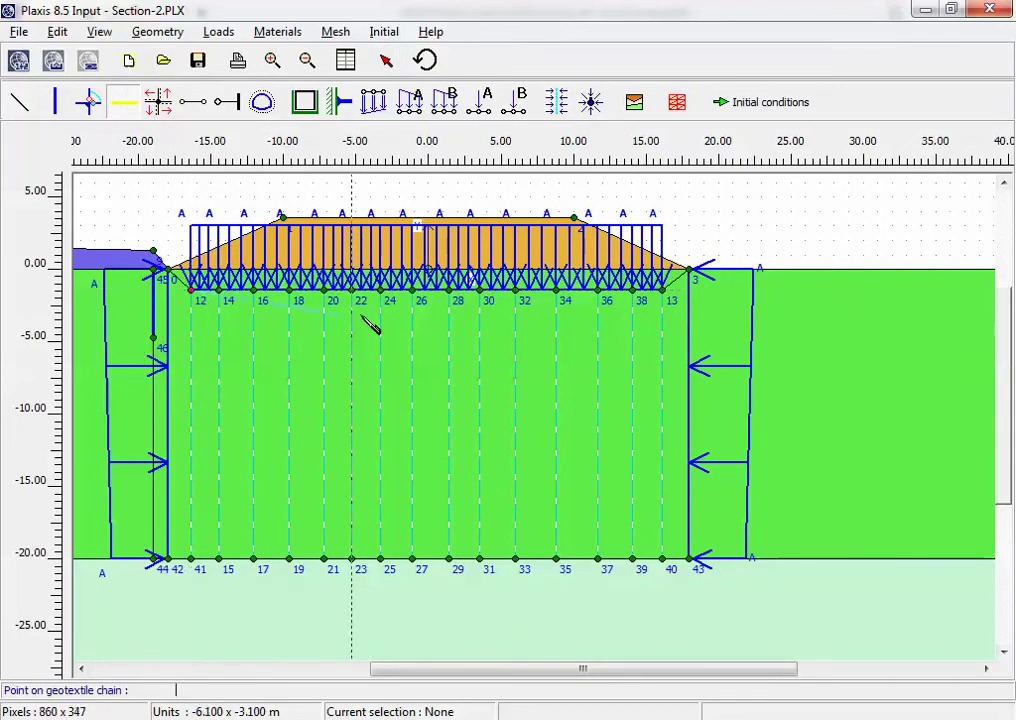
left_click(665, 291)
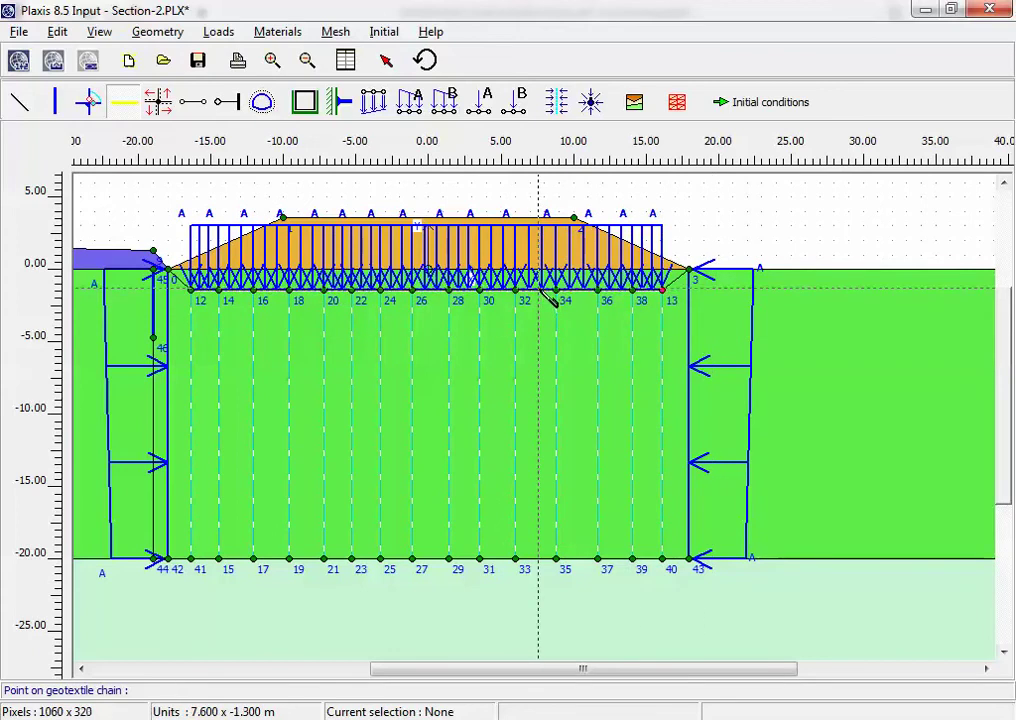
Copy the geogrid material set Lesson 4 - Grout body from the global database into the project database and select it
left_click(636, 104)
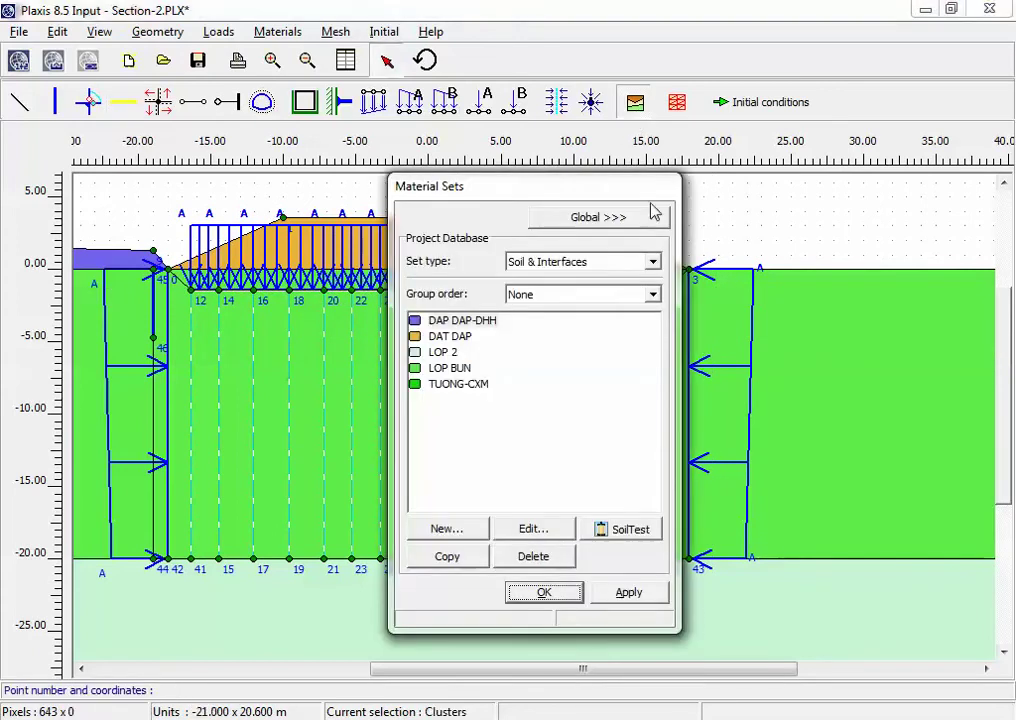
left_click(612, 261)
left_click(590, 305)
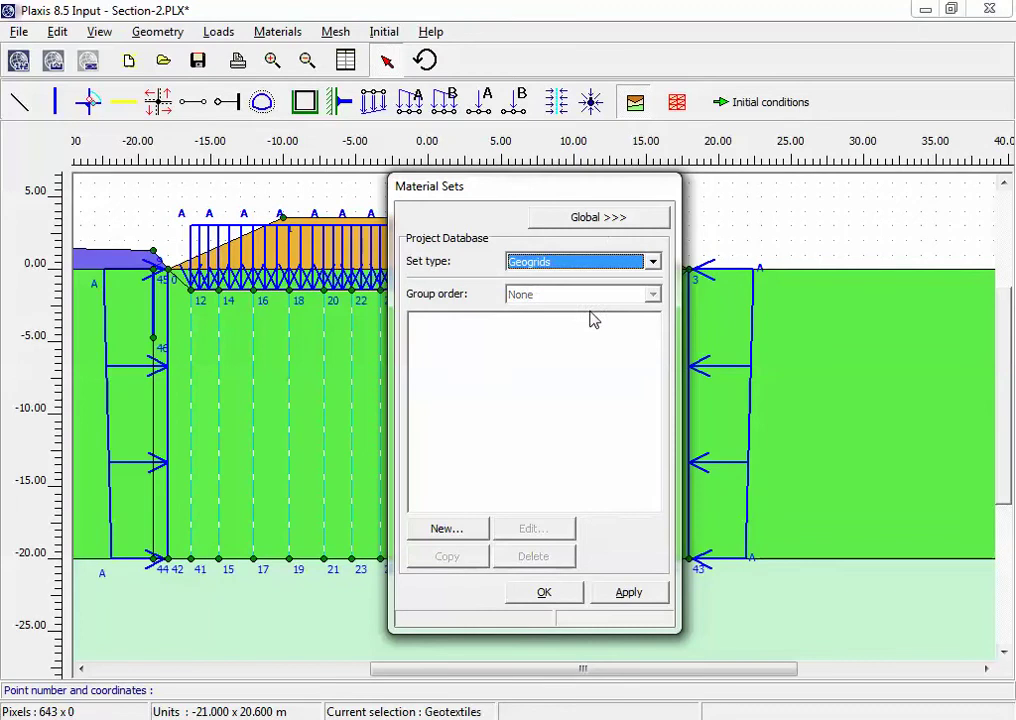
left_click(600, 219)
left_click(765, 320)
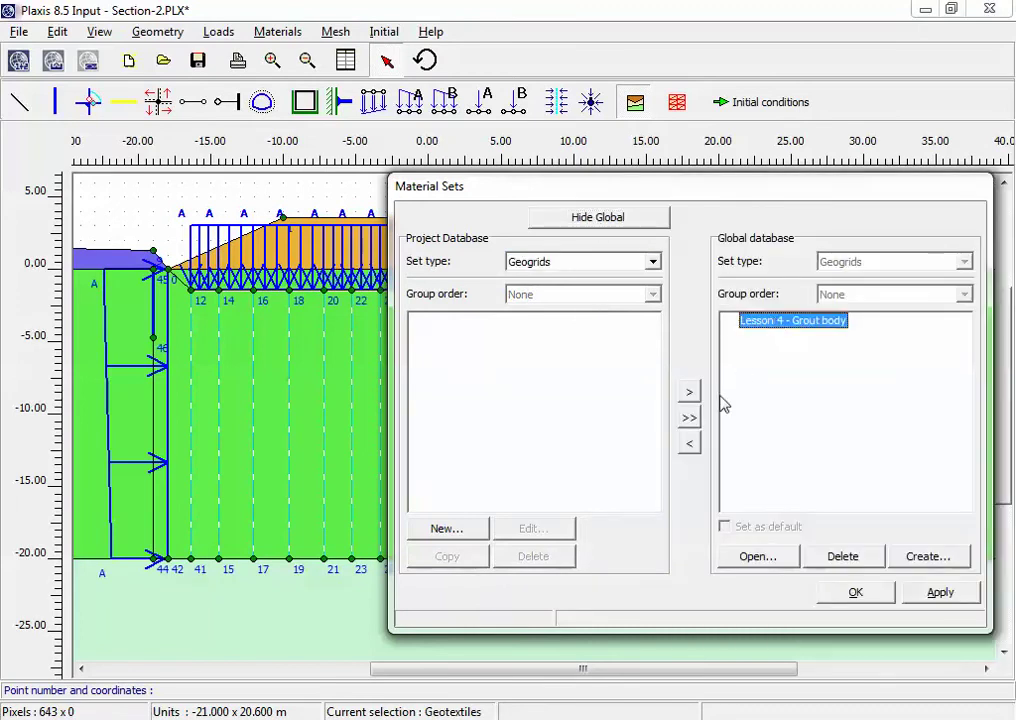
left_click(689, 446)
left_click(605, 222)
left_click(490, 322)
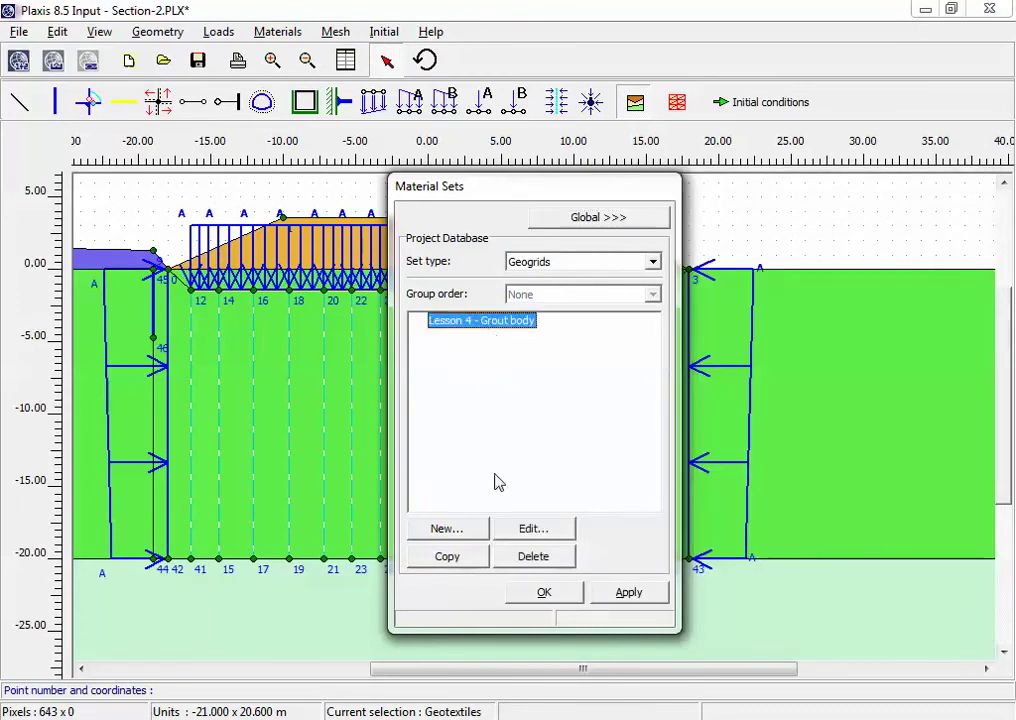
Rename the copied geogrid material to VDKT-10 and set its EA to 100 kN/m
left_click(530, 530)
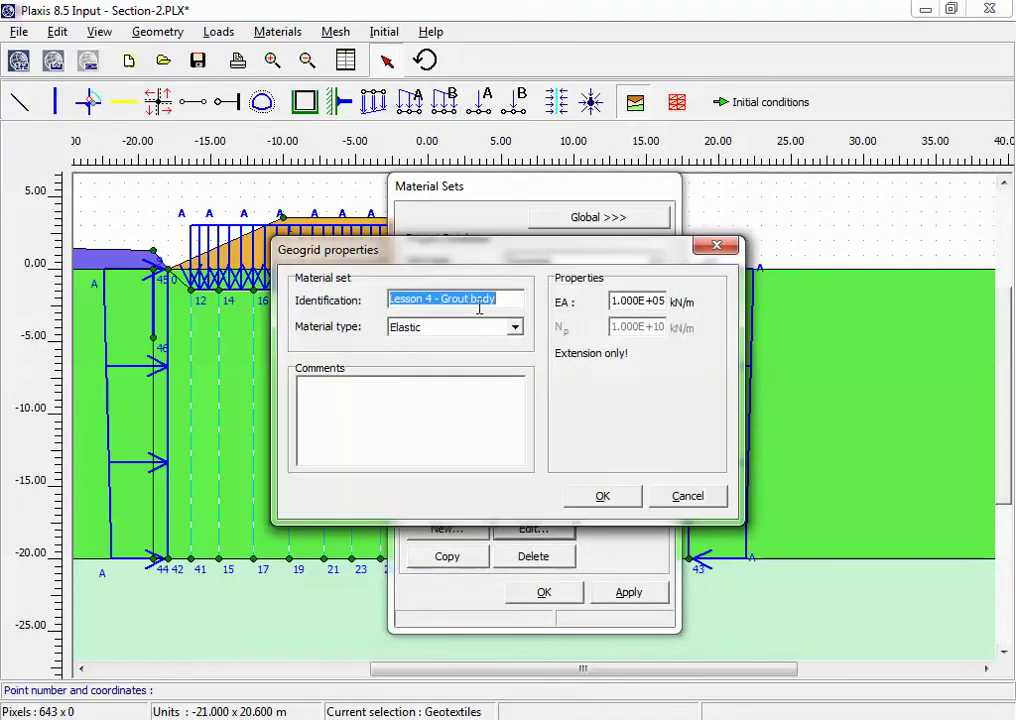
type("VDKT-25")
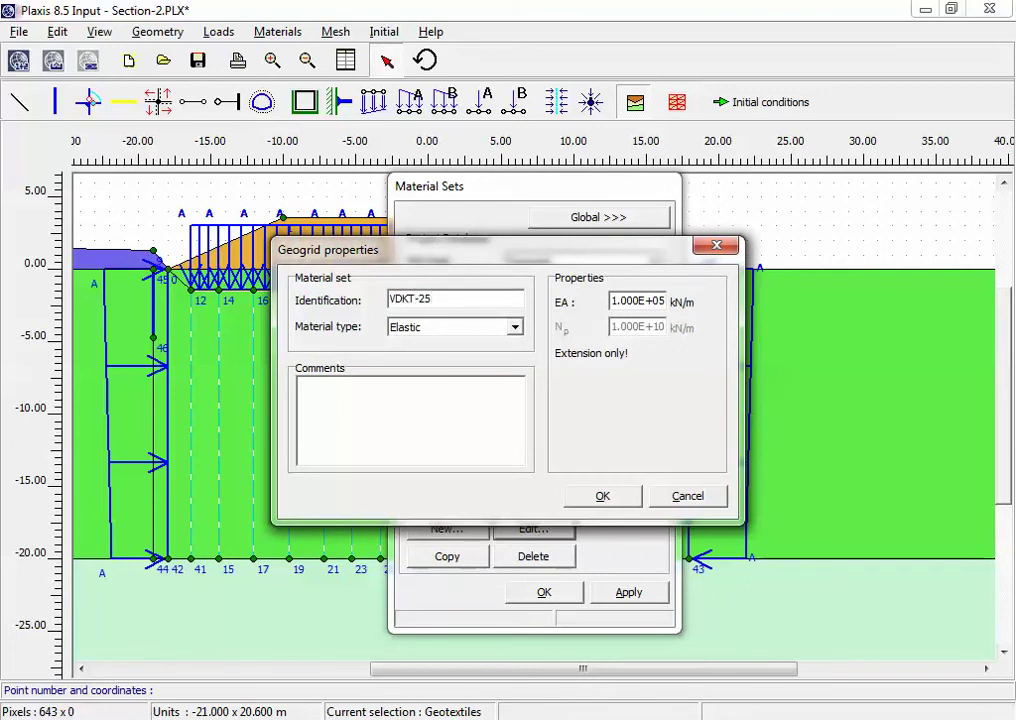
left_click_drag(657, 300, 553, 316)
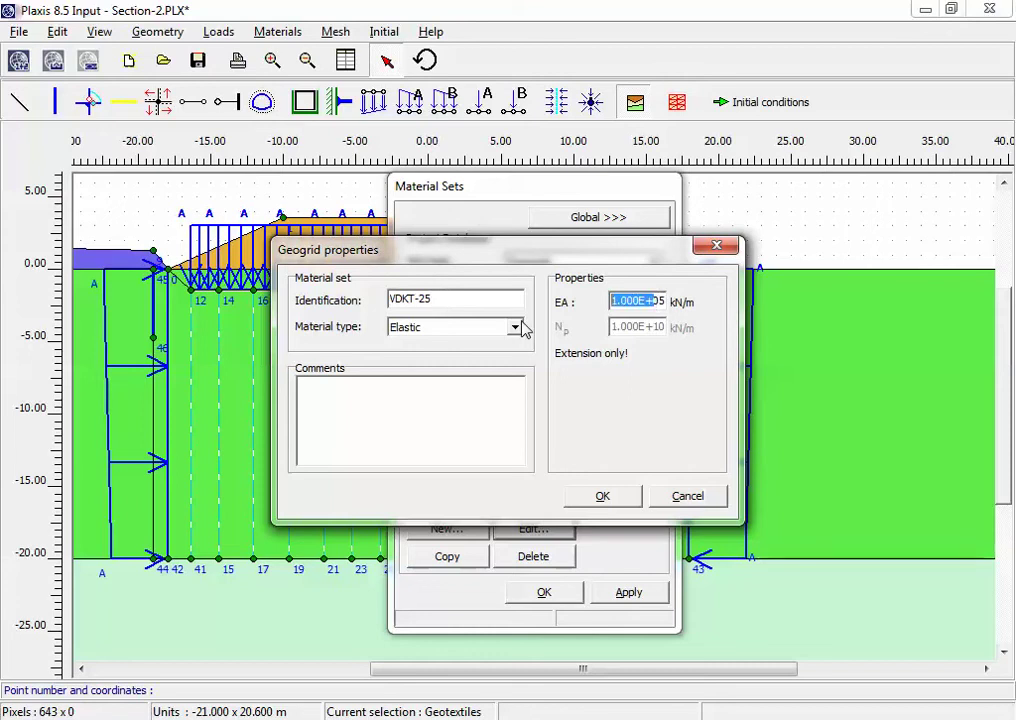
type("25")
left_click_drag(628, 300, 560, 325)
key("BackSpace")
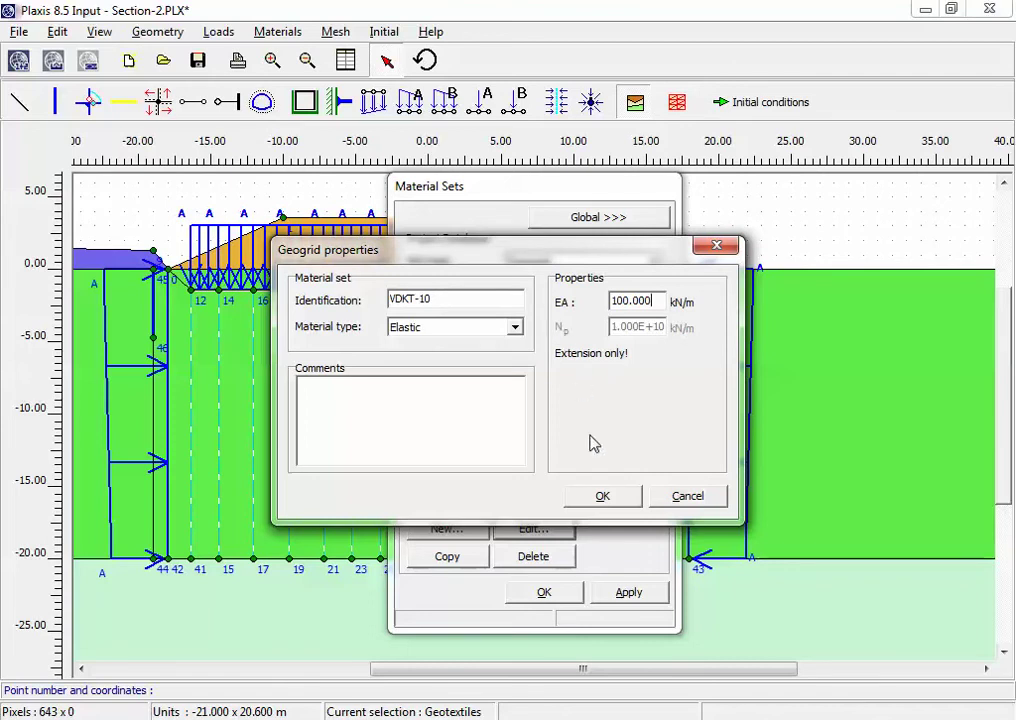
left_click(602, 496)
Assign the VDKT-10 material to the geogrid at the base of the sand layer and save the project
left_click_drag(468, 318, 308, 300)
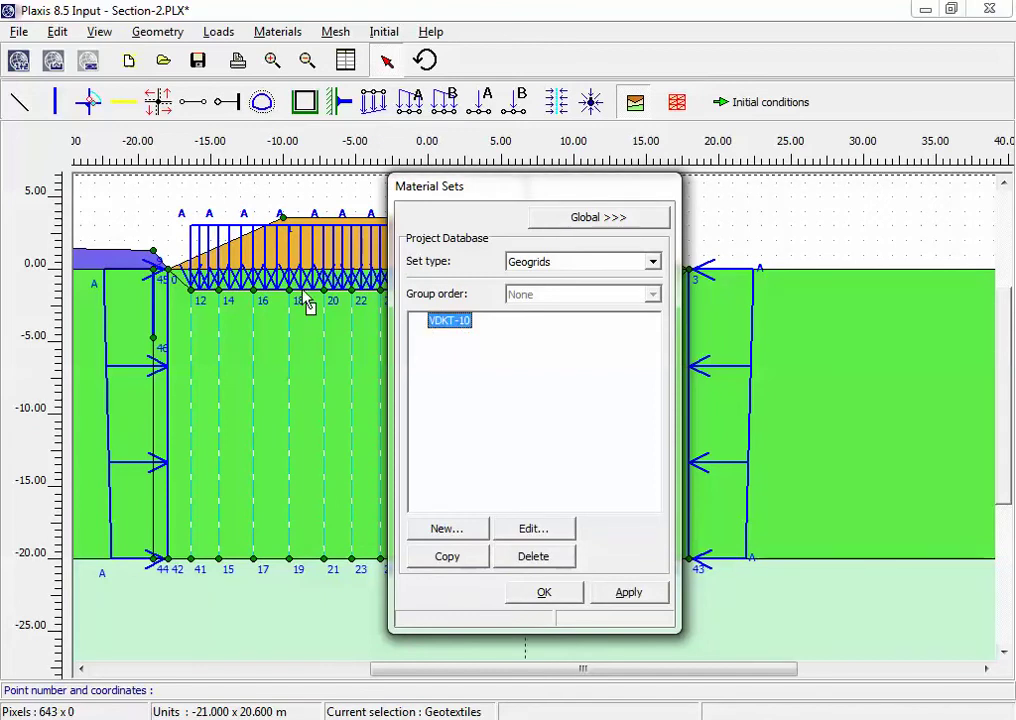
left_click(543, 593)
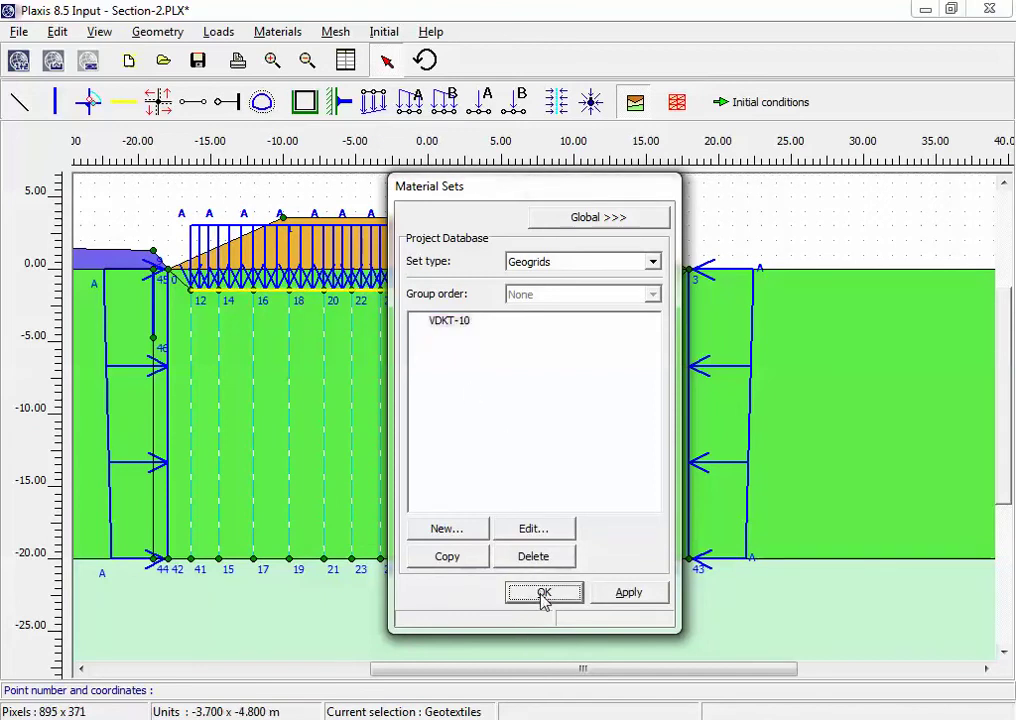
left_click(198, 62)
Generate the mesh for the whole section with the current coarseness, inspect it and update the model
left_click(307, 61)
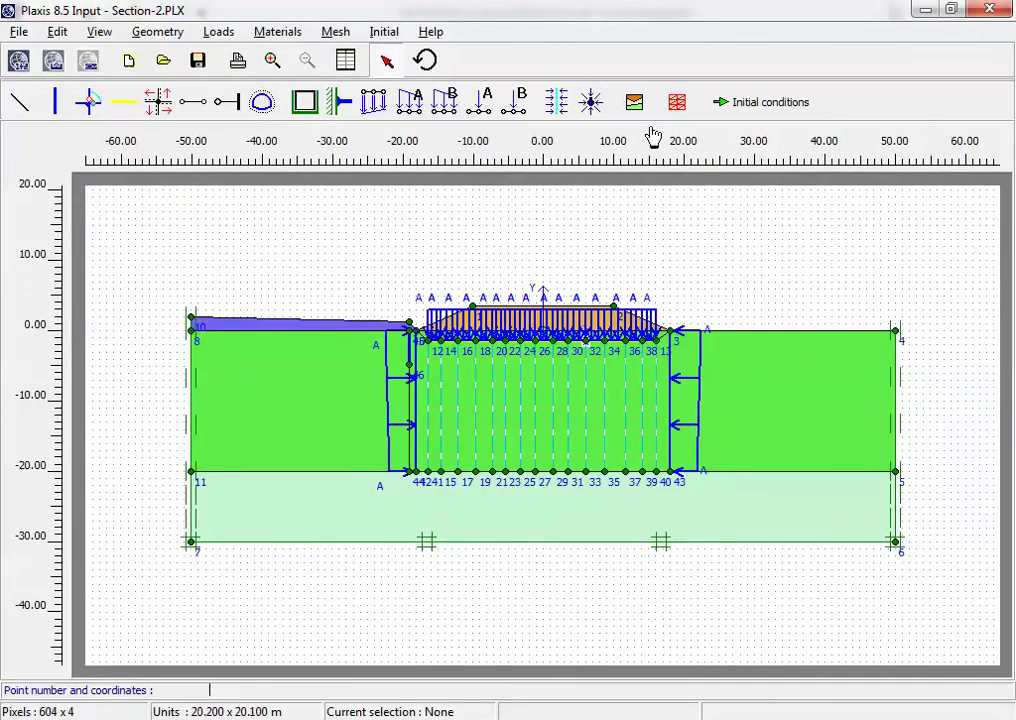
left_click(676, 104)
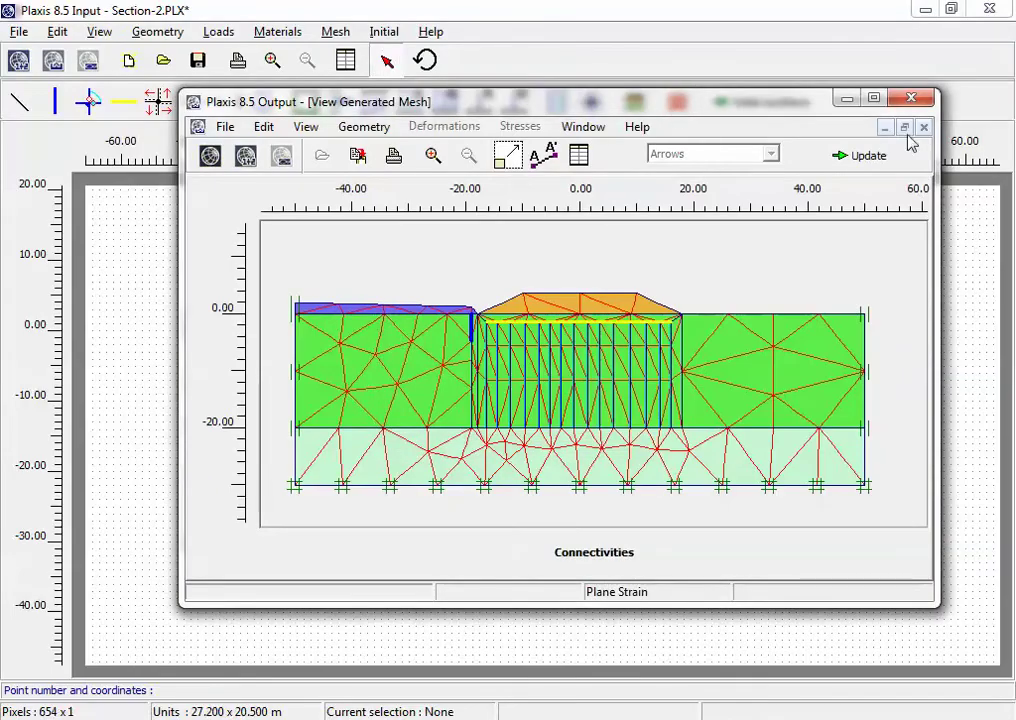
left_click(875, 98)
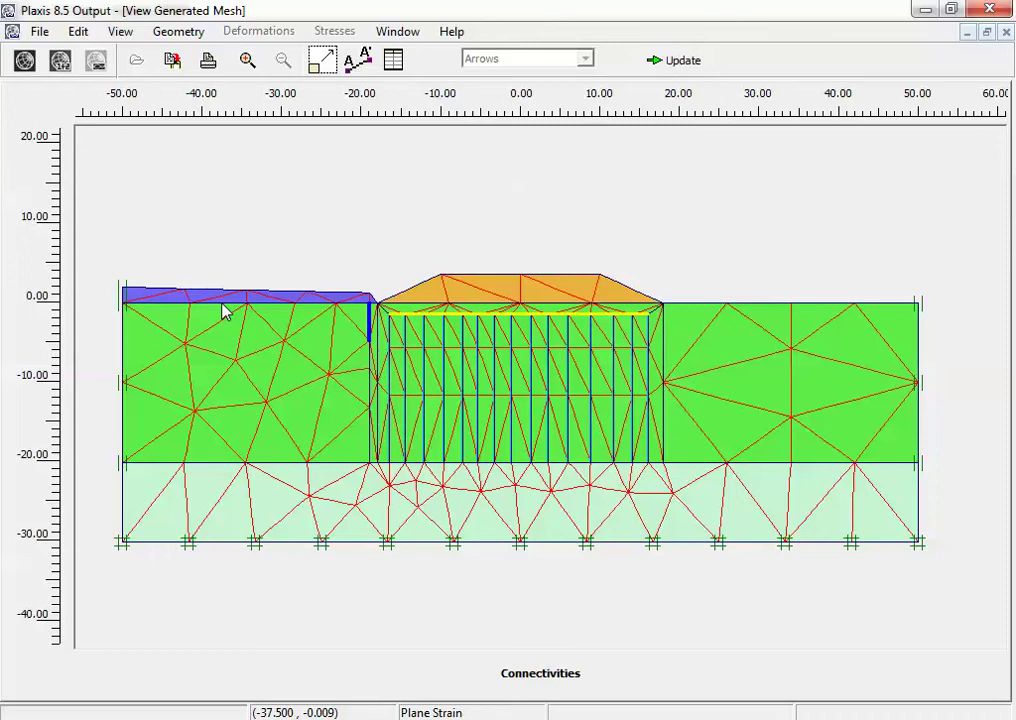
left_click(683, 62)
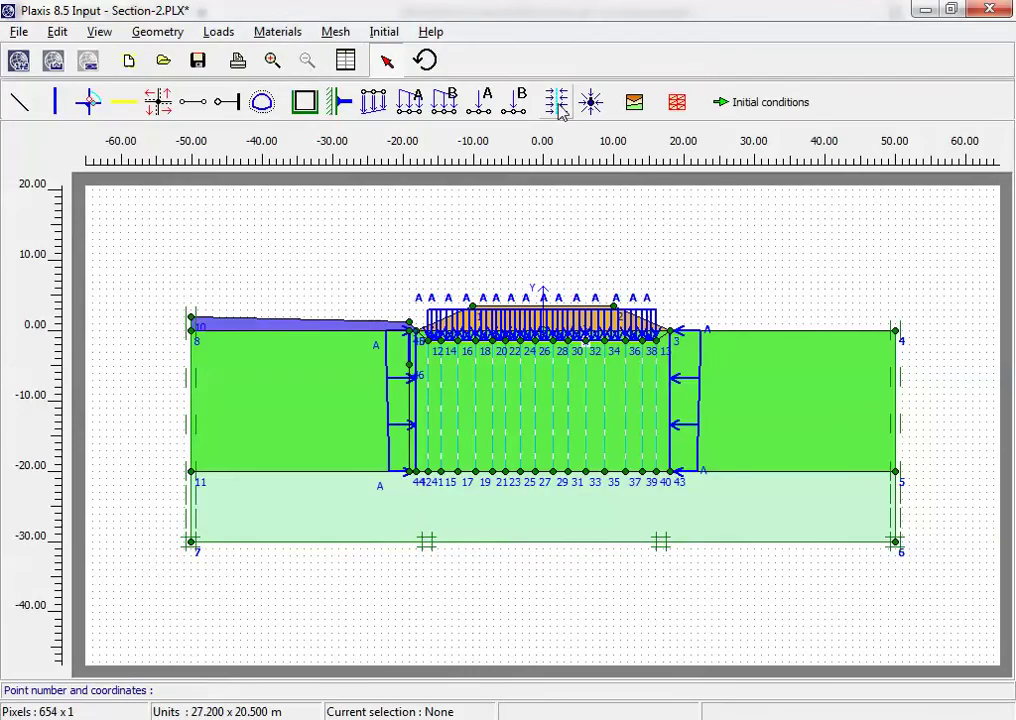
Refine the mesh along the selected line in the vertical drain zone and update the model
left_click(335, 32)
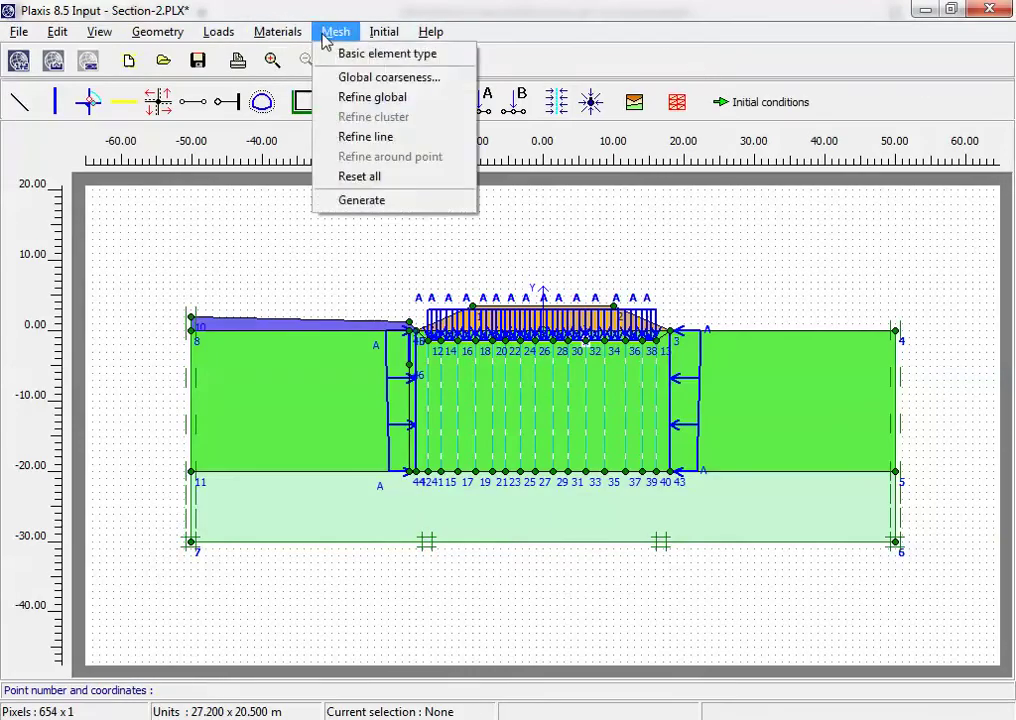
left_click(367, 137)
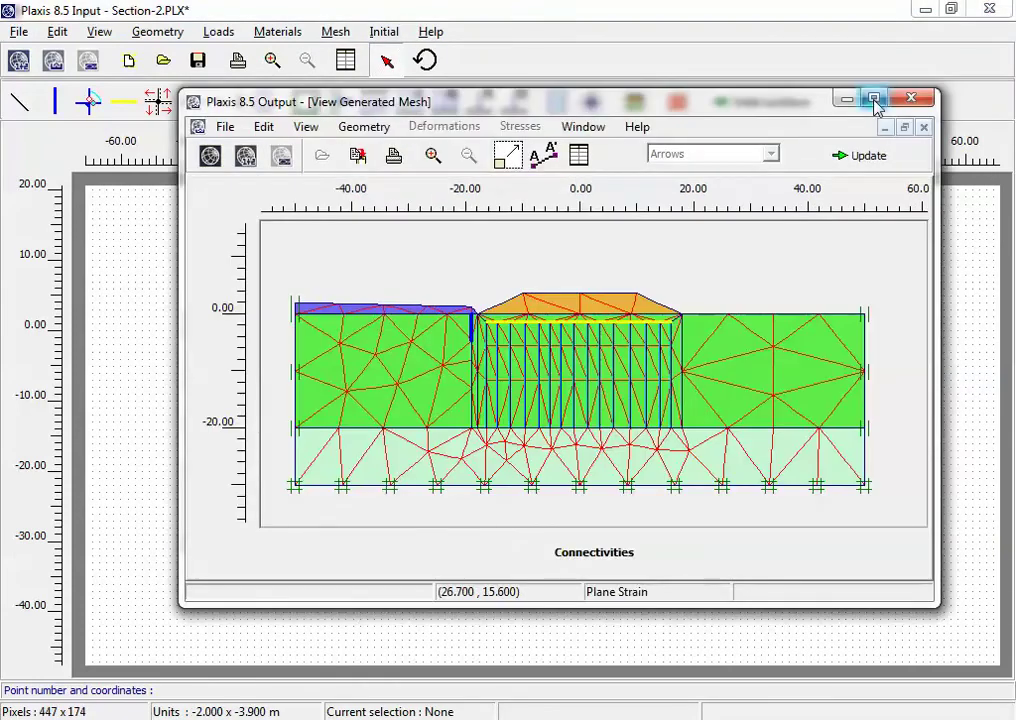
left_click(874, 99)
left_click(668, 62)
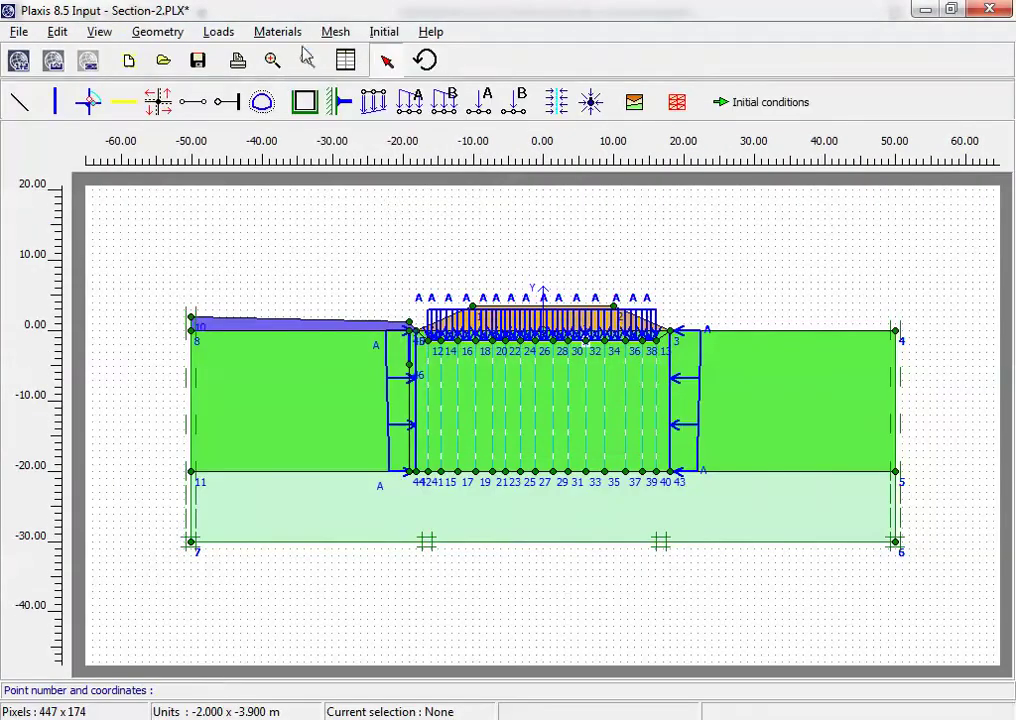
Set the global mesh coarseness to Medium, generate the mesh, inspect it and update the model
left_click(335, 36)
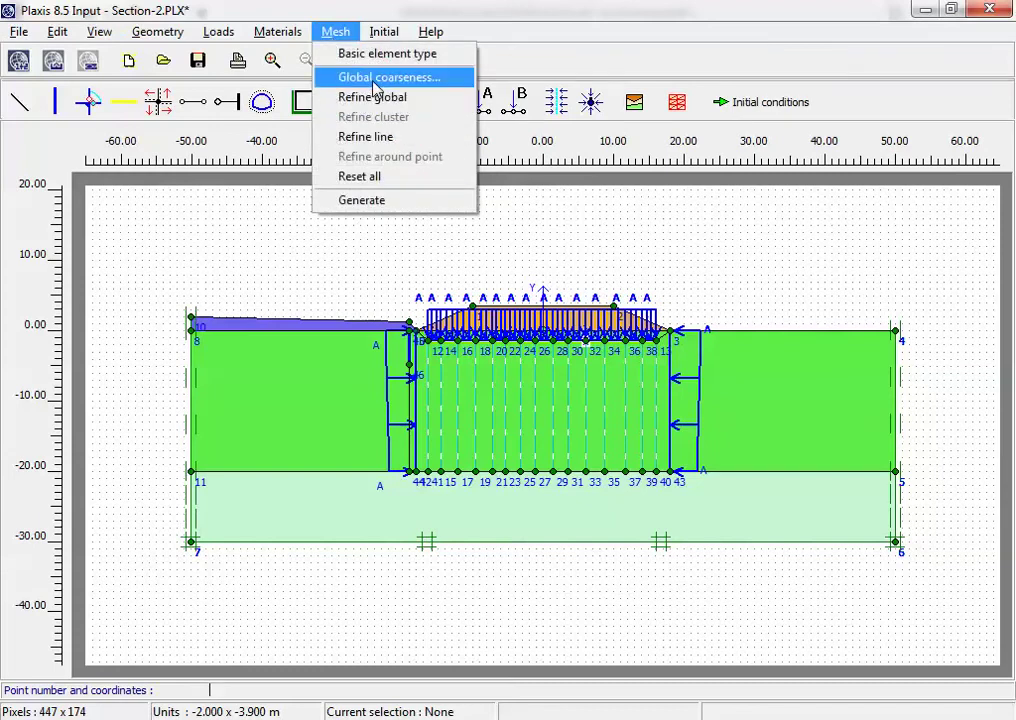
left_click(388, 77)
left_click(512, 381)
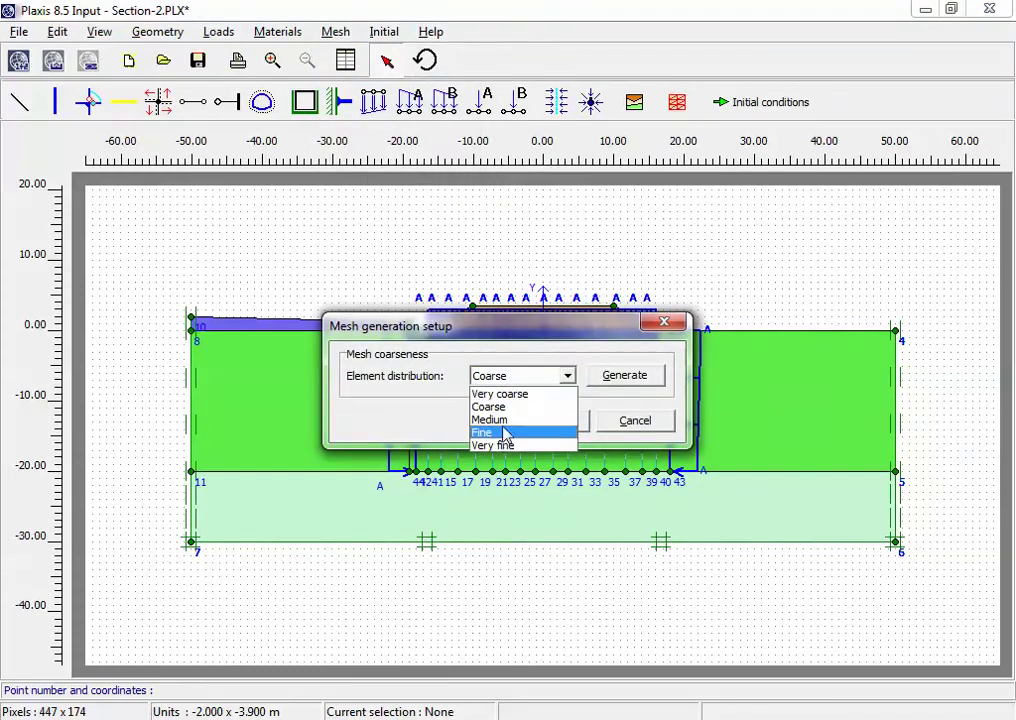
left_click(500, 419)
left_click(608, 380)
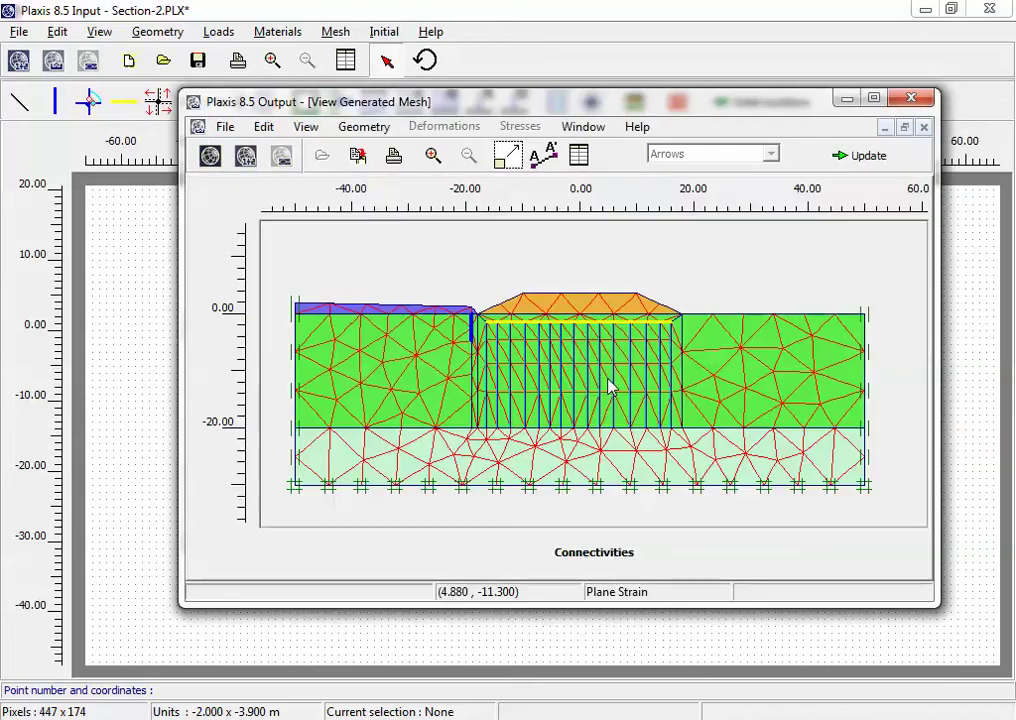
left_click(874, 98)
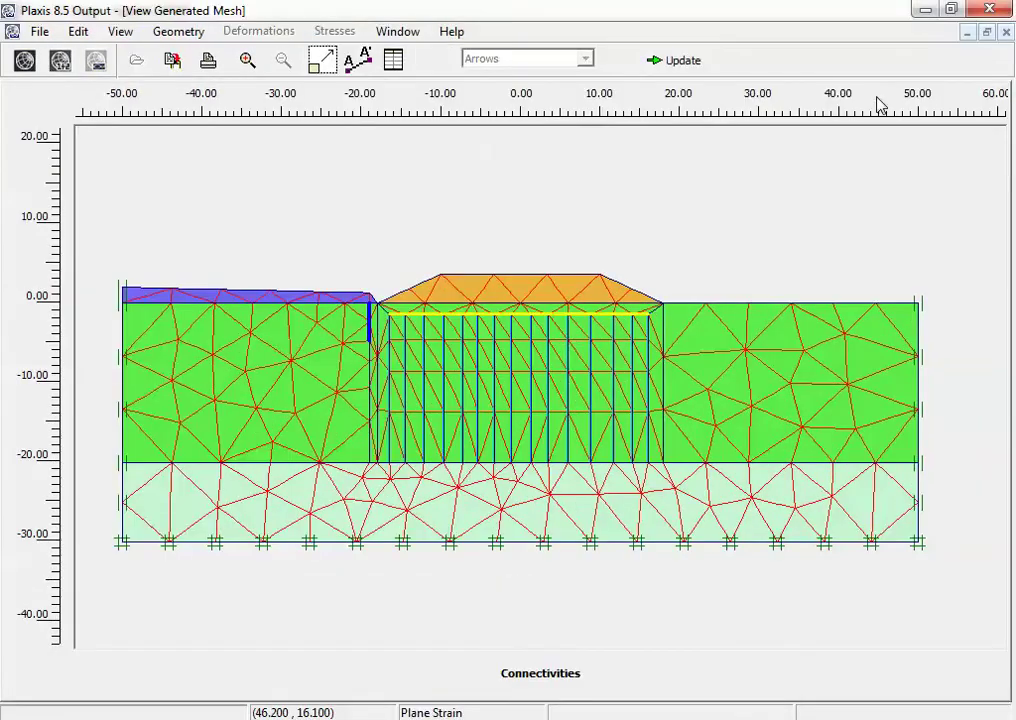
left_click(695, 64)
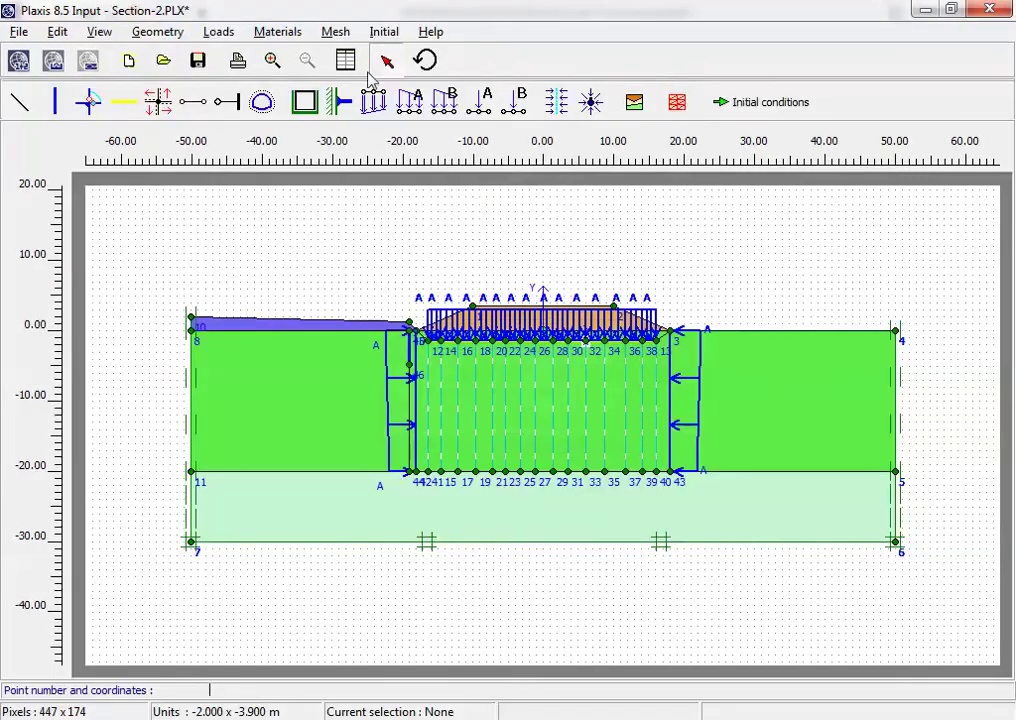
Set the global mesh coarseness to Fine, generate the mesh, inspect it and update the model
left_click(335, 32)
left_click(370, 80)
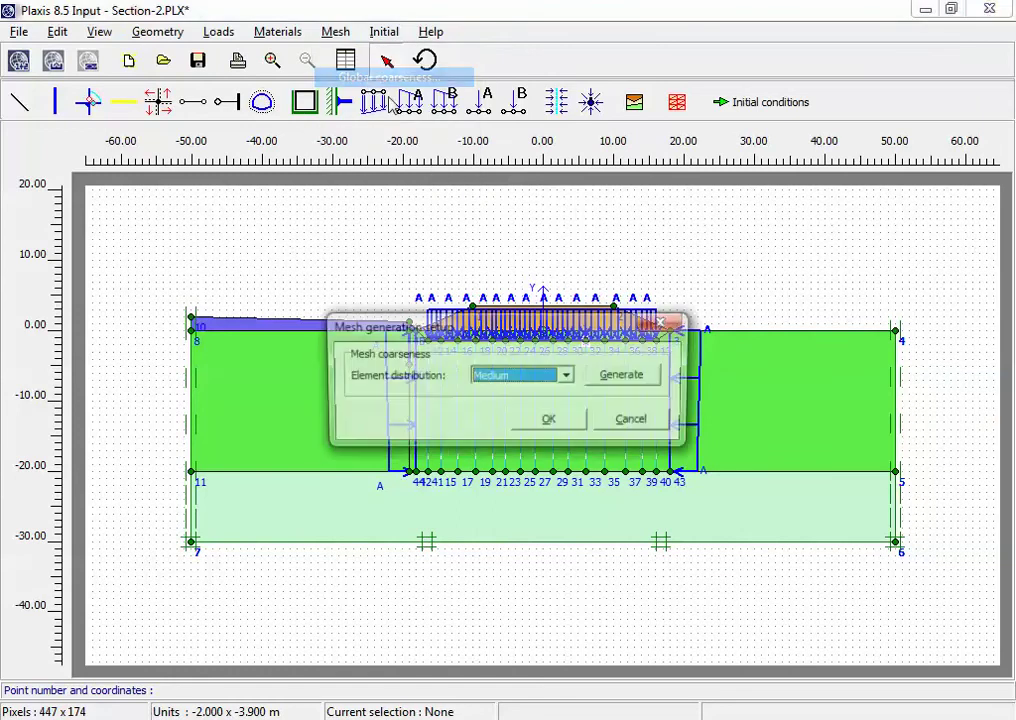
left_click(567, 376)
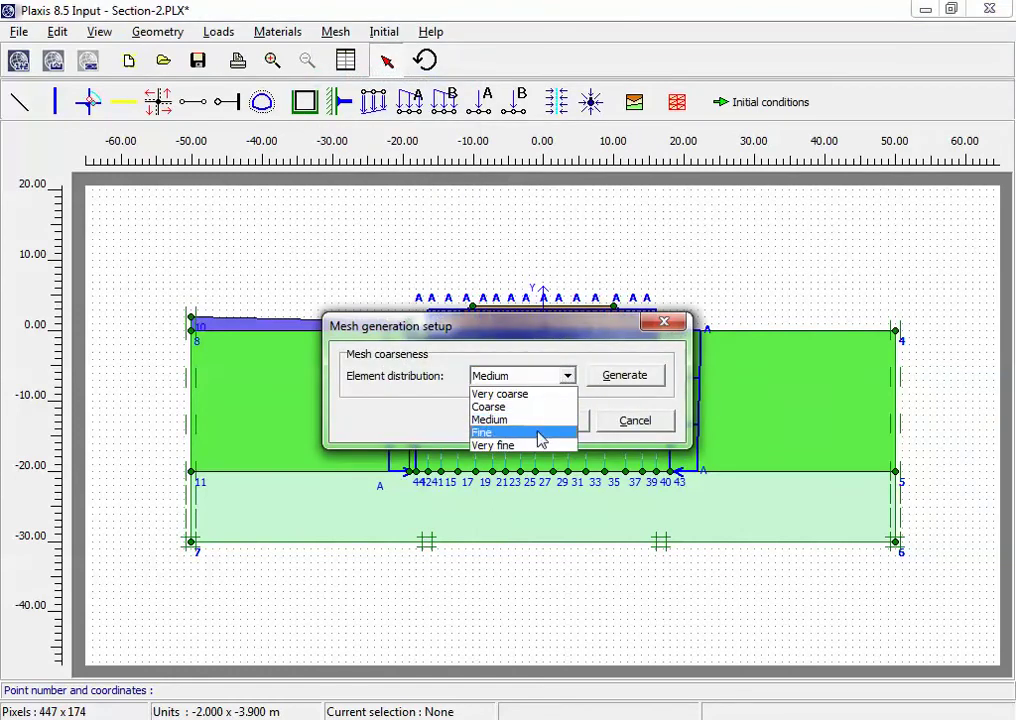
left_click(540, 432)
left_click(617, 381)
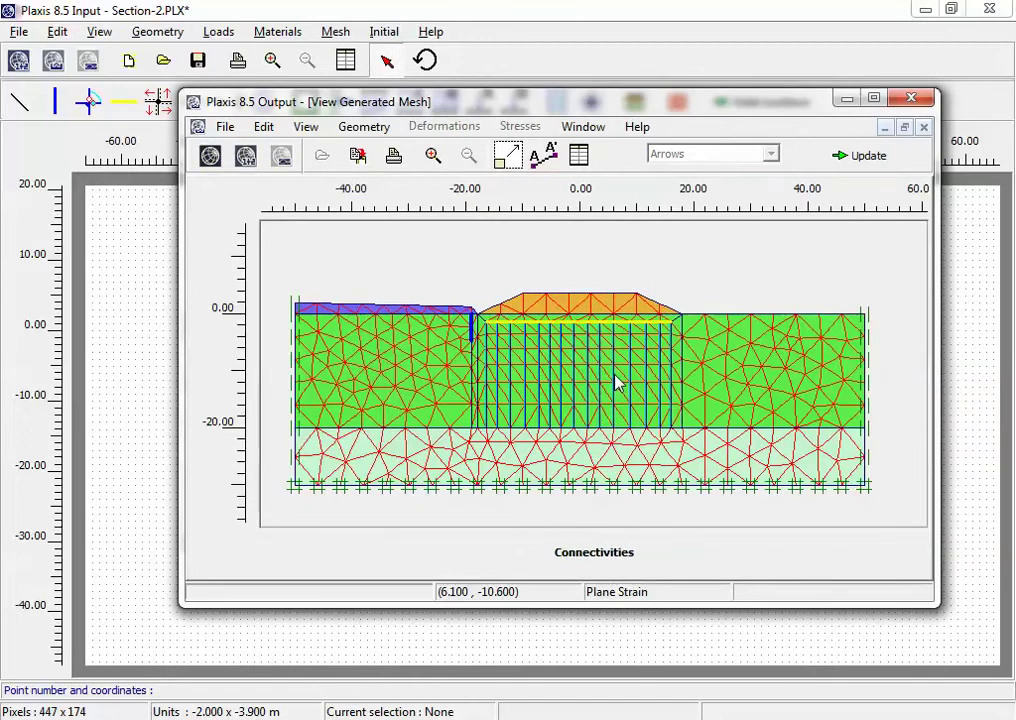
left_click(873, 97)
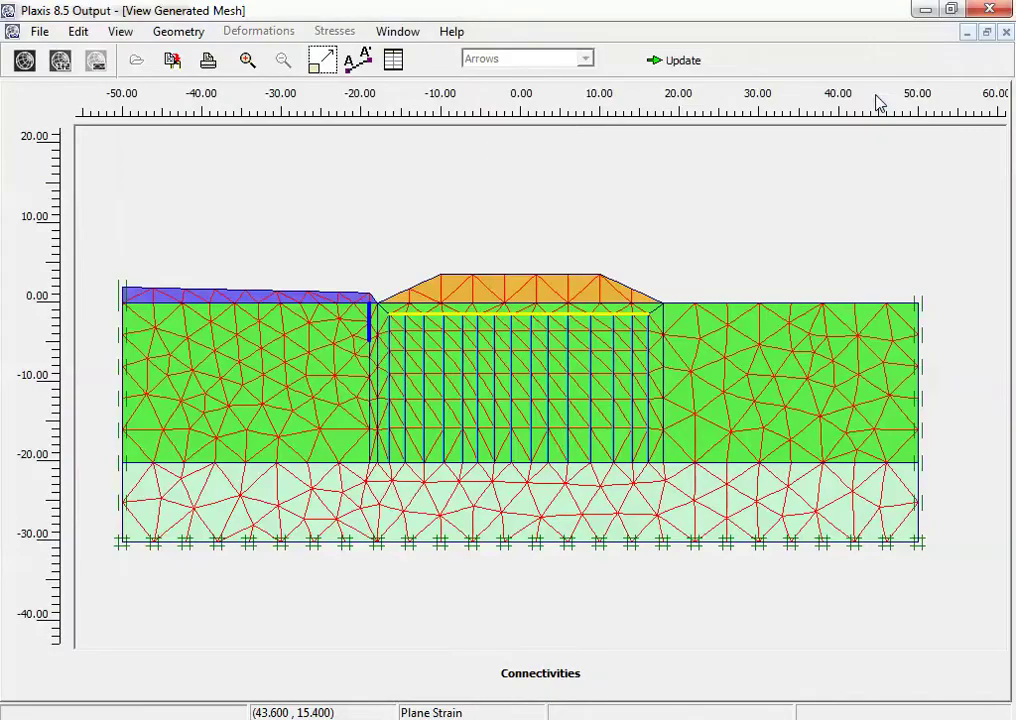
left_click(680, 61)
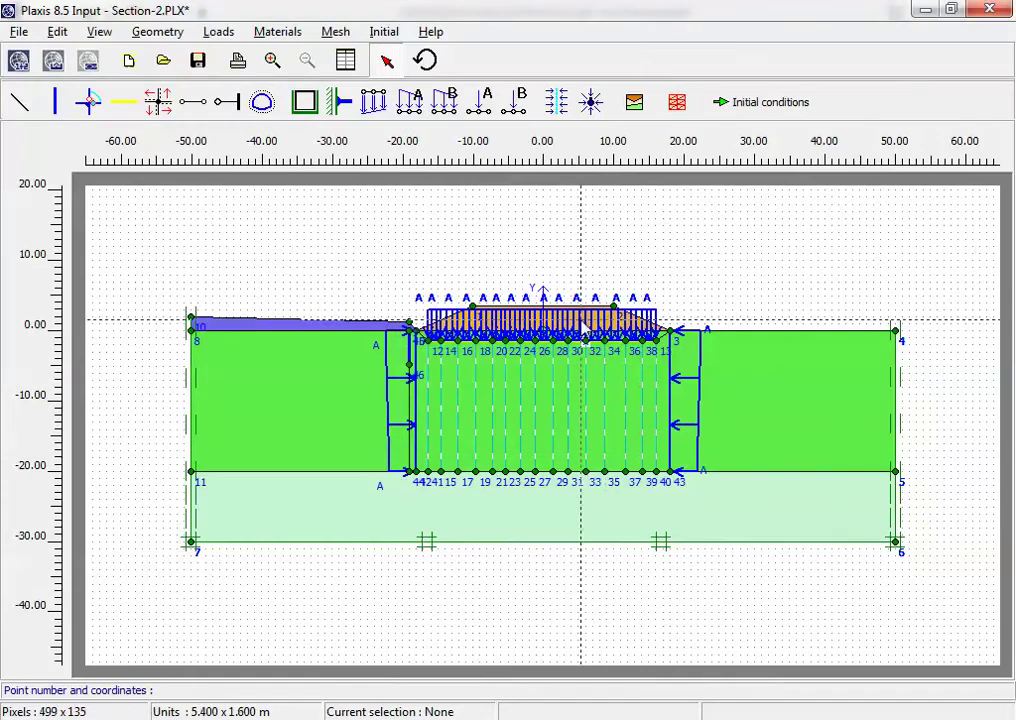
Refine the mesh in the orange embankment fill cluster and update the model
left_click(333, 32)
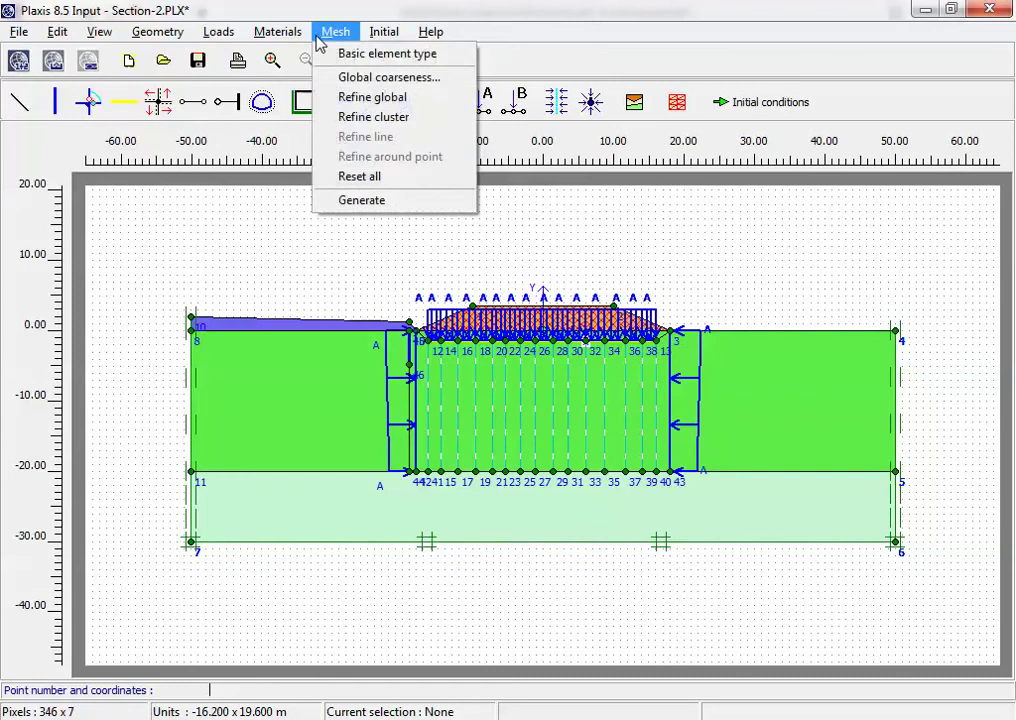
left_click(346, 119)
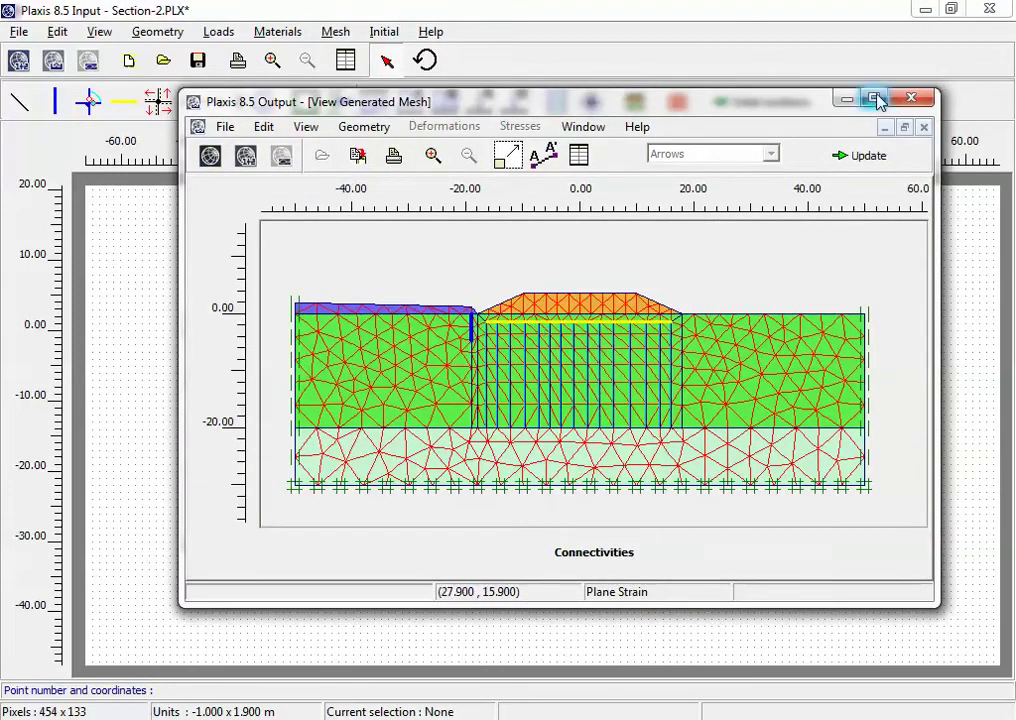
left_click(880, 102)
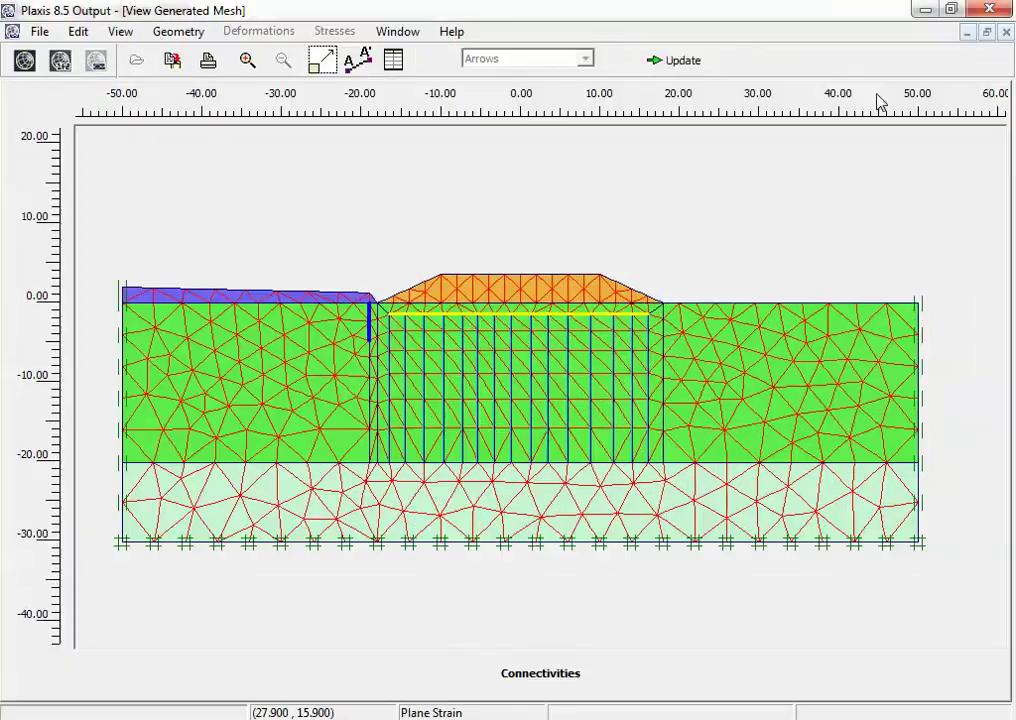
left_click(680, 61)
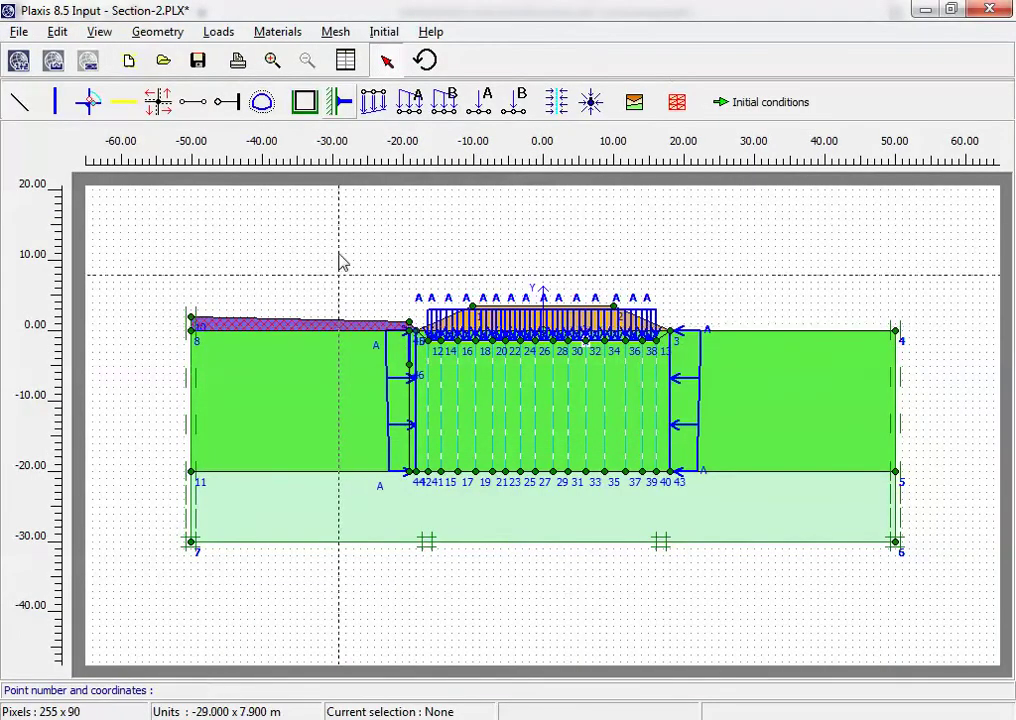
Refine the mesh in the thin purple surface layer beside the embankment and update the model
left_click(335, 31)
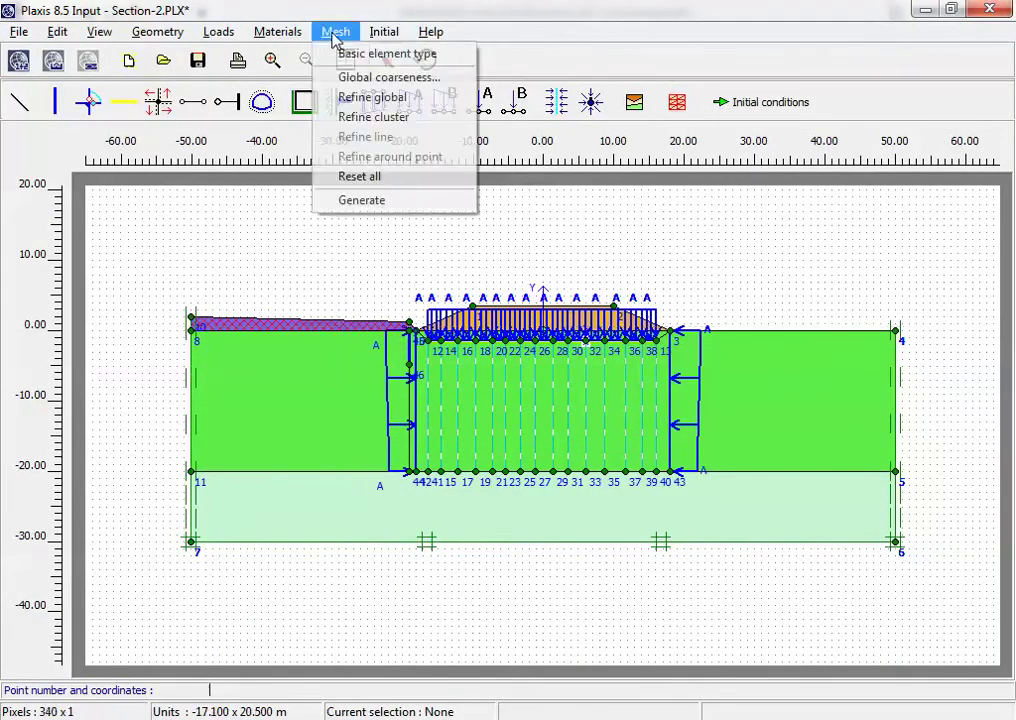
left_click(365, 119)
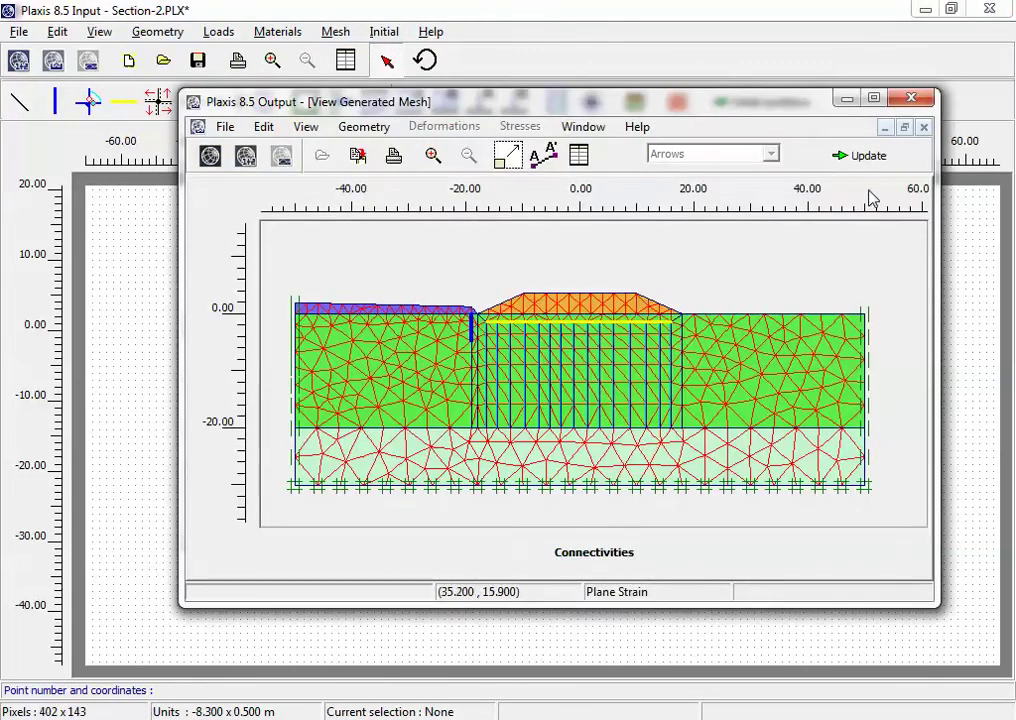
left_click(874, 99)
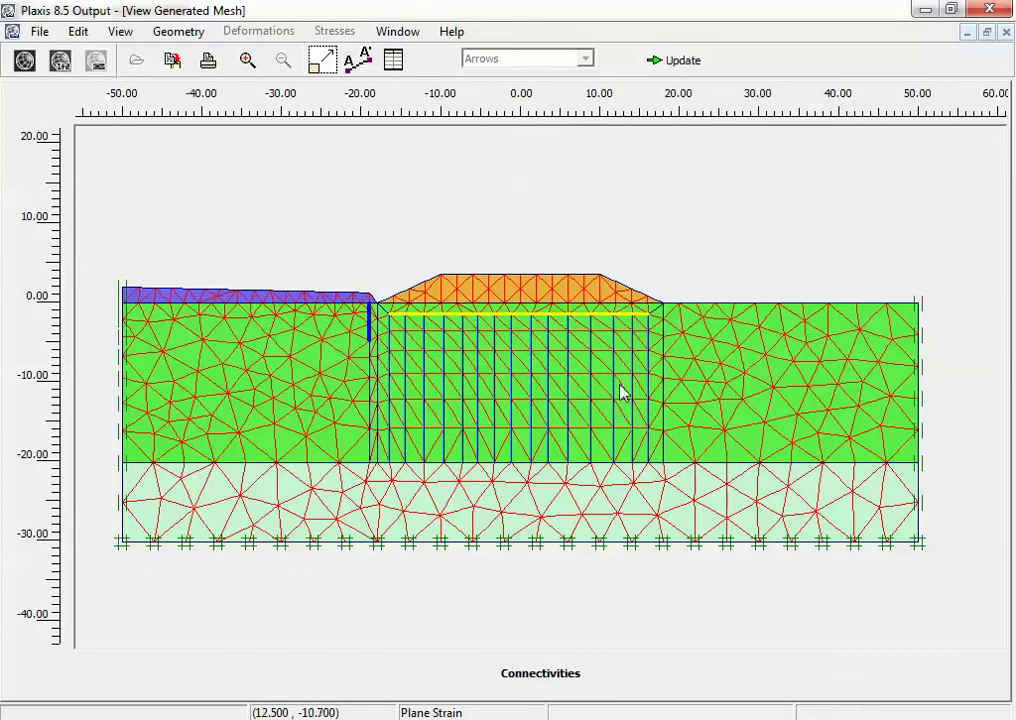
left_click(690, 64)
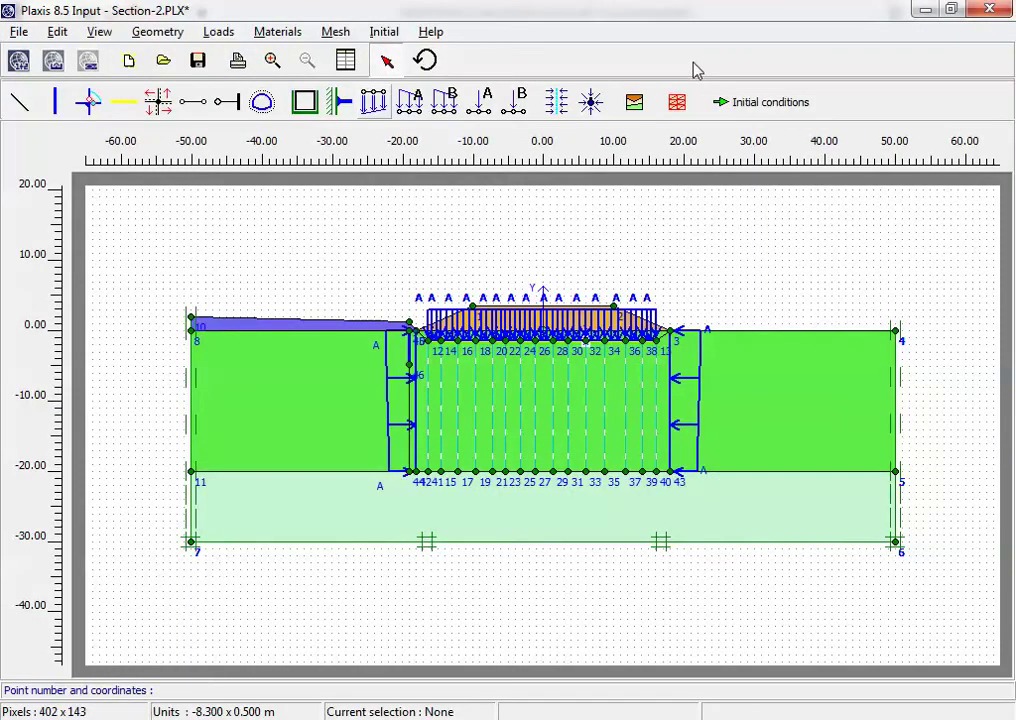
Go to the initial conditions and draw the general phreatic level at y = 0 from point 8 to point 4
left_click(745, 110)
left_click(553, 451)
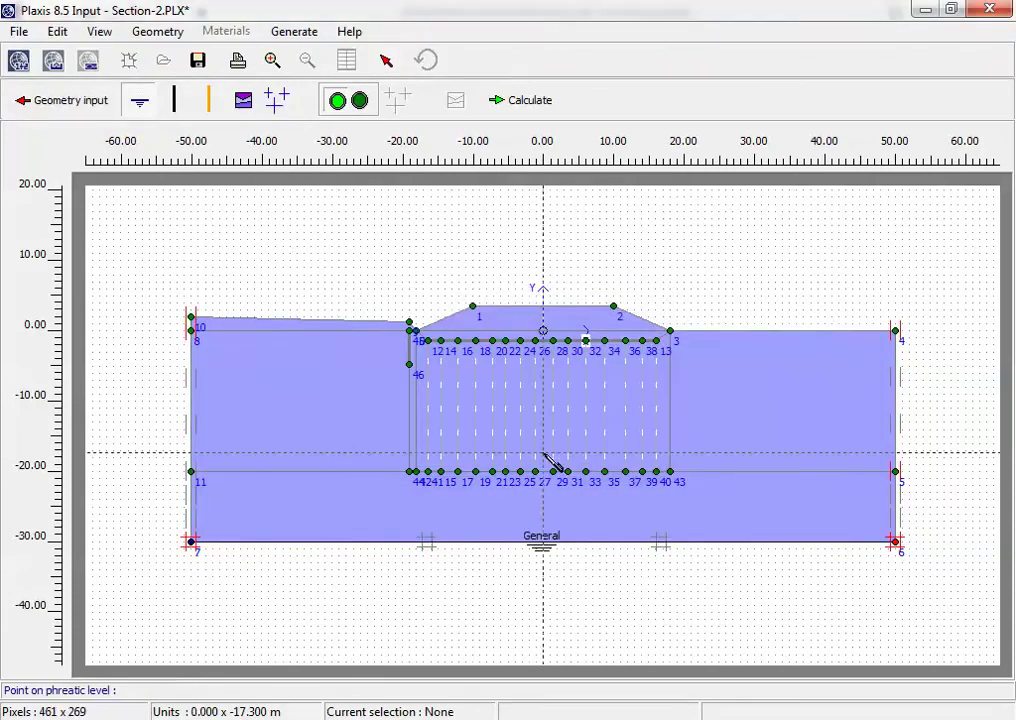
left_click(191, 331)
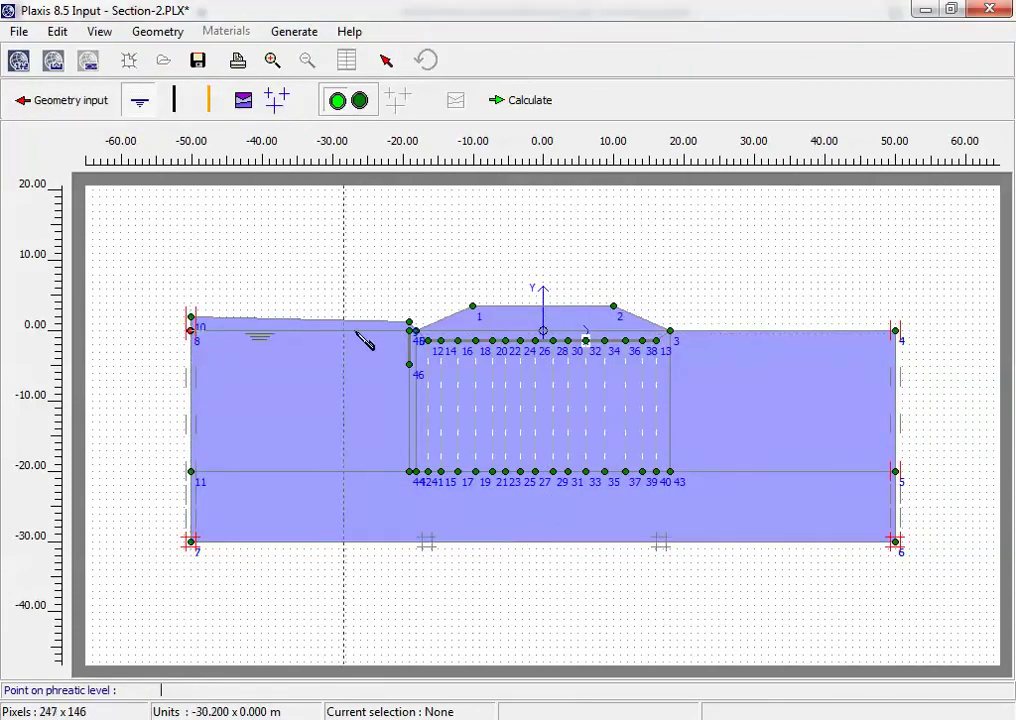
left_click(895, 331)
right_click(935, 396)
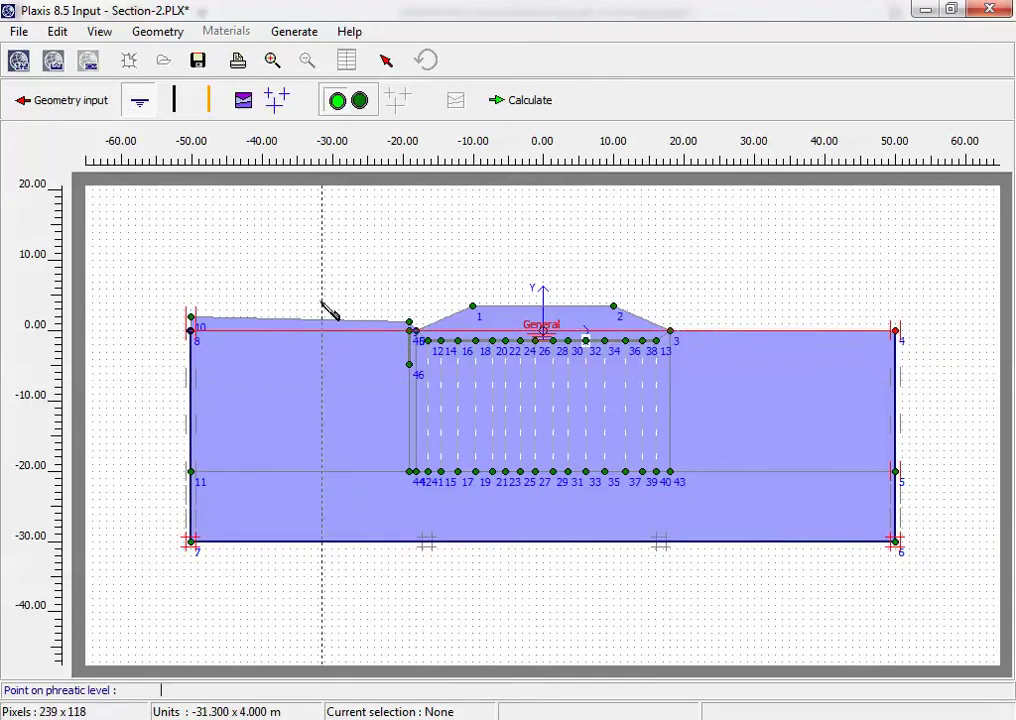
Generate the water pressures from the general phreatic level, view the active pore pressures full size and update the model
left_click(279, 106)
left_click(565, 474)
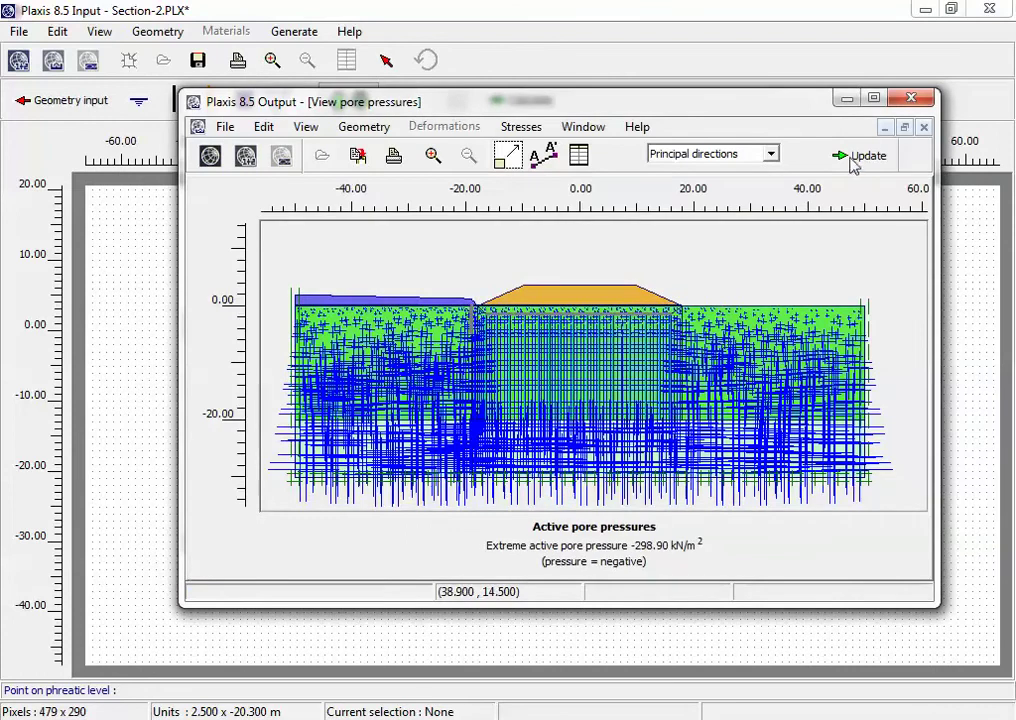
left_click(874, 98)
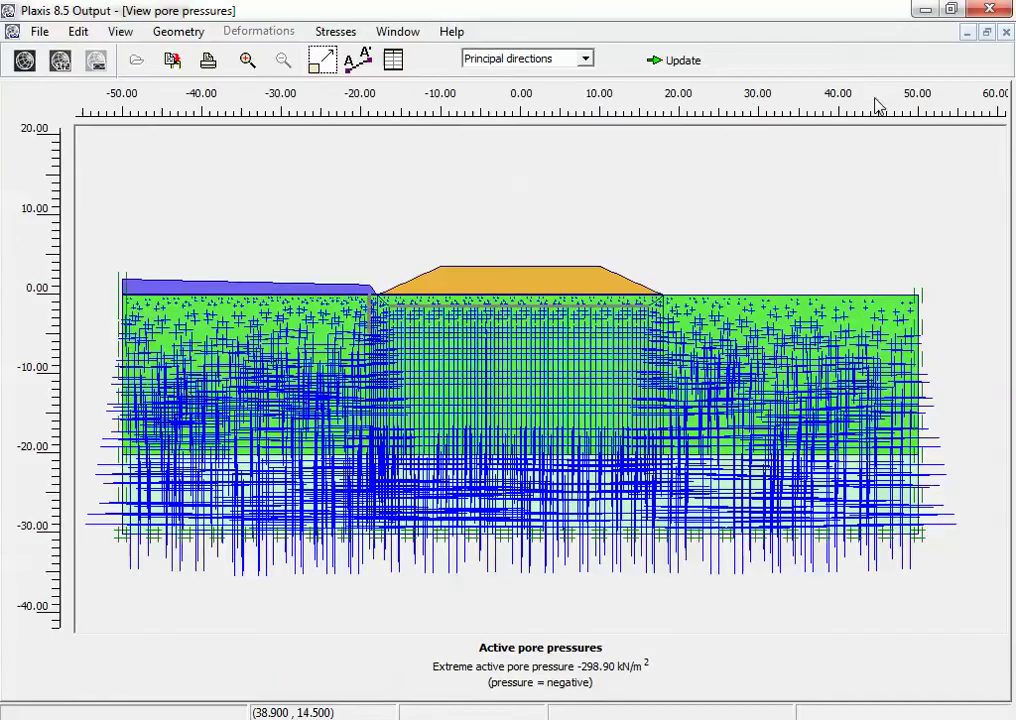
left_click(686, 62)
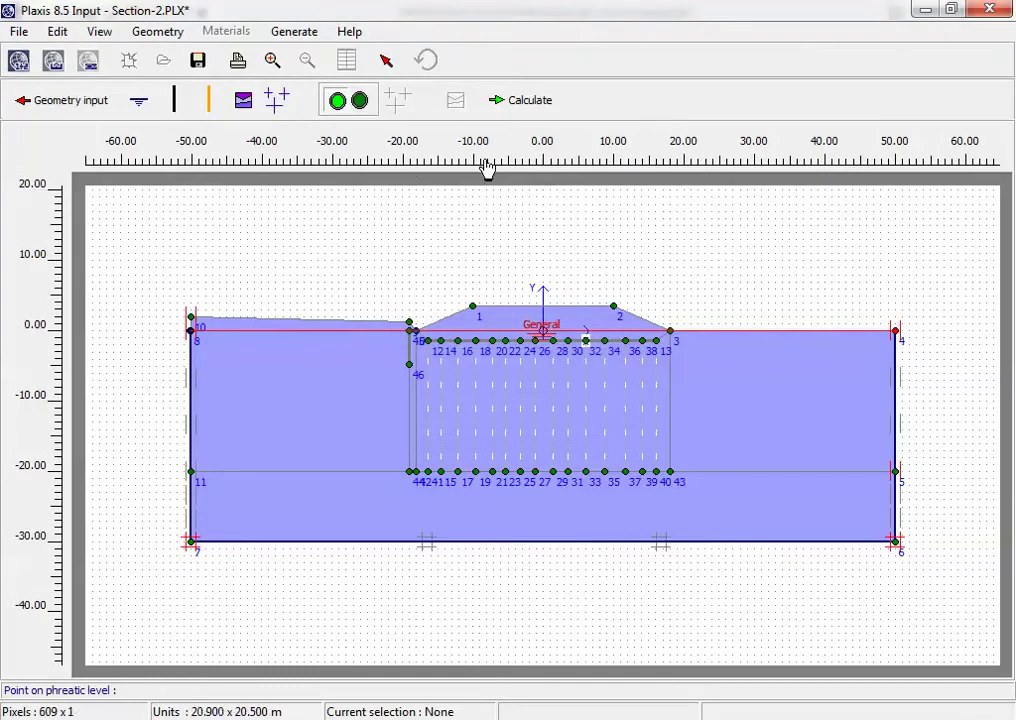
Switch to the initial geometry configuration and deactivate the orange embankment fill cluster
left_click(361, 102)
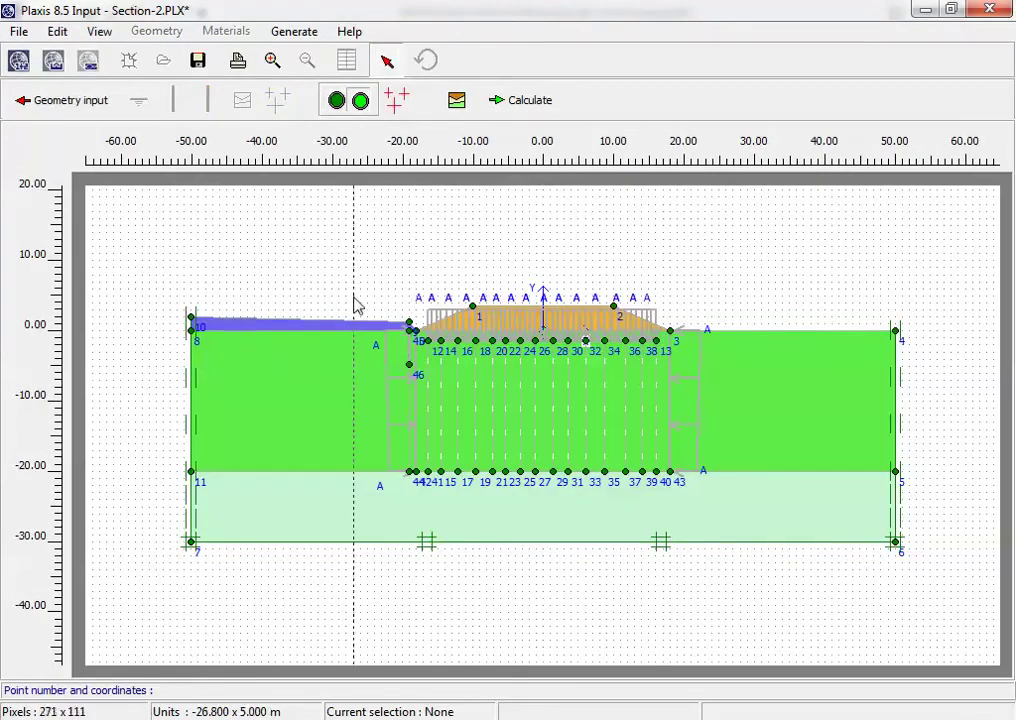
left_click(503, 325)
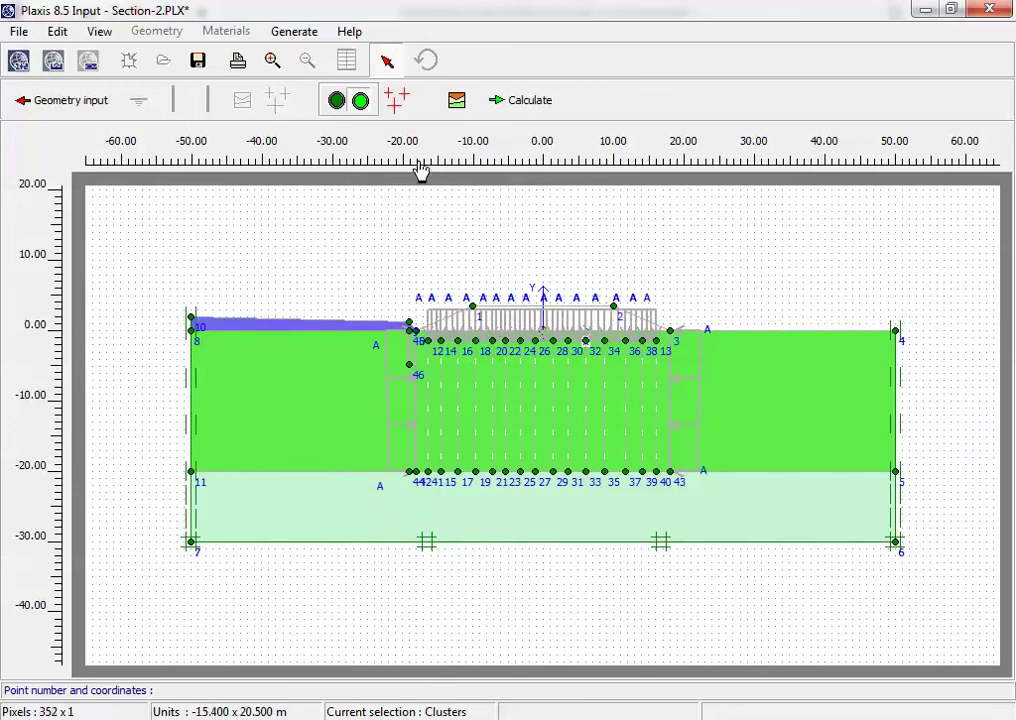
left_click(272, 60)
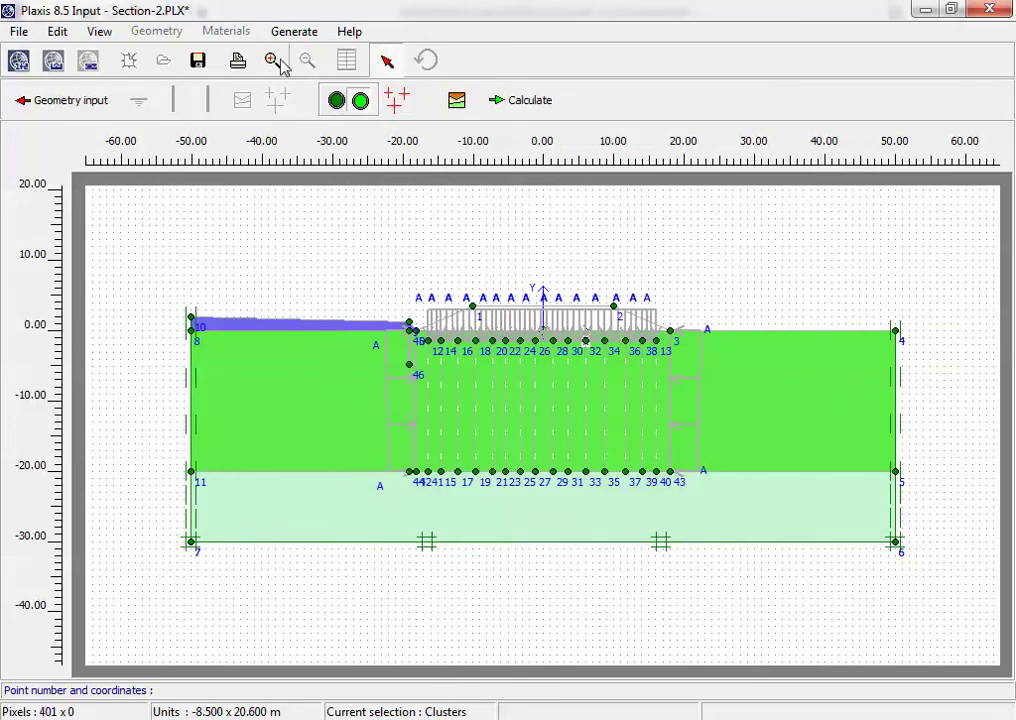
left_click_drag(252, 268, 395, 471)
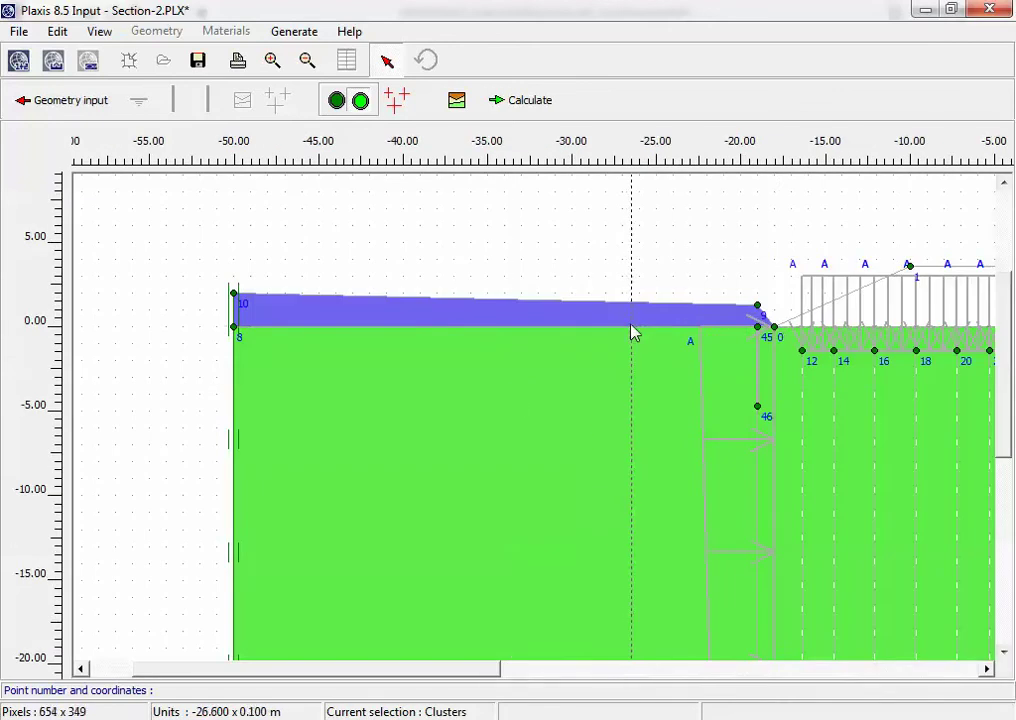
Generate the initial soil stresses by the K0-procedure with ΣM-weight set to 0 and update the model
left_click(400, 104)
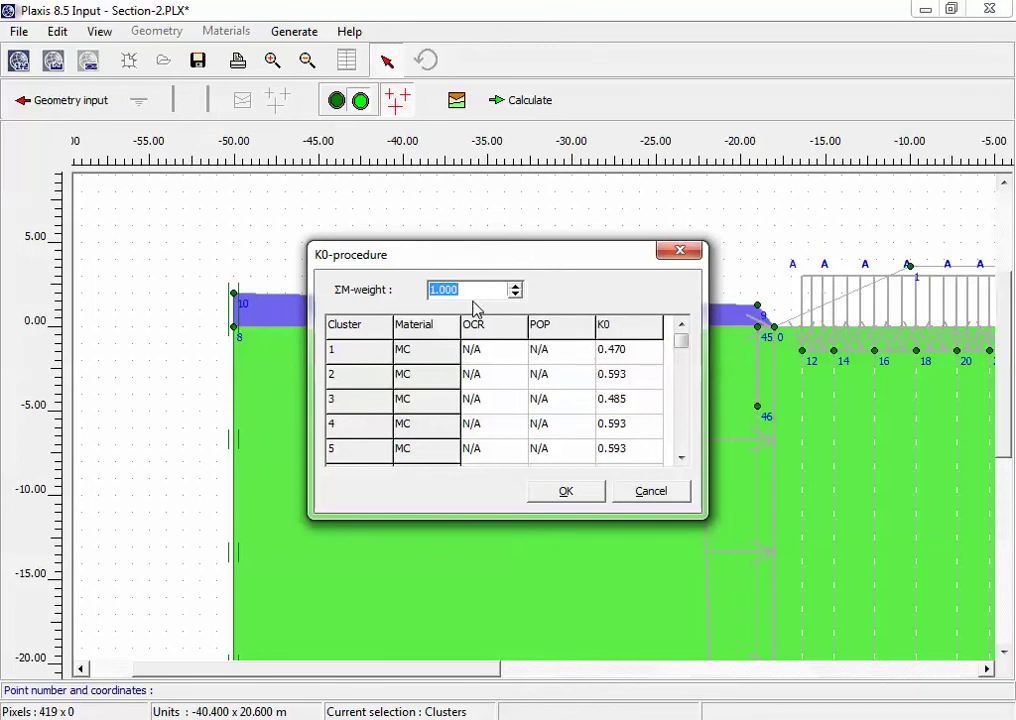
type("0")
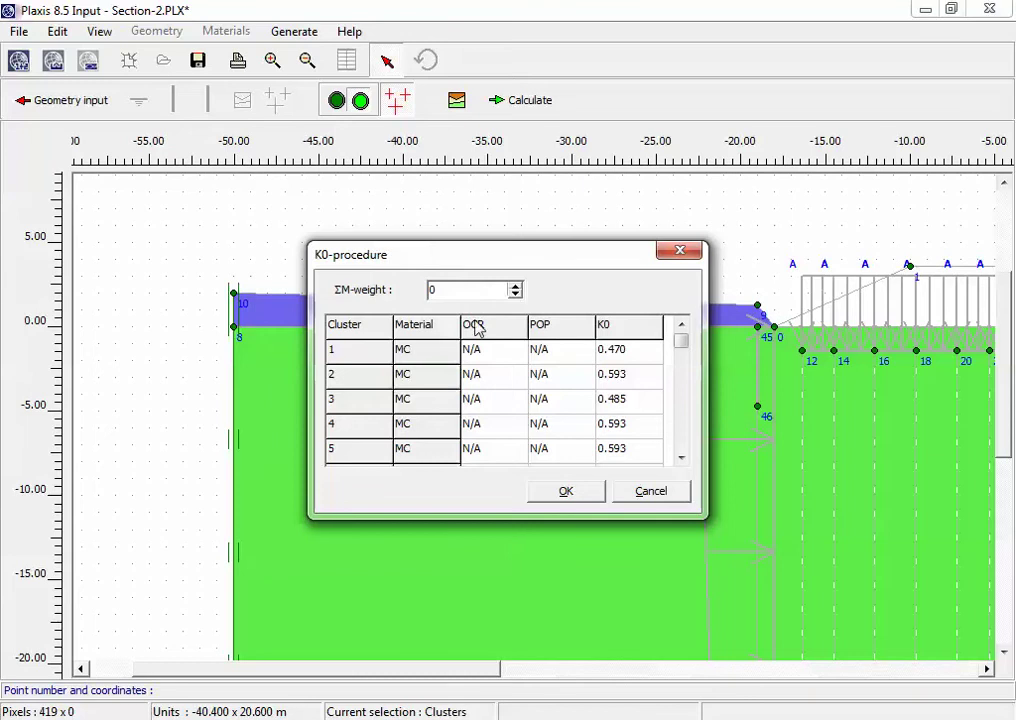
left_click(555, 497)
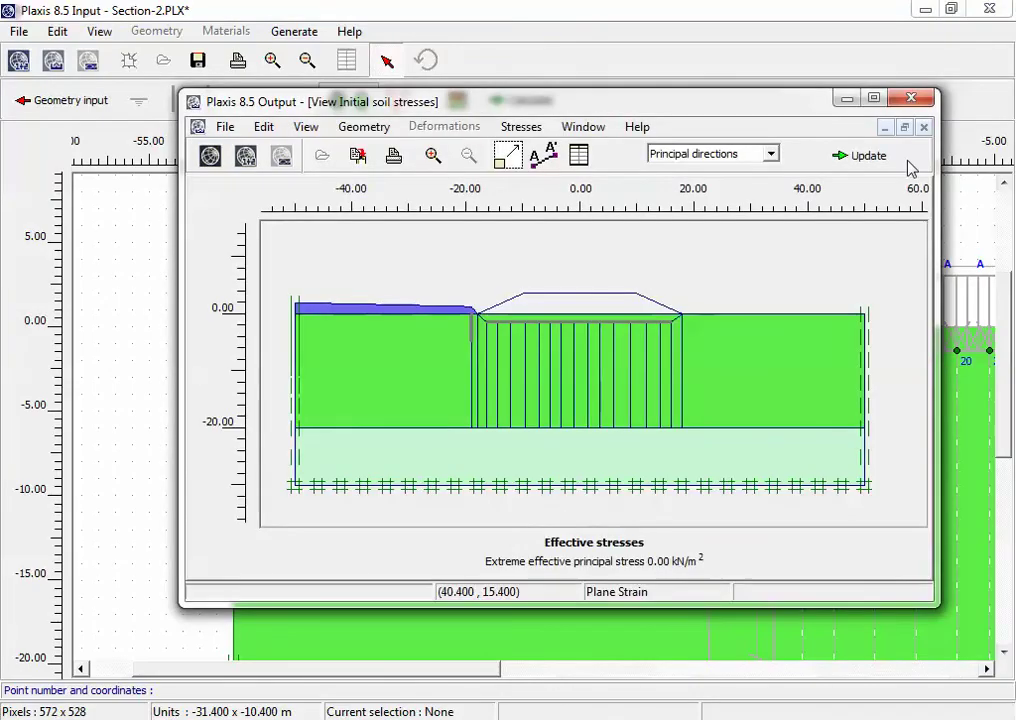
left_click(889, 160)
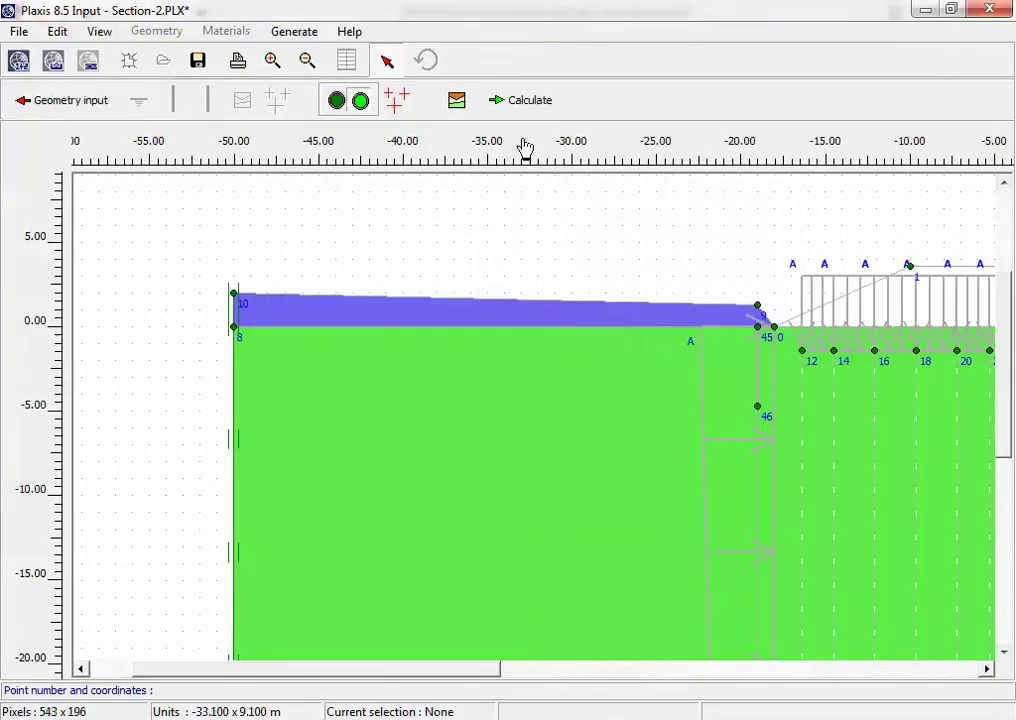
Proceed to the calculation program, saving the Section-2 project and dismissing the version notice
left_click(535, 104)
left_click(476, 400)
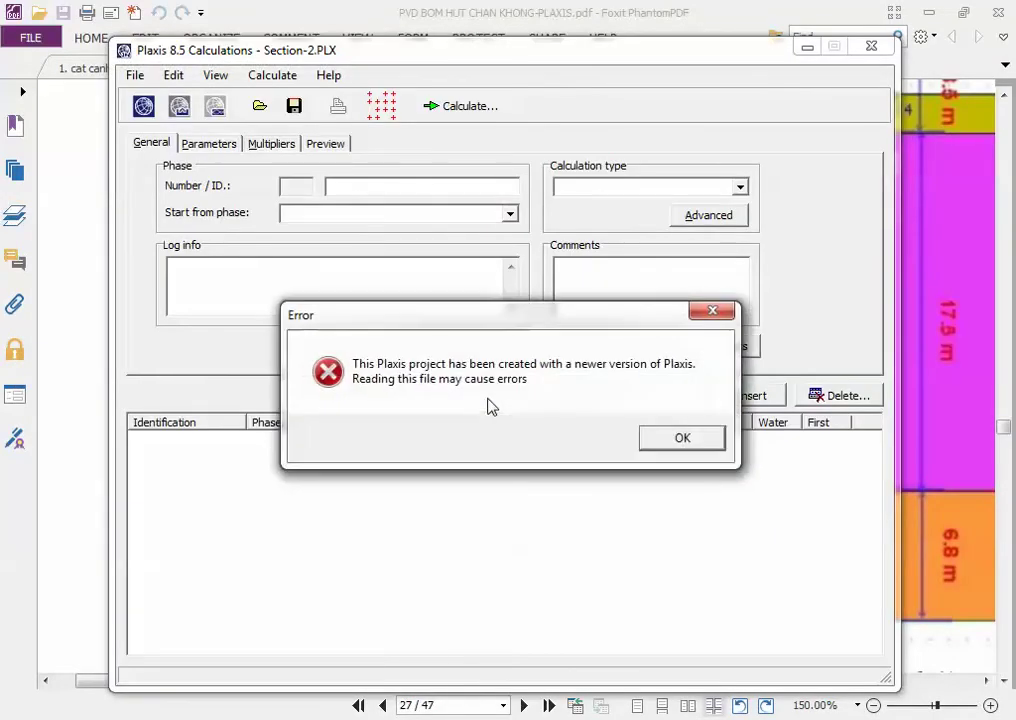
left_click(684, 441)
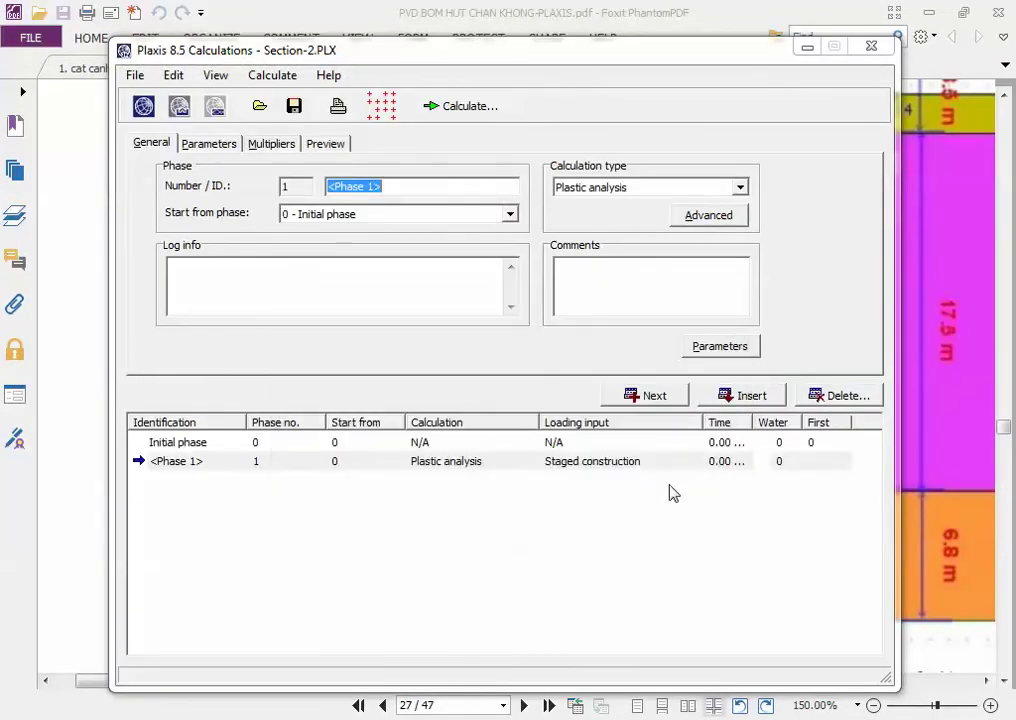
Rename calculation phase 1 as US-TN
left_click(608, 466)
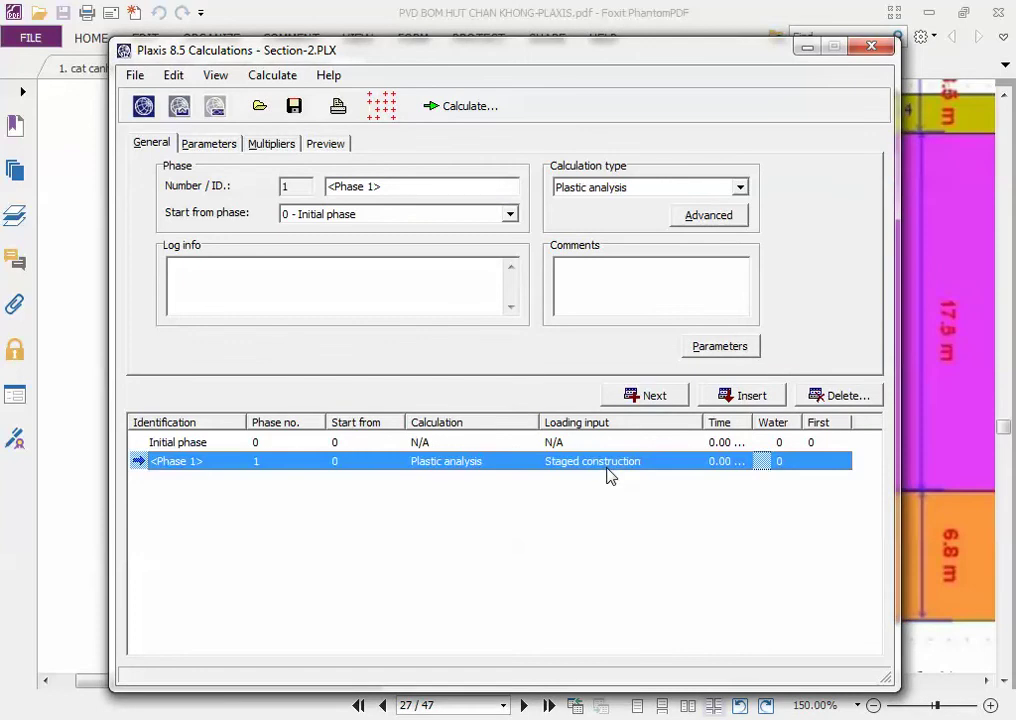
left_click(408, 188)
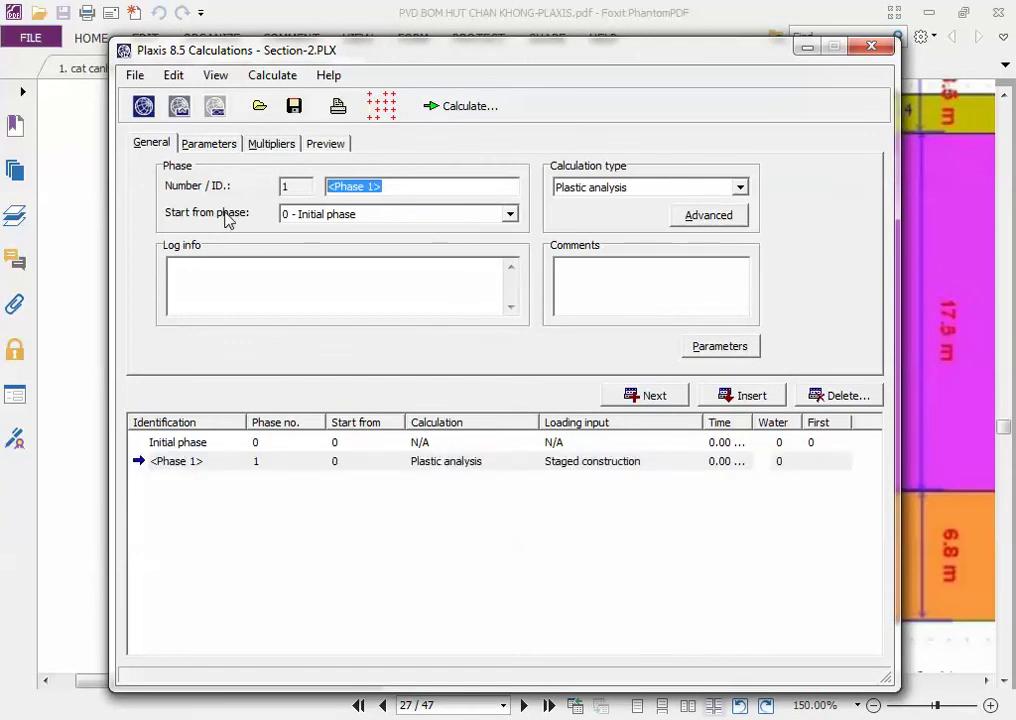
type("u")
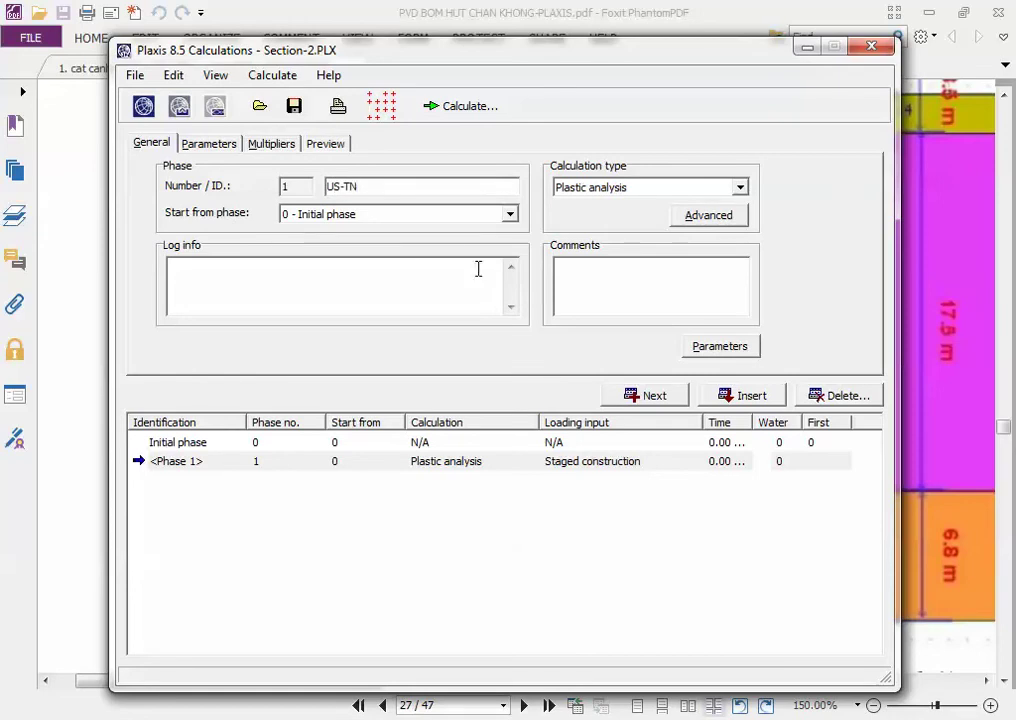
Set the US-TN phase to total multipliers loading with Σ-Mweight at 1 and ignore undrained behaviour
left_click(700, 352)
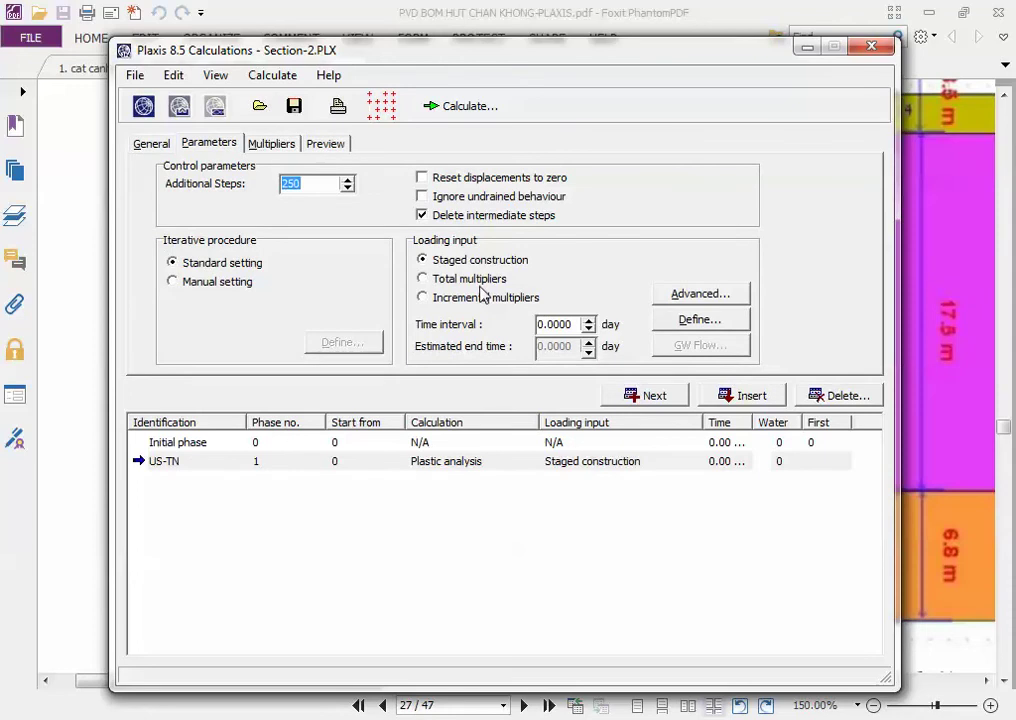
left_click(479, 280)
left_click(690, 322)
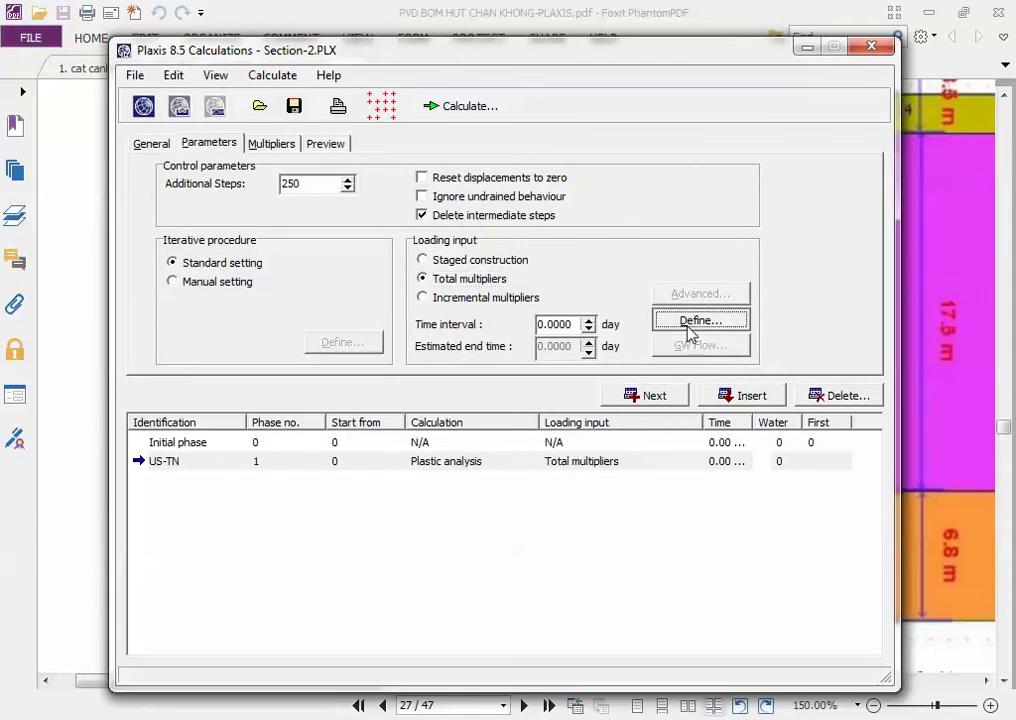
left_click(690, 330)
double_click(667, 250)
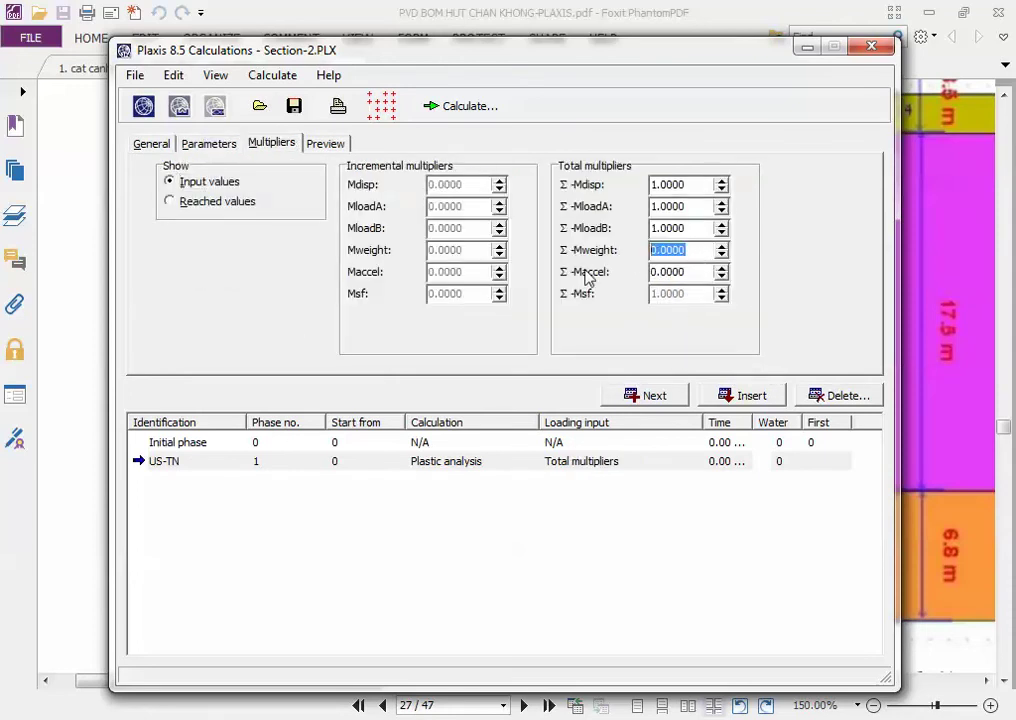
type("1")
left_click(210, 144)
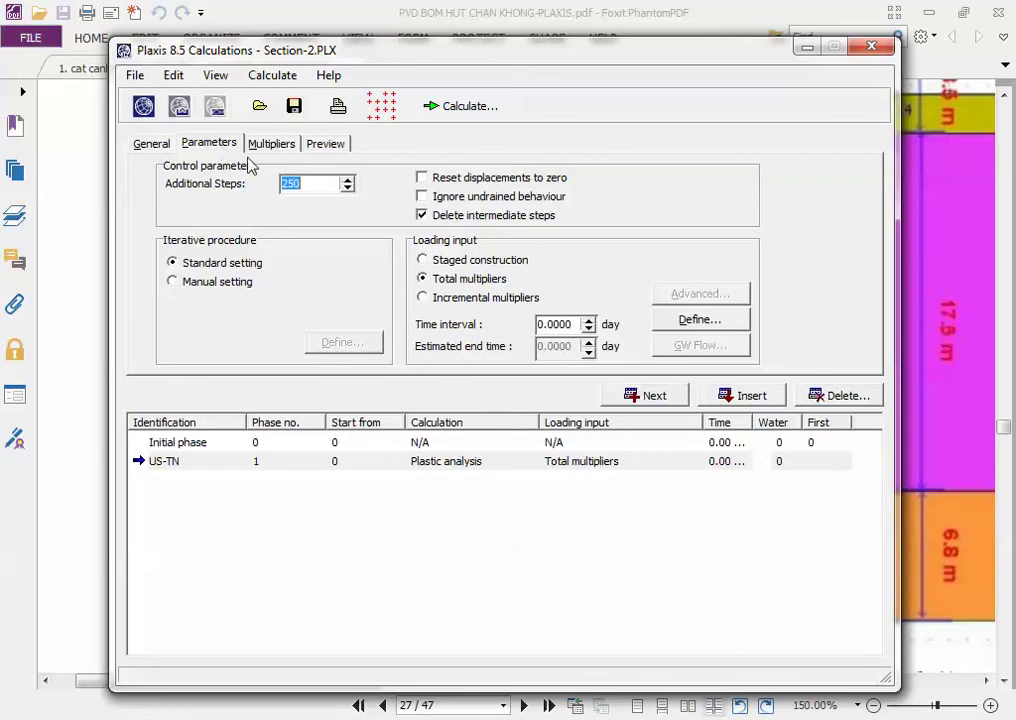
left_click(423, 197)
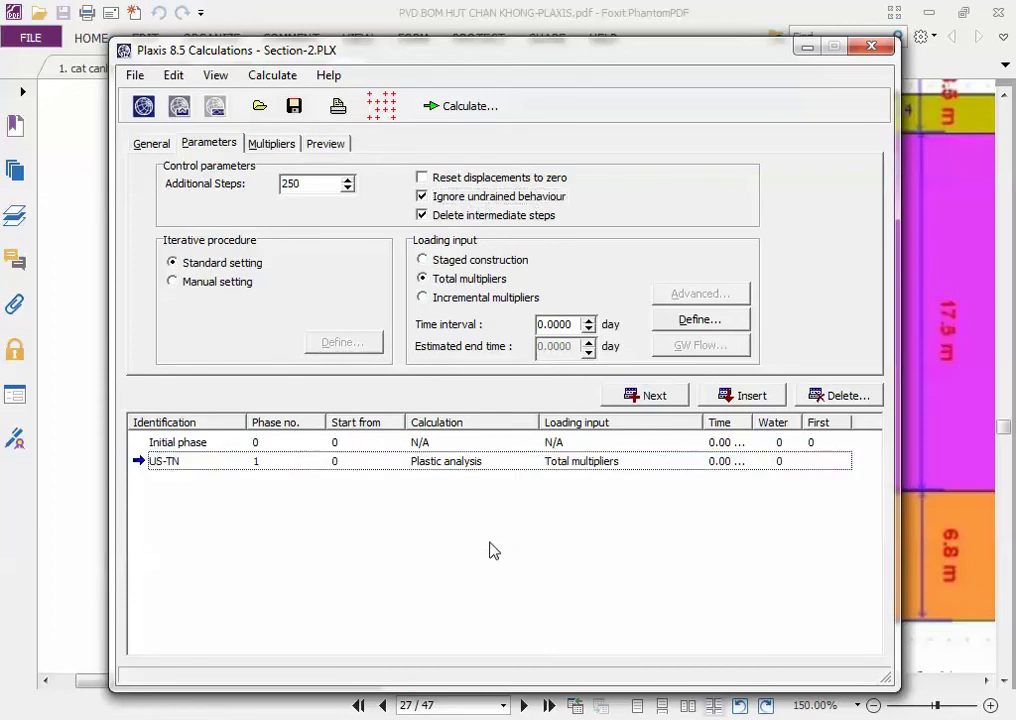
Calculate the US-TN phase without selecting points for load-displacement curves
left_click(460, 463)
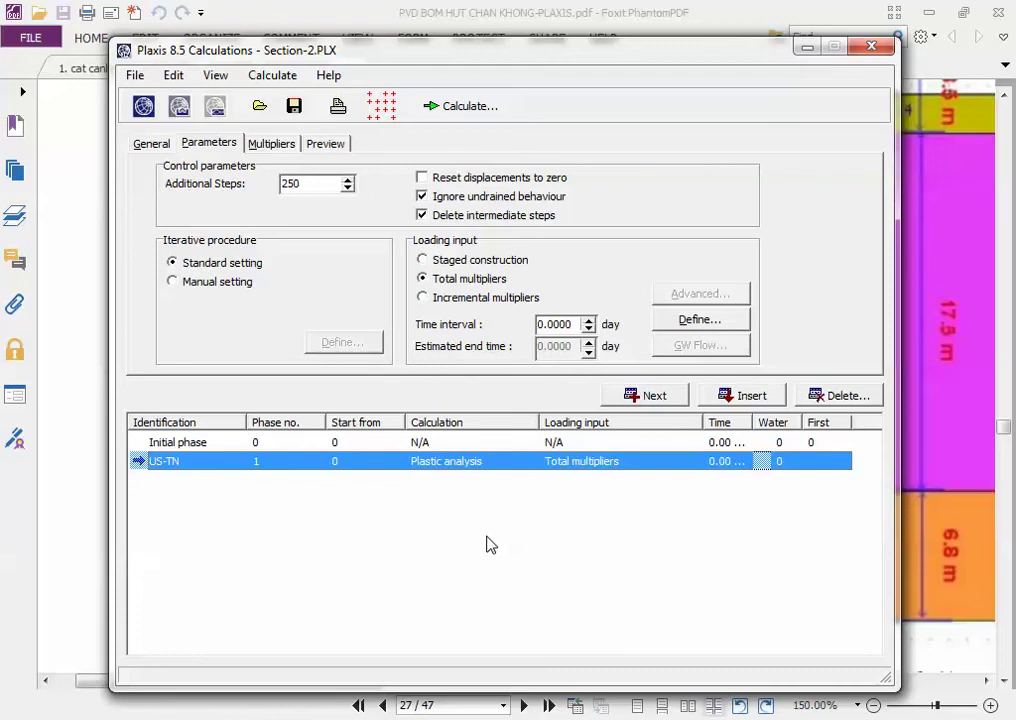
left_click(478, 112)
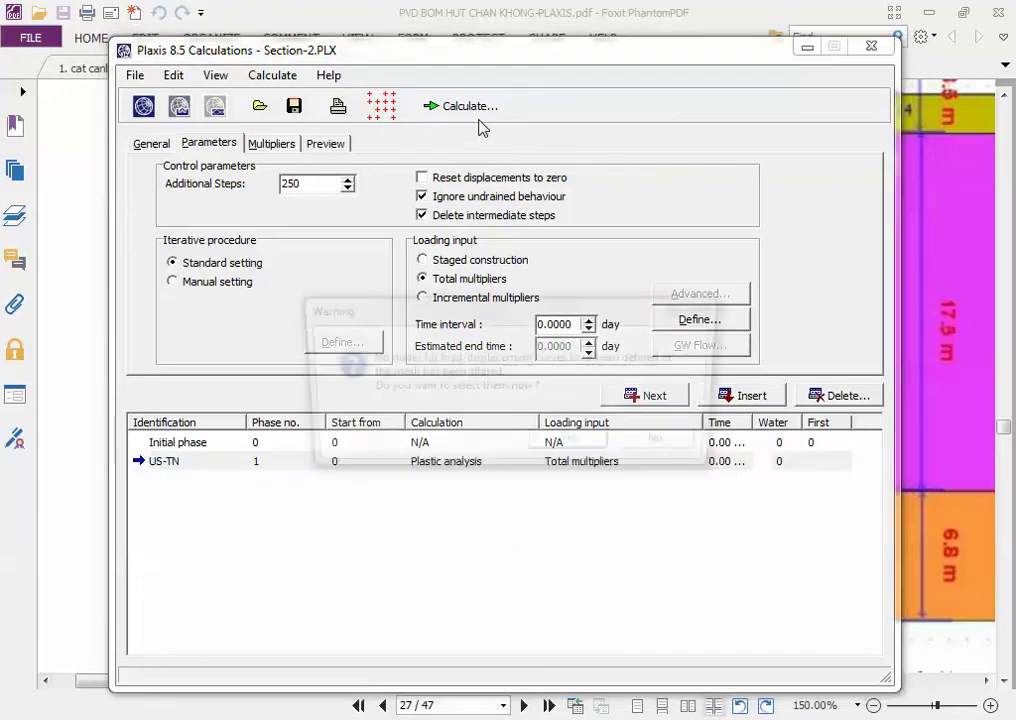
left_click(655, 447)
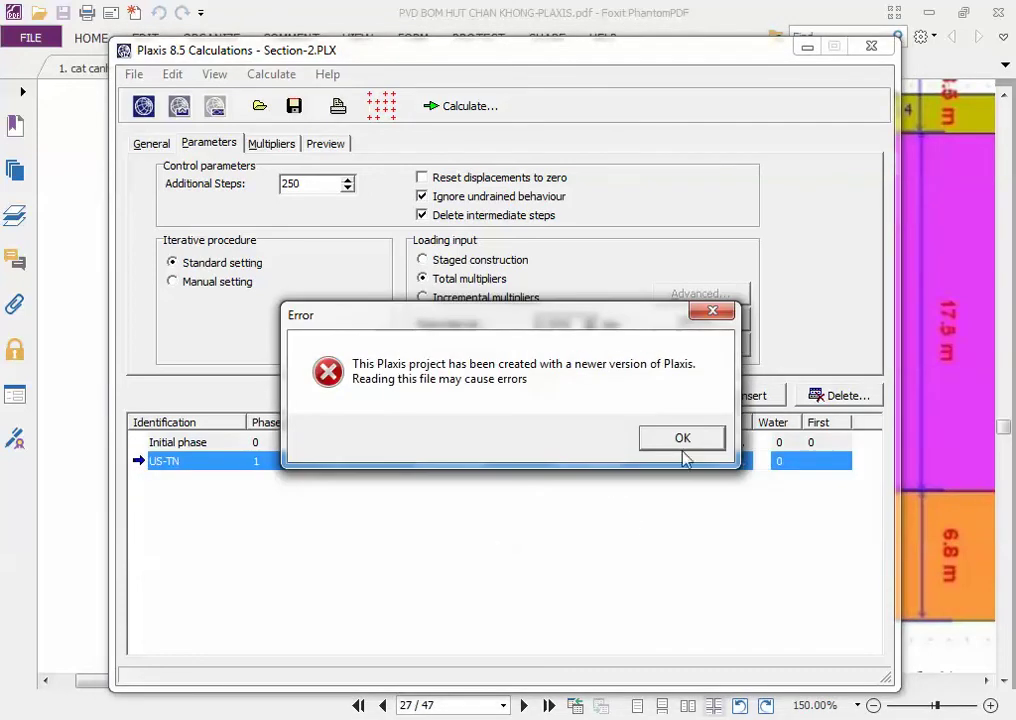
left_click(686, 448)
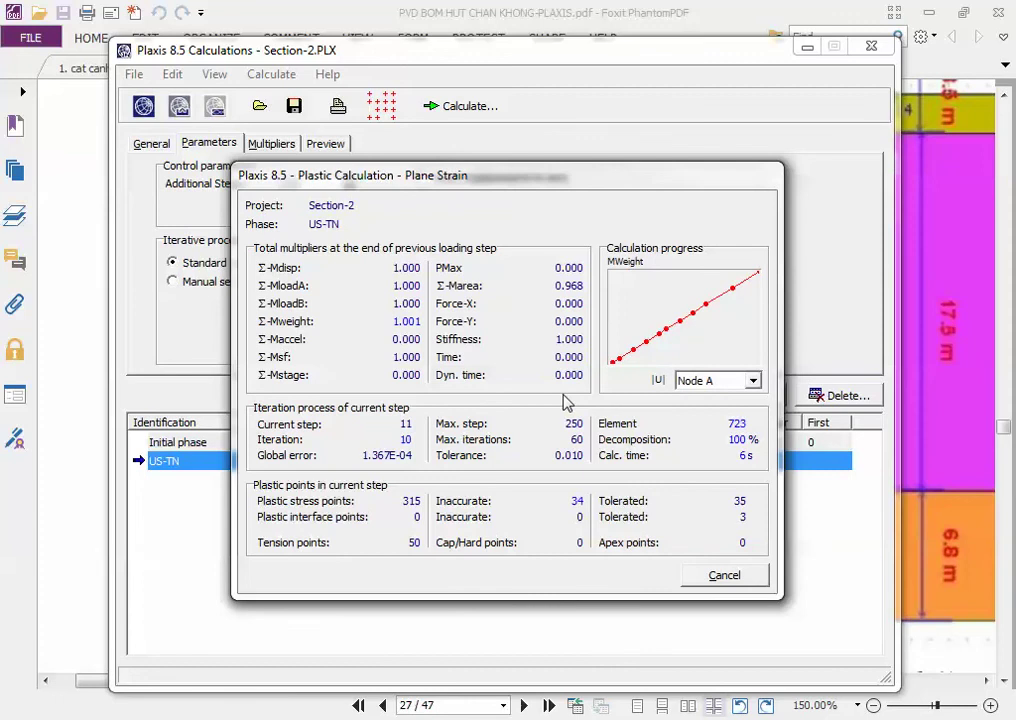
left_click(680, 448)
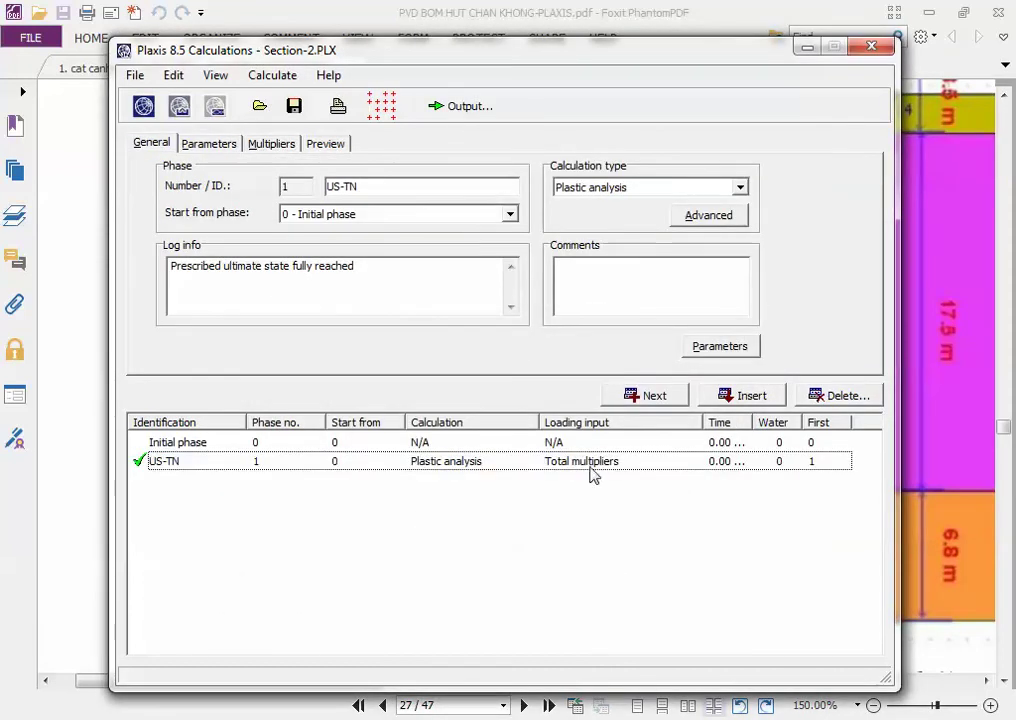
Add a phase 2 that starts from US-TN and set its calculation type to Consolidation analysis
left_click(592, 466)
left_click(656, 397)
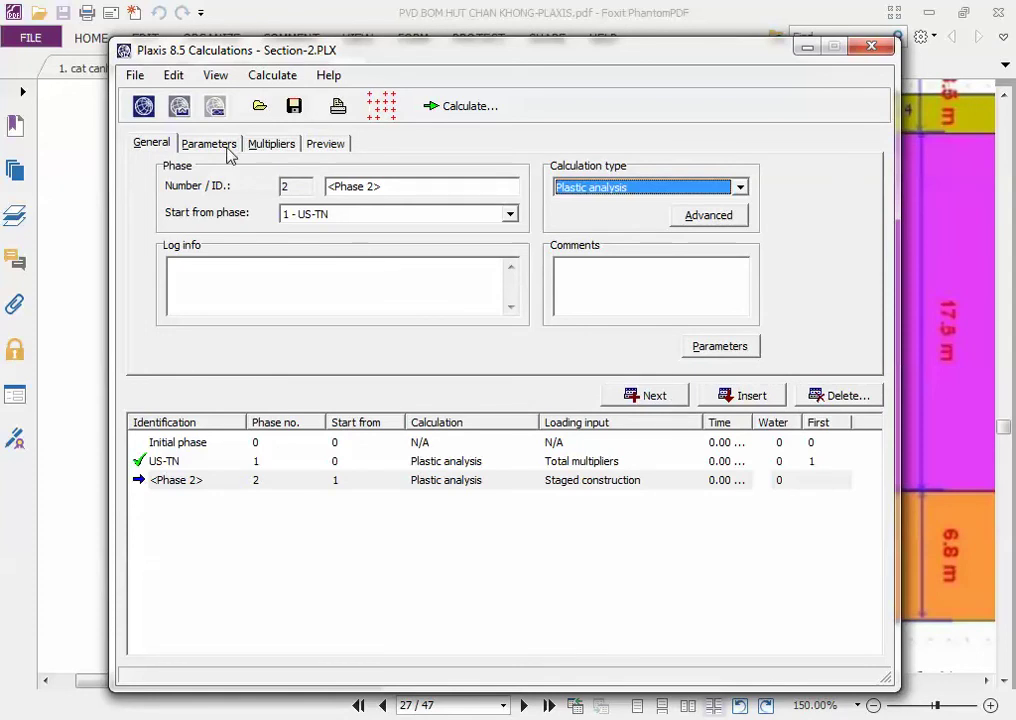
left_click(583, 196)
left_click(585, 218)
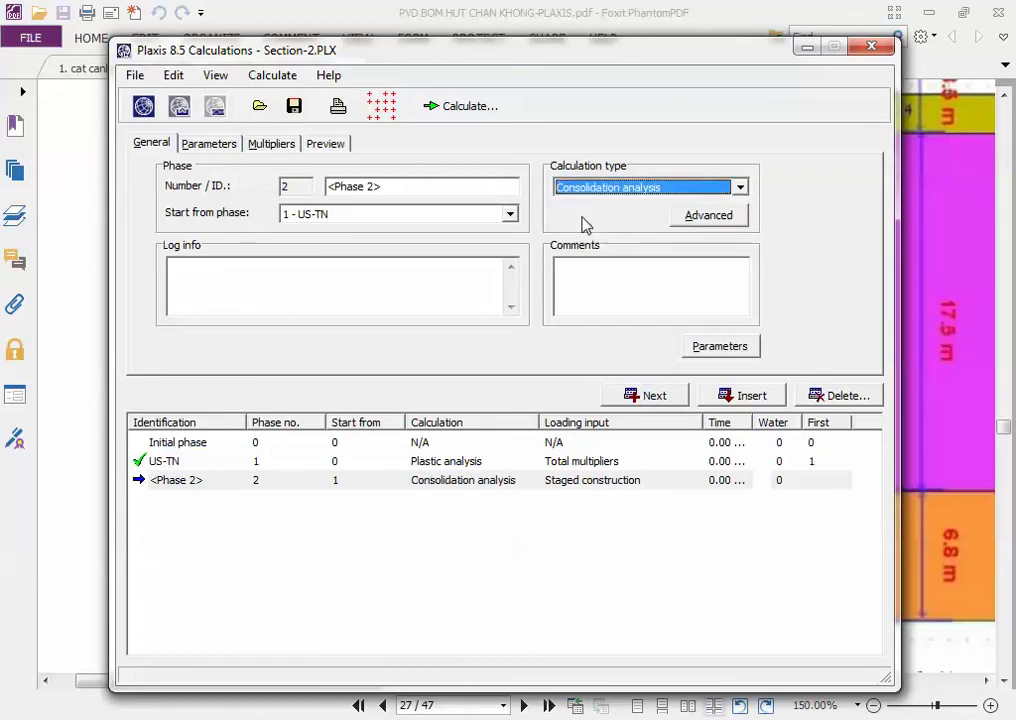
Rename phase 2 as VETBUN
key("Tab")
type("B")
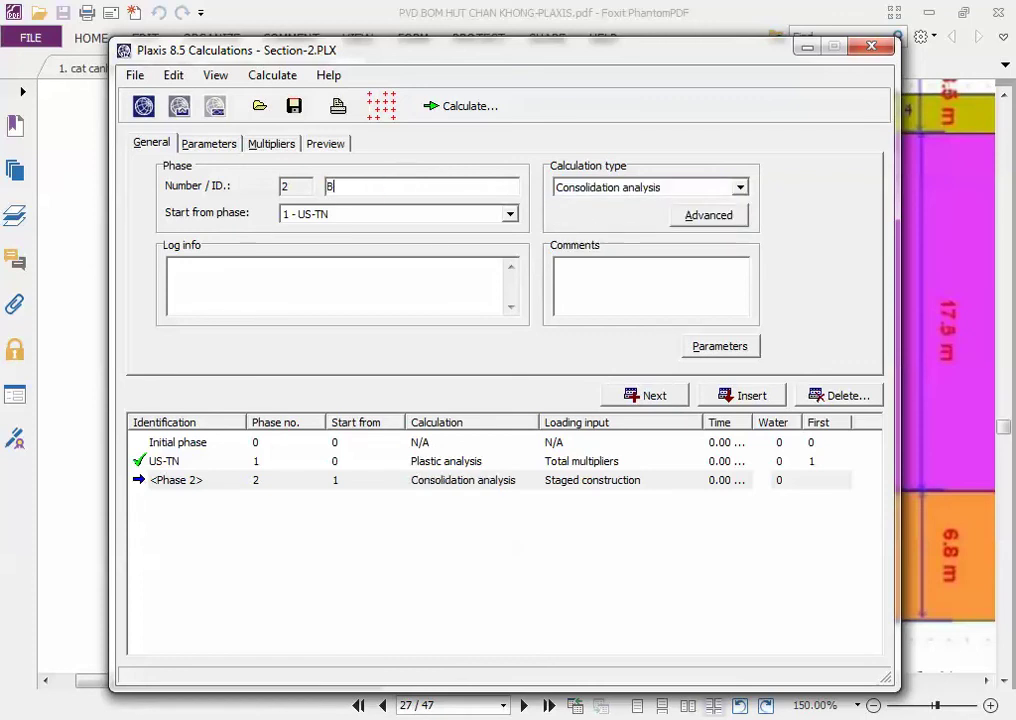
type("AC")
key("BackSpace")
key("BackSpace")
key("BackSpace")
key("BackSpace")
key("BackSpace")
type("VETBUN")
Enable resetting displacements to zero in the VETBUN phase parameters
left_click(197, 147)
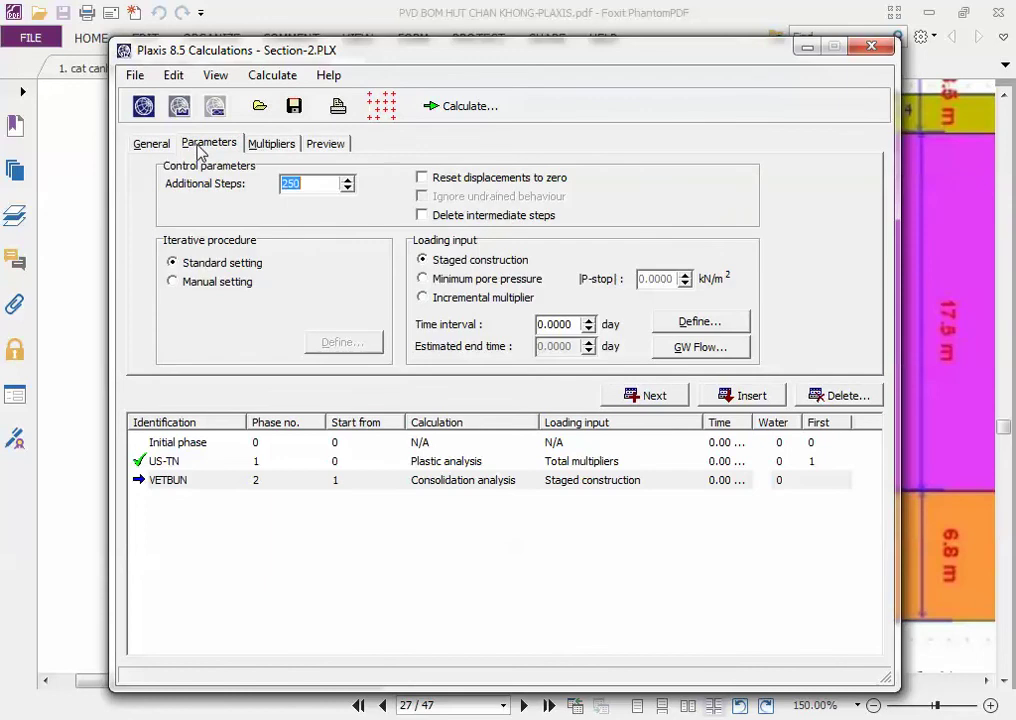
left_click(423, 178)
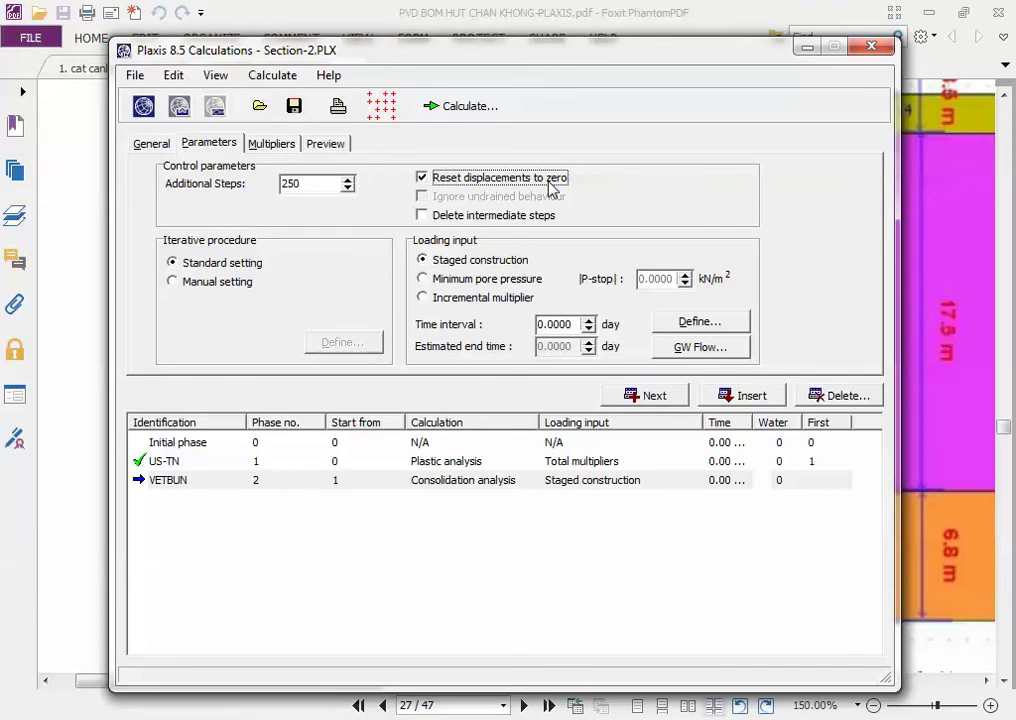
left_click(581, 484)
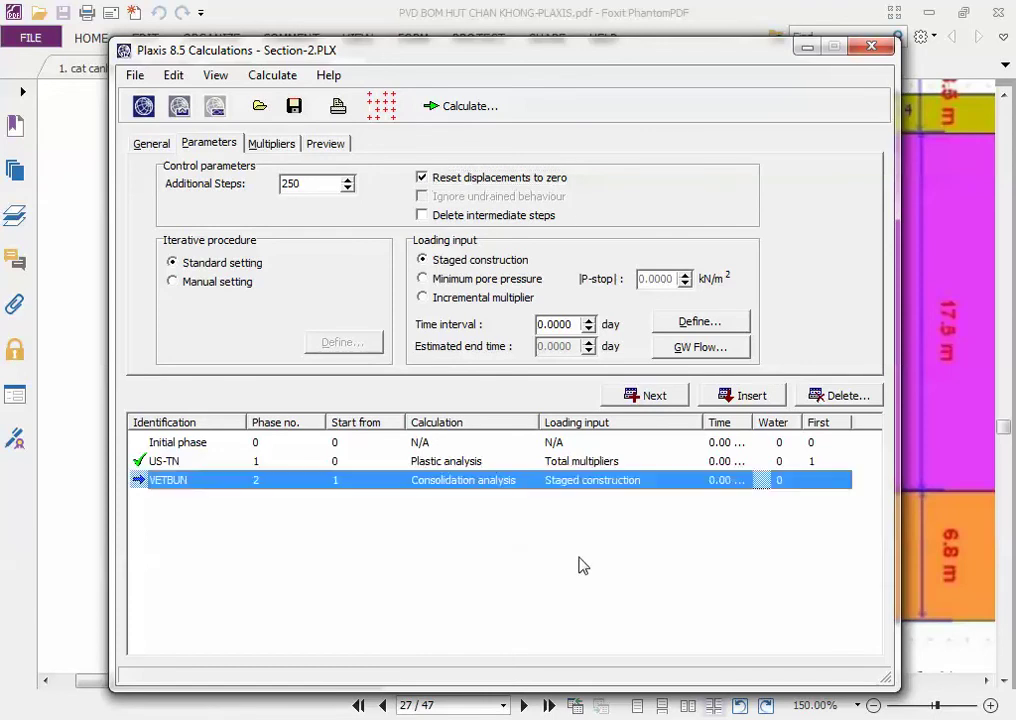
left_click(583, 560)
Try to calculate the VETBUN phase and dismiss the consistency check messages
left_click(579, 486)
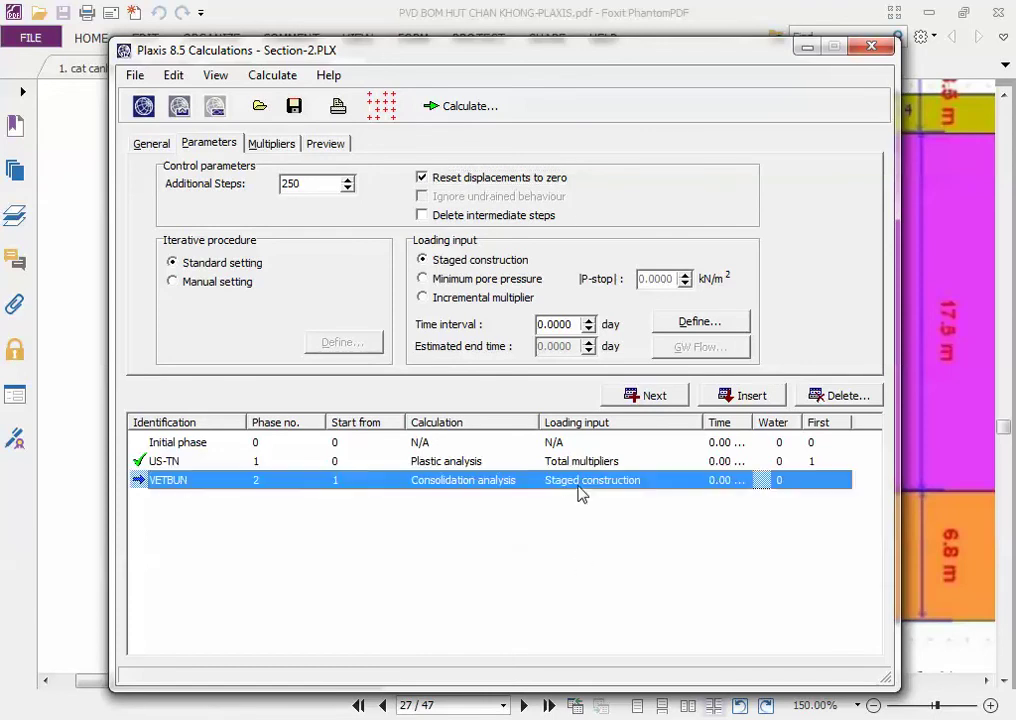
left_click(470, 106)
left_click(700, 446)
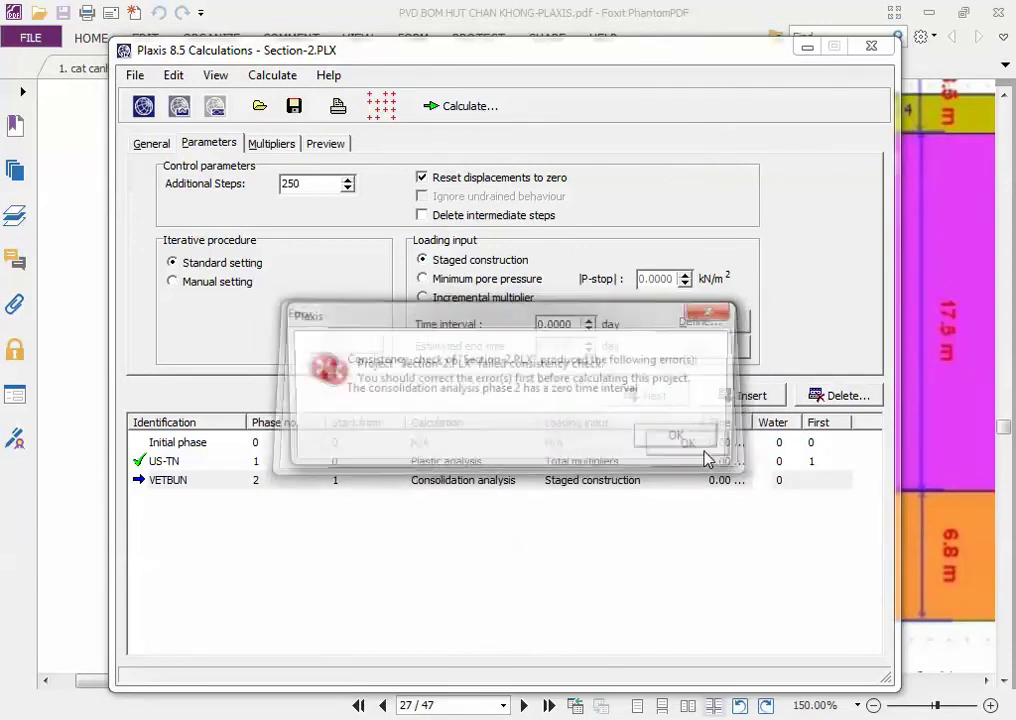
left_click(703, 446)
left_click(580, 556)
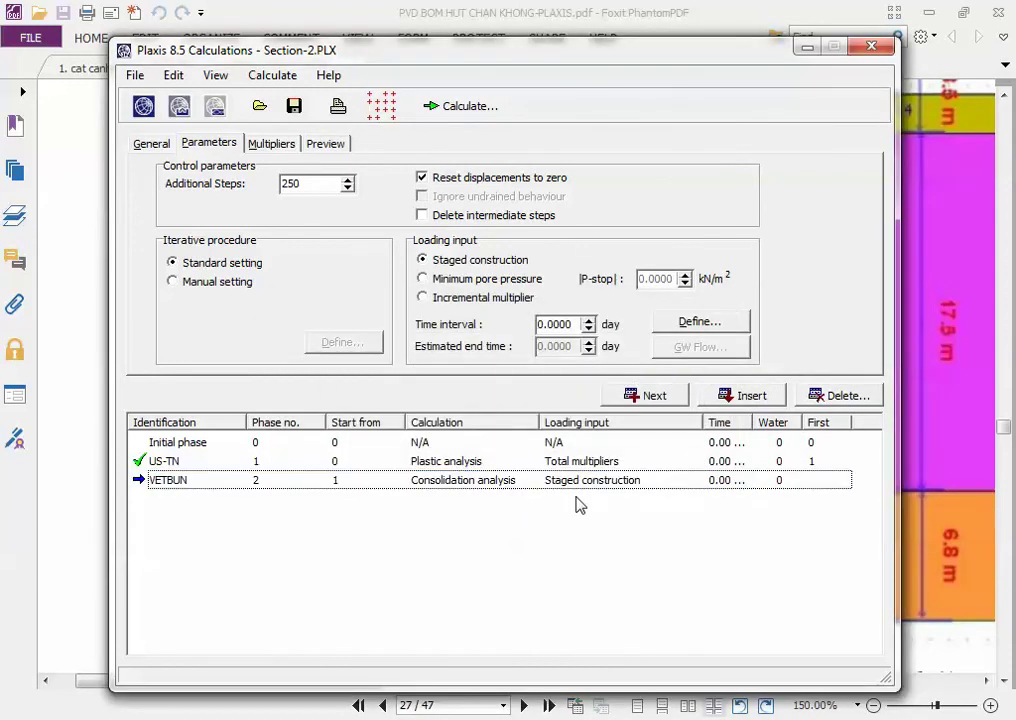
In the VETBUN phase's staged construction, assign the DAT DAP material to the shallow soil layer beneath the embankment and update the phase
left_click(581, 486)
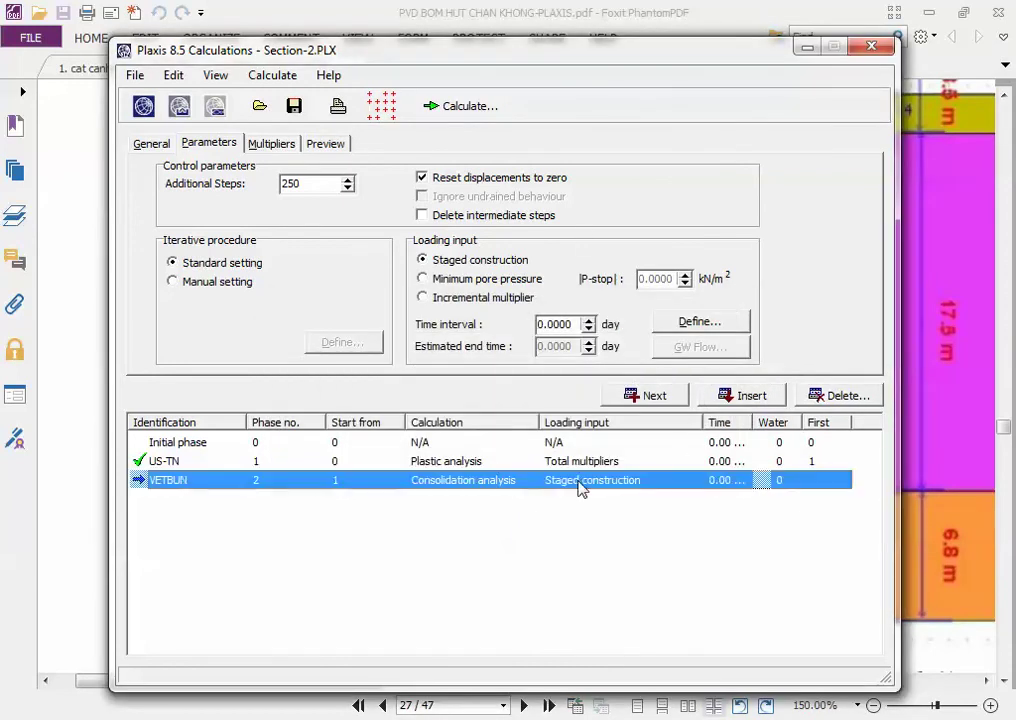
left_click(693, 324)
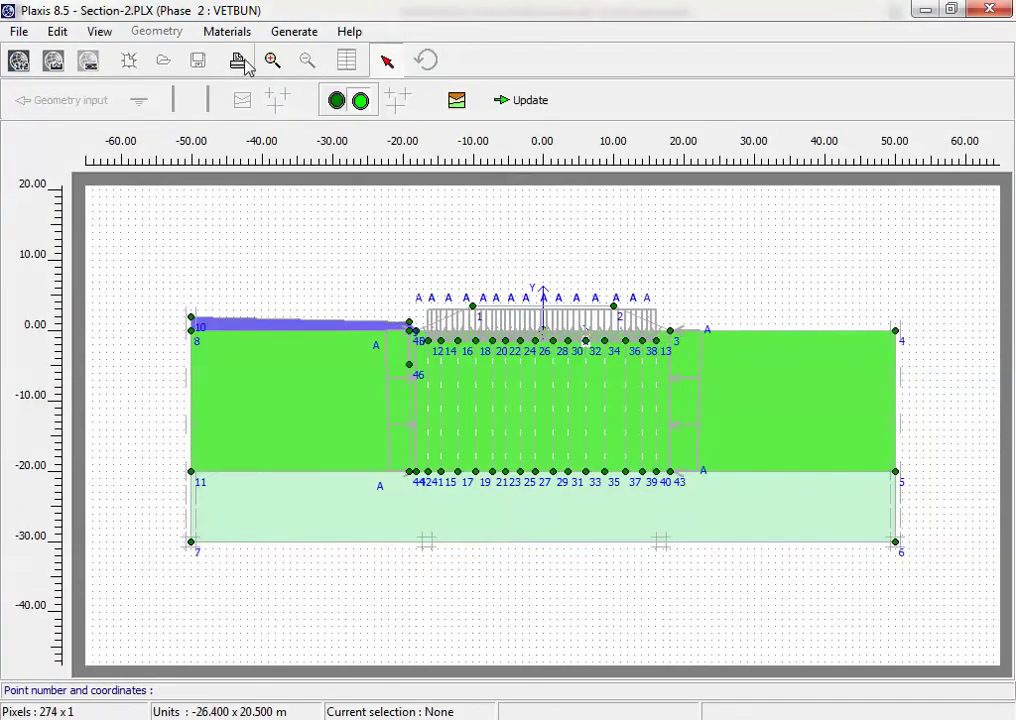
scroll(564, 379, "up", 3)
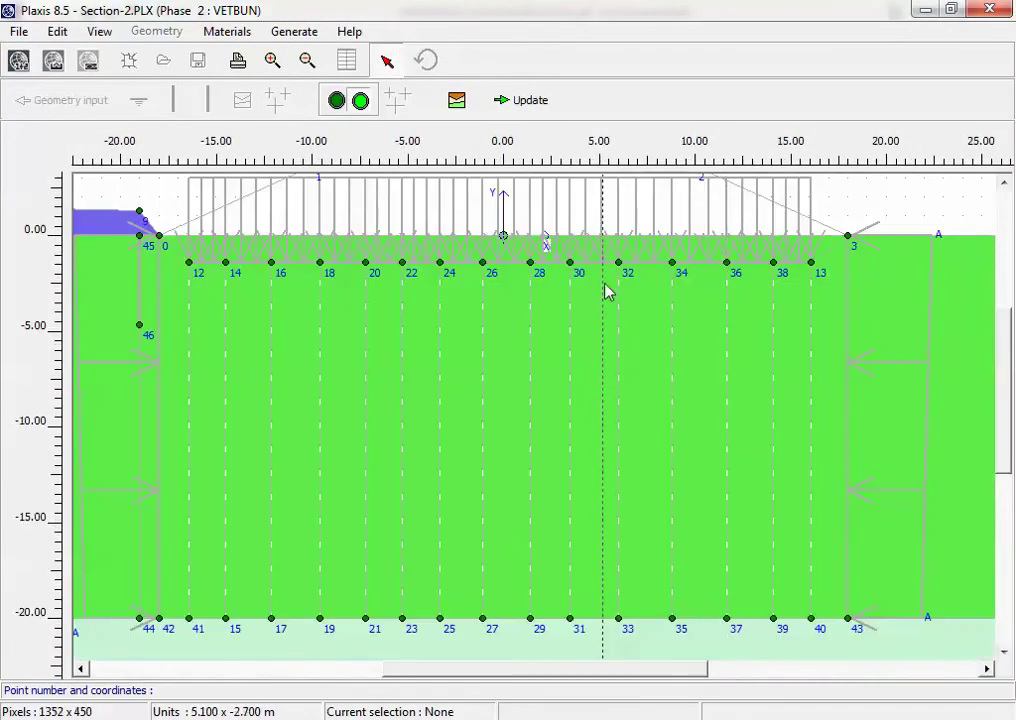
left_click(457, 102)
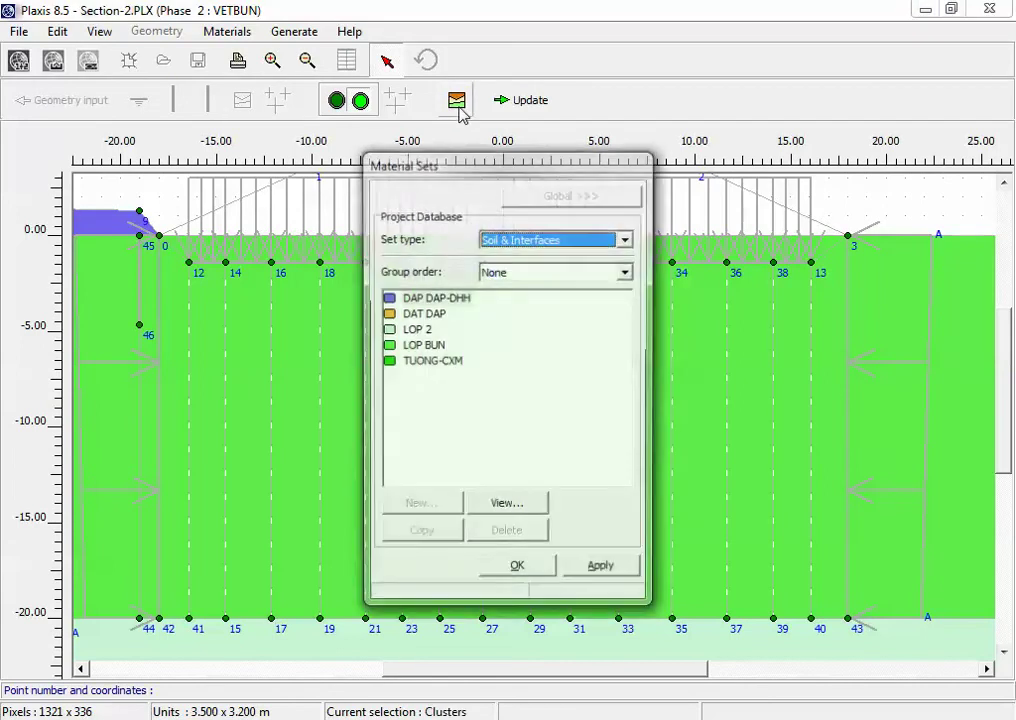
left_click_drag(479, 181, 905, 231)
left_click(846, 369)
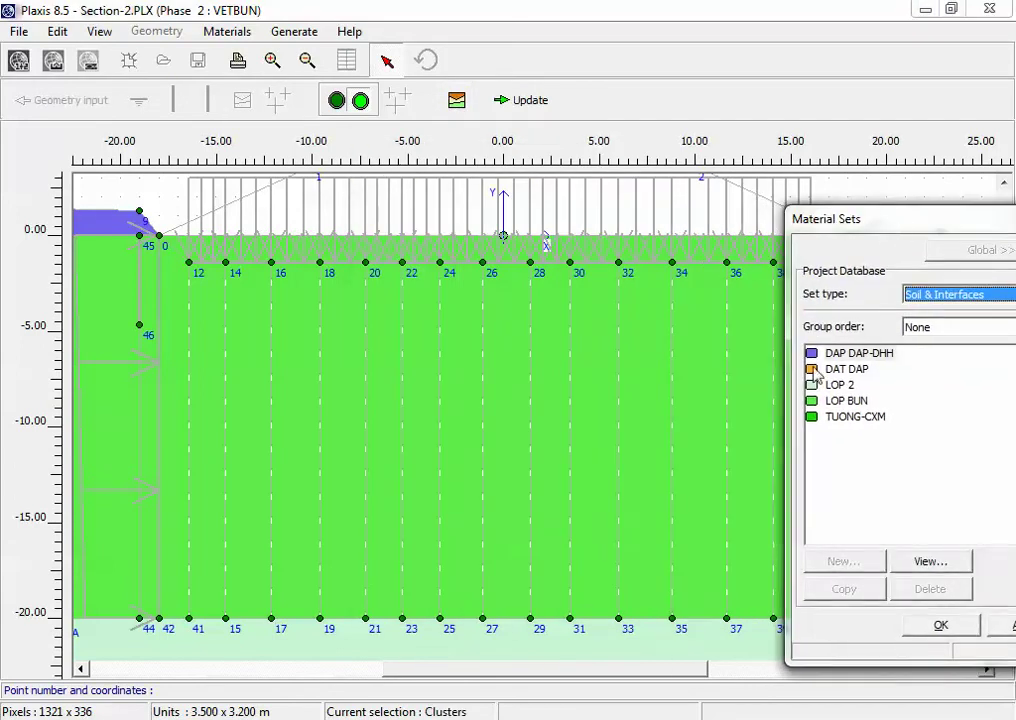
left_click_drag(696, 274, 688, 259)
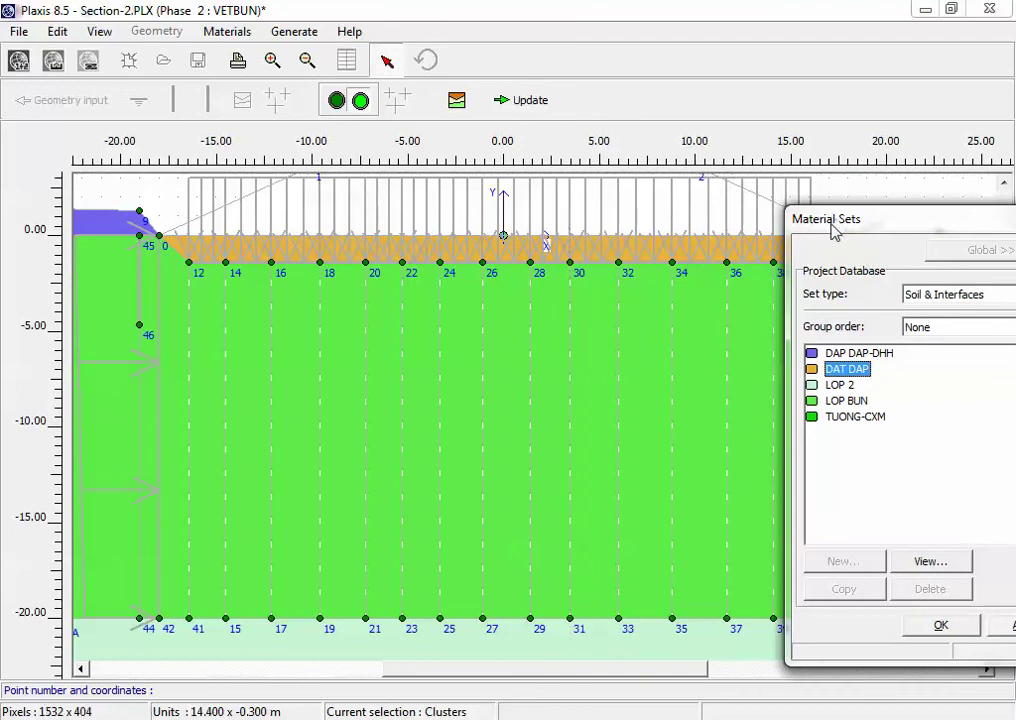
left_click_drag(832, 229, 737, 158)
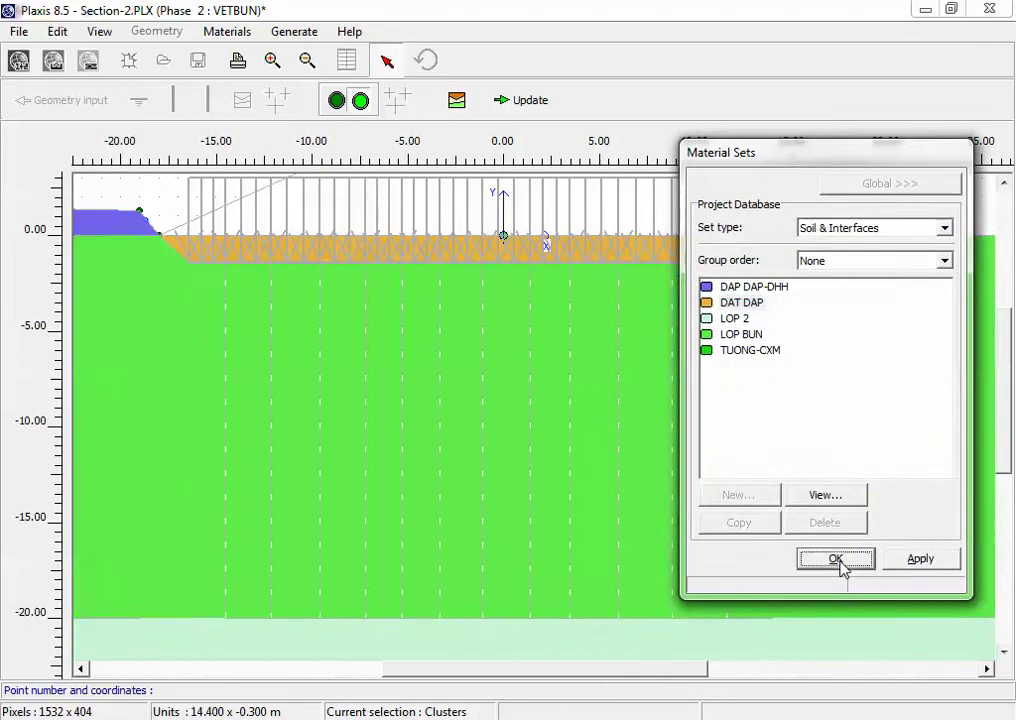
left_click(835, 558)
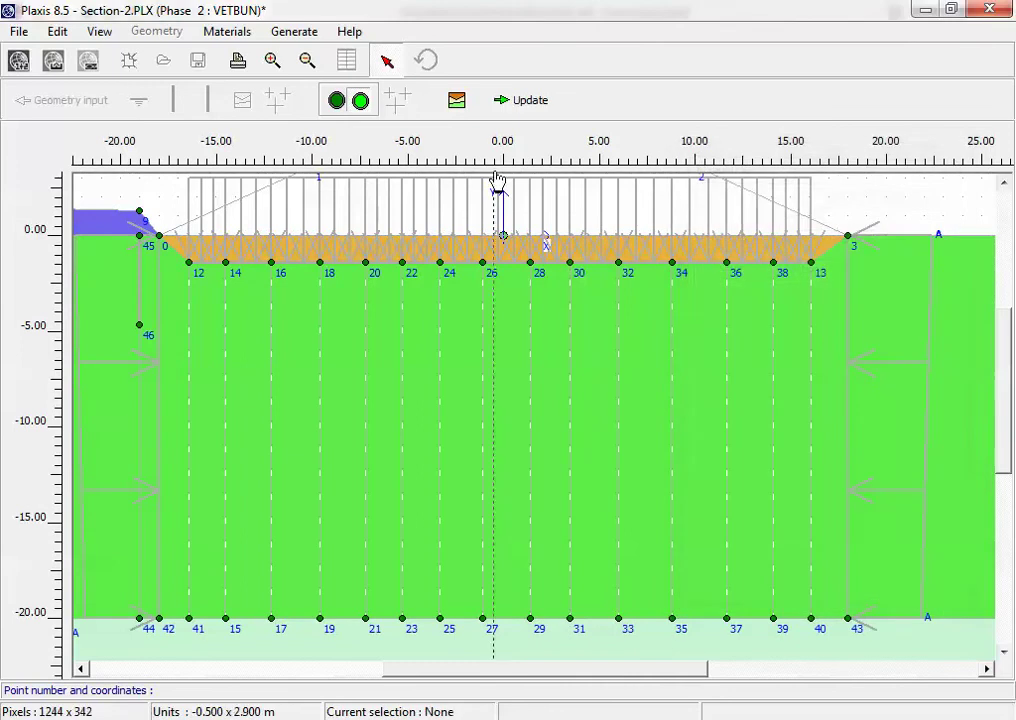
left_click(531, 101)
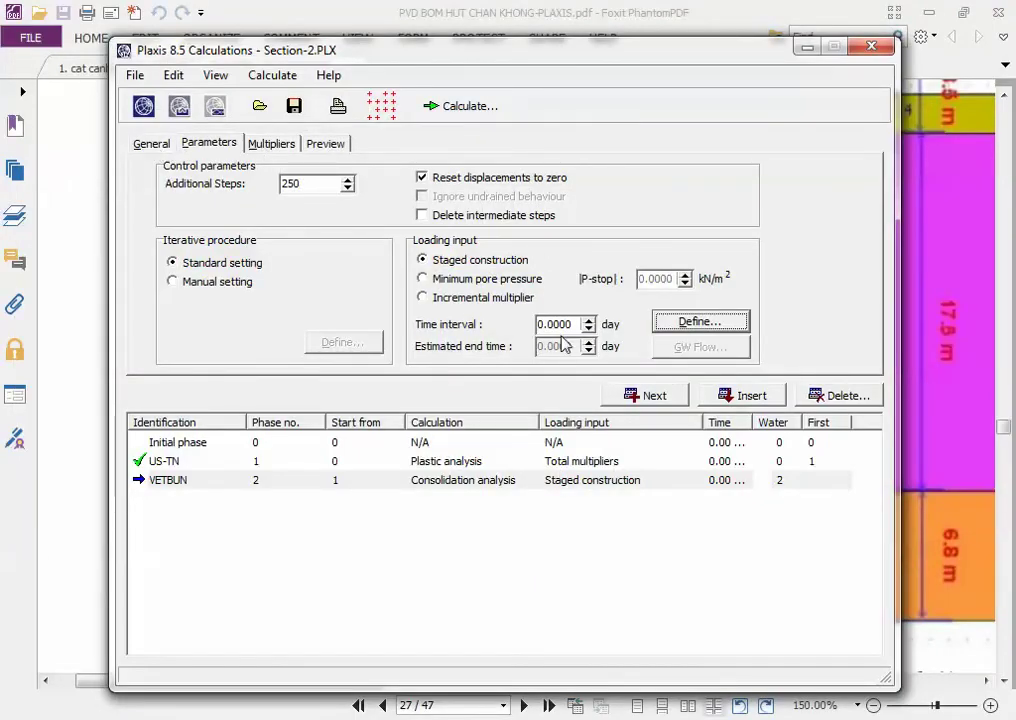
Set the VETBUN phase's time interval to 20 days
left_click_drag(572, 324, 530, 330)
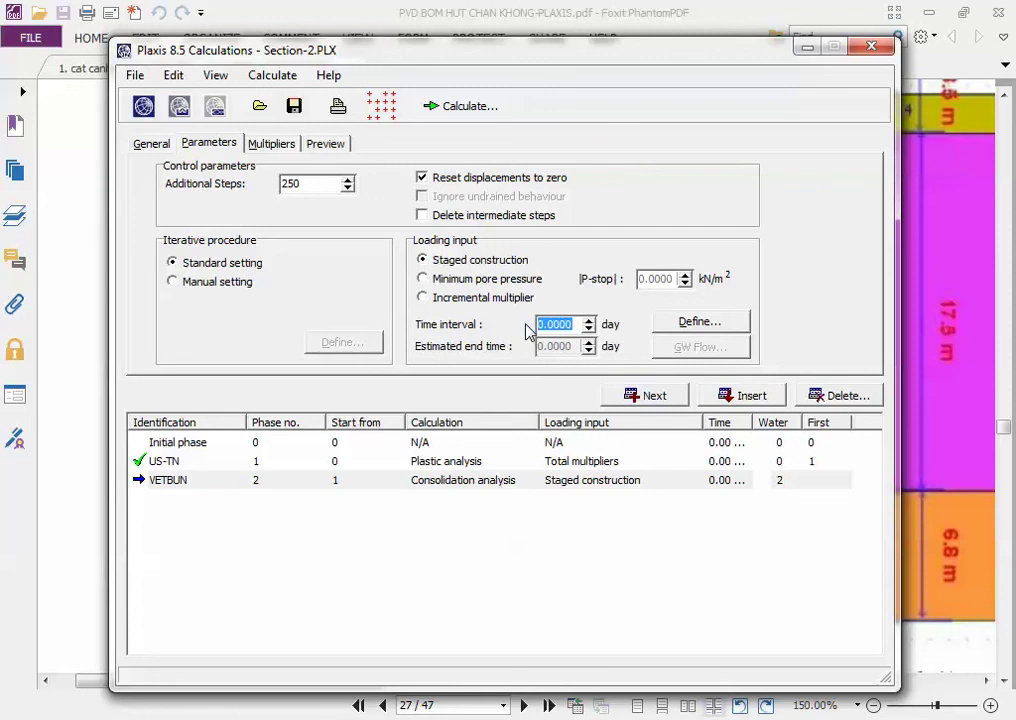
type("20")
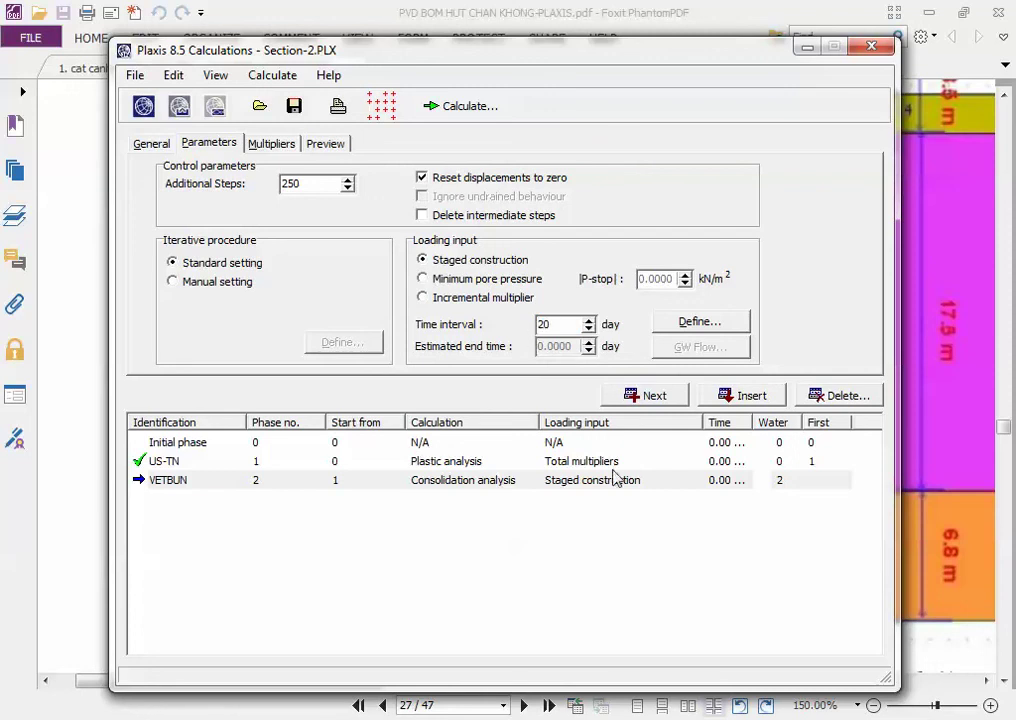
left_click(605, 597)
left_click(594, 490)
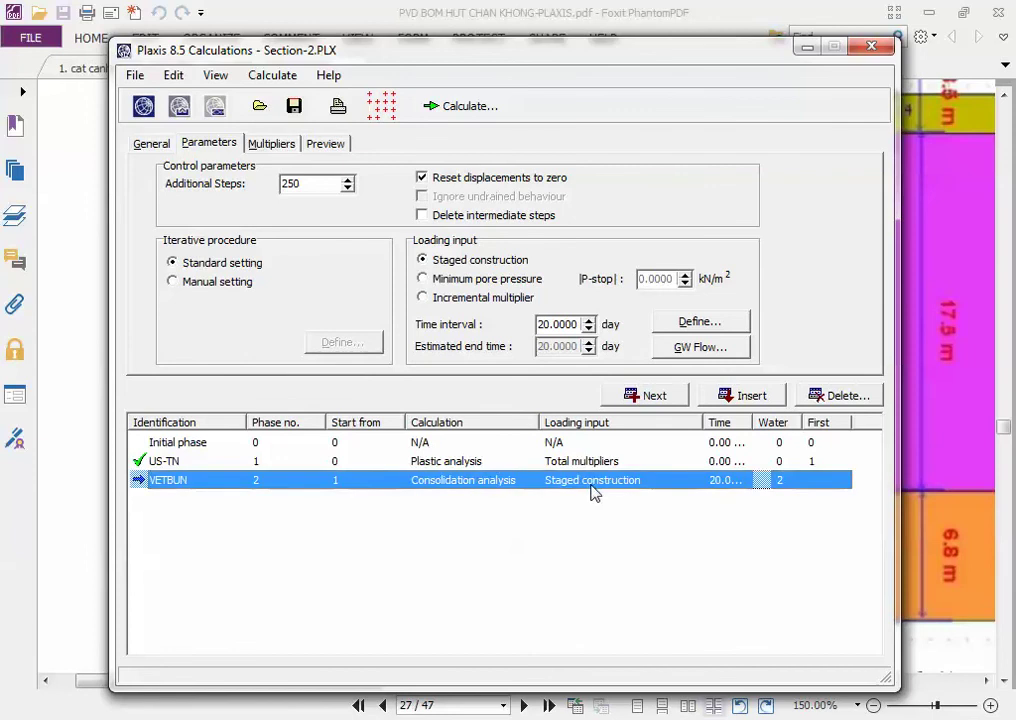
Calculate the VETBUN consolidation phase and let the run finish
left_click(496, 108)
left_click(665, 440)
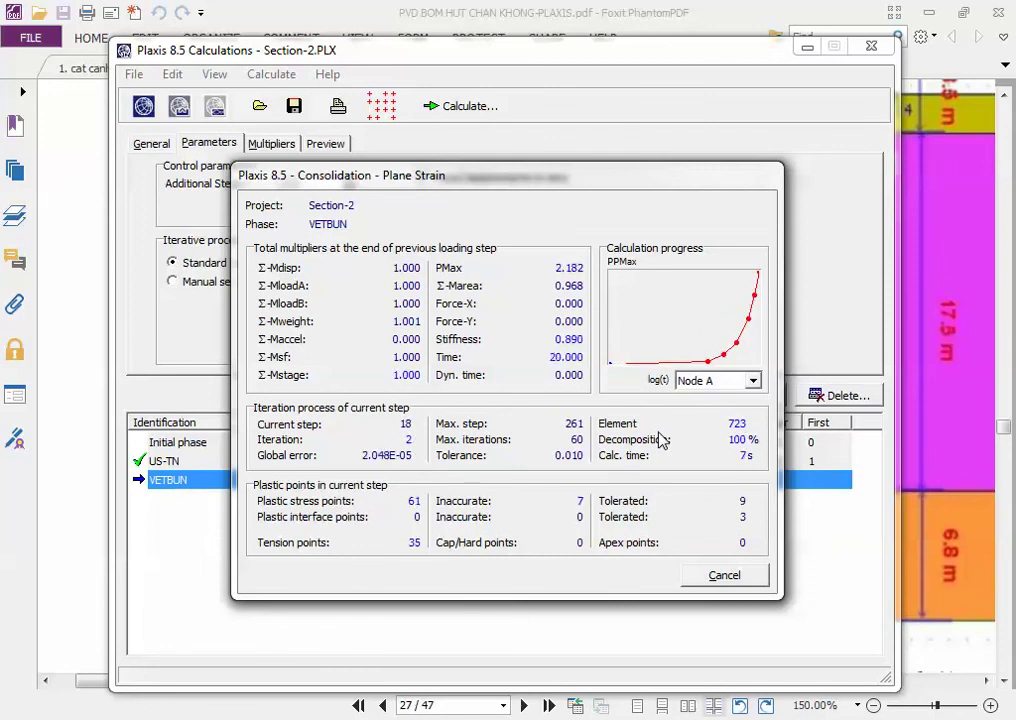
left_click(671, 444)
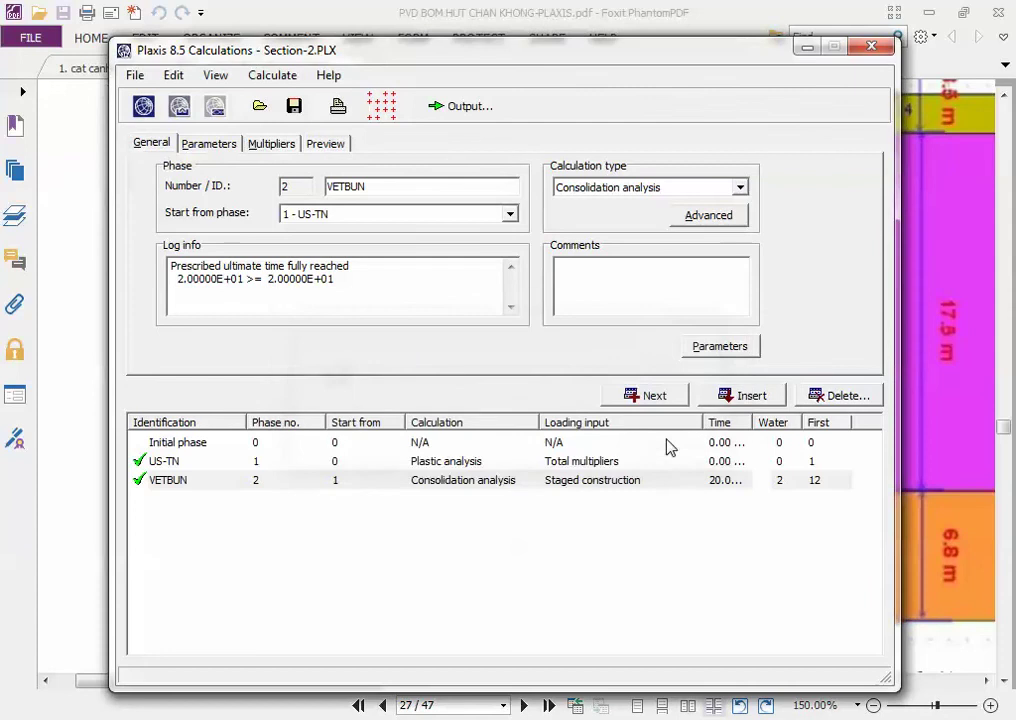
Add a phase 3 that starts from VETBUN and name it BC-THAM
left_click(603, 485)
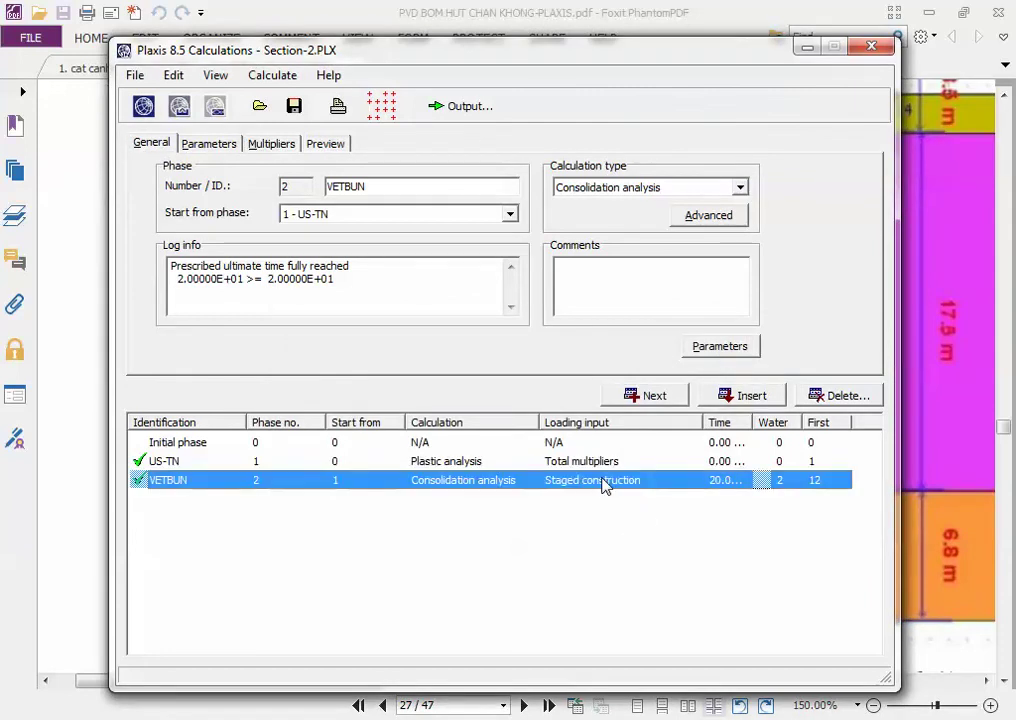
left_click(655, 398)
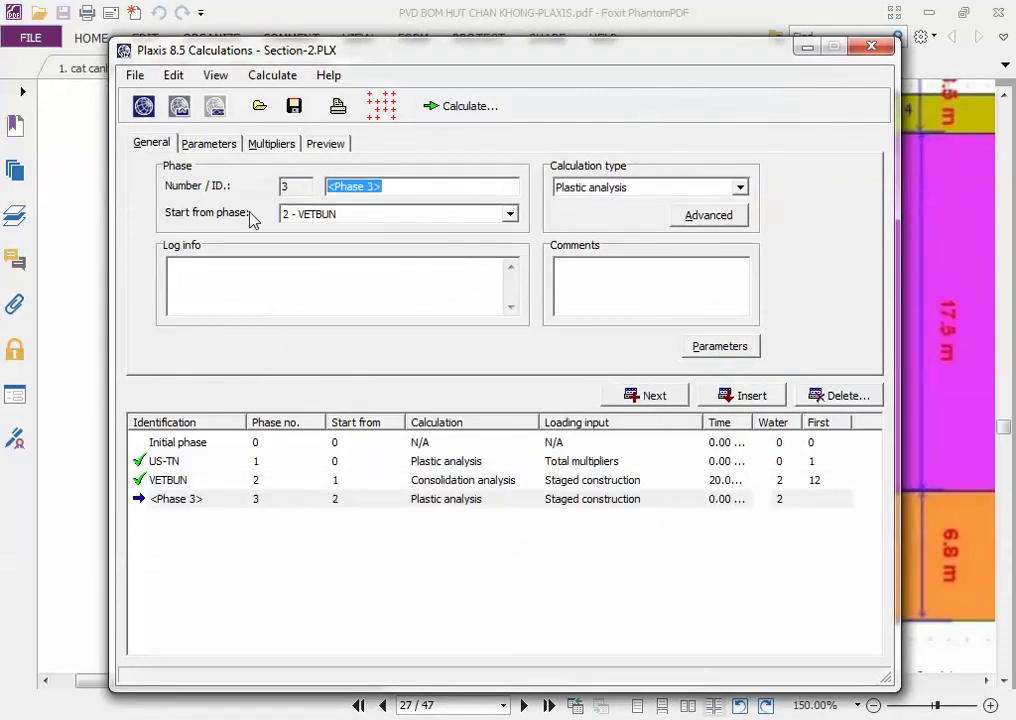
type("BC-")
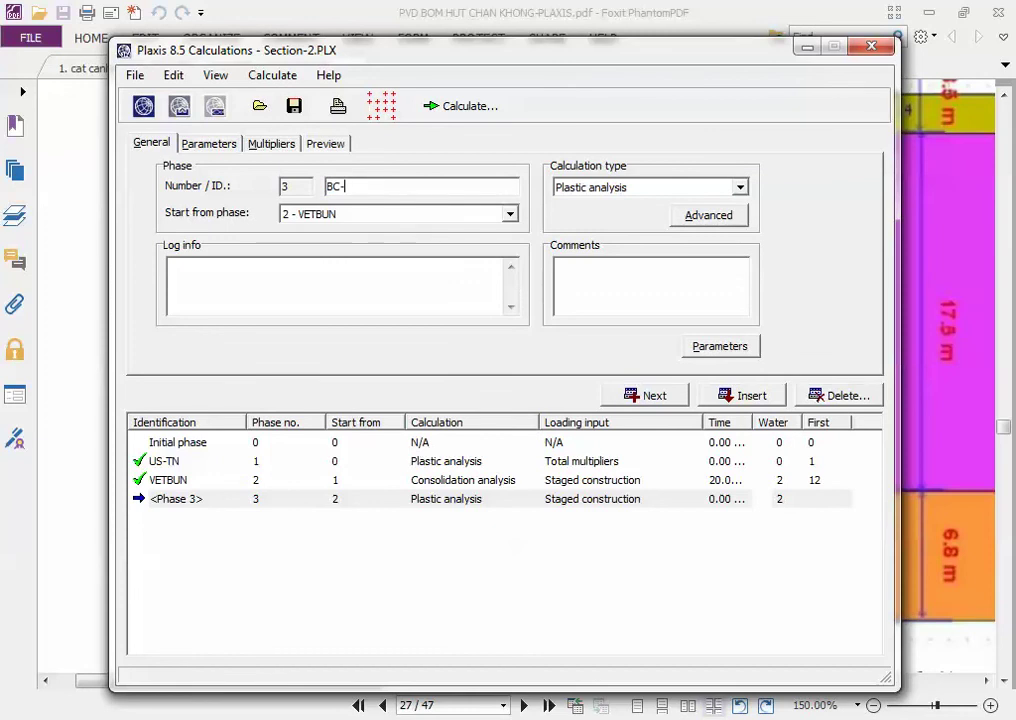
type("THAM")
Set the calculation type of the BC-THAM phase to Consolidation analysis
left_click(590, 188)
left_click(587, 218)
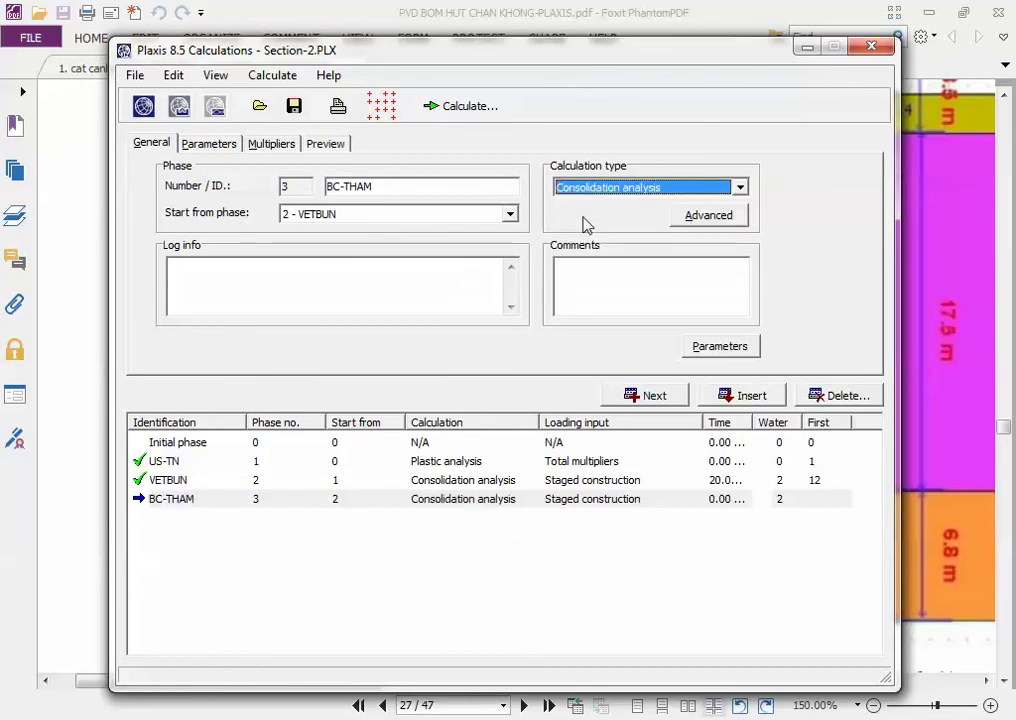
left_click(592, 192)
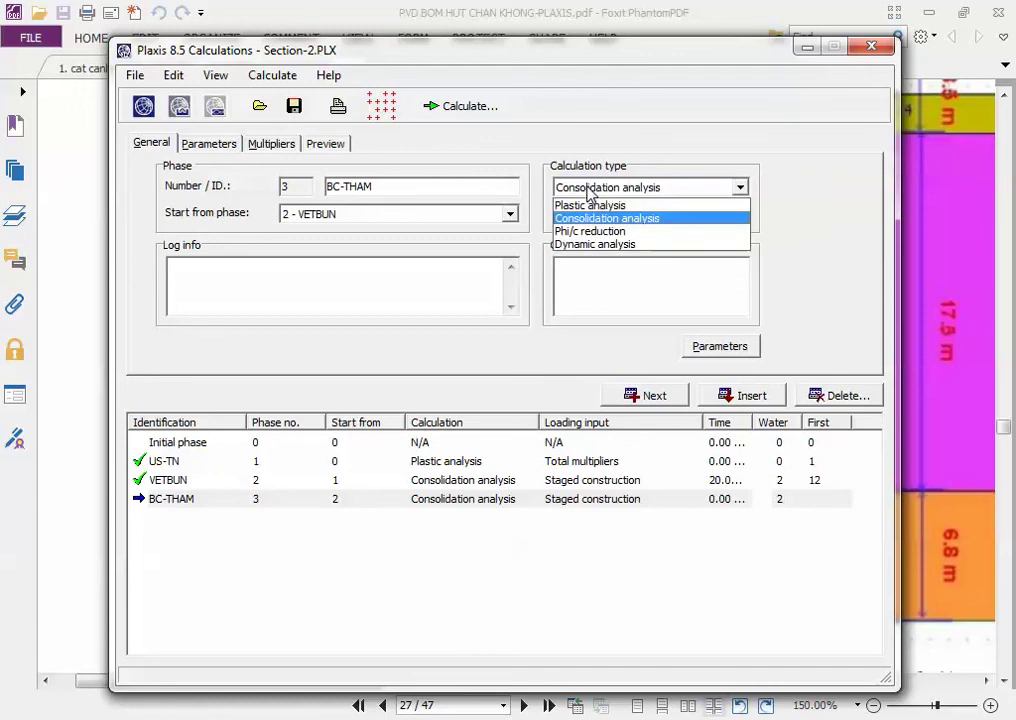
left_click(600, 218)
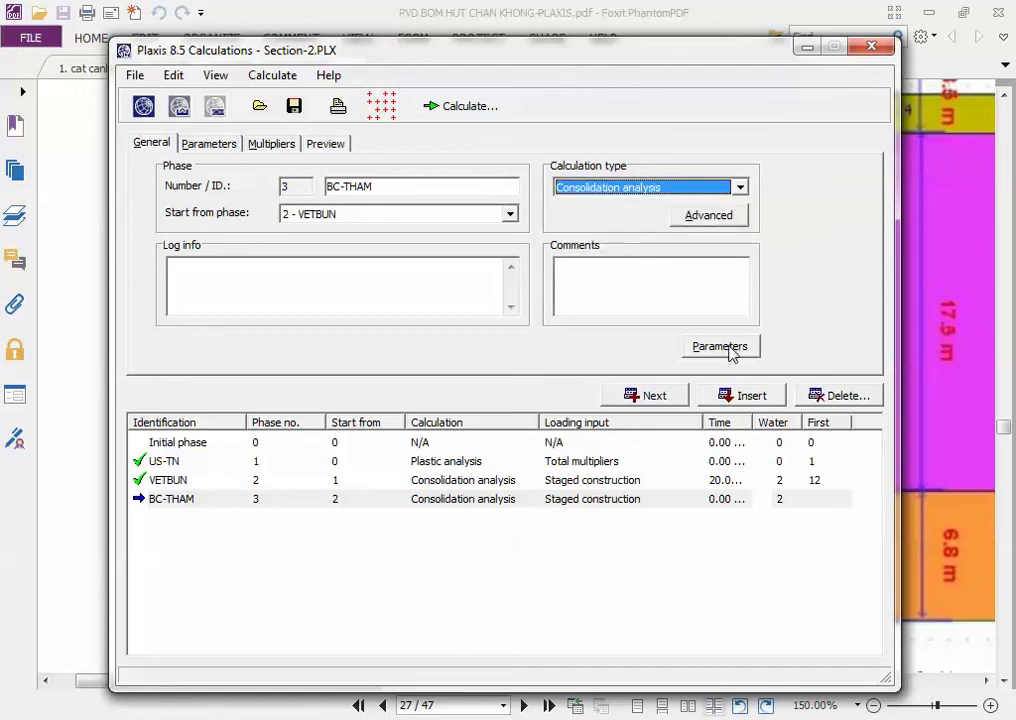
Set the BC-THAM phase's time interval to 30 days and enable resetting displacements to zero
left_click(729, 348)
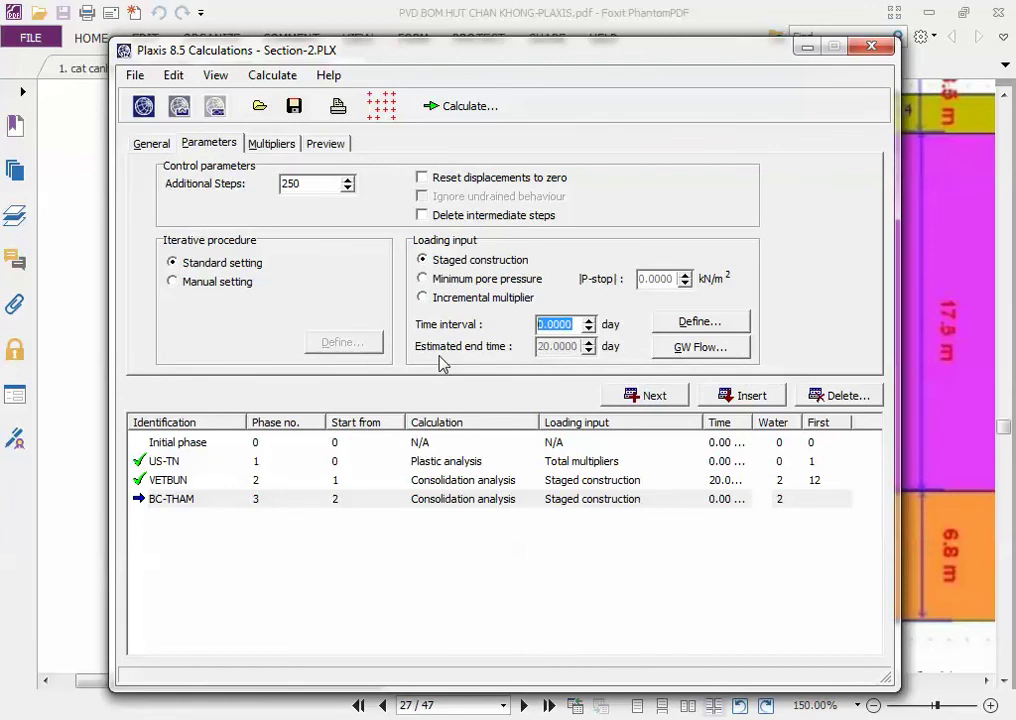
type("30")
key("Tab")
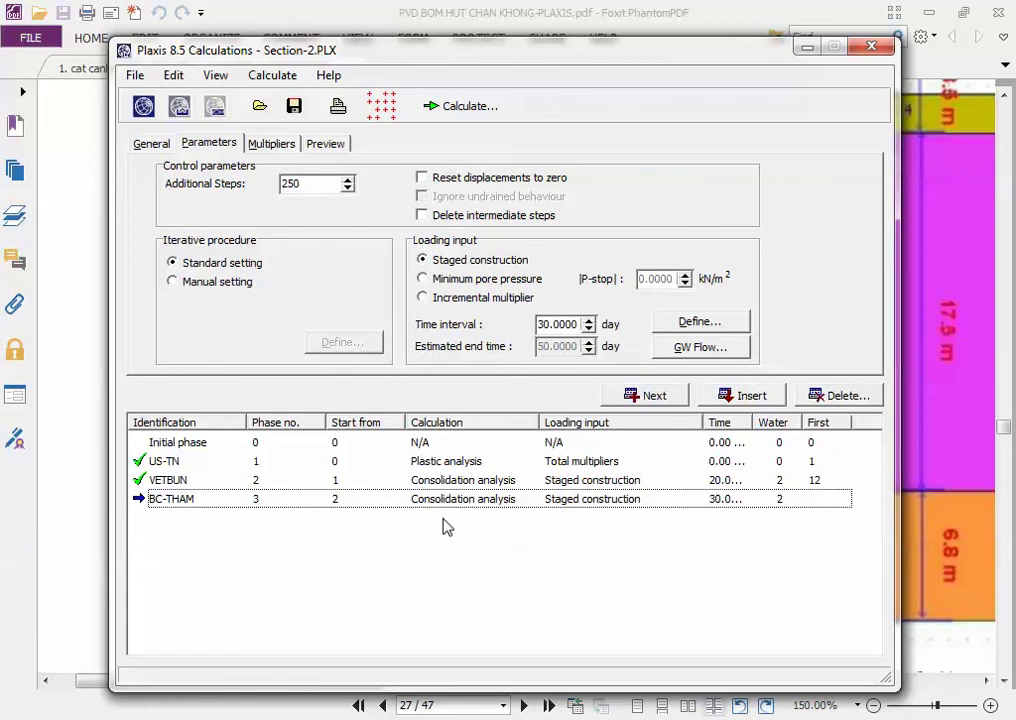
left_click(447, 500)
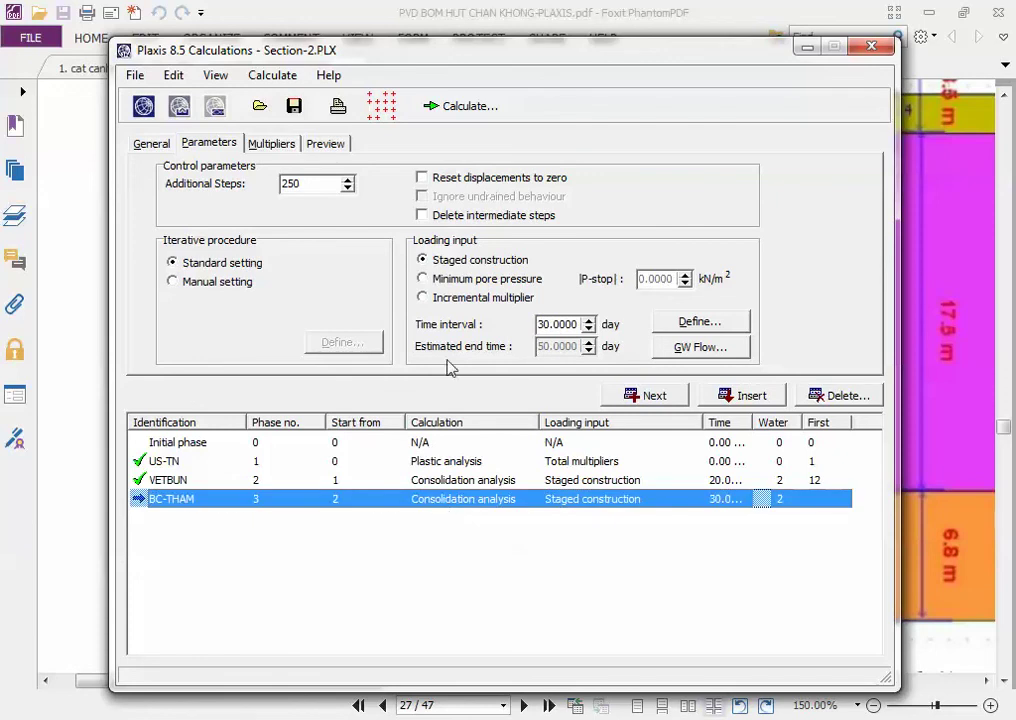
left_click(423, 179)
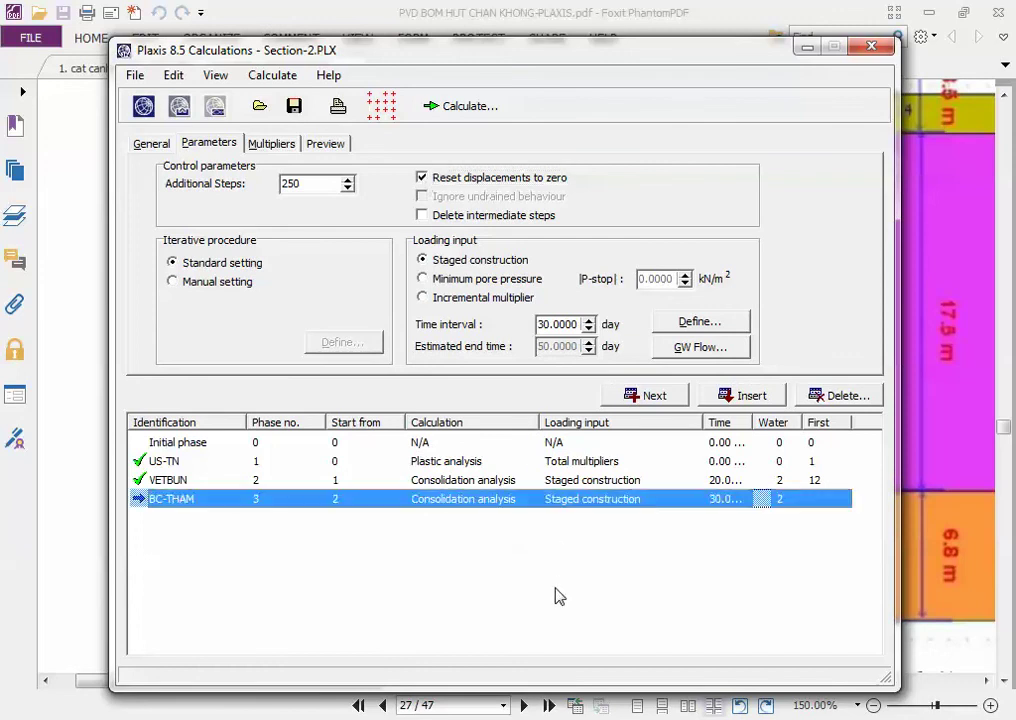
In the BC-THAM phase's staged construction, switch to water conditions and activate all vertical drains beneath the embankment
left_click(578, 508)
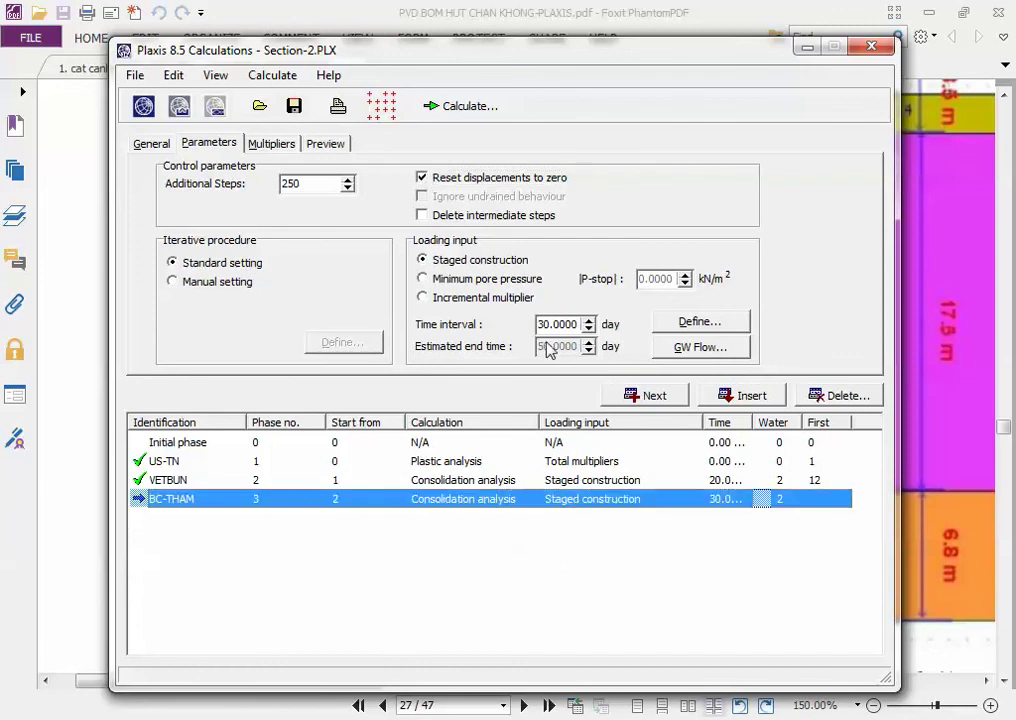
left_click(697, 322)
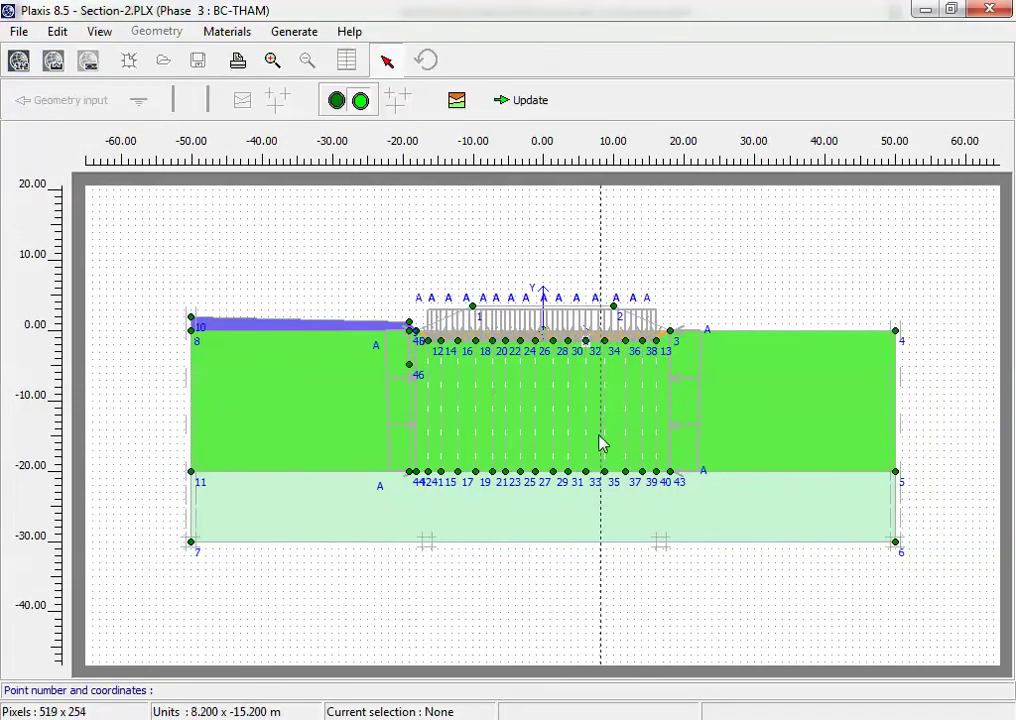
left_click(334, 108)
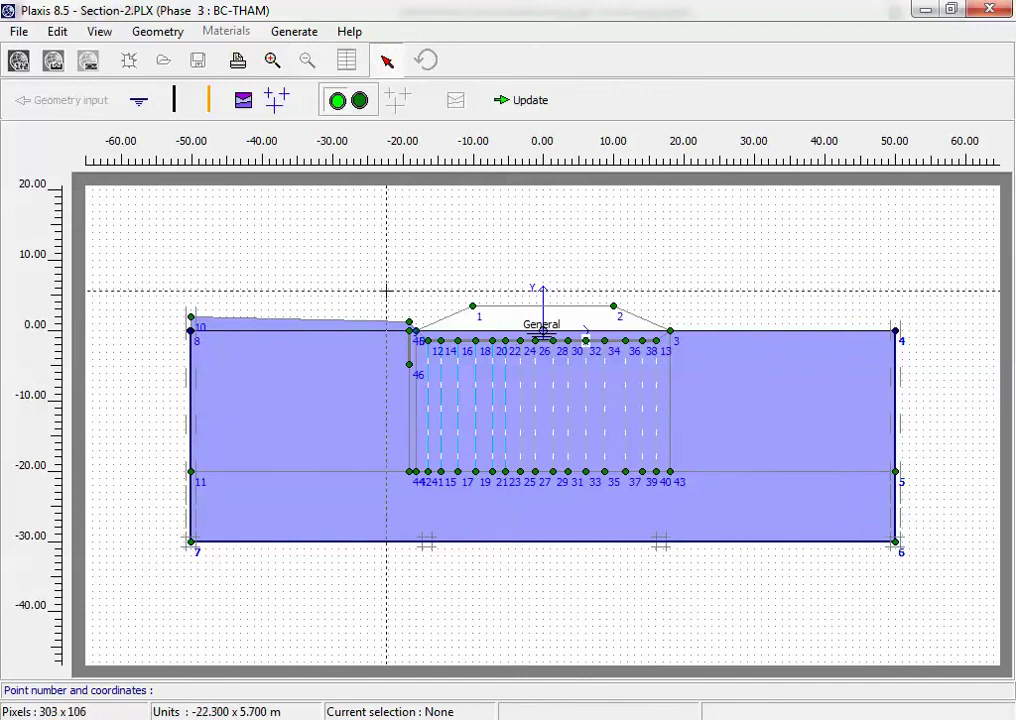
left_click_drag(386, 291, 684, 456)
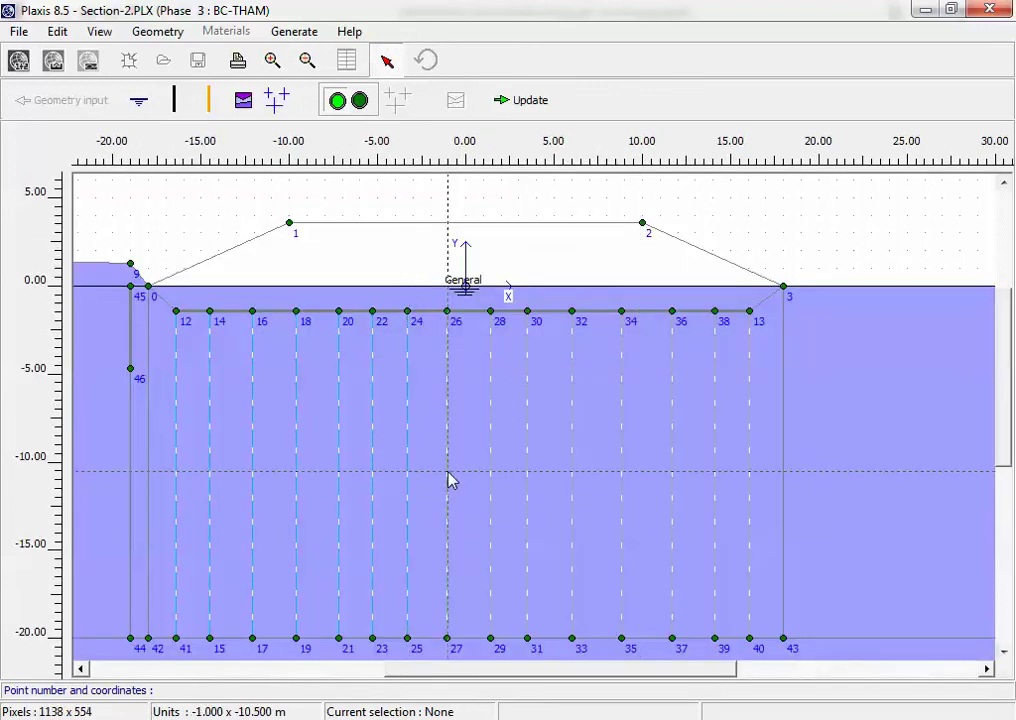
left_click(490, 483)
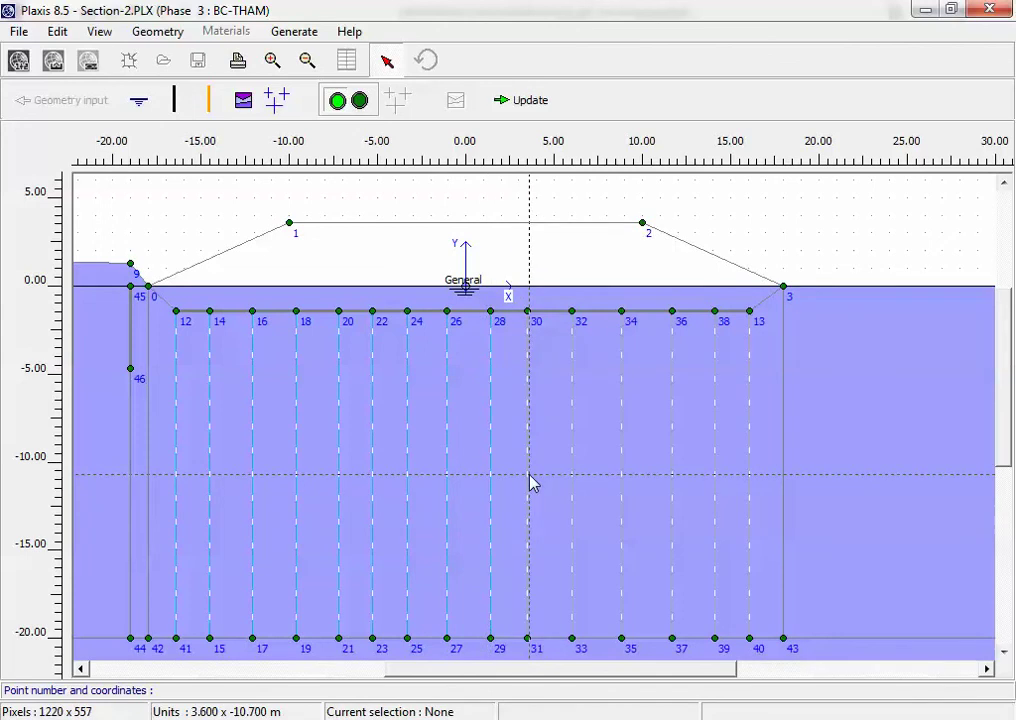
left_click(588, 485)
left_click(572, 480)
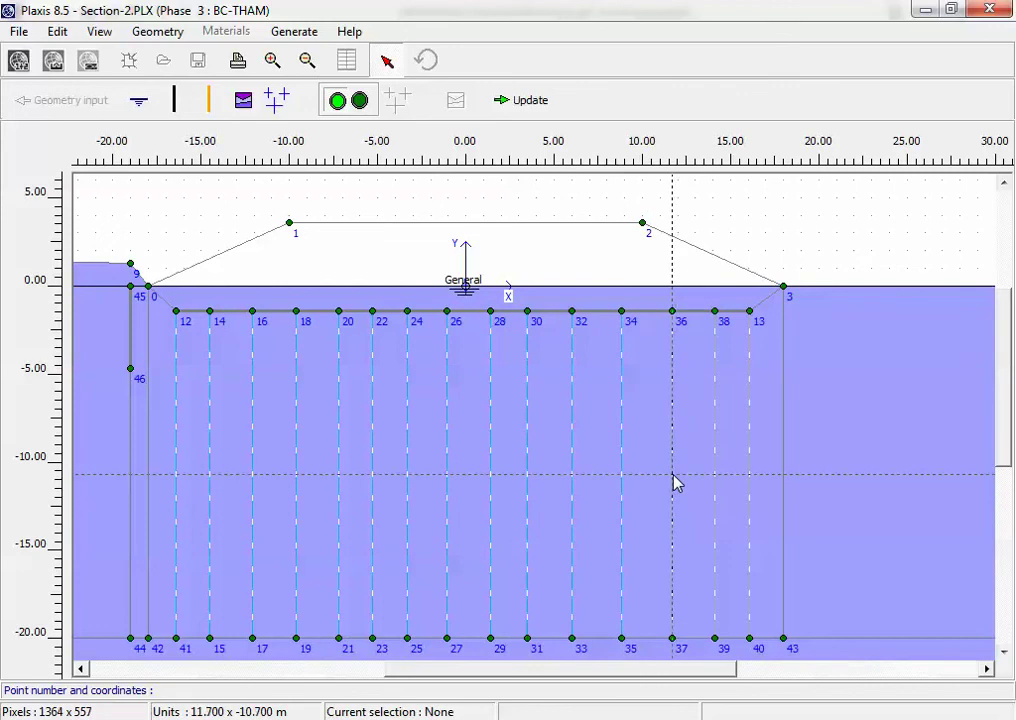
left_click(720, 485)
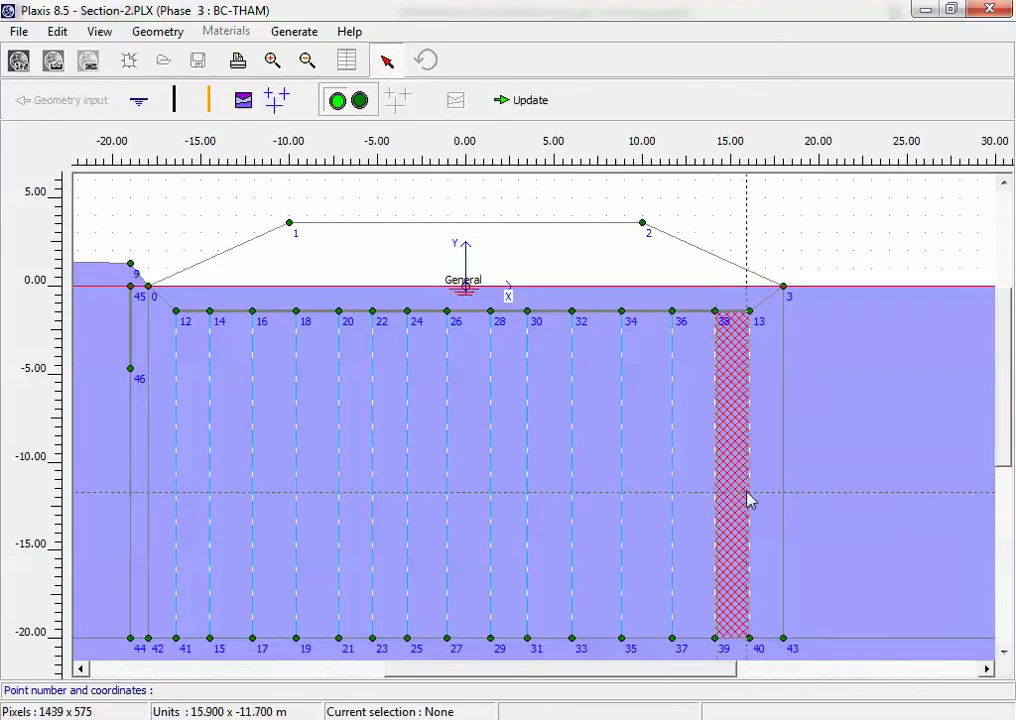
left_click(755, 480)
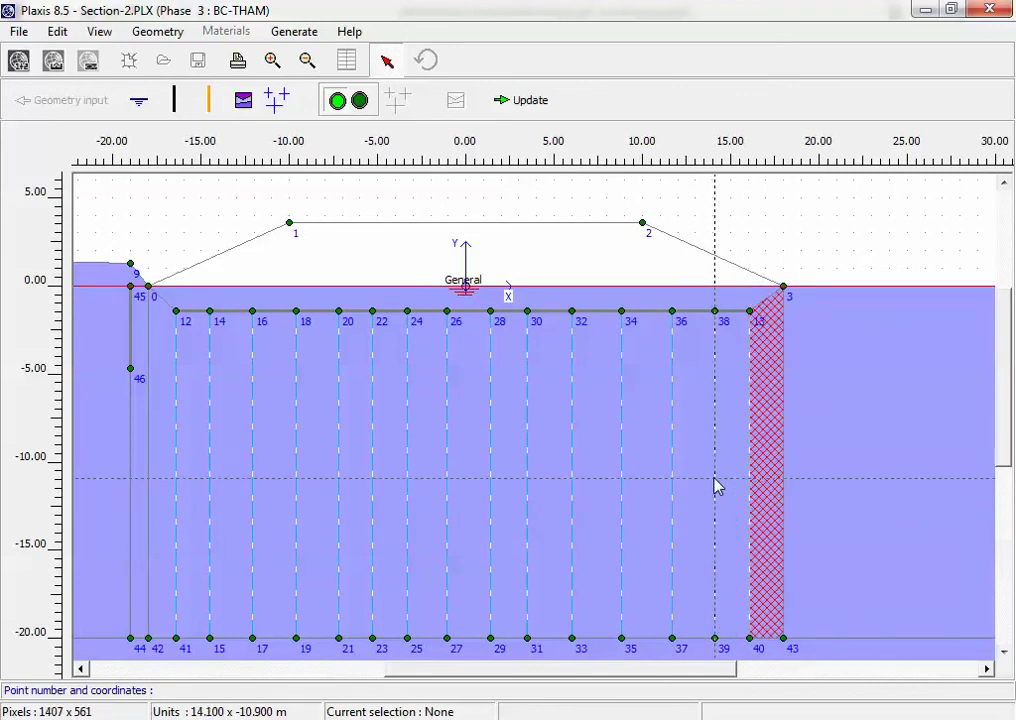
left_click(716, 485)
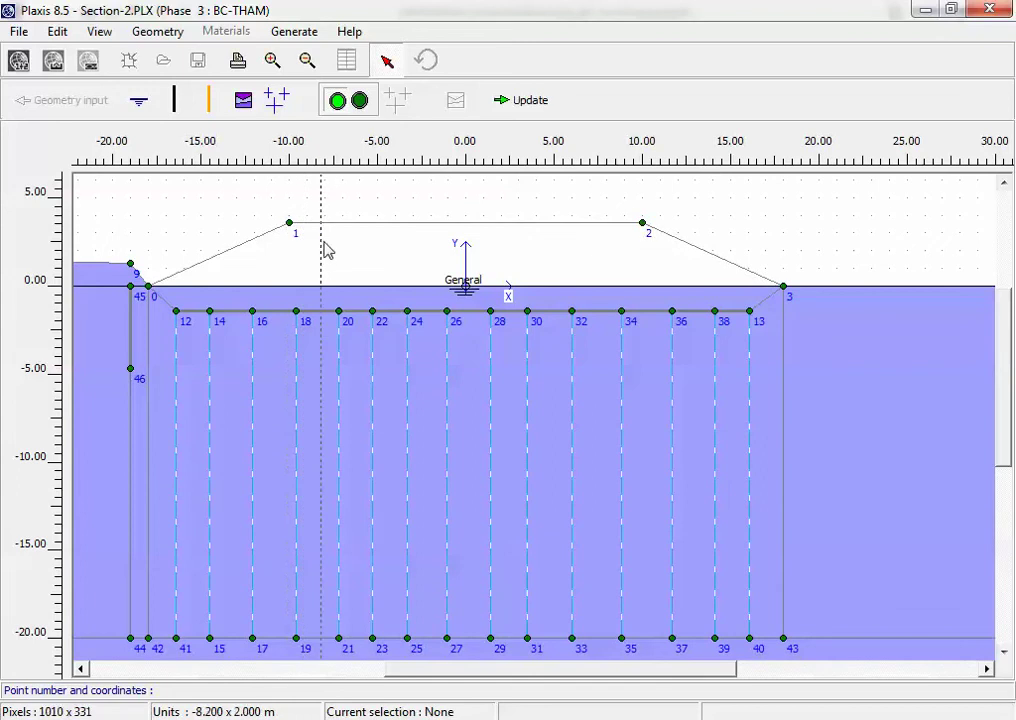
Define a closed consolidation boundary along the model's left vertical edge in the BC-THAM water conditions
left_click(306, 62)
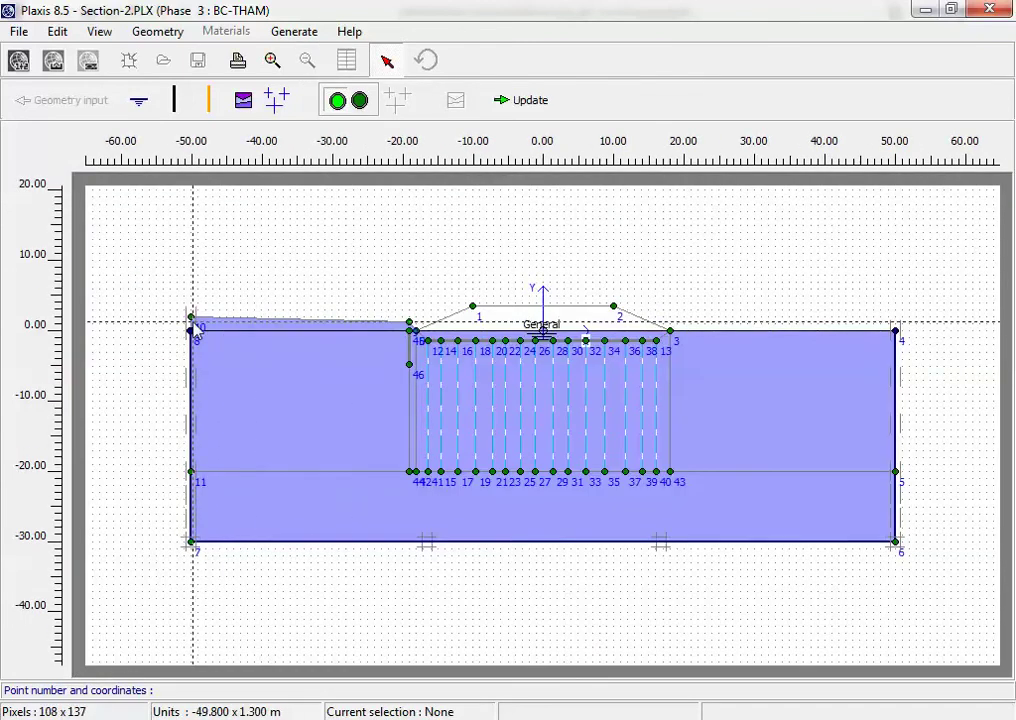
left_click(206, 100)
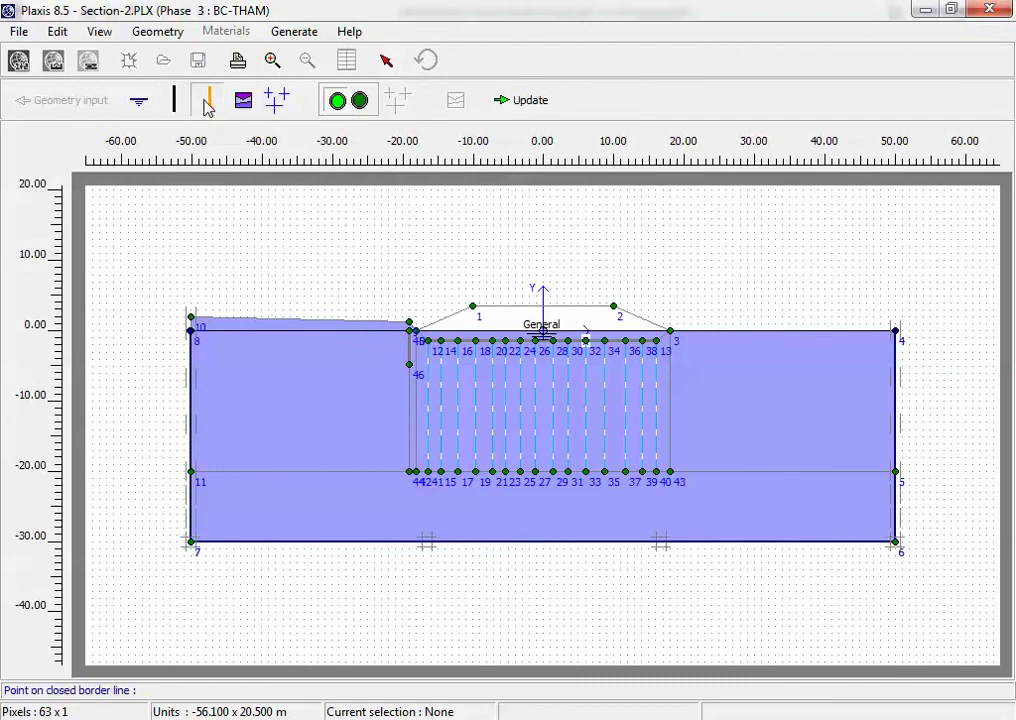
left_click(196, 328)
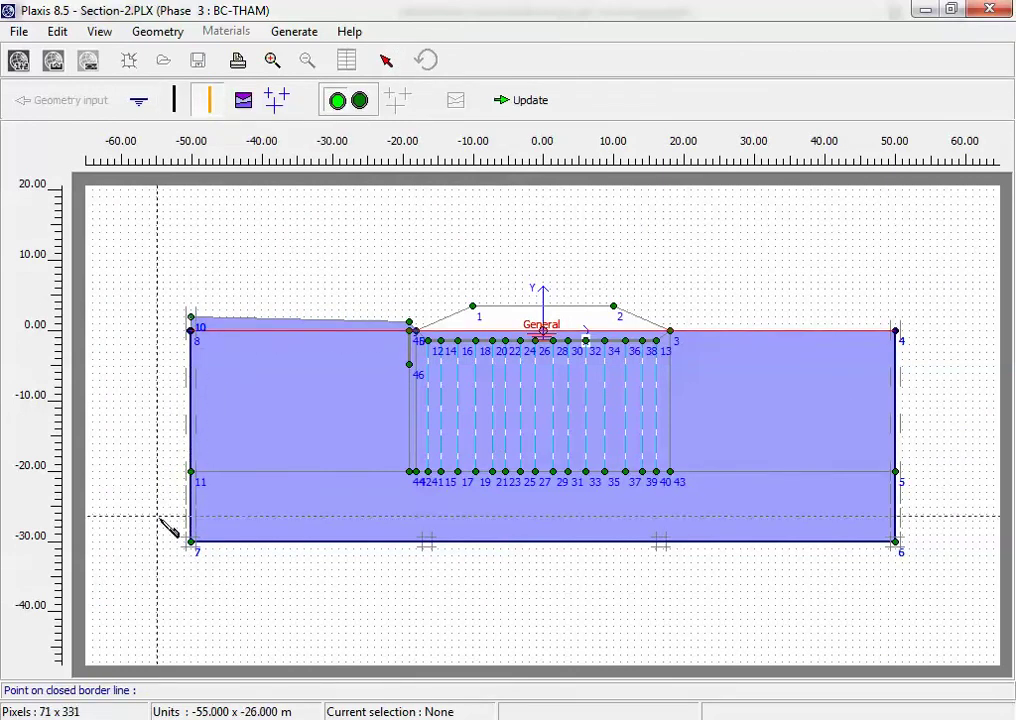